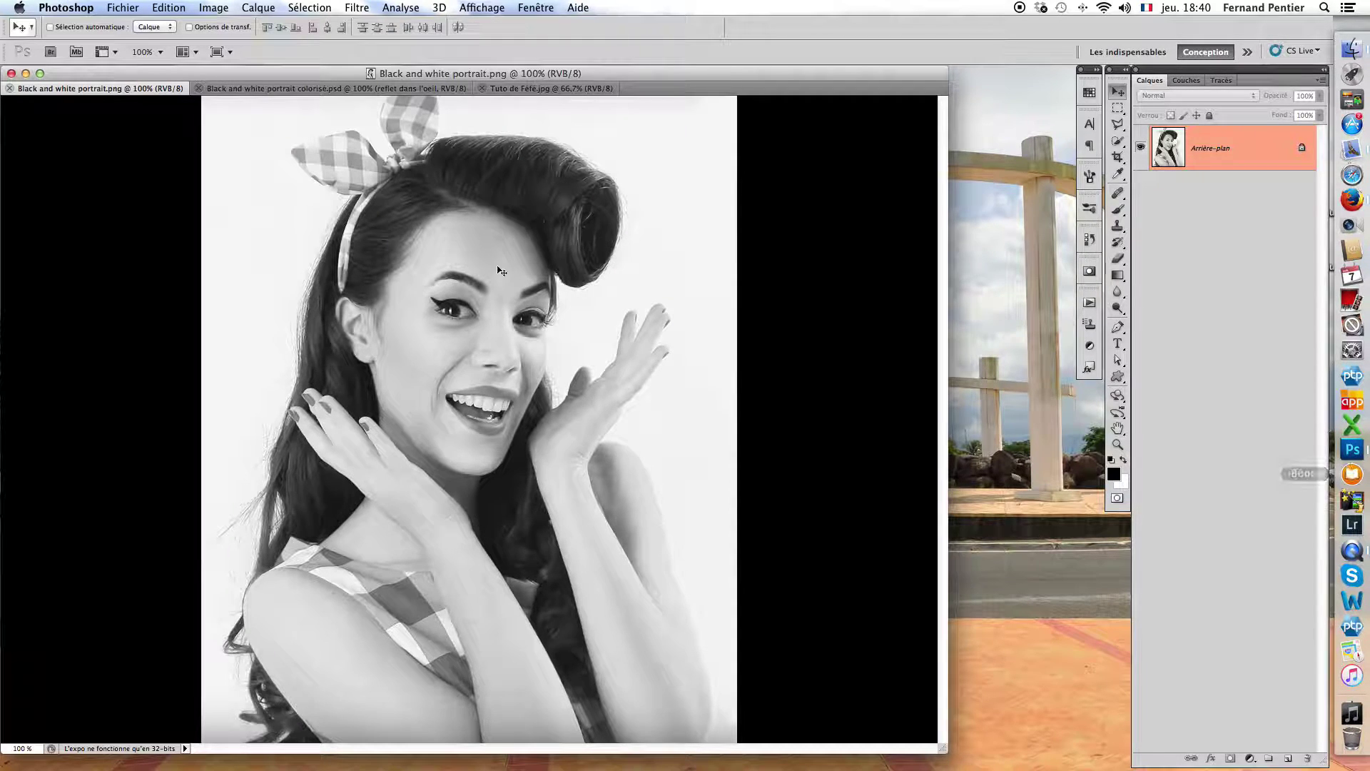
Compare the black-and-white portrait with its finished colourised version, ending back on the black-and-white image.
click(271, 89)
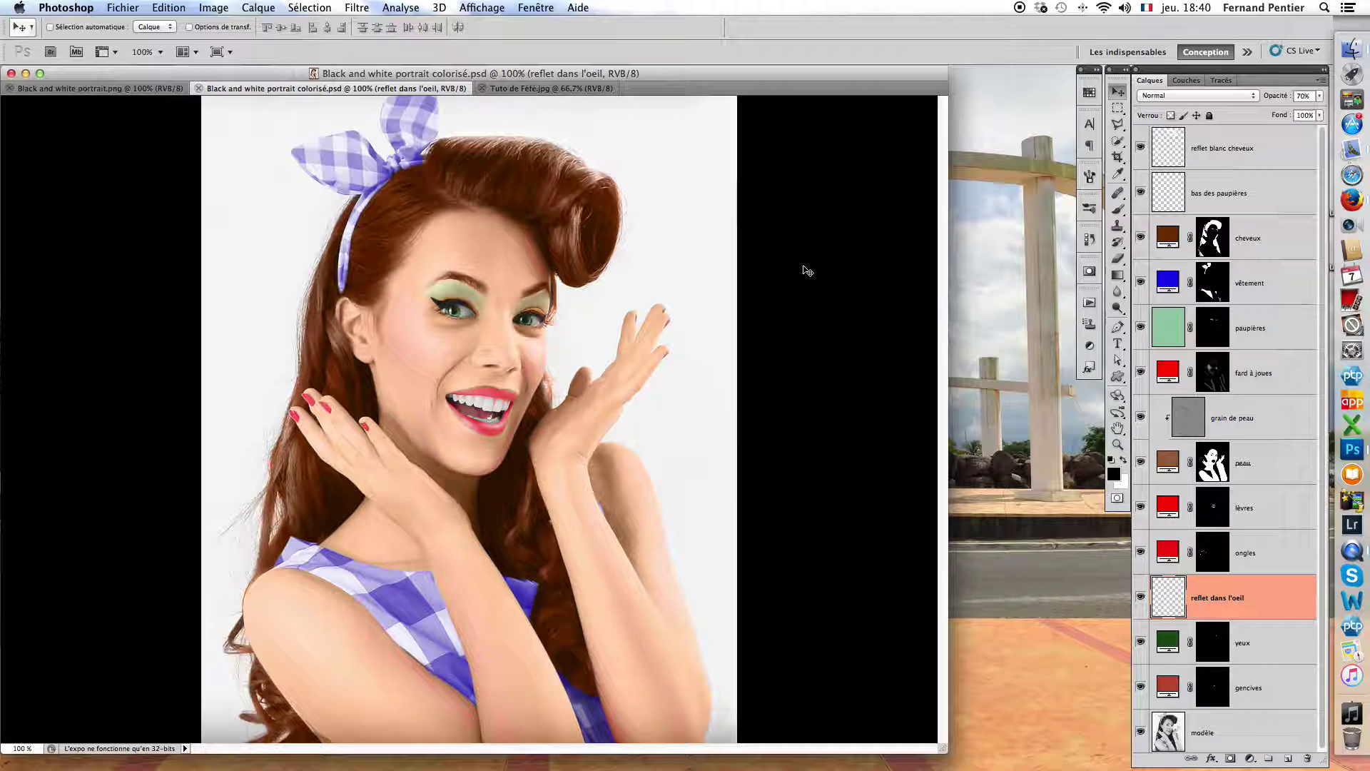
click(82, 90)
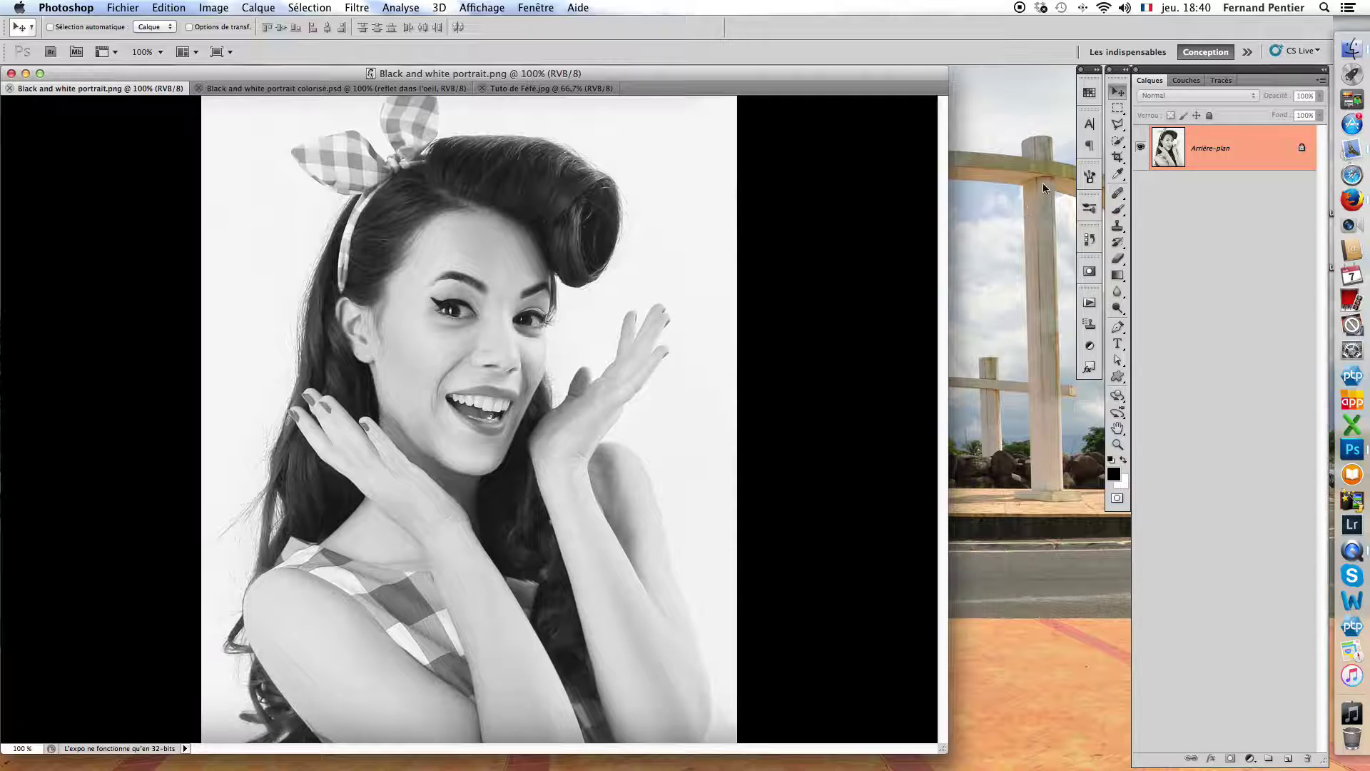
Select all of the woman's hair with the Quick Selection tool, including the lower curls and the hair between the arms.
click(1118, 142)
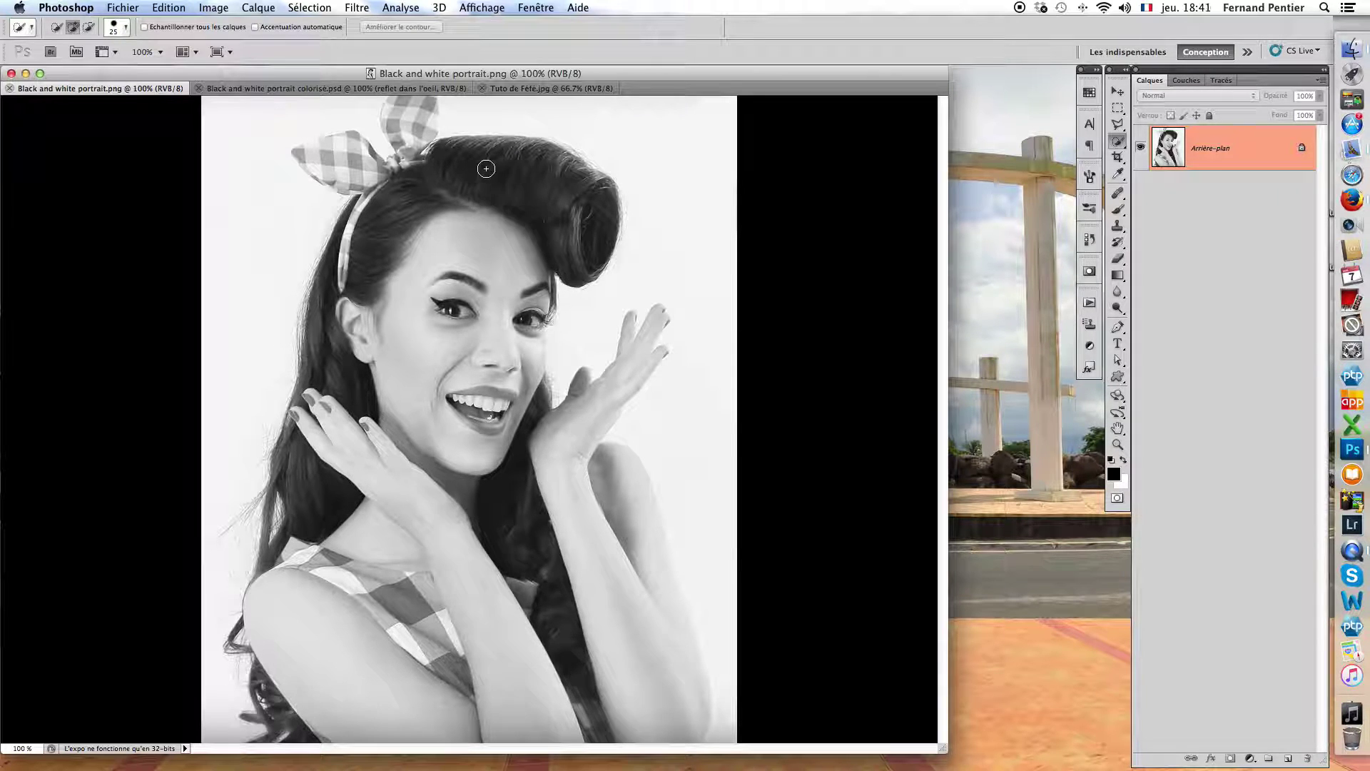
click(499, 167)
mouse_move(566, 210)
mouse_down()
mouse_move(495, 170)
mouse_move(450, 169)
mouse_move(415, 196)
mouse_up()
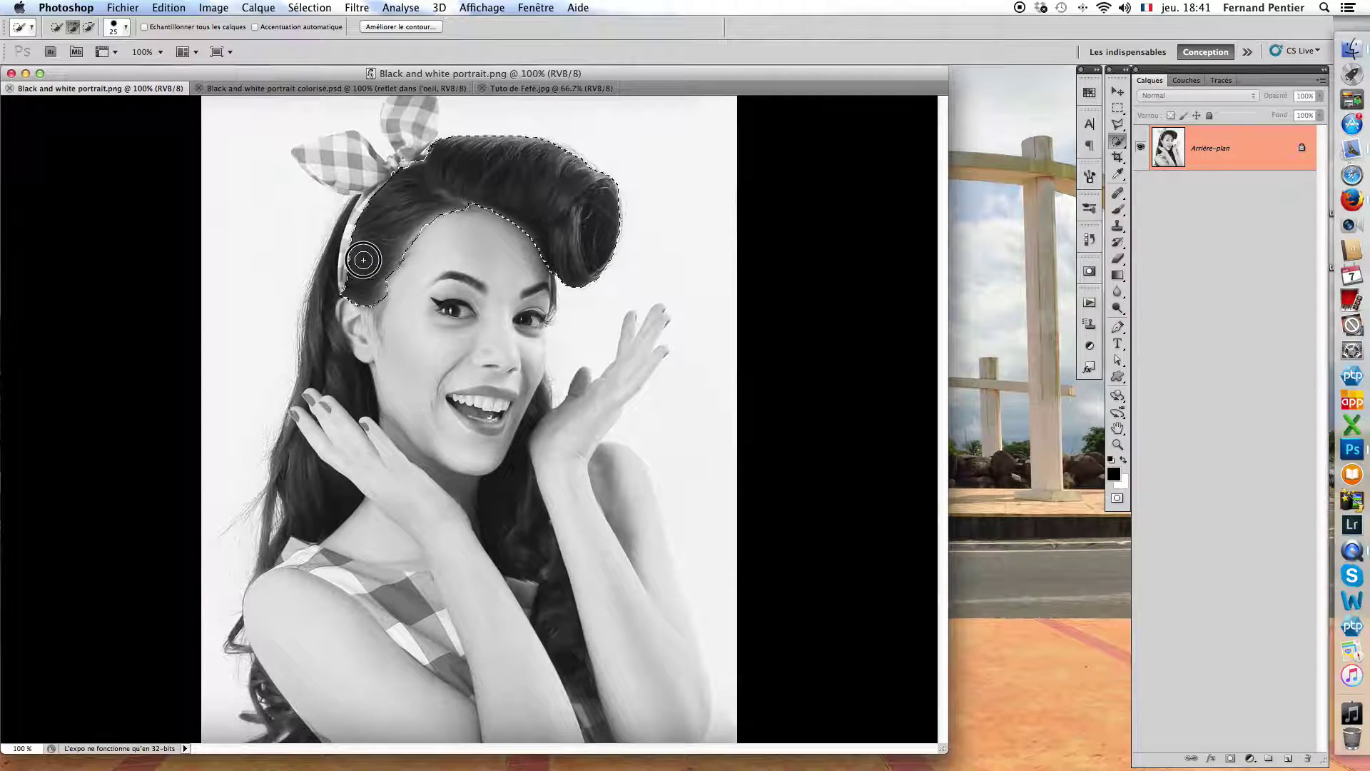
drag(330, 296, 322, 368)
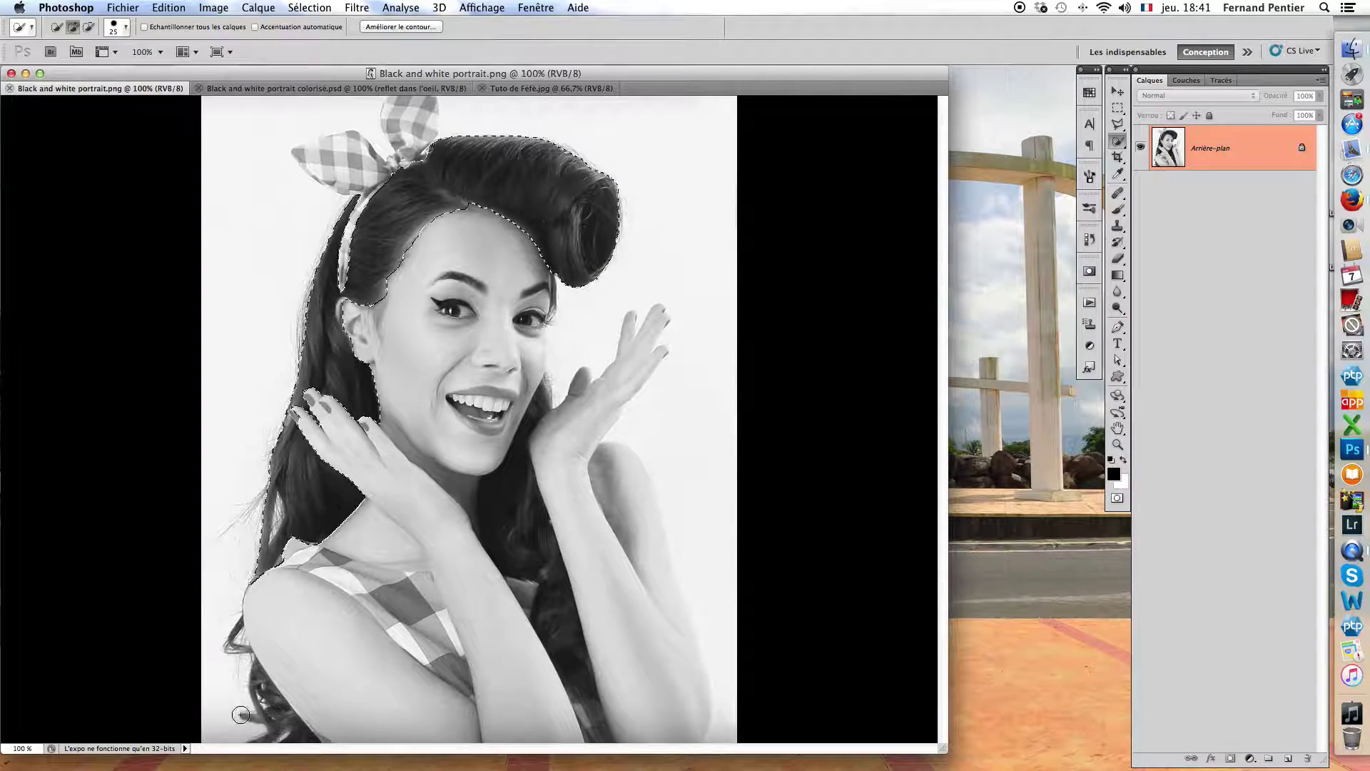
drag(258, 687, 286, 723)
drag(233, 640, 298, 625)
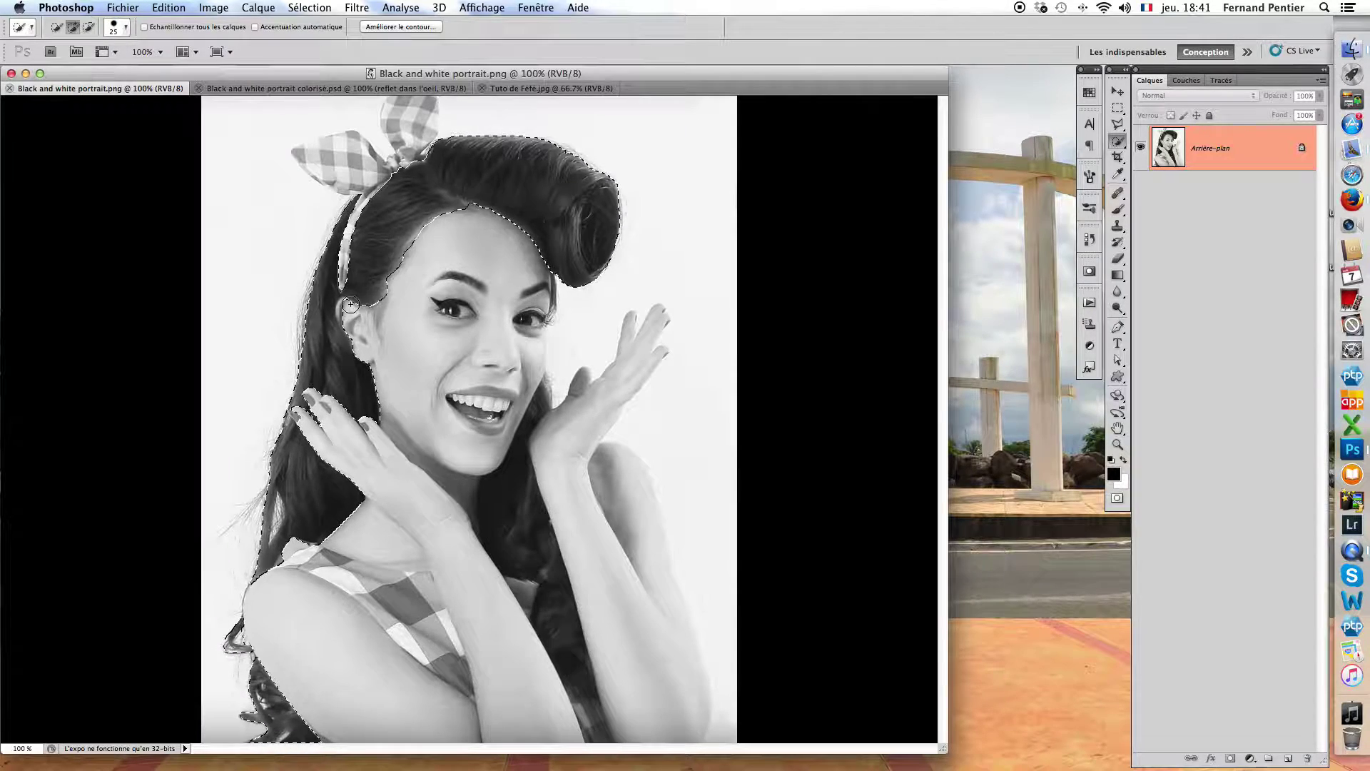
key(alt)
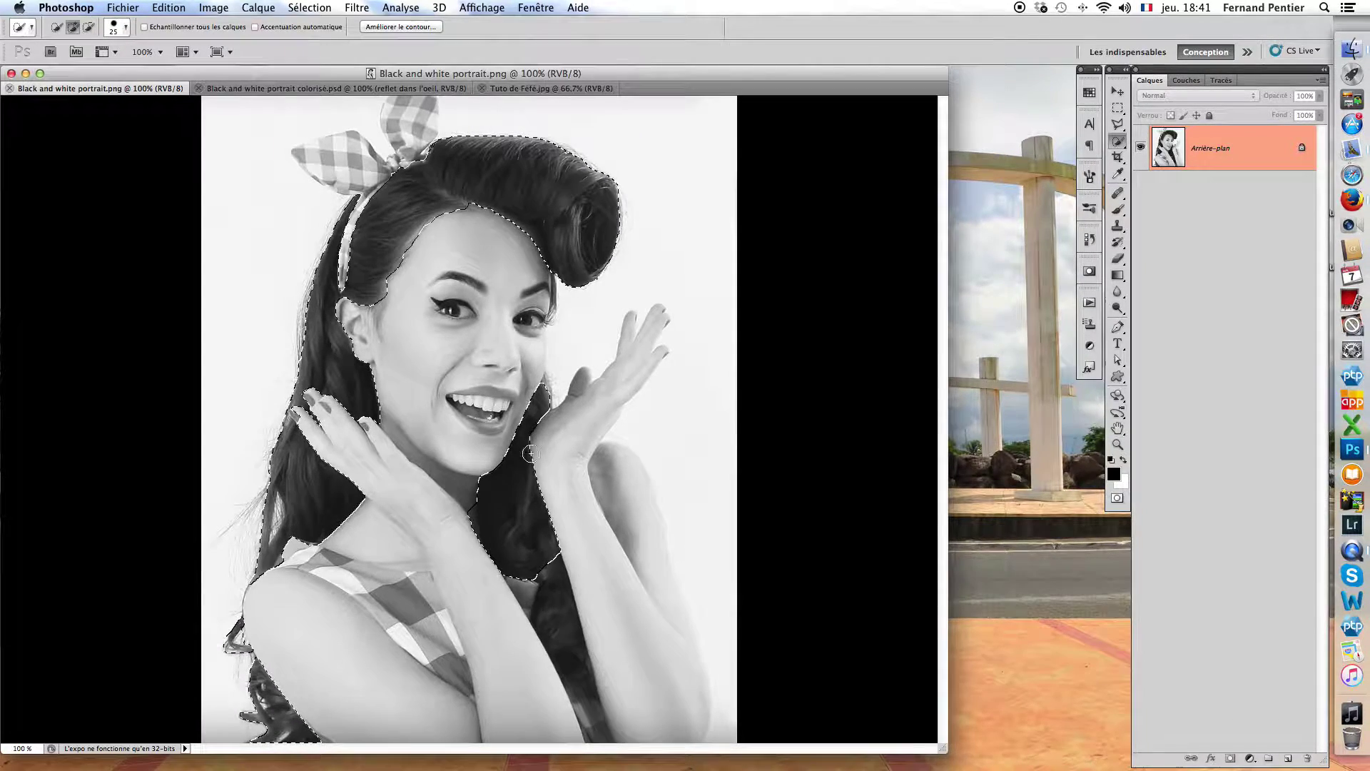
drag(549, 579, 564, 633)
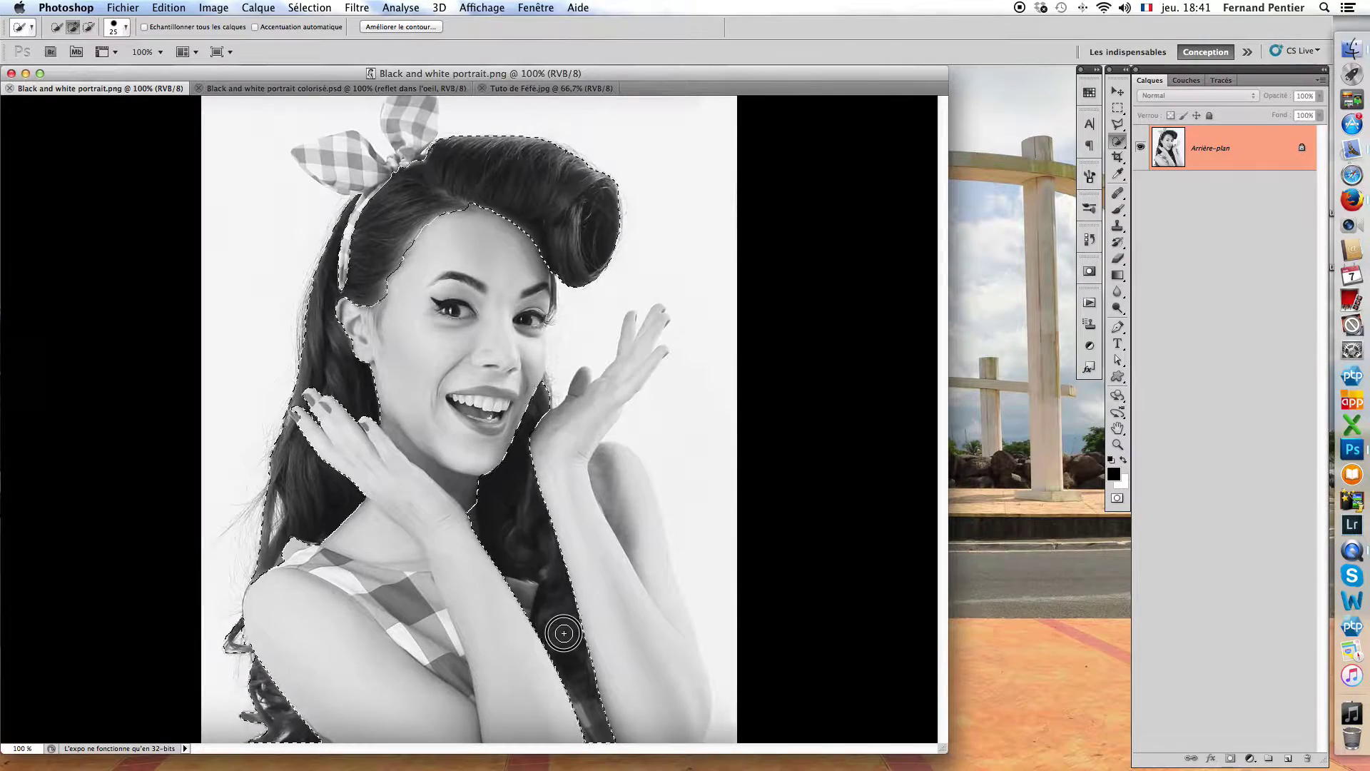
key(alt)
Refine the hair selection's edge with a radius of 9.8 px and Rayon dynamique enabled.
click(398, 28)
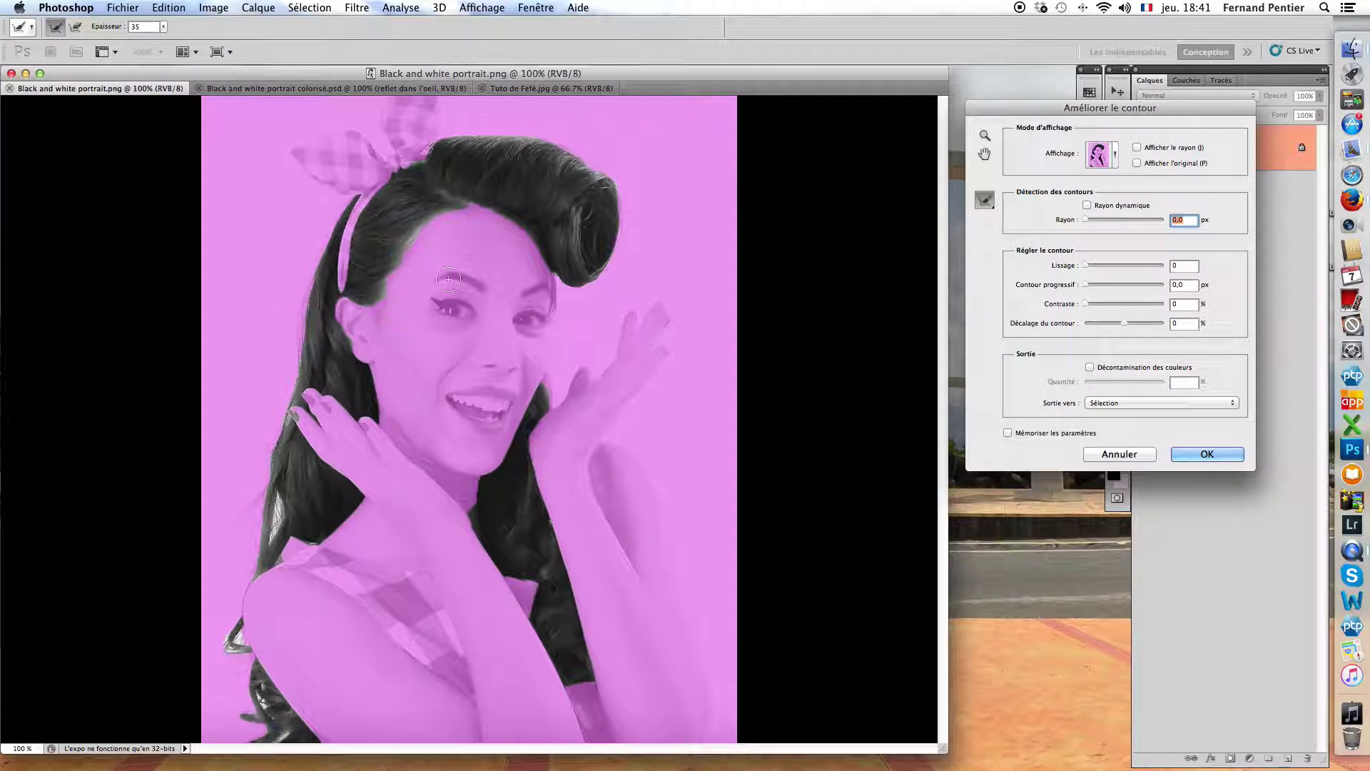
drag(1100, 220, 1118, 218)
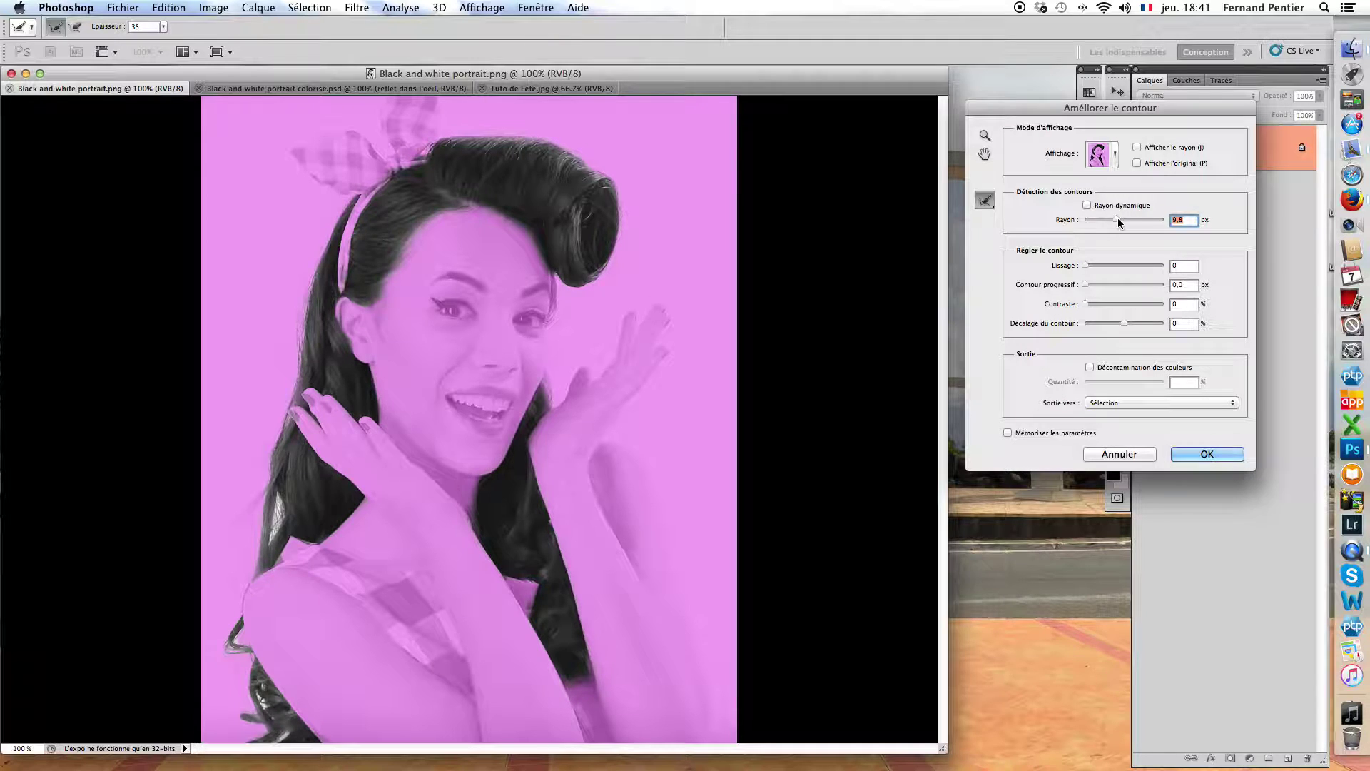
click(1087, 206)
Brush the refine radius along the outer hair edges and stray strands, and apply the refinement with Mémoriser les paramètres enabled.
mouse_move(444, 139)
mouse_down()
mouse_move(556, 147)
mouse_move(615, 194)
mouse_move(559, 150)
mouse_move(613, 206)
mouse_move(613, 245)
mouse_move(594, 277)
mouse_move(568, 283)
mouse_move(586, 282)
mouse_move(606, 232)
mouse_move(604, 182)
mouse_up()
mouse_move(310, 266)
mouse_down()
mouse_move(296, 372)
mouse_move(341, 209)
mouse_move(258, 513)
mouse_move(228, 537)
mouse_move(279, 486)
mouse_move(253, 543)
mouse_move(286, 506)
mouse_move(238, 562)
mouse_move(238, 529)
mouse_up()
mouse_move(244, 651)
mouse_down()
mouse_move(277, 717)
mouse_move(245, 667)
mouse_move(245, 734)
mouse_move(271, 738)
mouse_move(248, 672)
mouse_move(301, 748)
mouse_move(230, 632)
mouse_move(220, 665)
mouse_move(266, 739)
mouse_up()
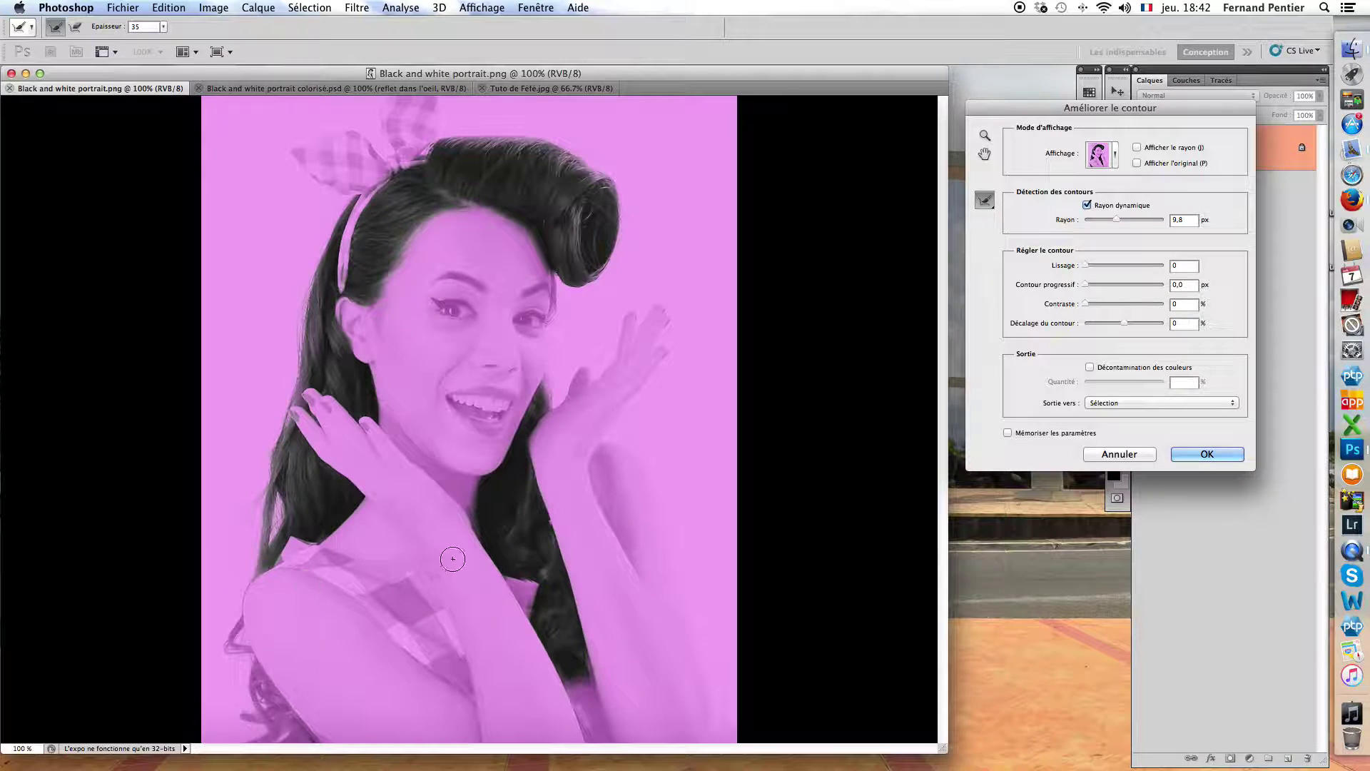
mouse_move(553, 379)
mouse_down()
mouse_move(544, 392)
mouse_move(560, 371)
mouse_up()
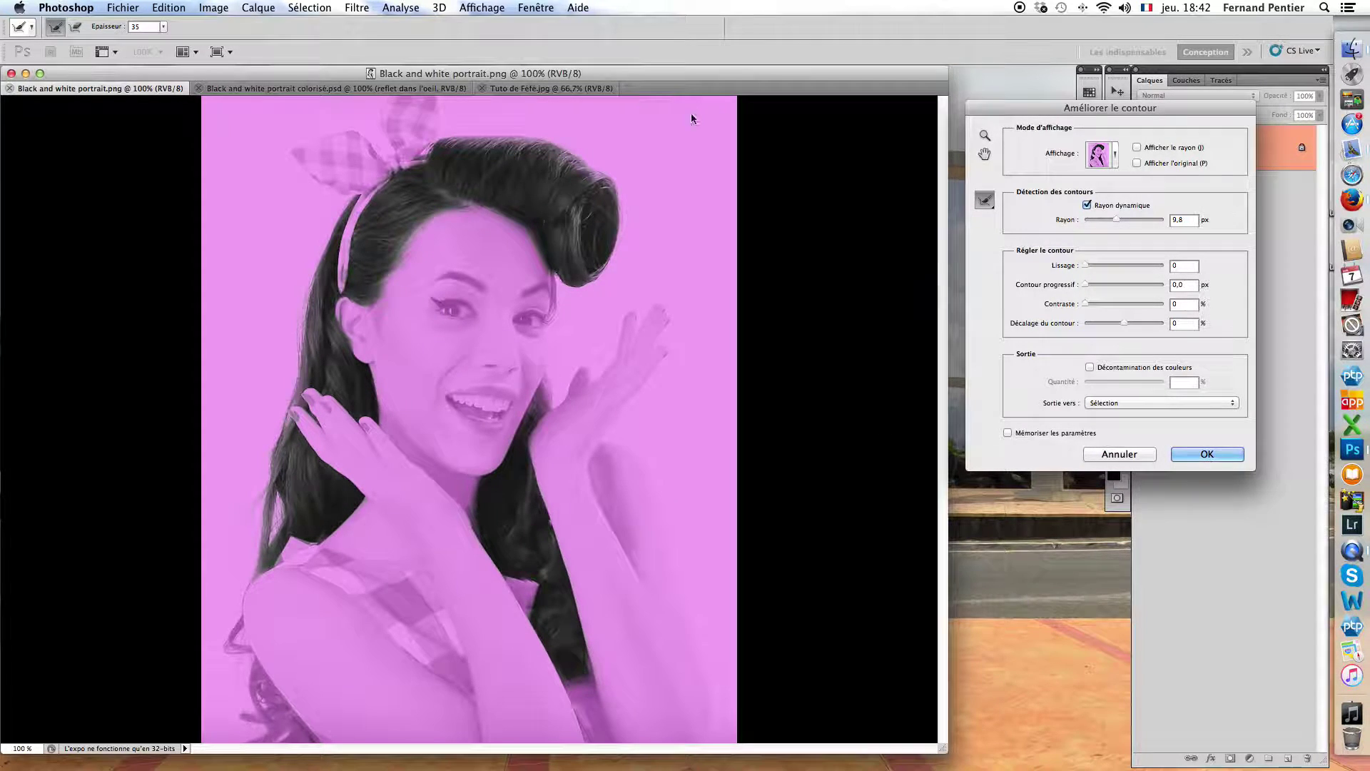
drag(1047, 106, 1037, 76)
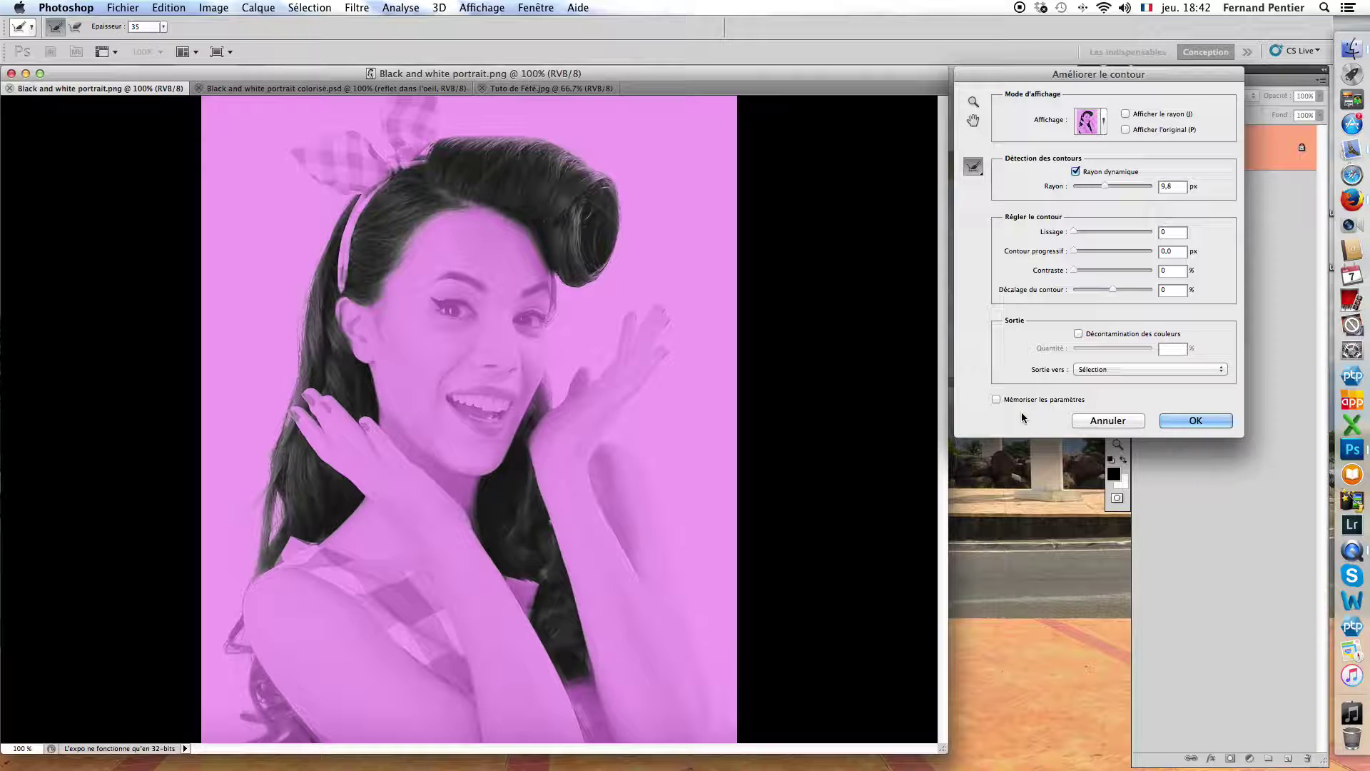
click(997, 399)
click(1186, 421)
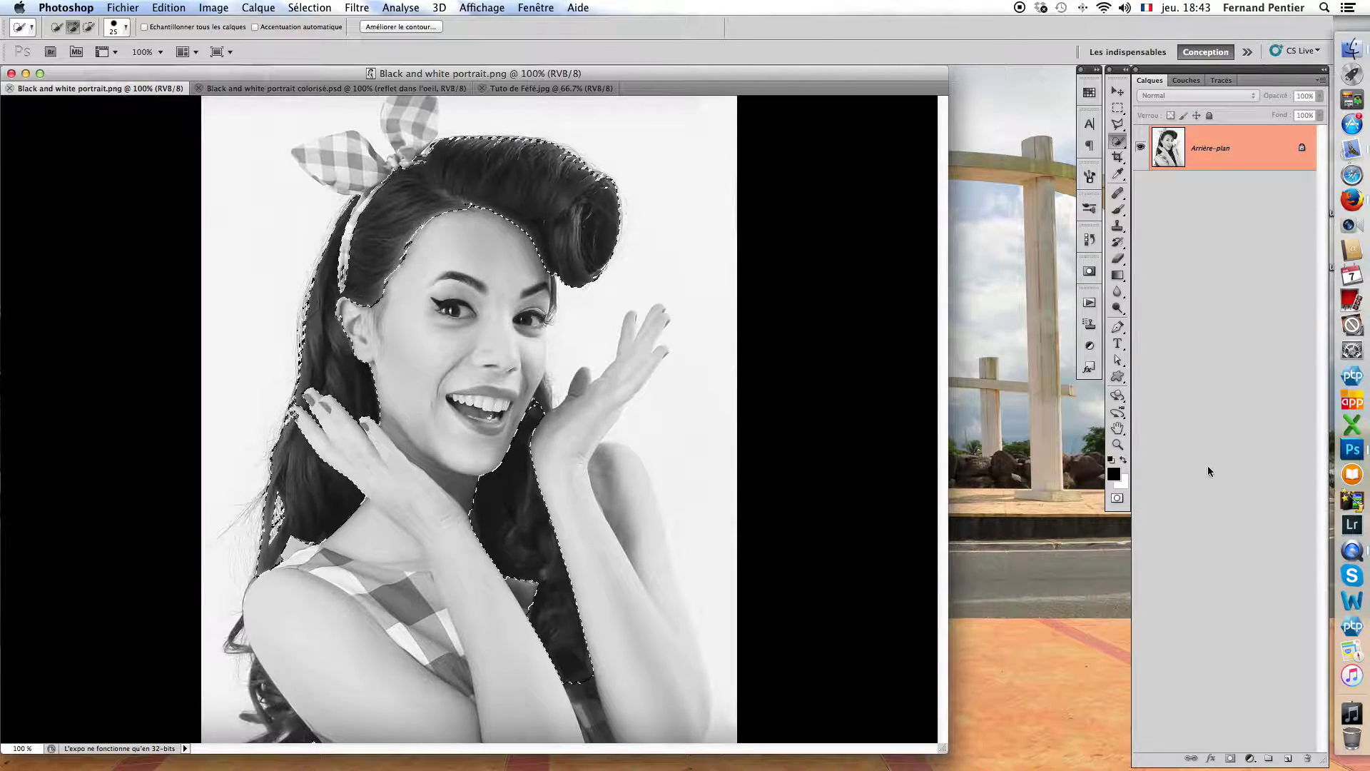
Add a Couleur unie fill layer over the selected hair in dark brown 612f0b.
click(1251, 759)
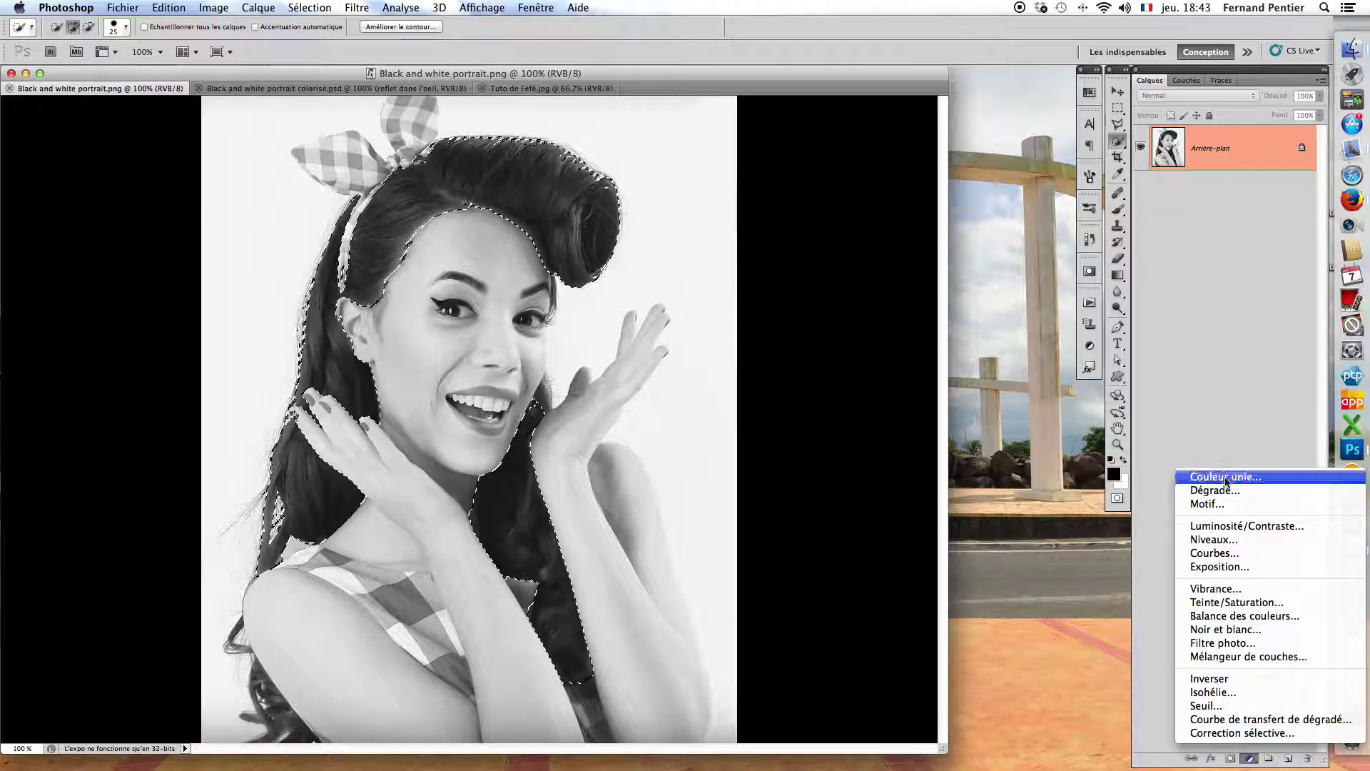
click(1241, 481)
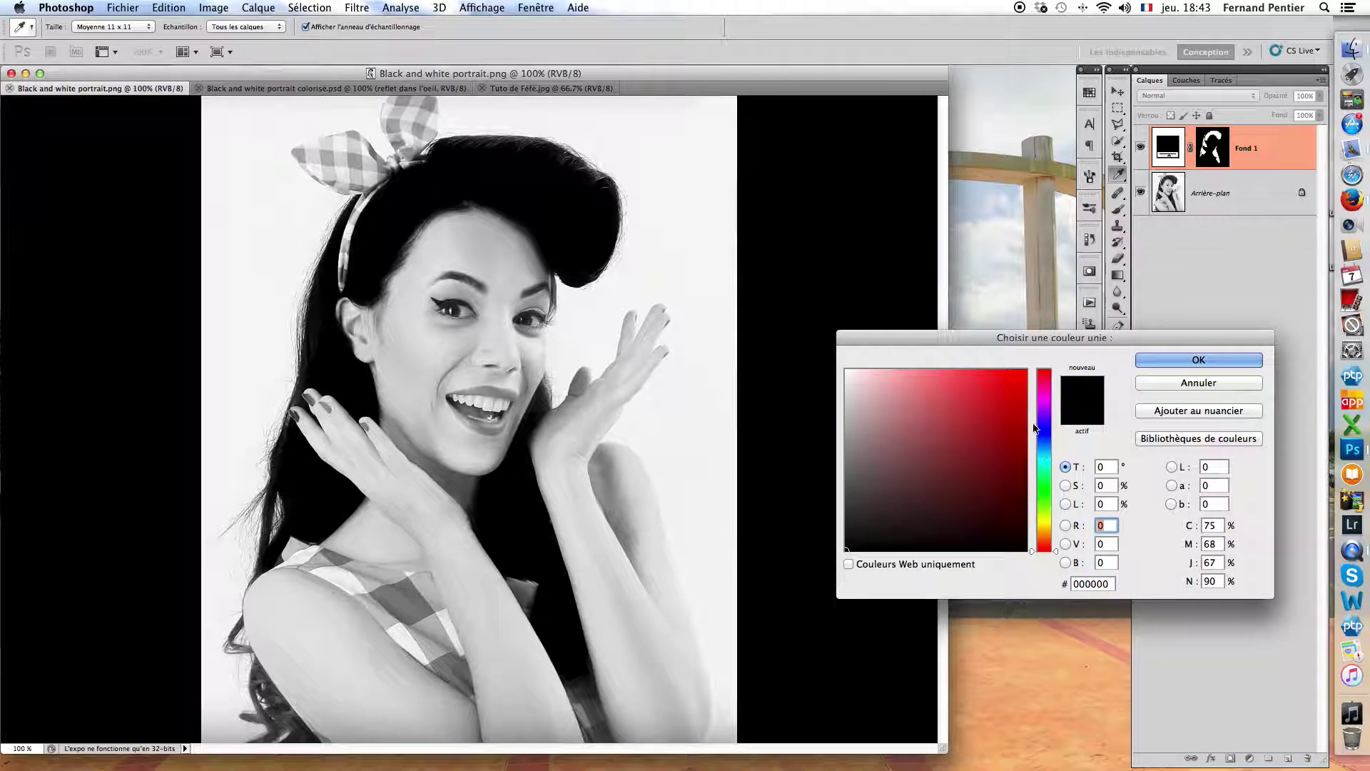
click(1003, 490)
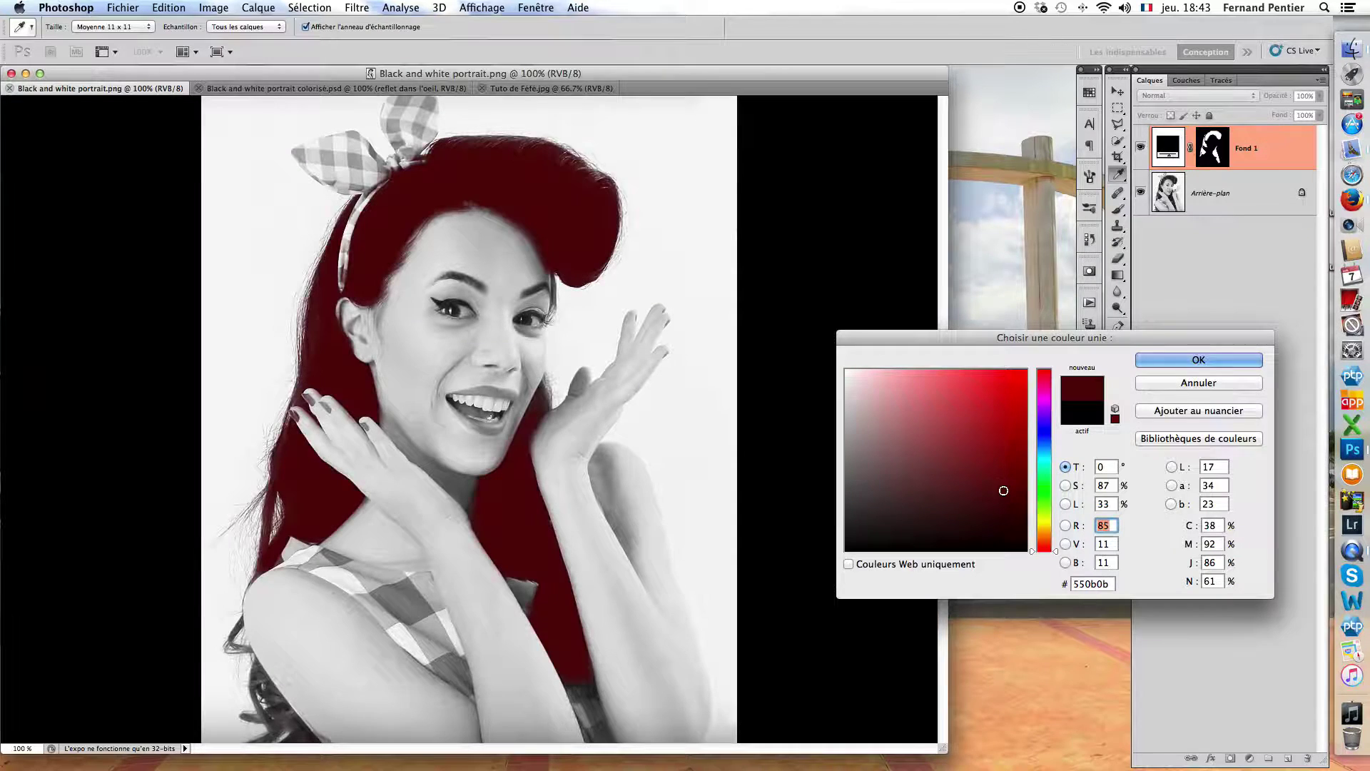
click(974, 481)
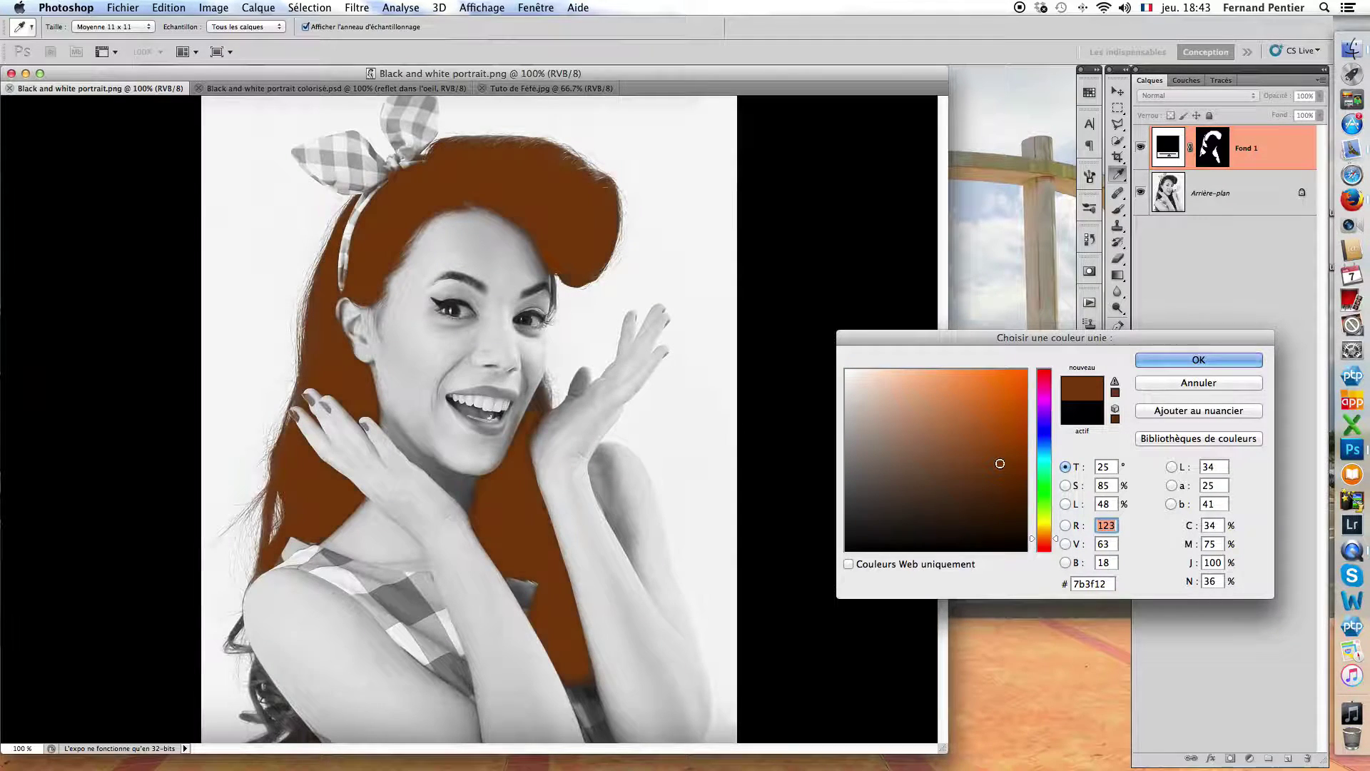
click(1006, 482)
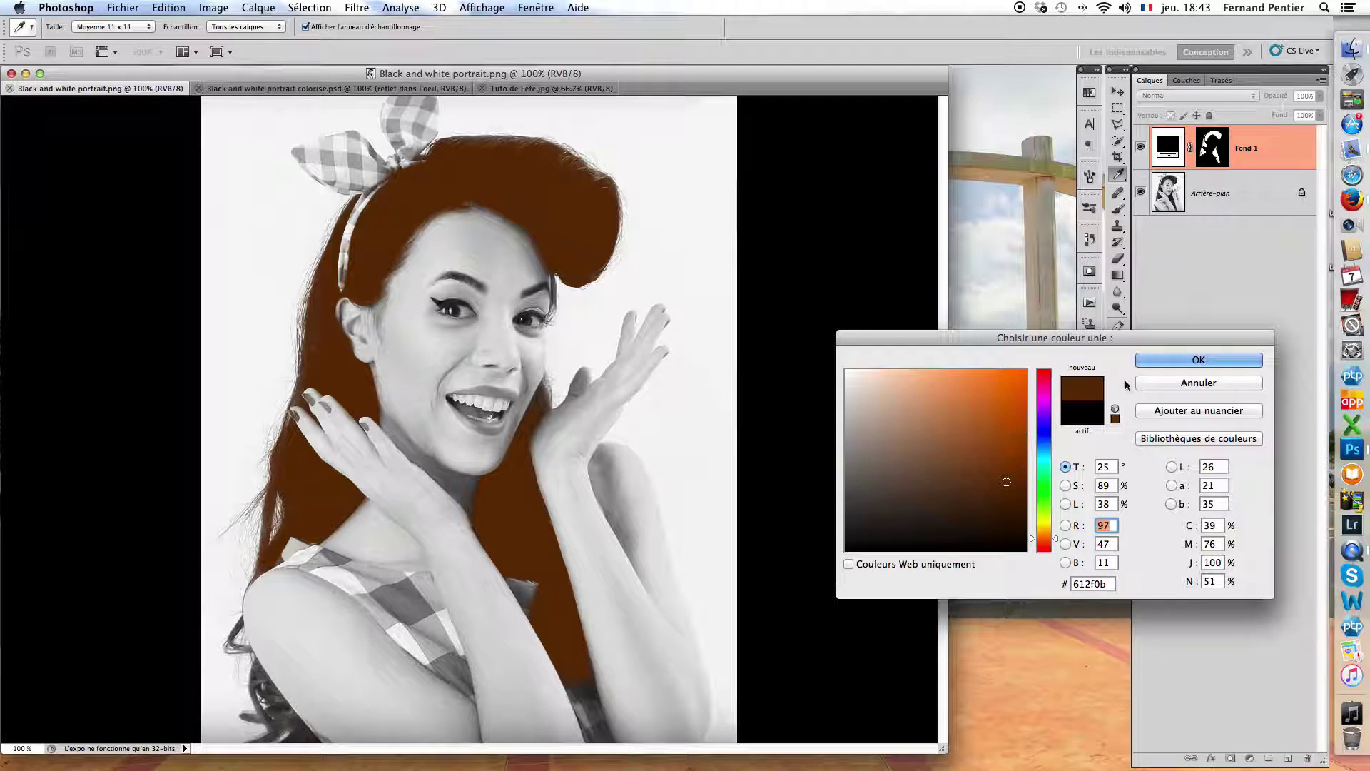
click(1187, 357)
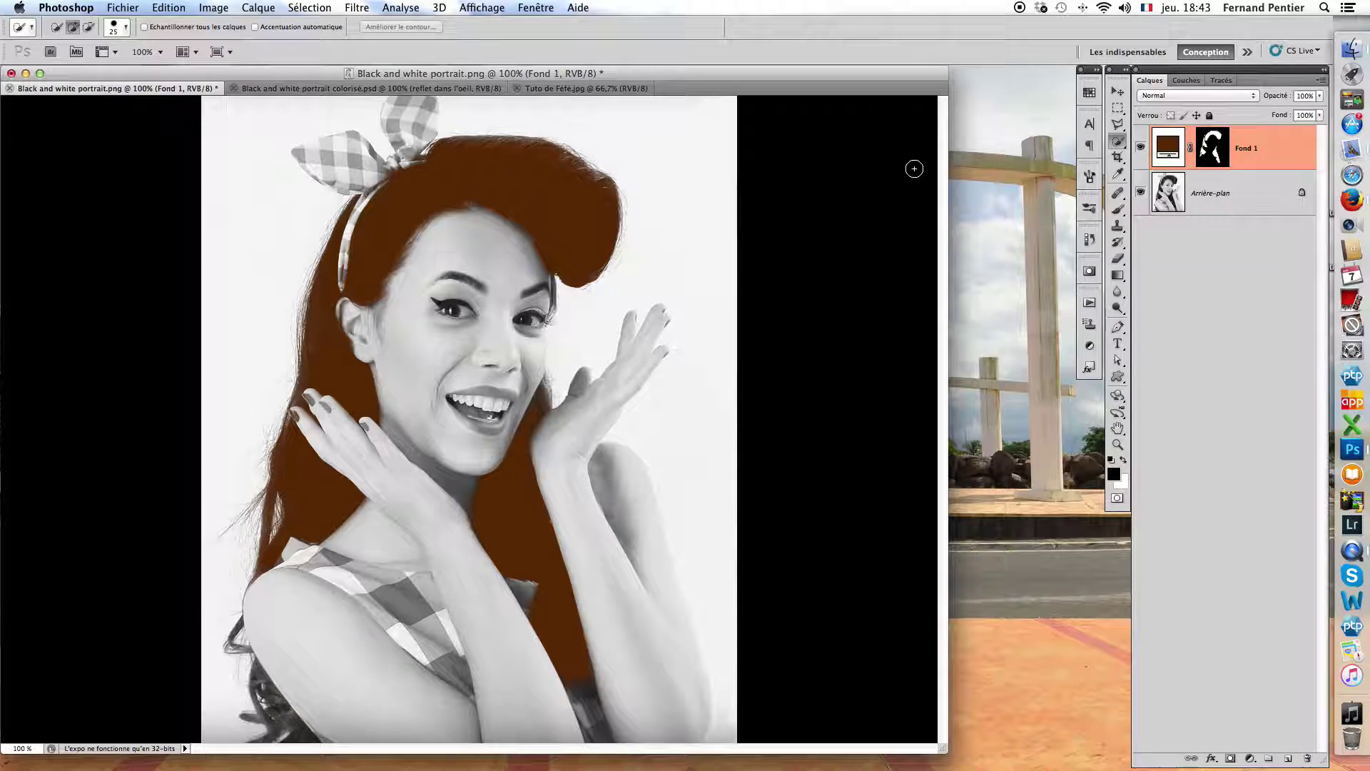
Try the Incrustation blend mode on the hair fill layer and set it to Couleur instead.
click(1201, 96)
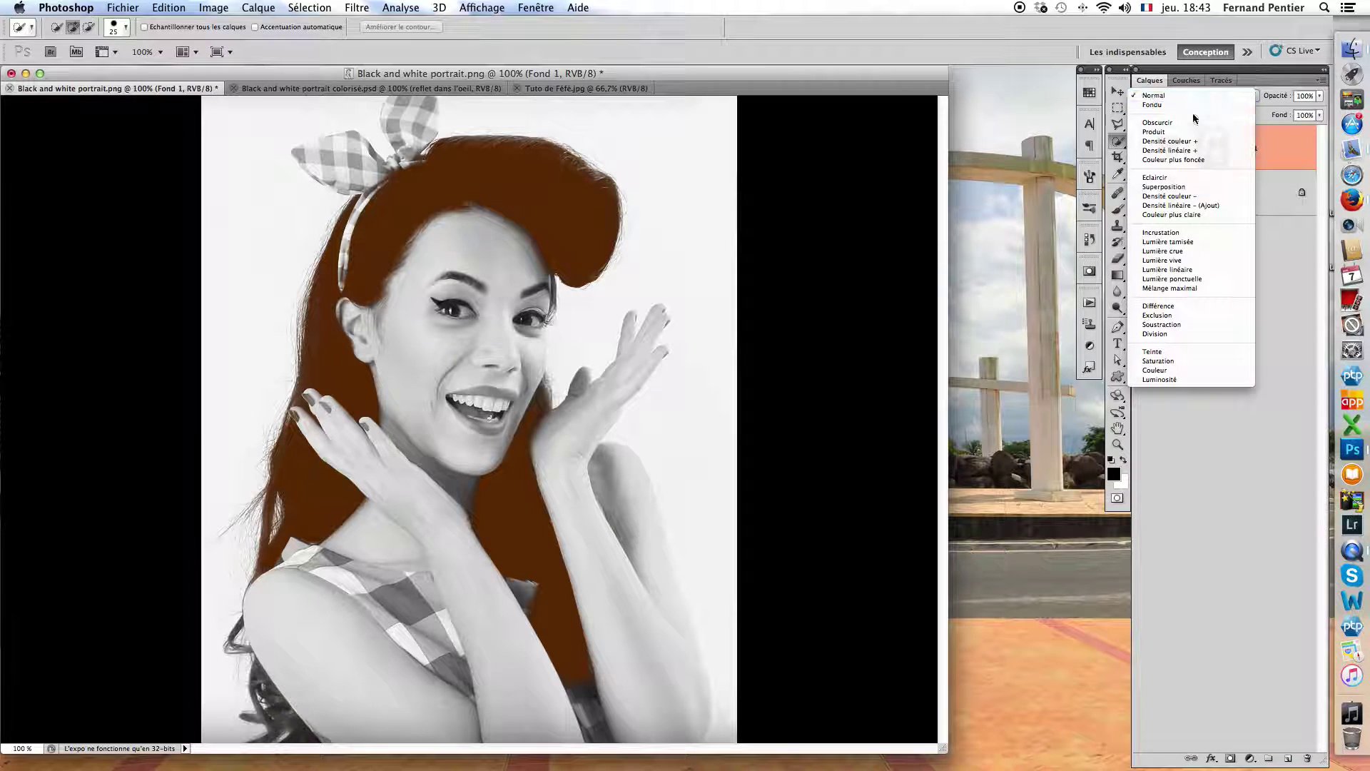
click(1193, 233)
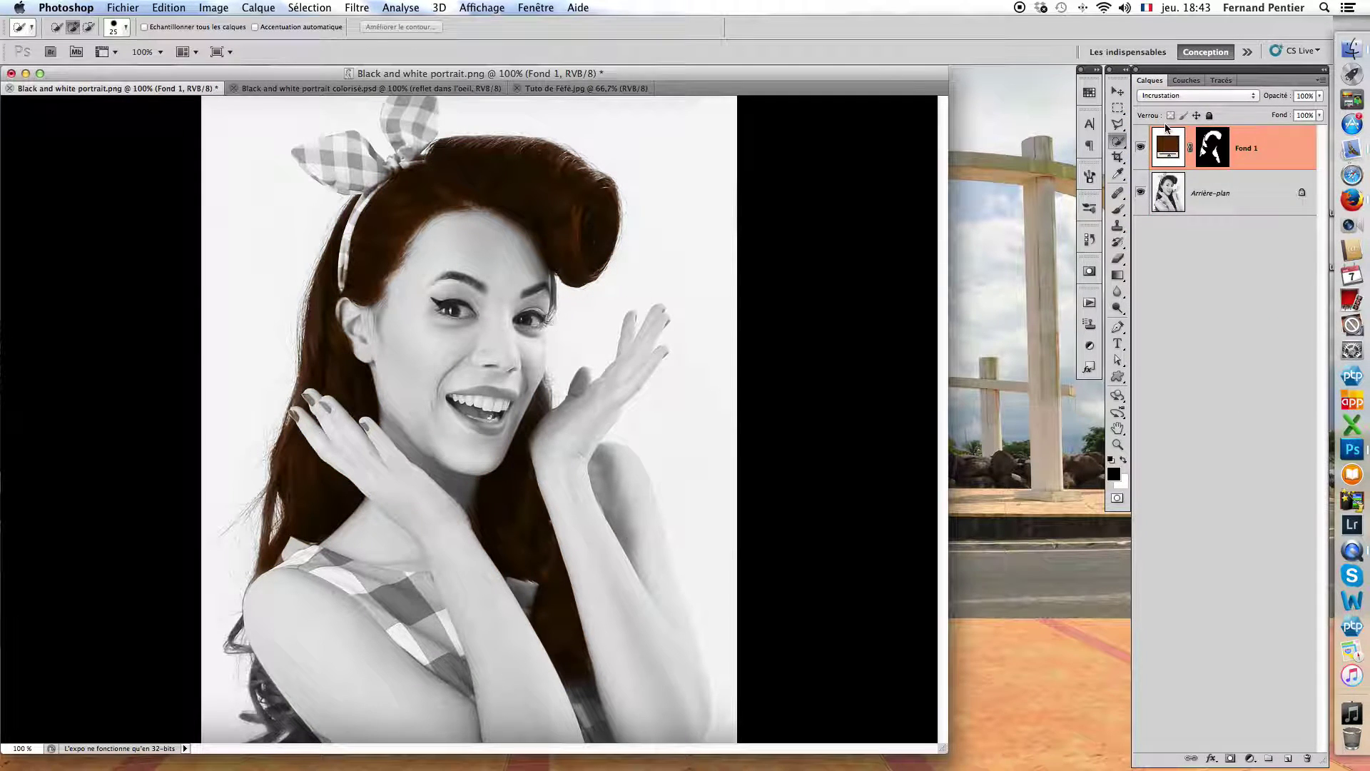
click(1181, 94)
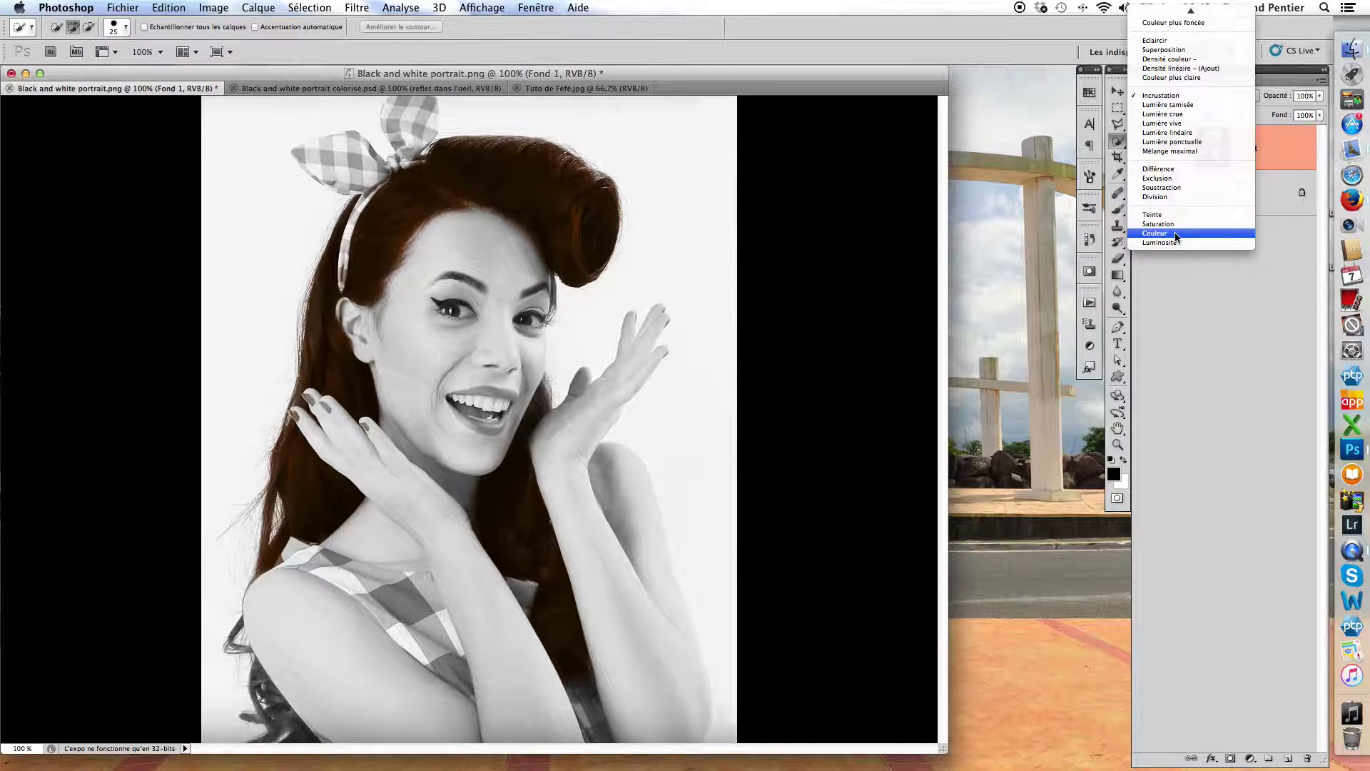
click(1175, 232)
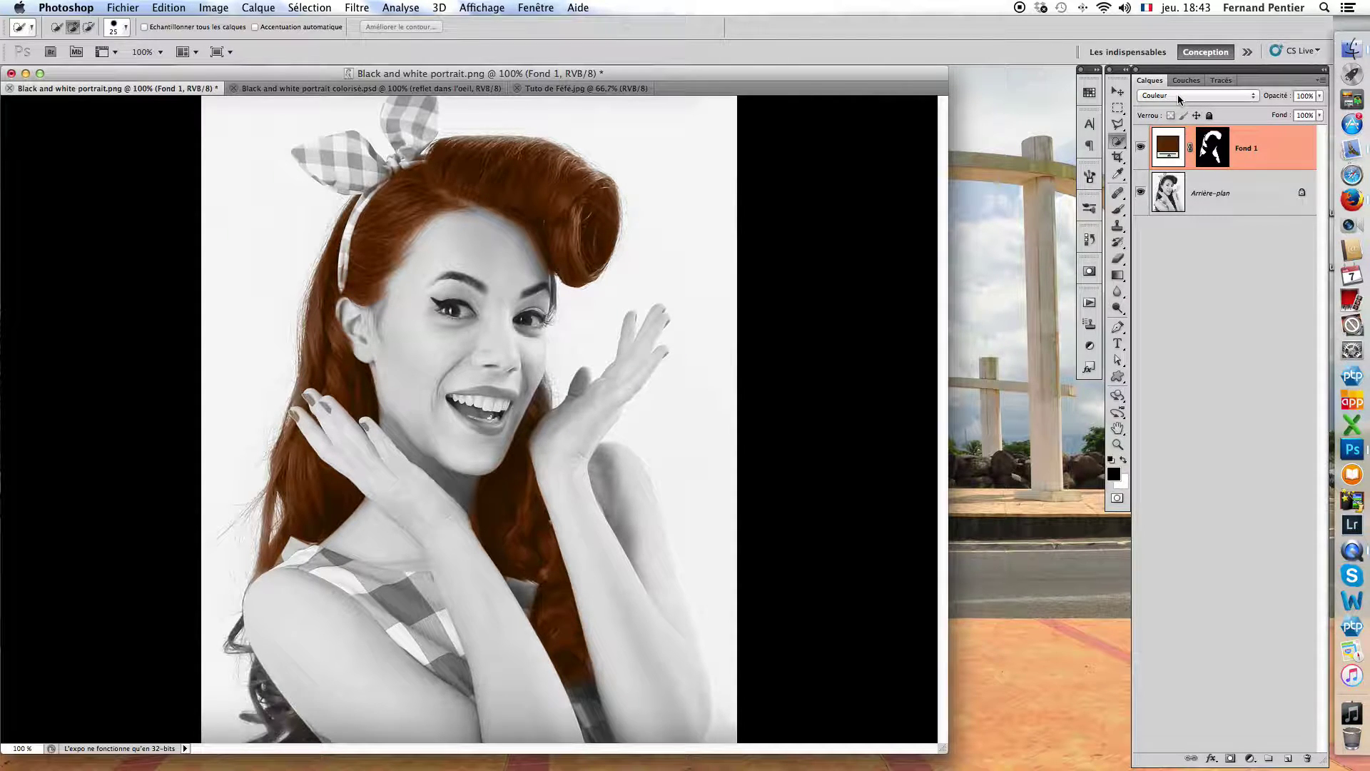
Change the hair fill layer's colour to the less saturated brown 5c361b.
double_click(1169, 149)
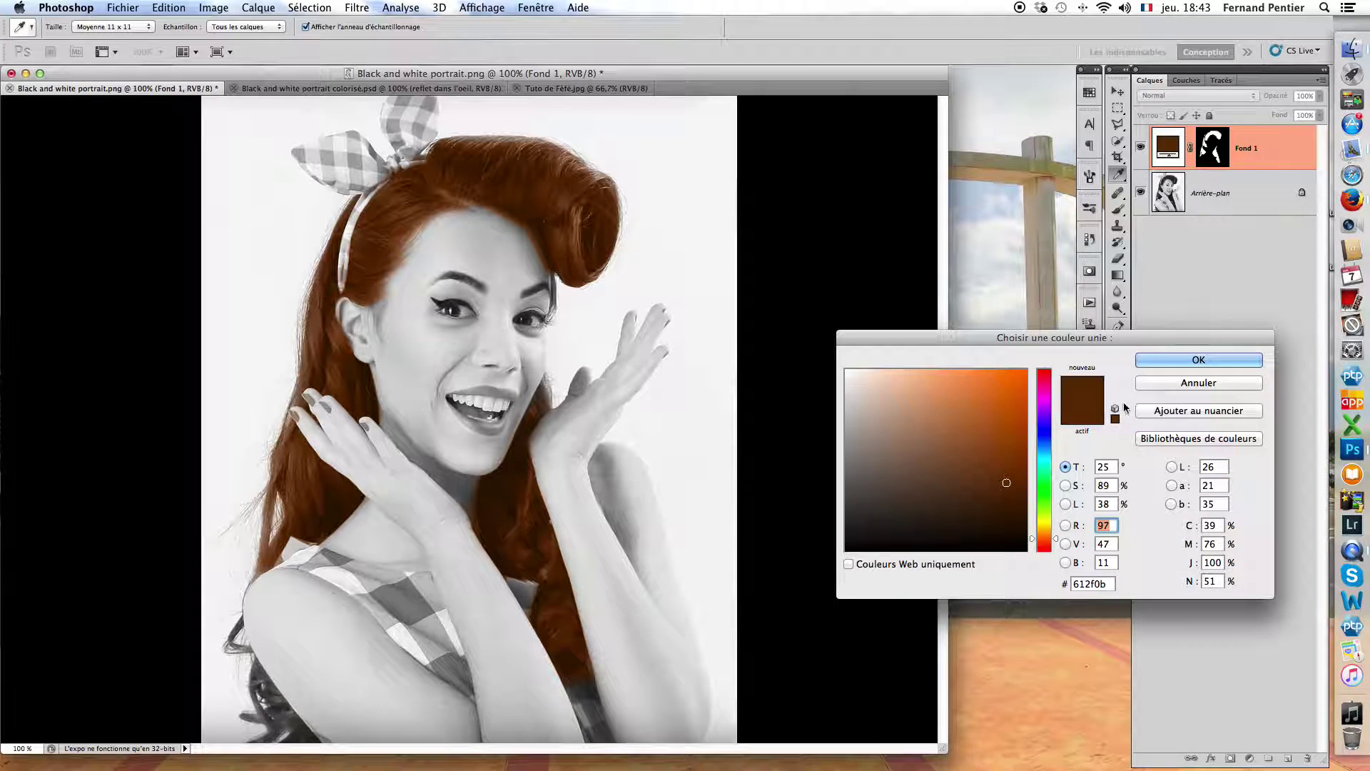
click(1005, 450)
click(993, 475)
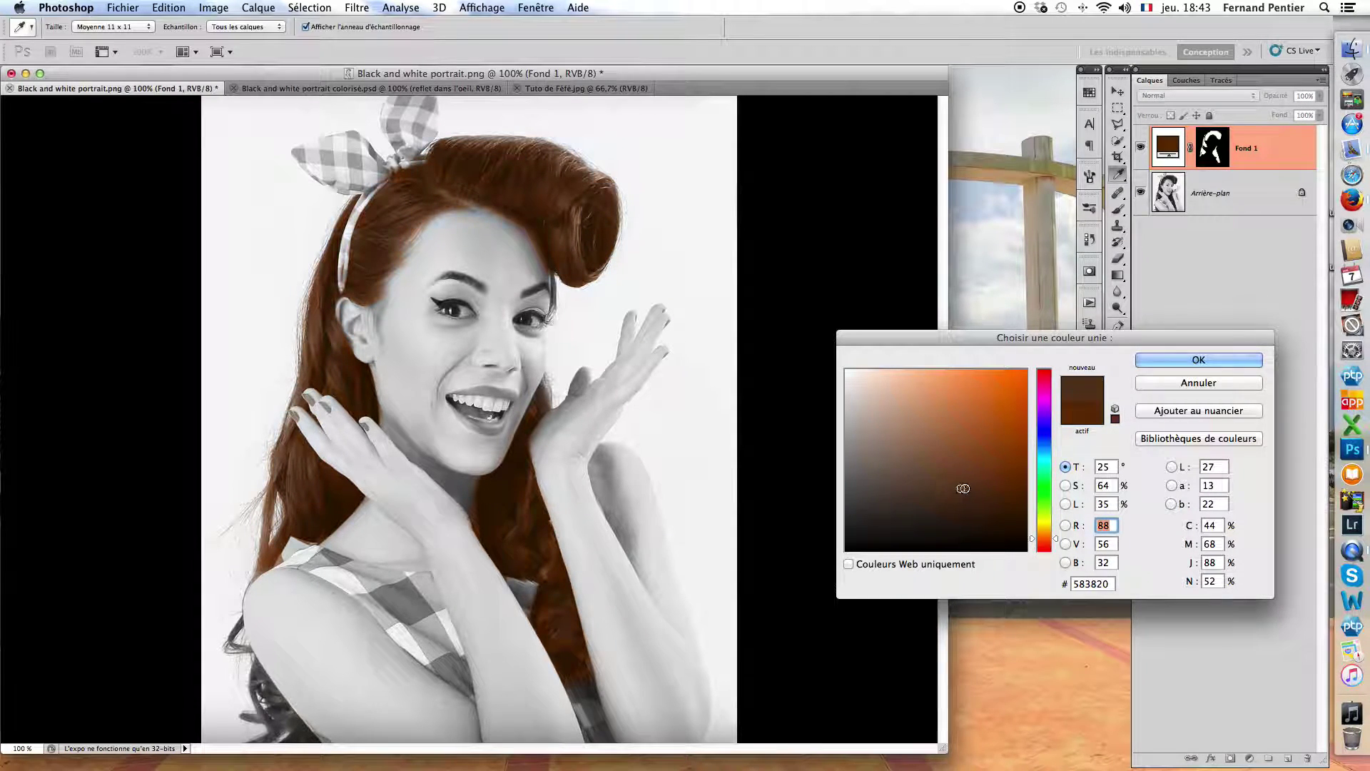
click(997, 471)
click(998, 490)
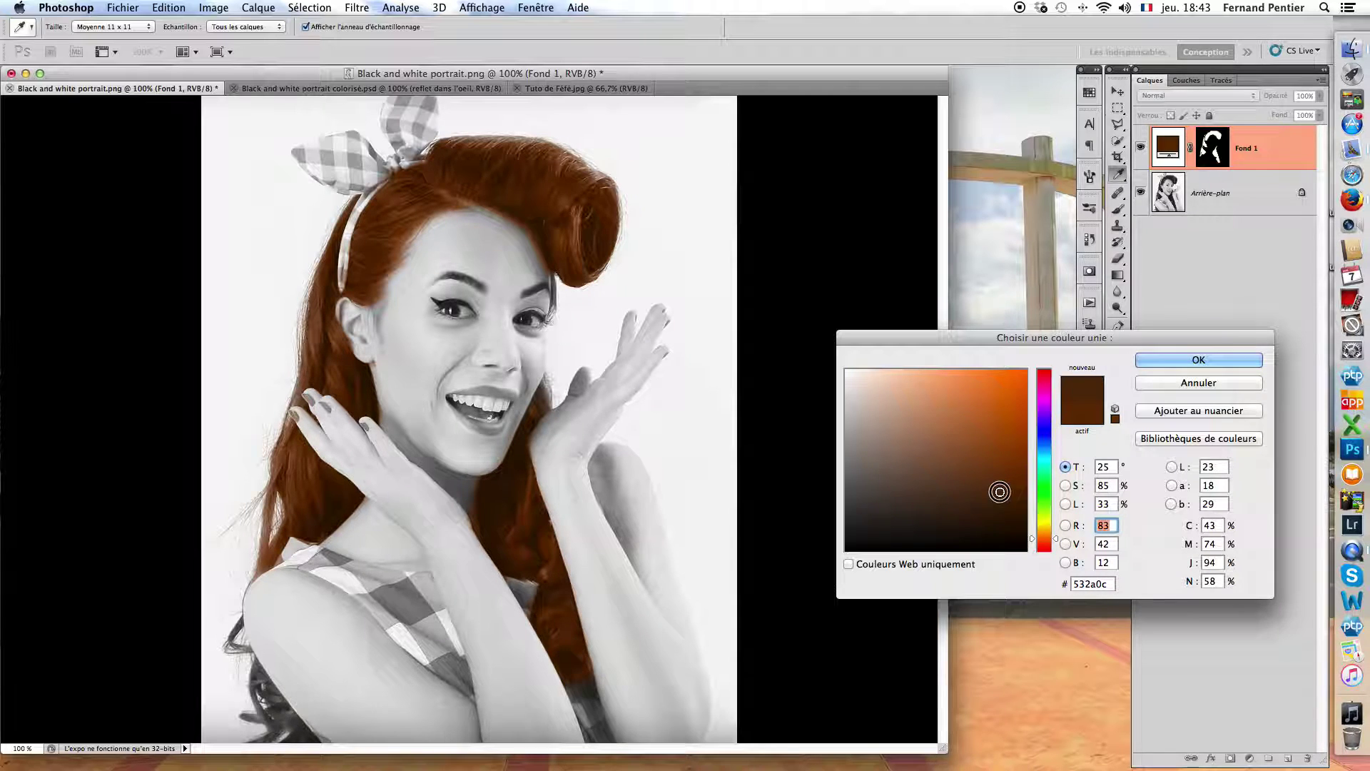
click(1013, 492)
click(994, 507)
click(974, 486)
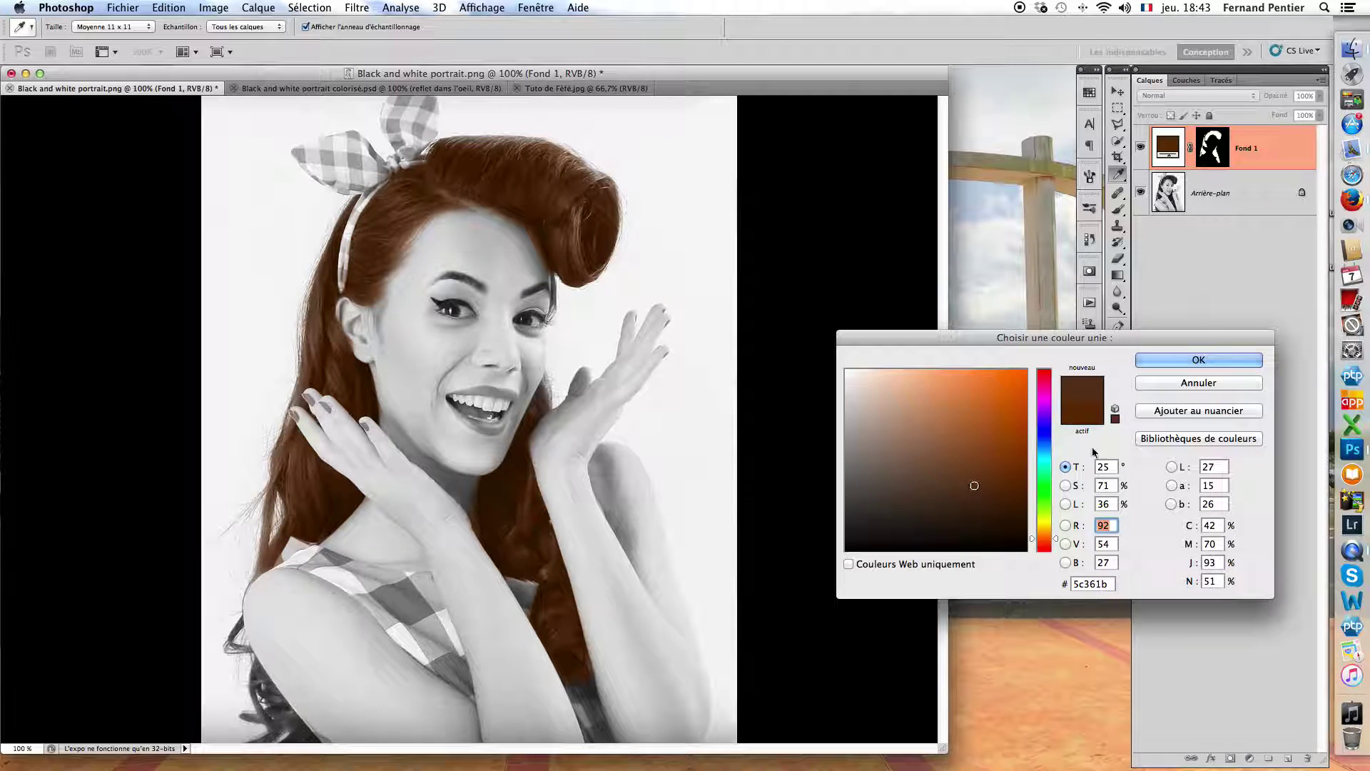
click(1171, 359)
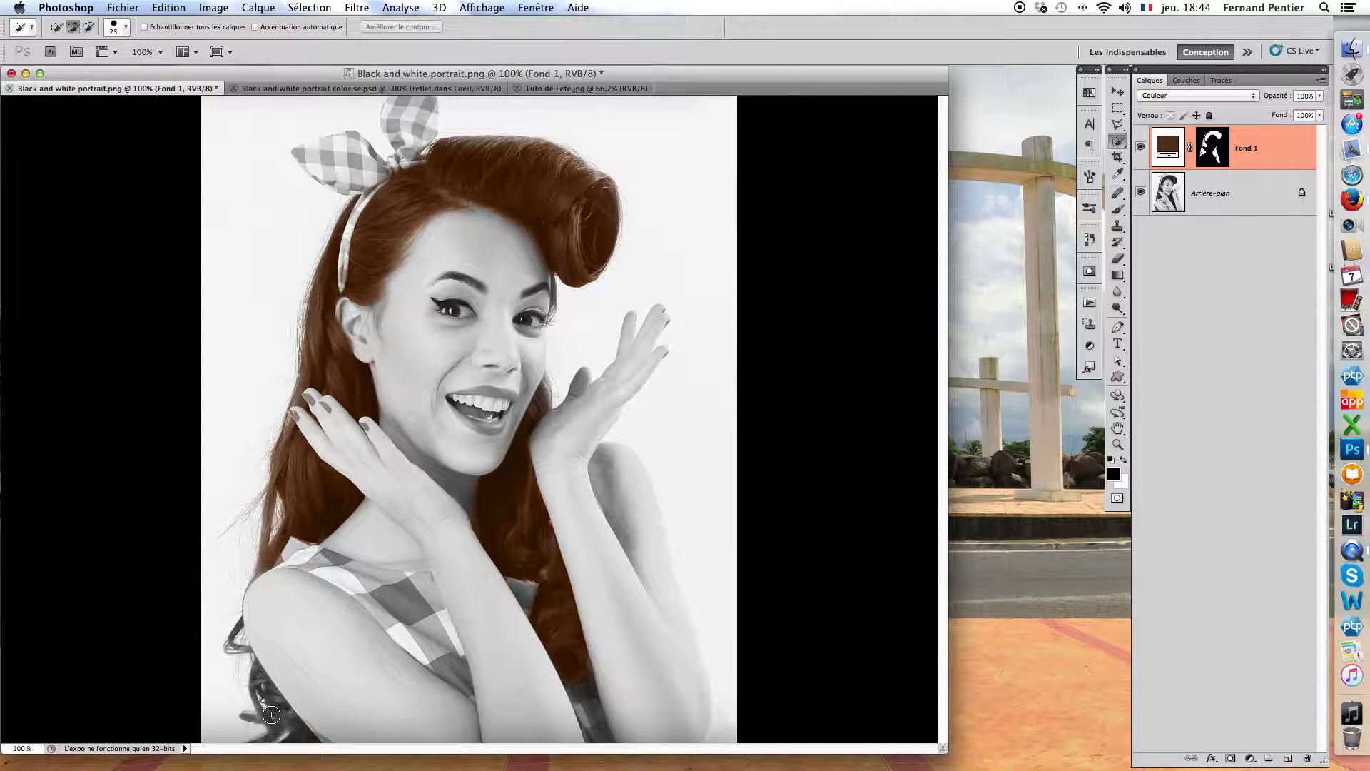
Paint white on the hair fill layer's mask with a 30 px brush over the uncoloured curls below the woman's upper arm.
key(f)
drag(714, 637, 603, 484)
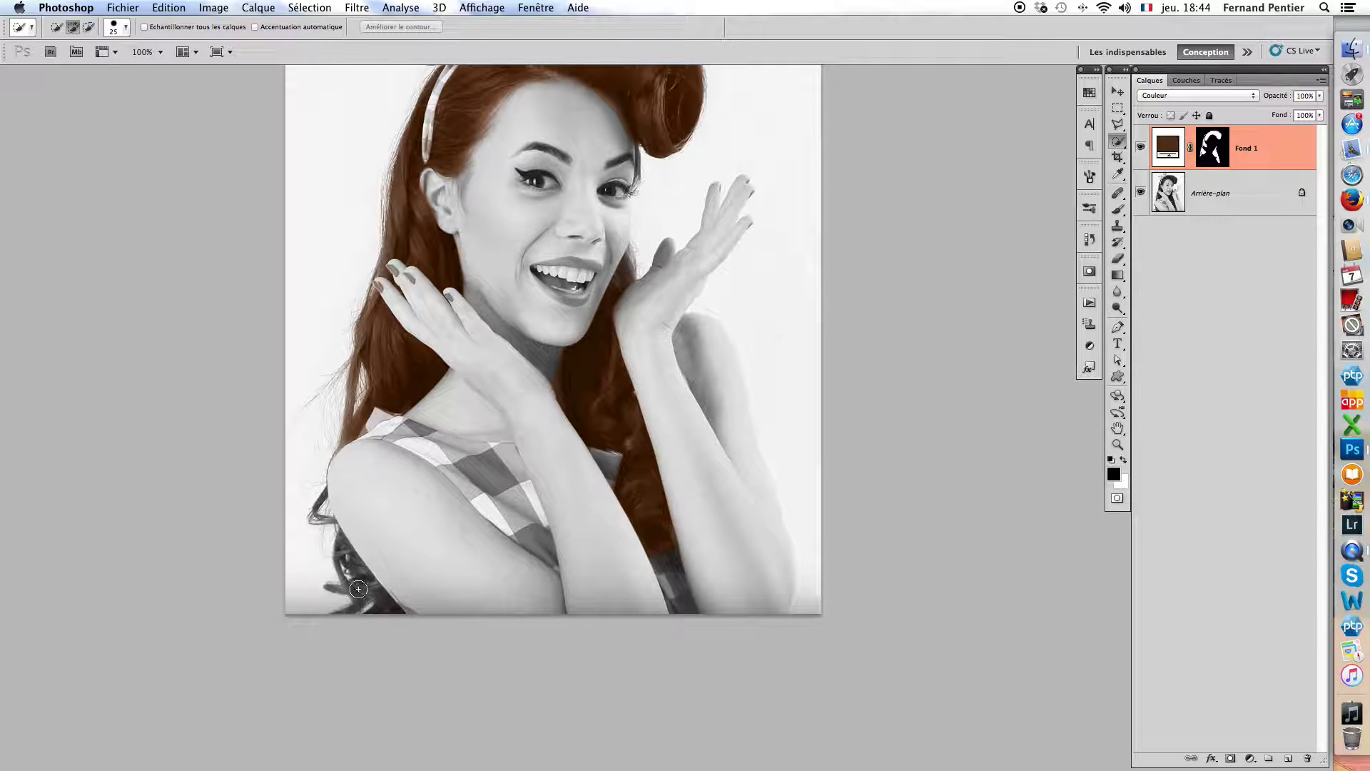
click(1211, 150)
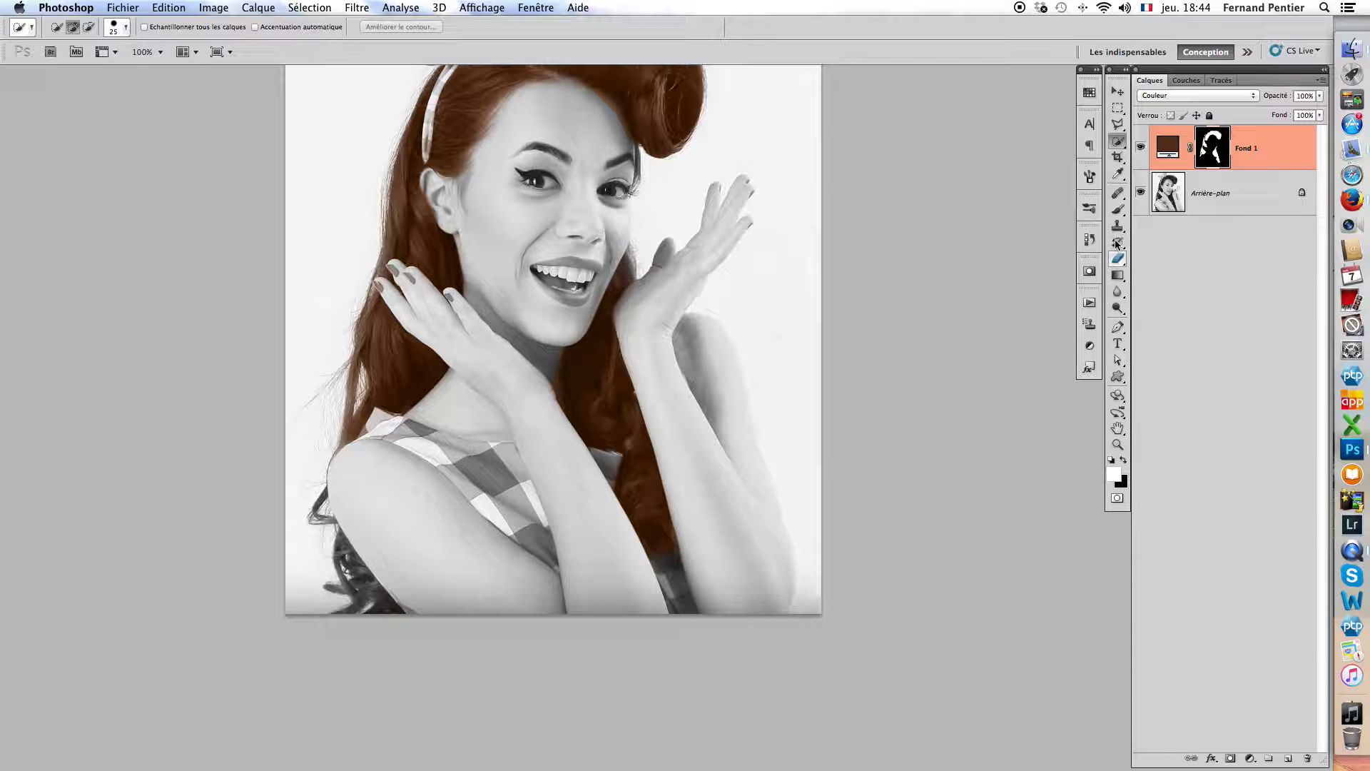
click(1118, 210)
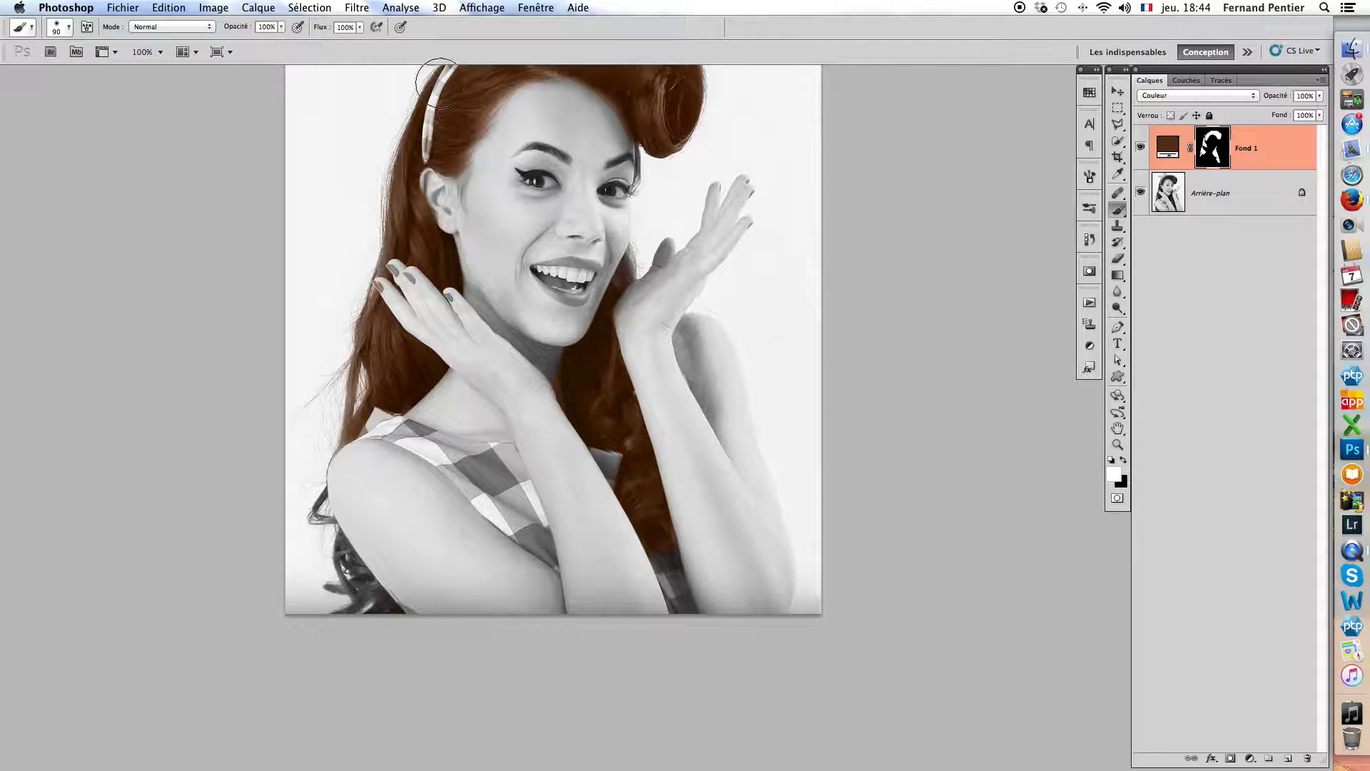
key(bracketleft)
key(bracketleft)
key(bracketleft)
key(bracketleft)
key(bracketleft)
key(bracketleft)
key(bracketleft)
key(bracketleft)
mouse_move(352, 554)
mouse_down()
mouse_move(367, 592)
mouse_move(336, 553)
mouse_up()
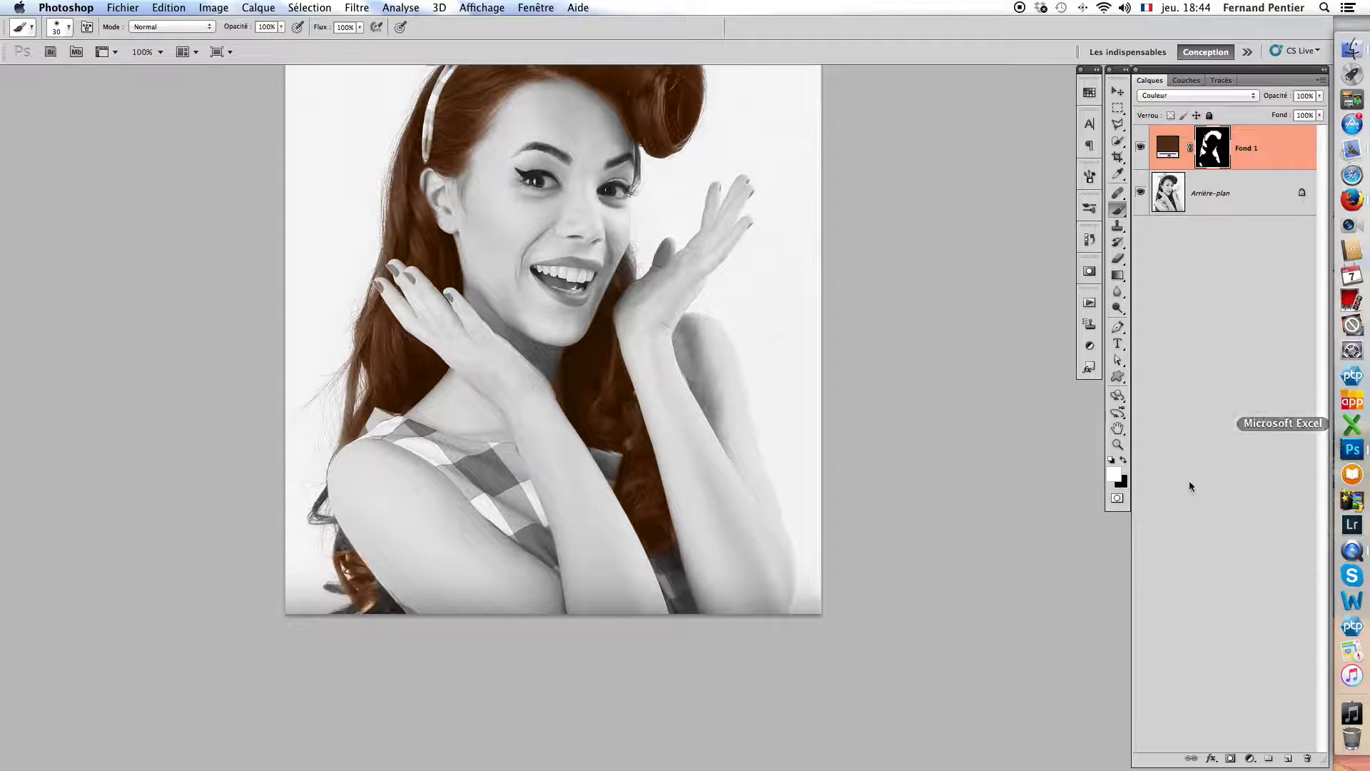
mouse_move(352, 574)
mouse_down()
mouse_move(385, 618)
mouse_move(339, 541)
mouse_move(352, 593)
mouse_up()
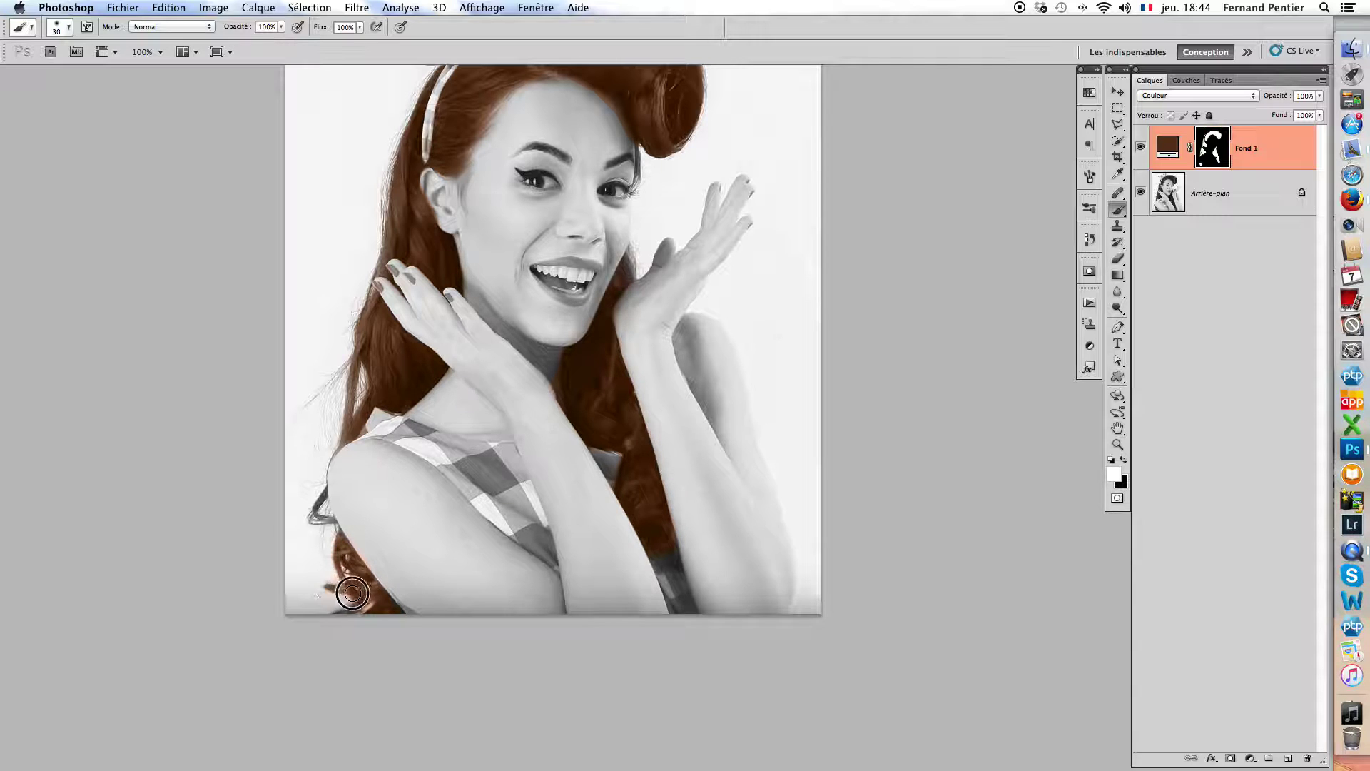
Paint the thin grey lock sticking out beside the shoulder into the hair mask with a smaller brush.
scroll(319, 521, up, 2)
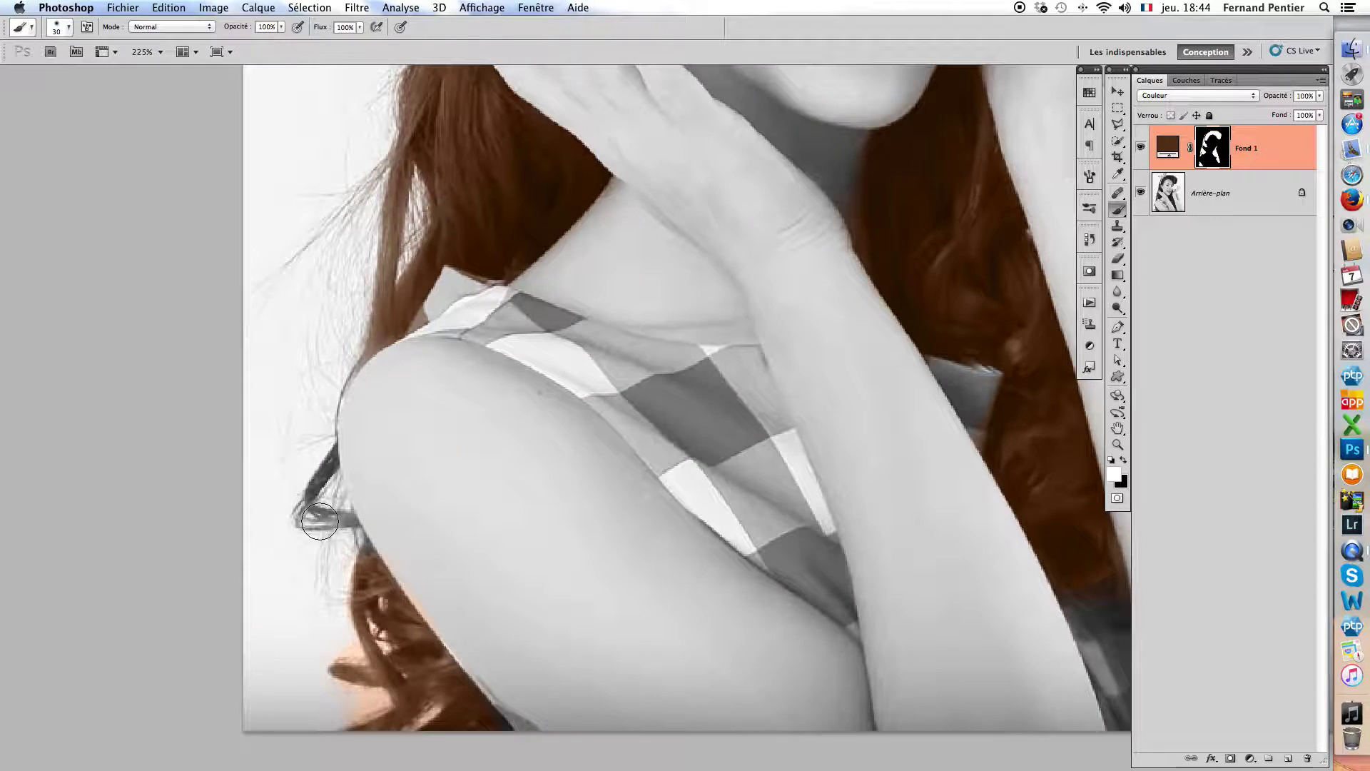
scroll(319, 521, up, 2)
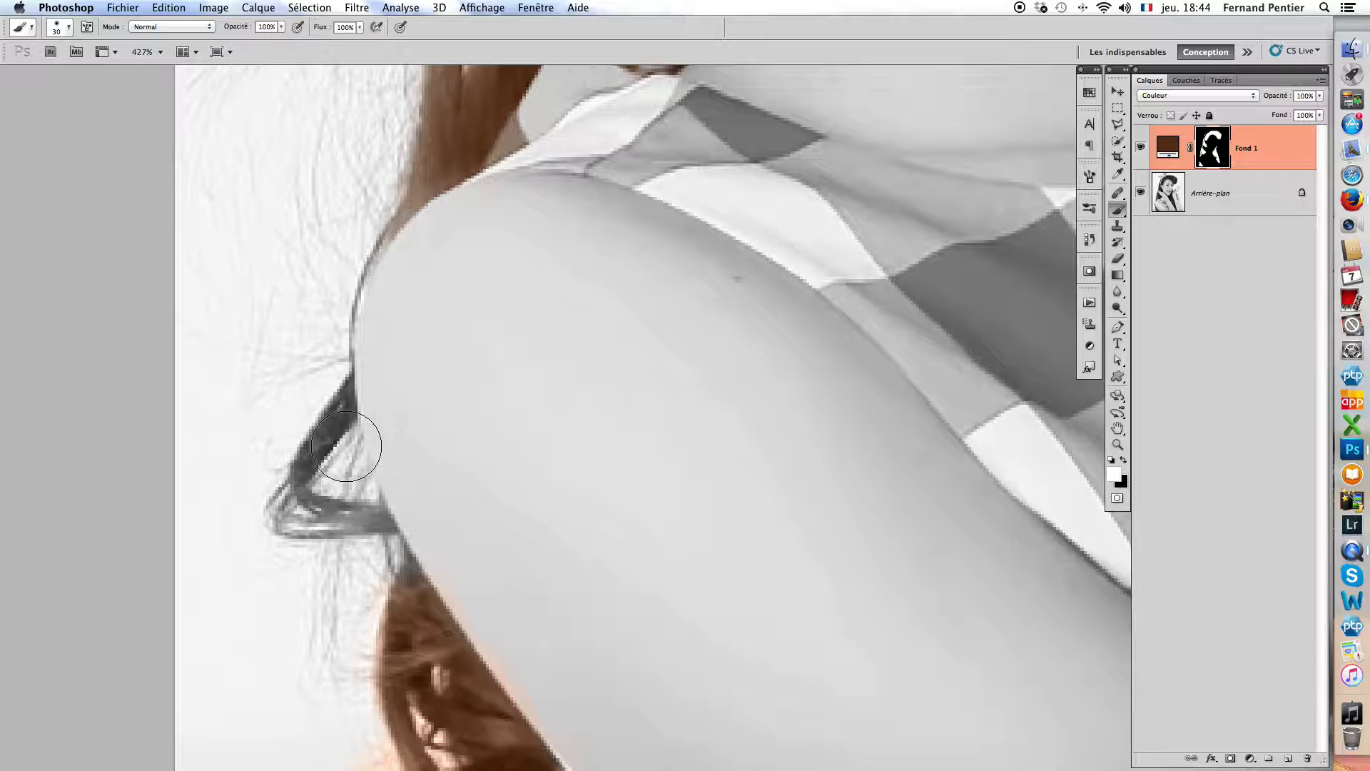
scroll(346, 446, down, 3)
mouse_move(352, 477)
mouse_down()
mouse_move(324, 470)
mouse_move(348, 432)
mouse_move(331, 469)
mouse_move(364, 479)
mouse_move(322, 484)
mouse_move(326, 468)
mouse_move(386, 521)
mouse_move(367, 499)
mouse_up()
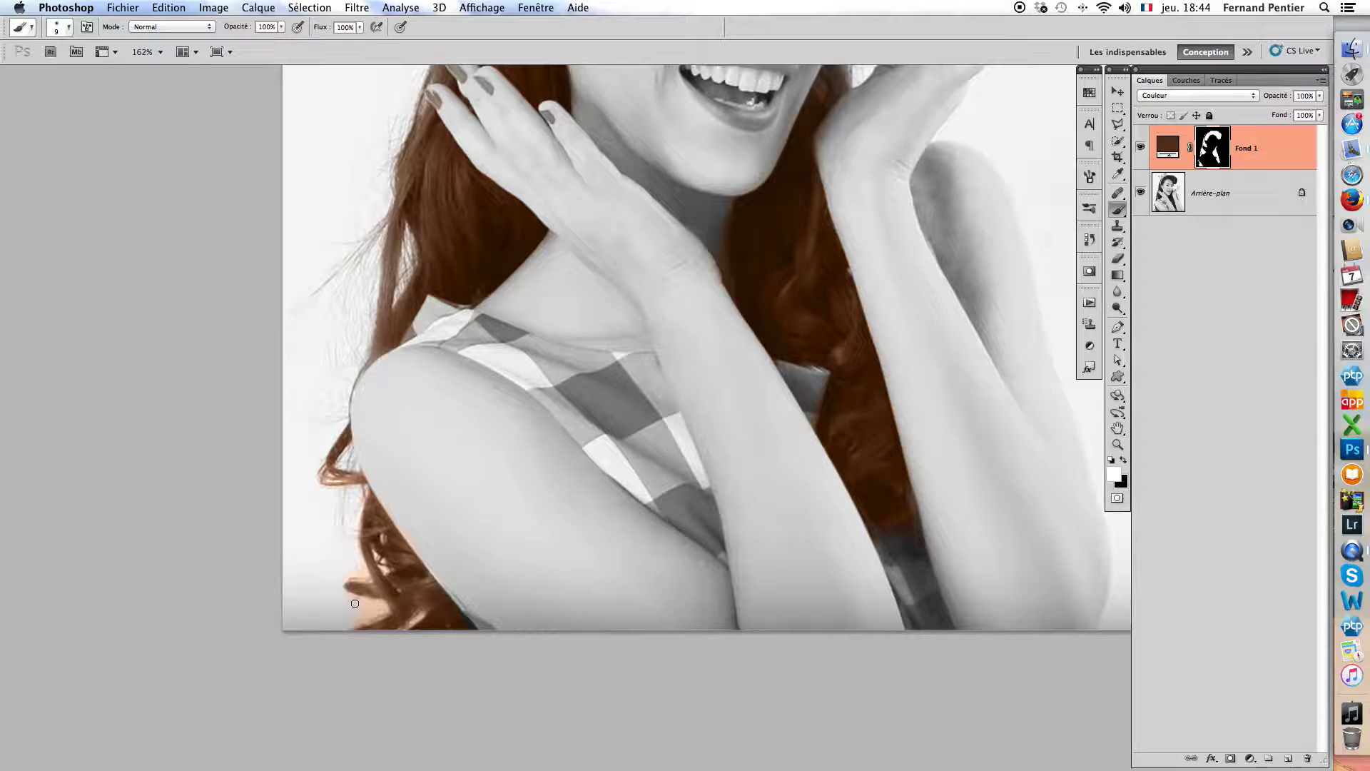
Paint black on the hair mask to remove the colour spill from the background around and between the lower curls.
key(x)
mouse_move(354, 600)
mouse_down()
mouse_move(373, 602)
mouse_move(357, 620)
mouse_move(374, 608)
mouse_move(344, 594)
mouse_up()
drag(421, 616, 395, 633)
drag(376, 553, 383, 565)
Clean up the hair mask in black and white along the outer hair edge above the fingertips.
scroll(389, 279, up, 10)
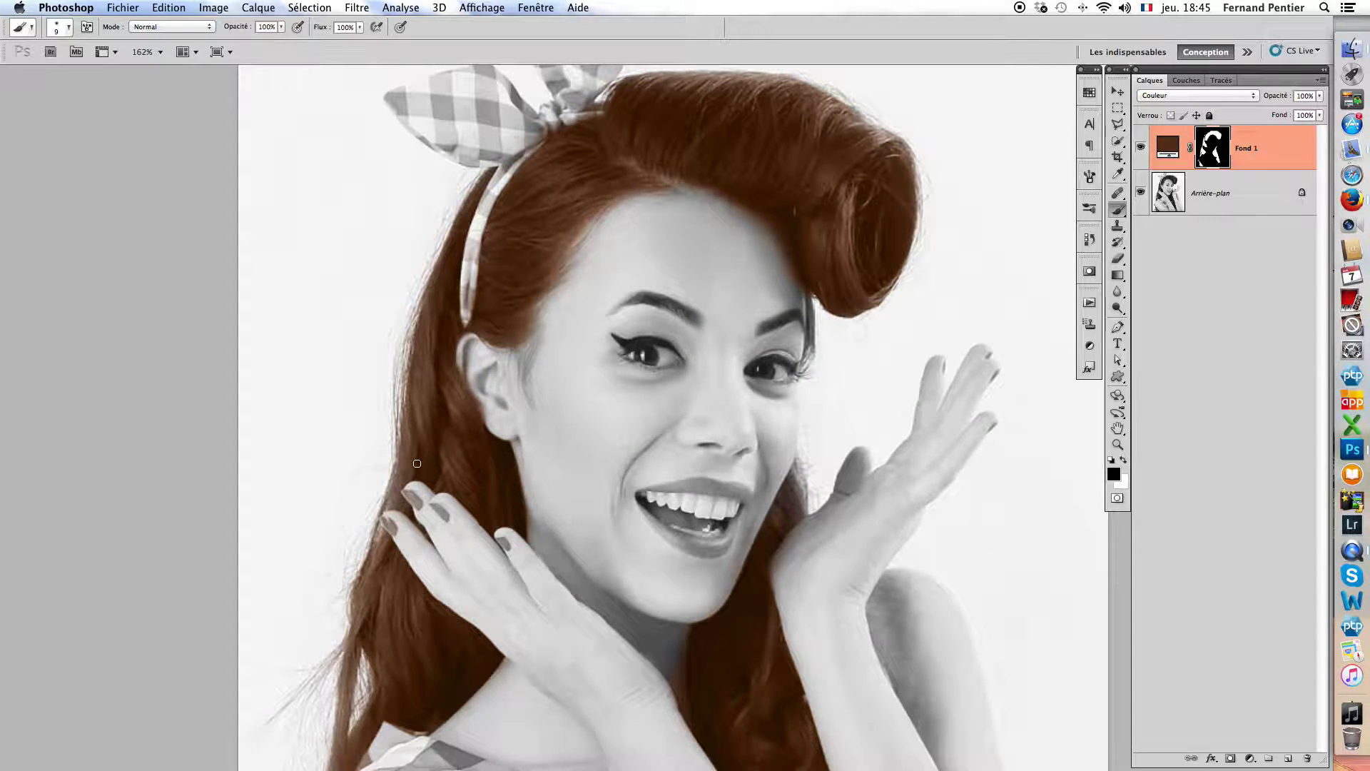
drag(402, 465, 395, 489)
key(x)
mouse_move(414, 436)
mouse_down()
mouse_move(392, 496)
mouse_move(406, 467)
mouse_move(384, 503)
mouse_up()
Mask the brown tint off the checked headband from the ear up to the bow.
drag(543, 193, 468, 375)
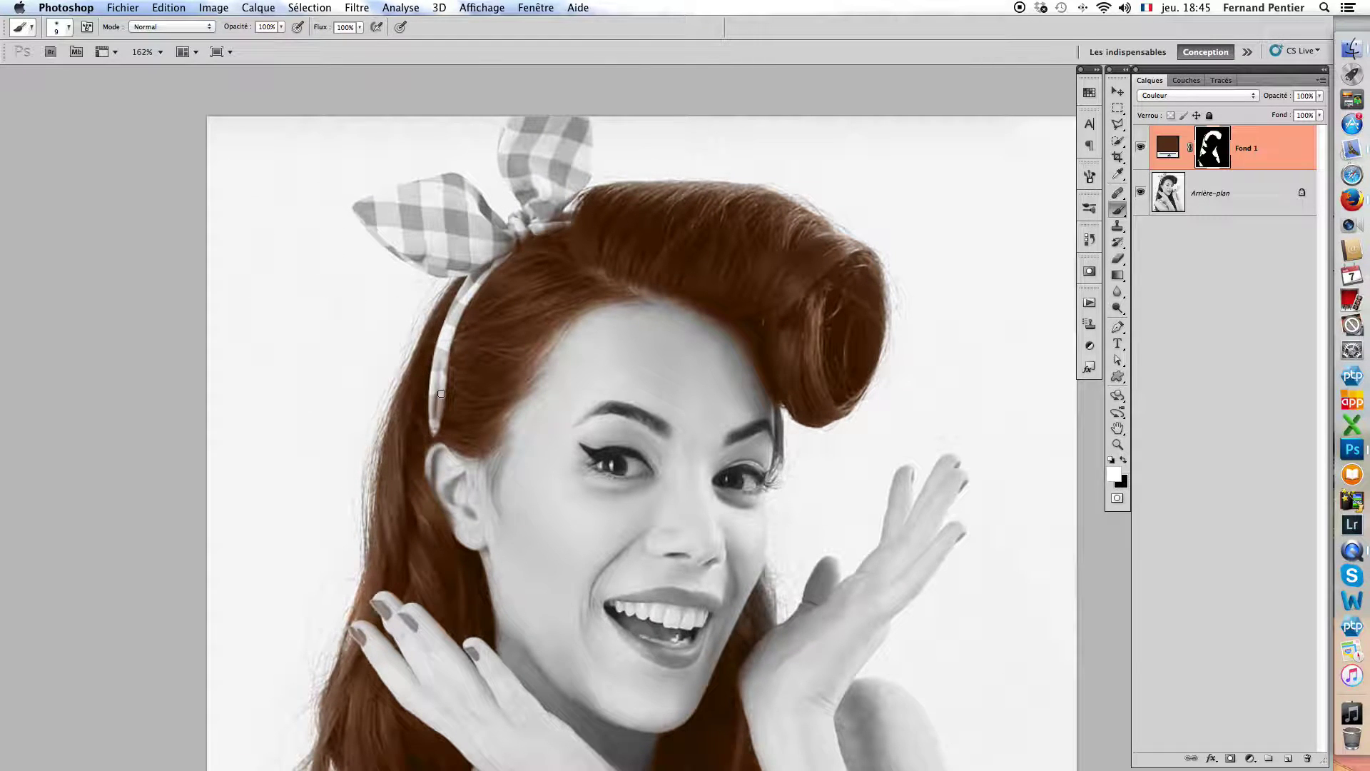
key(x)
mouse_move(433, 426)
mouse_down()
mouse_move(454, 318)
mouse_move(512, 233)
mouse_move(565, 220)
mouse_move(560, 202)
mouse_move(541, 225)
mouse_move(571, 186)
mouse_move(549, 214)
mouse_move(576, 188)
mouse_up()
Restore the brown on the hair between the cheek and the raised hand, and mask it off the hand and forearm edge.
drag(828, 698, 784, 420)
key(x)
mouse_move(719, 309)
mouse_down()
mouse_move(710, 350)
mouse_move(724, 295)
mouse_move(695, 347)
mouse_move(722, 314)
mouse_move(710, 350)
mouse_move(727, 324)
mouse_move(724, 344)
mouse_move(698, 370)
mouse_move(723, 320)
mouse_up()
key(x)
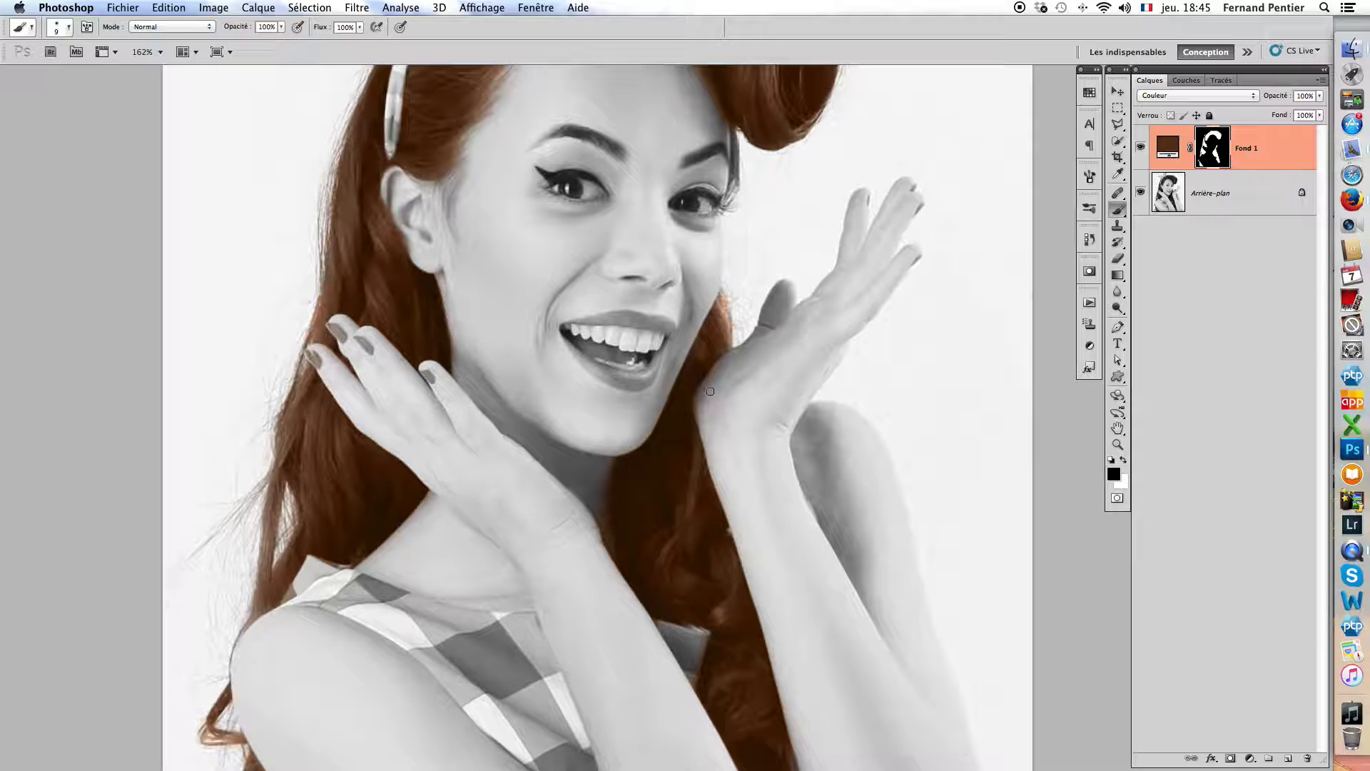
mouse_move(716, 368)
mouse_down()
mouse_move(710, 444)
mouse_move(699, 407)
mouse_move(698, 420)
mouse_move(755, 570)
mouse_move(736, 500)
mouse_up()
Mask the brown off the dress collar and neck edge, and touch up the hair just below the ear in white.
scroll(759, 600, down, 5)
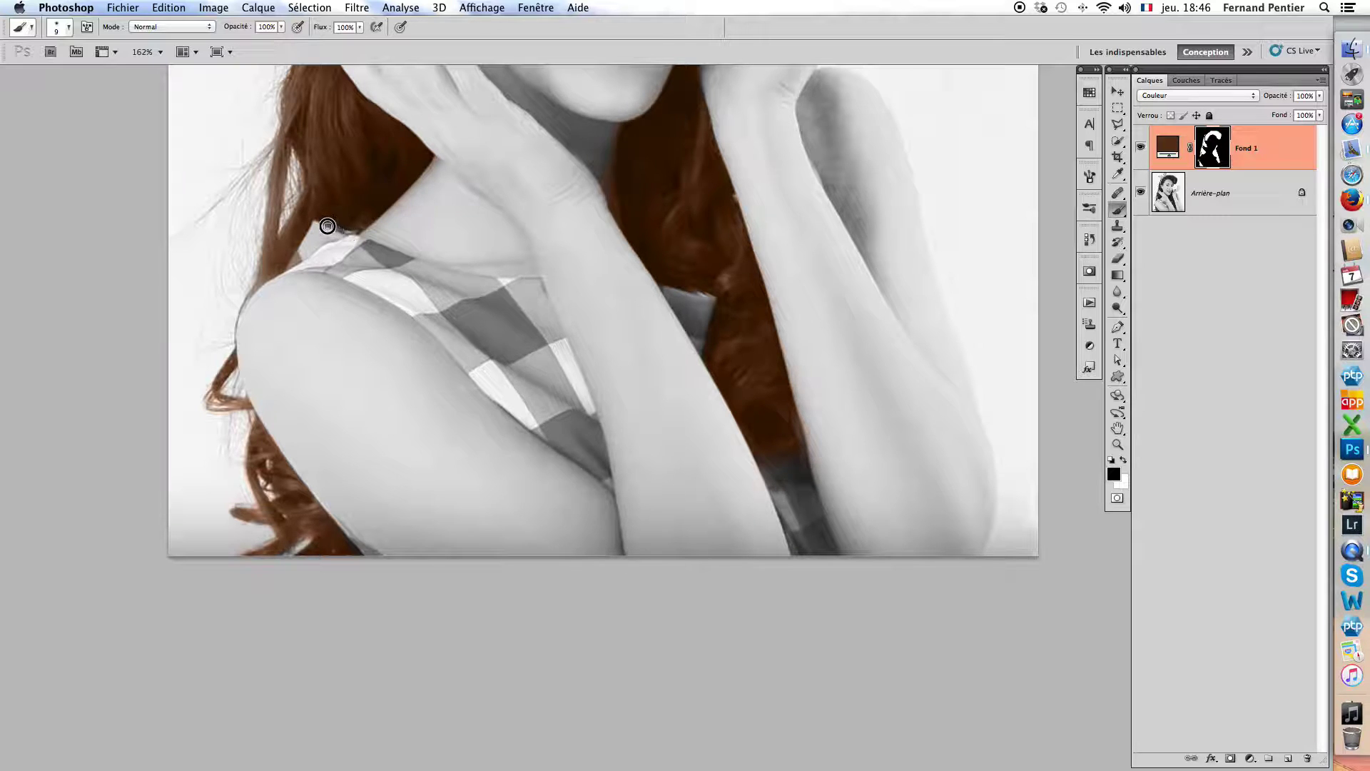
mouse_move(299, 256)
mouse_down()
mouse_move(313, 230)
mouse_move(322, 249)
mouse_move(403, 217)
mouse_up()
drag(517, 232, 569, 488)
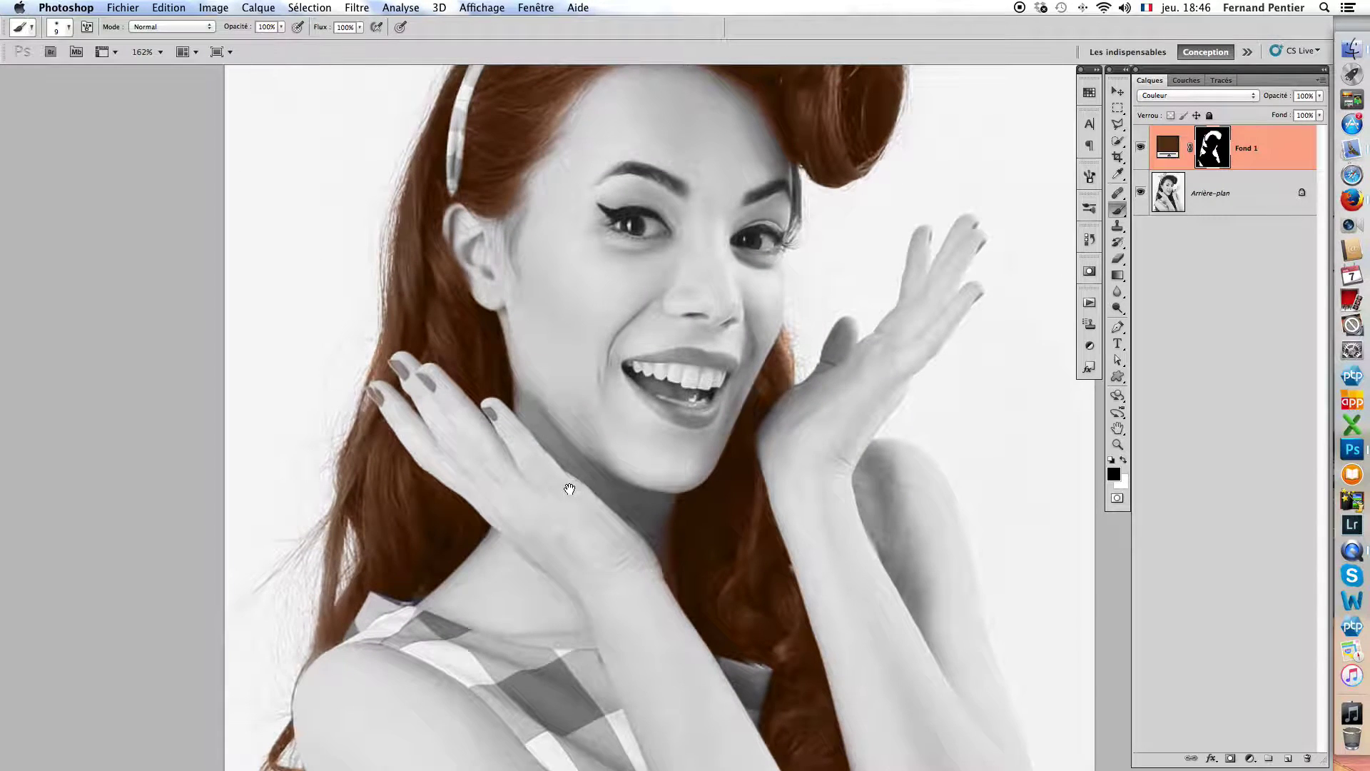
mouse_move(518, 376)
mouse_down()
mouse_move(518, 417)
mouse_move(504, 309)
mouse_move(519, 426)
mouse_up()
key(x)
mouse_move(496, 330)
mouse_down()
mouse_move(507, 385)
mouse_move(496, 330)
mouse_up()
drag(663, 367, 608, 350)
scroll(607, 349, down, 8)
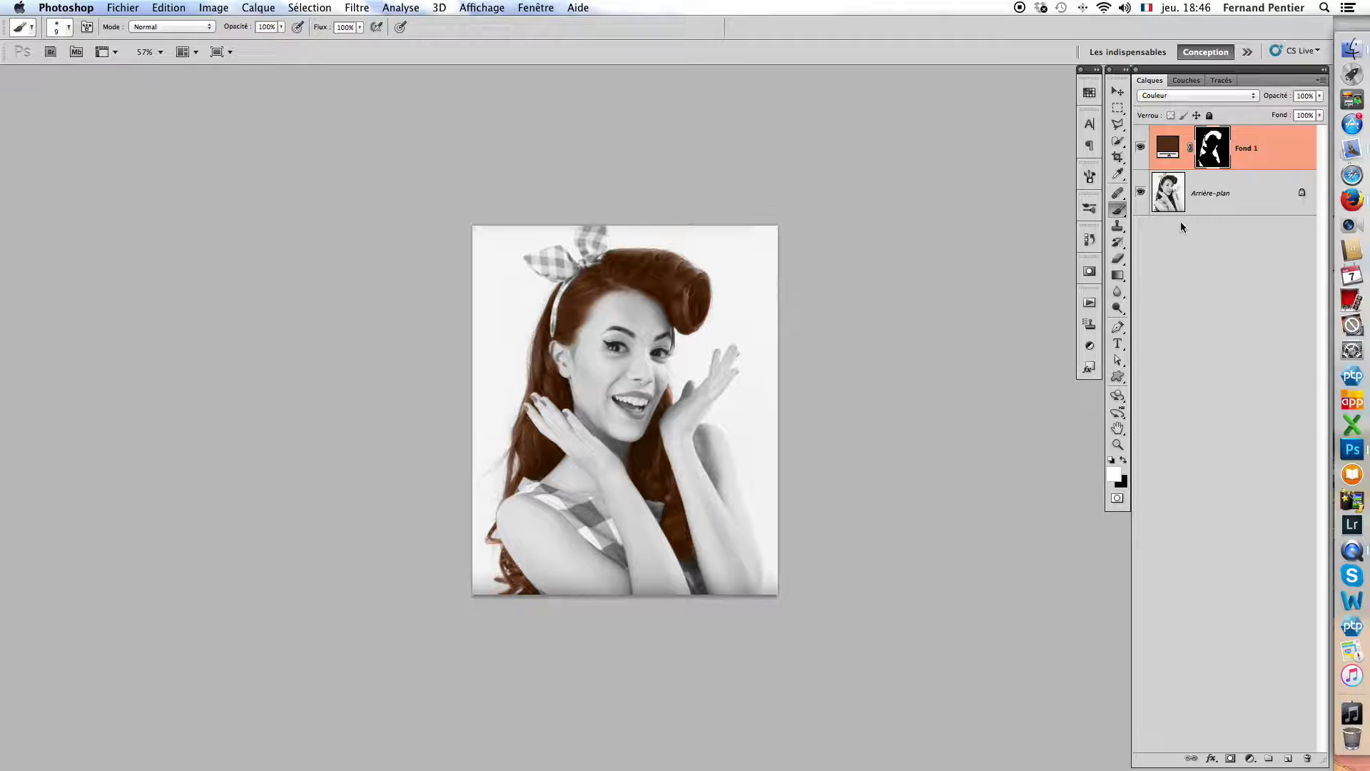
Quick-select the face, neck, shoulder and front arm on the Arrière-plan layer, leaving the checked dress out of the selection.
click(1172, 197)
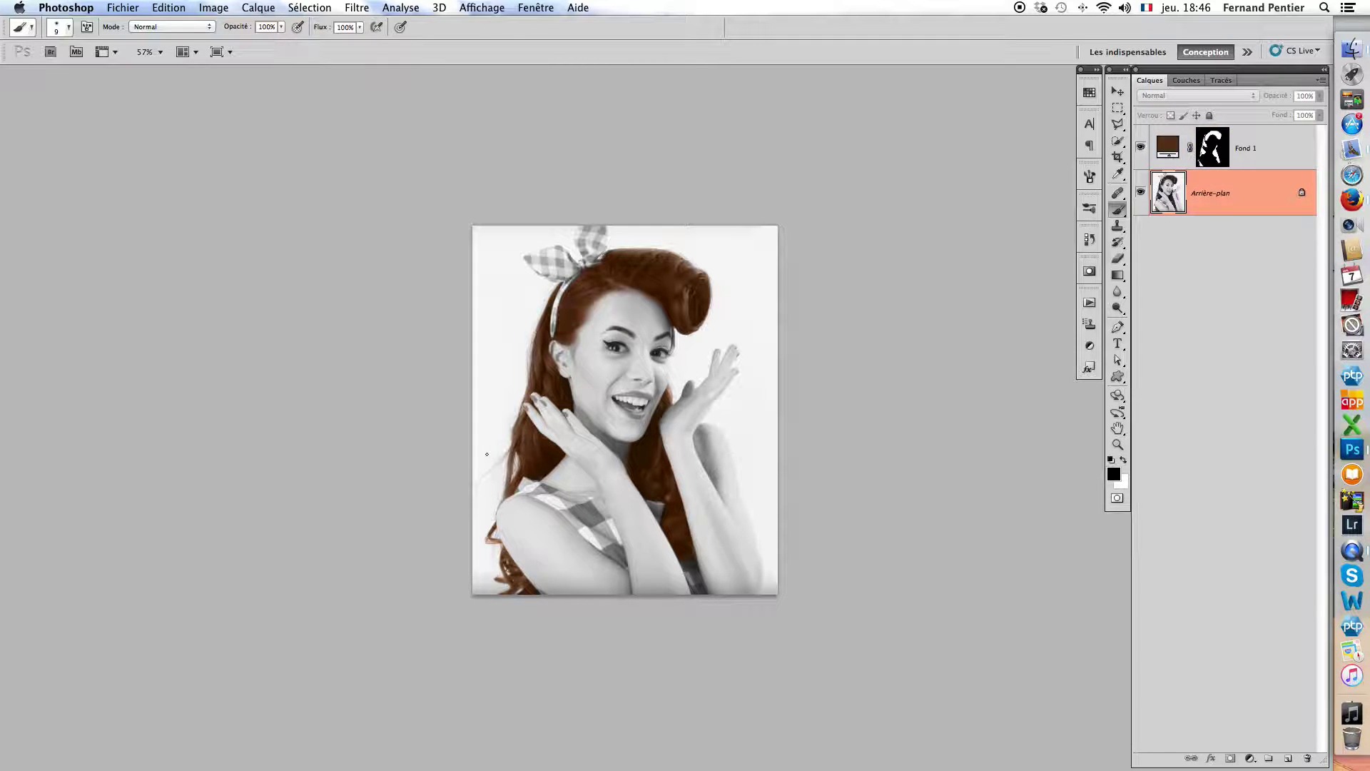
key(w)
scroll(648, 382, up, 3)
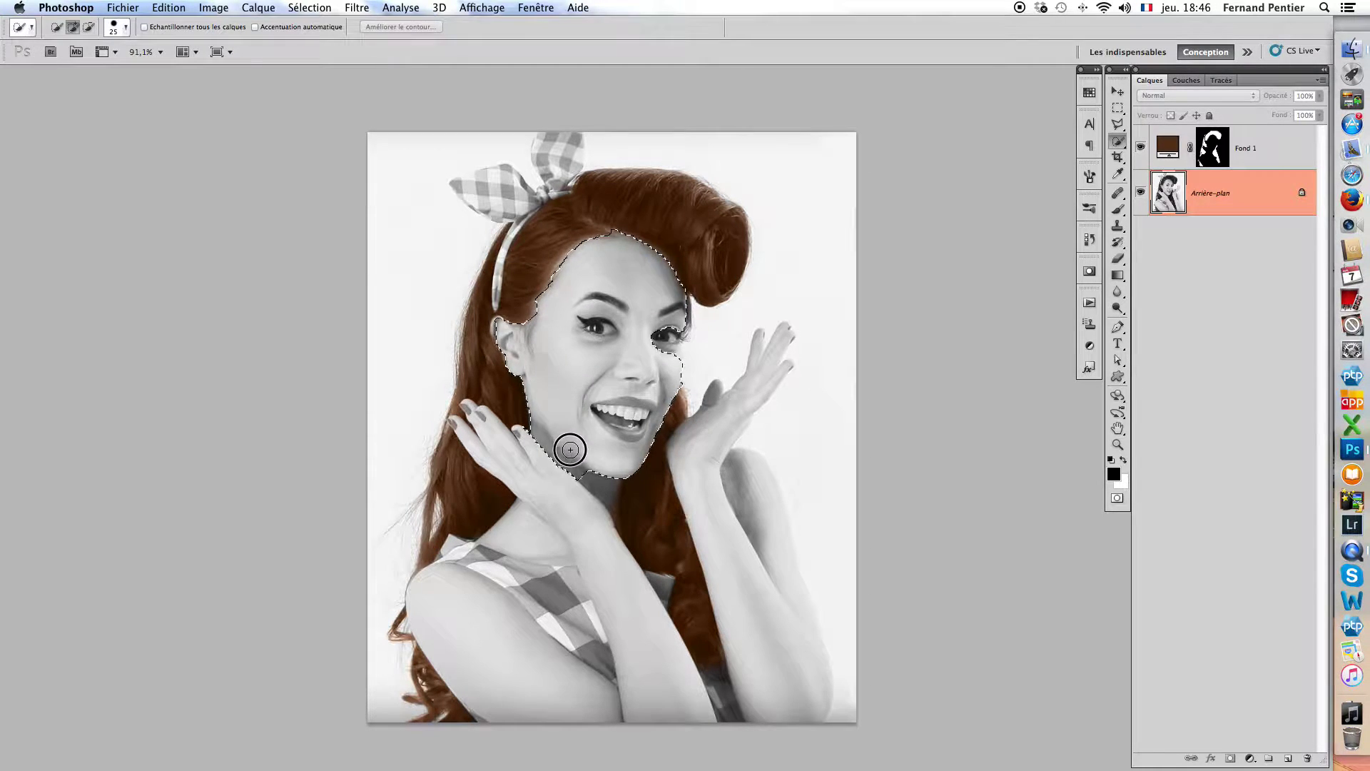
drag(612, 586, 612, 588)
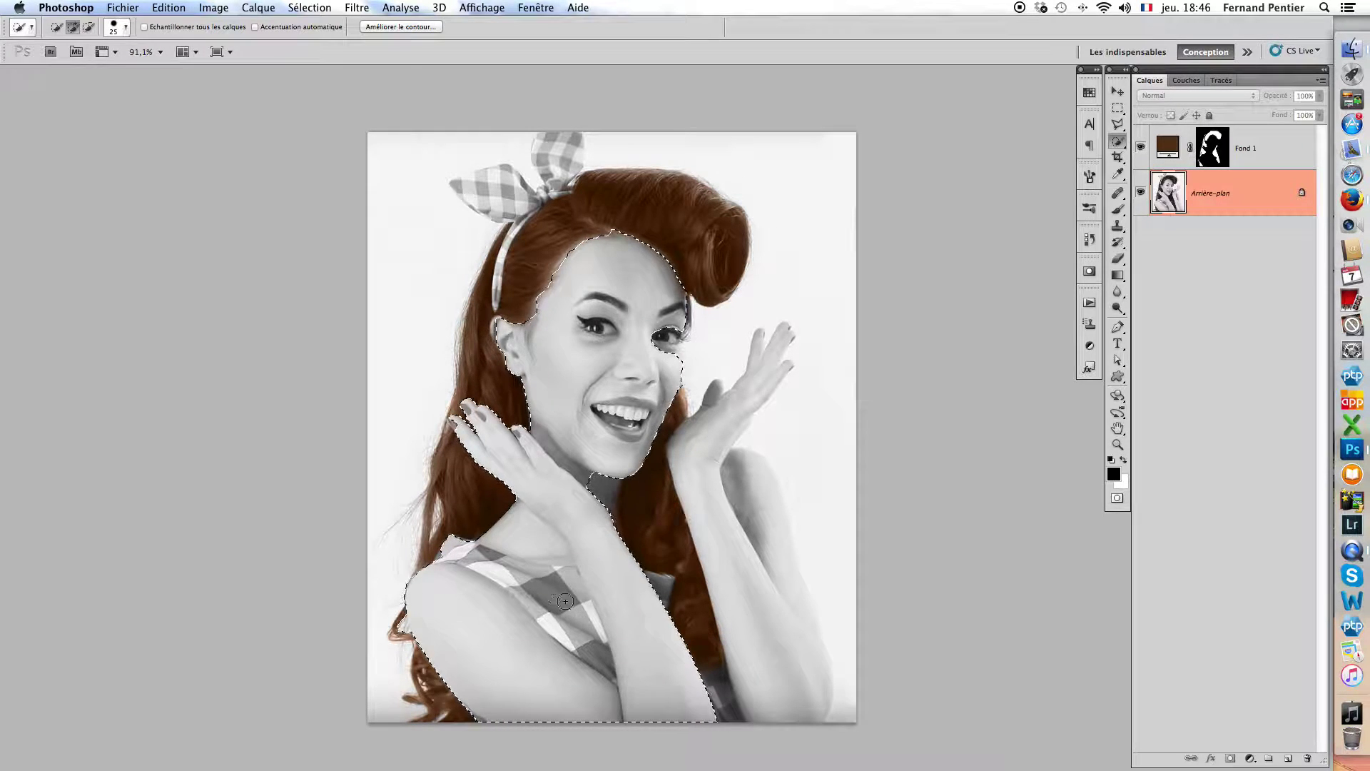
key(alt)
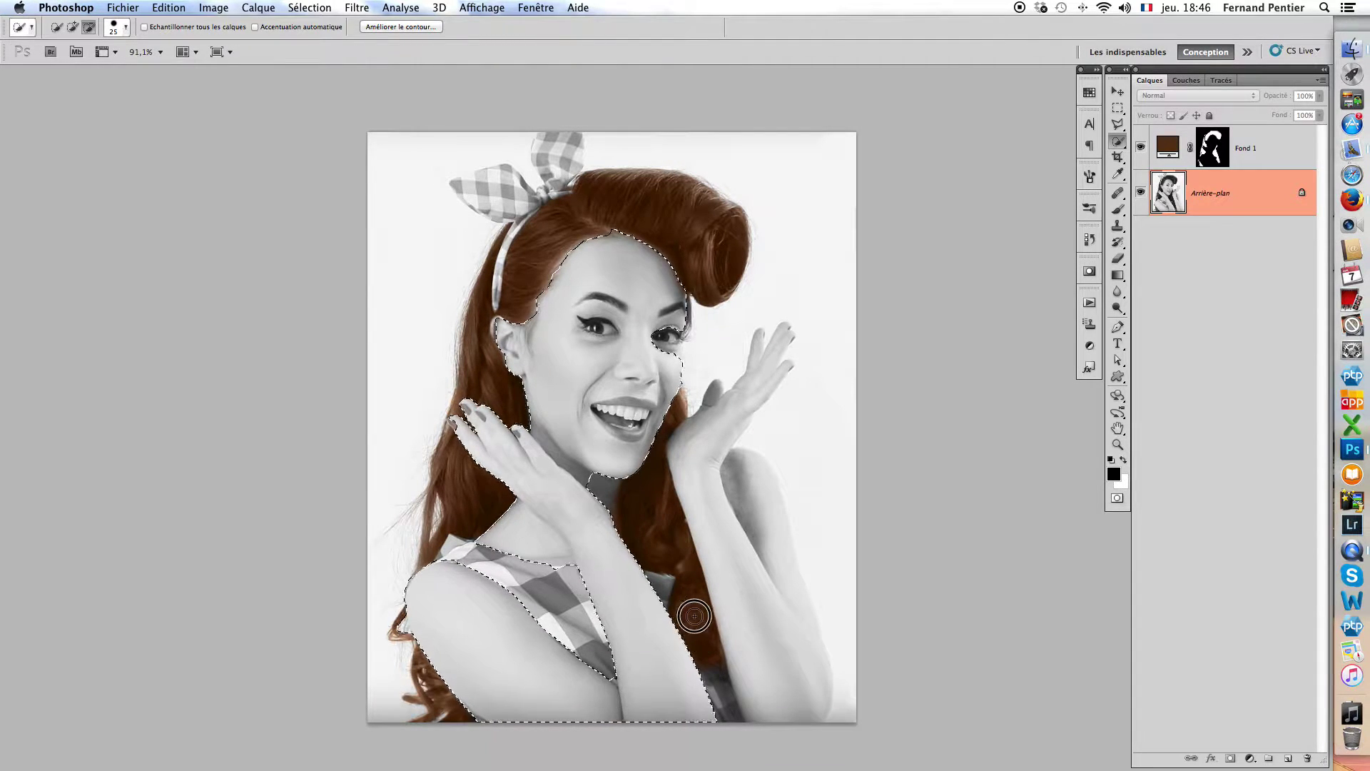
drag(605, 450, 606, 486)
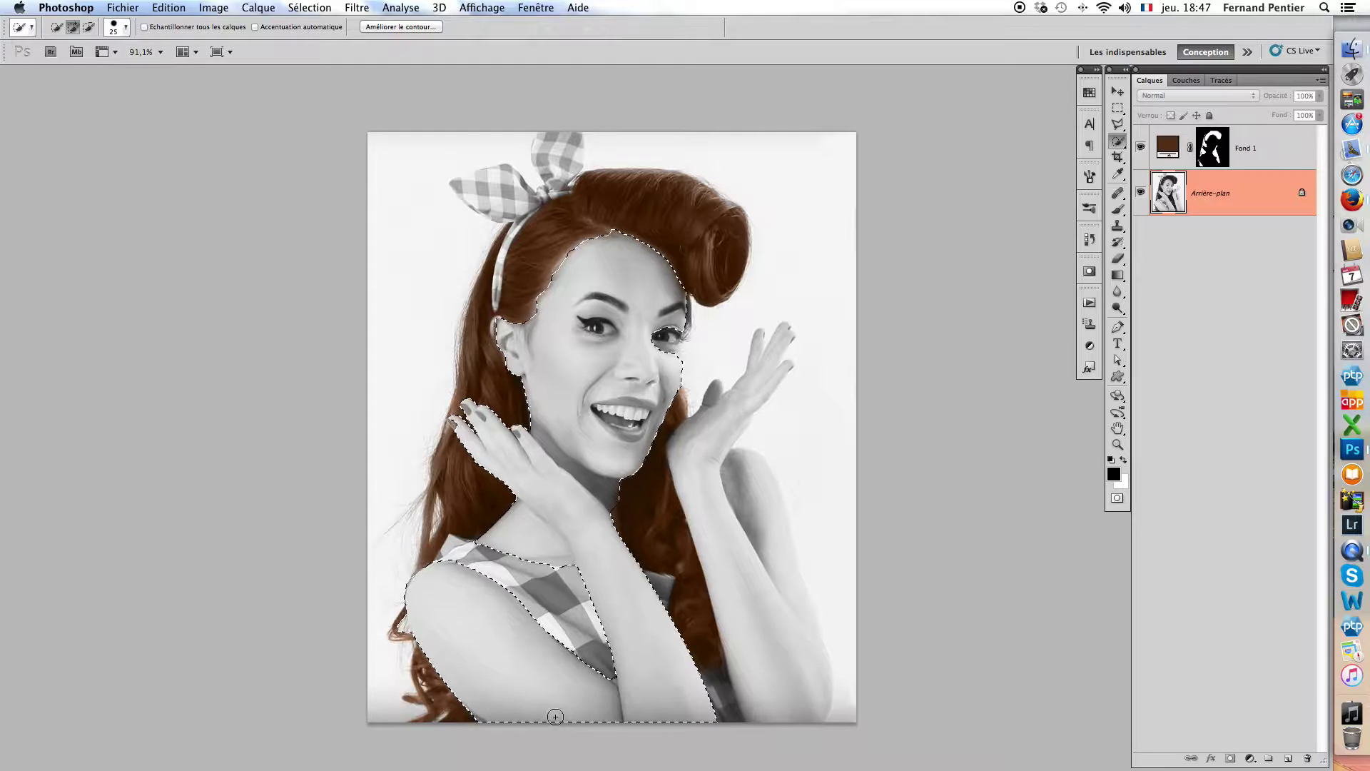
Extend the skin selection over the raised hand and arm without the background, and refine its edge with Rayon dynamique enabled.
drag(771, 628, 792, 691)
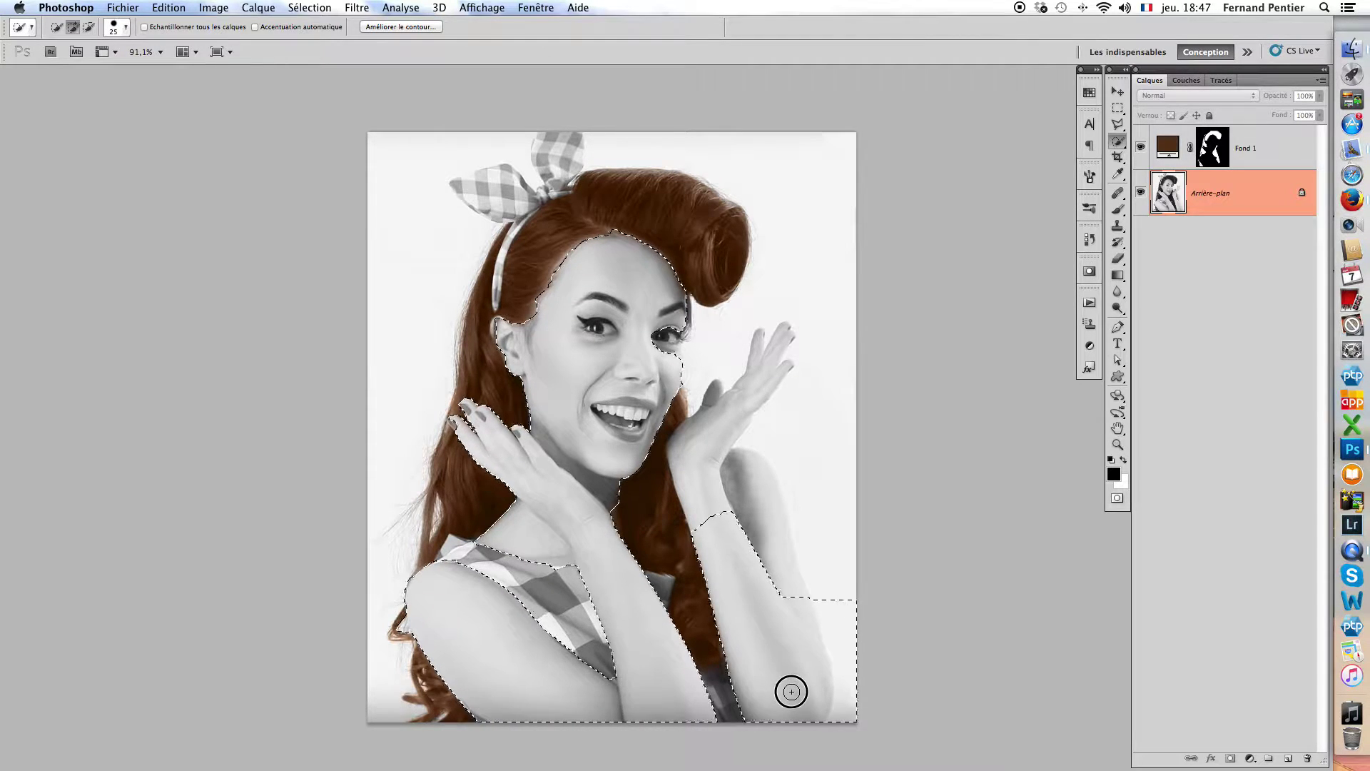
drag(845, 608, 866, 662)
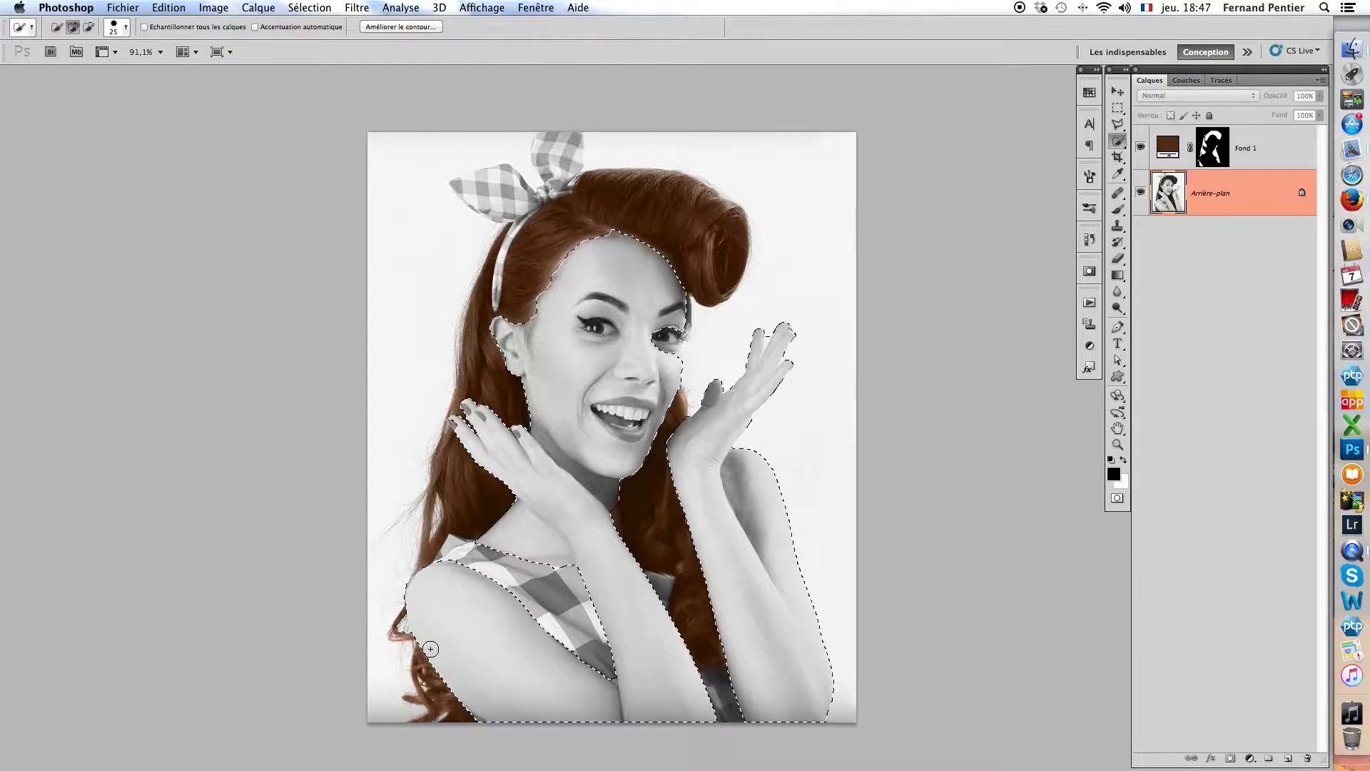
key(alt)
key(alt)
click(402, 28)
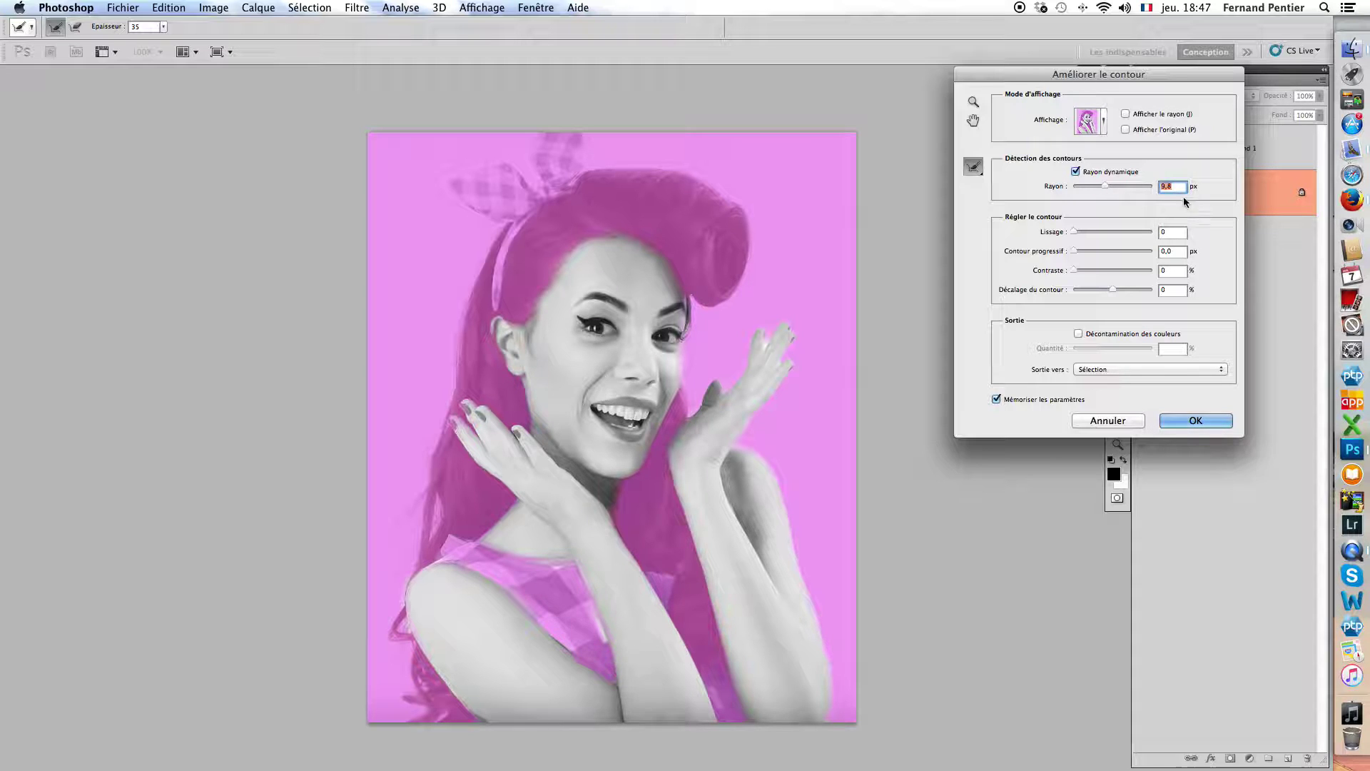
click(1185, 420)
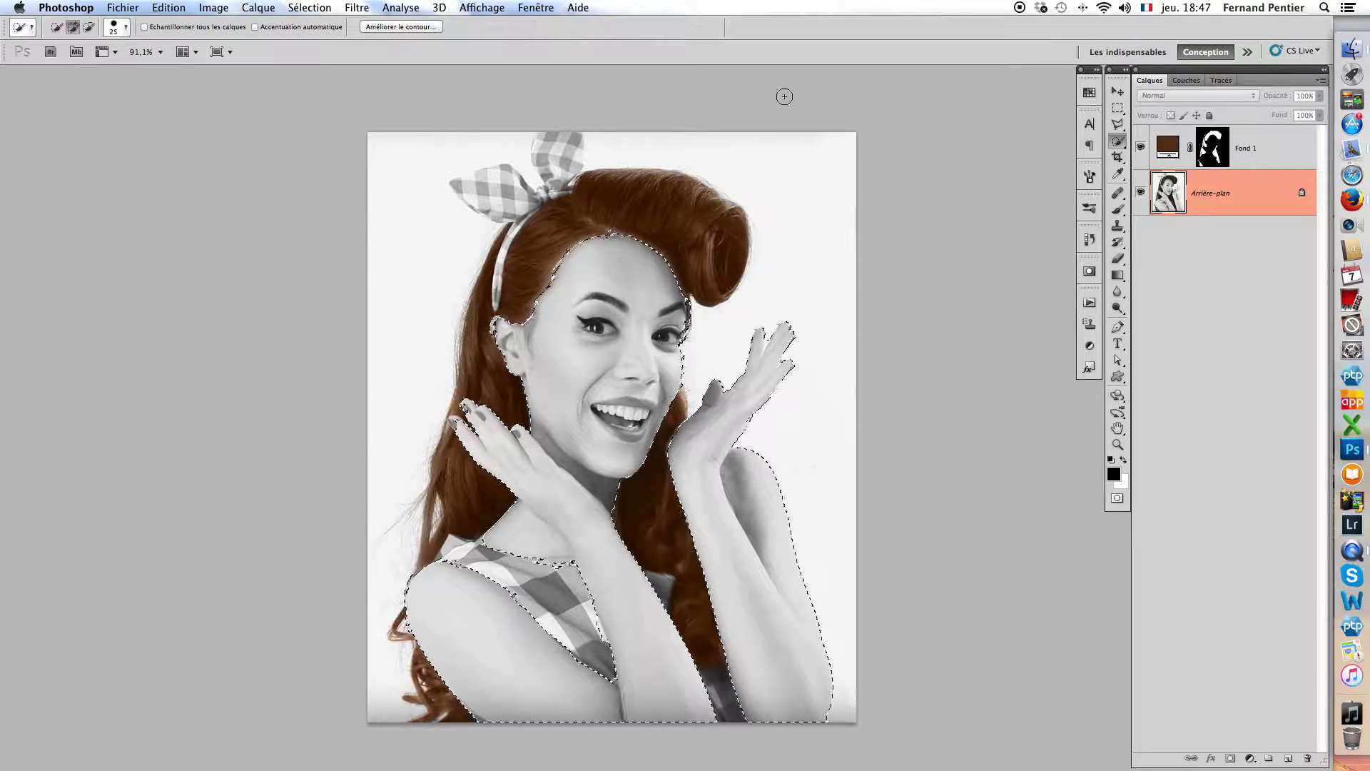
click(1252, 759)
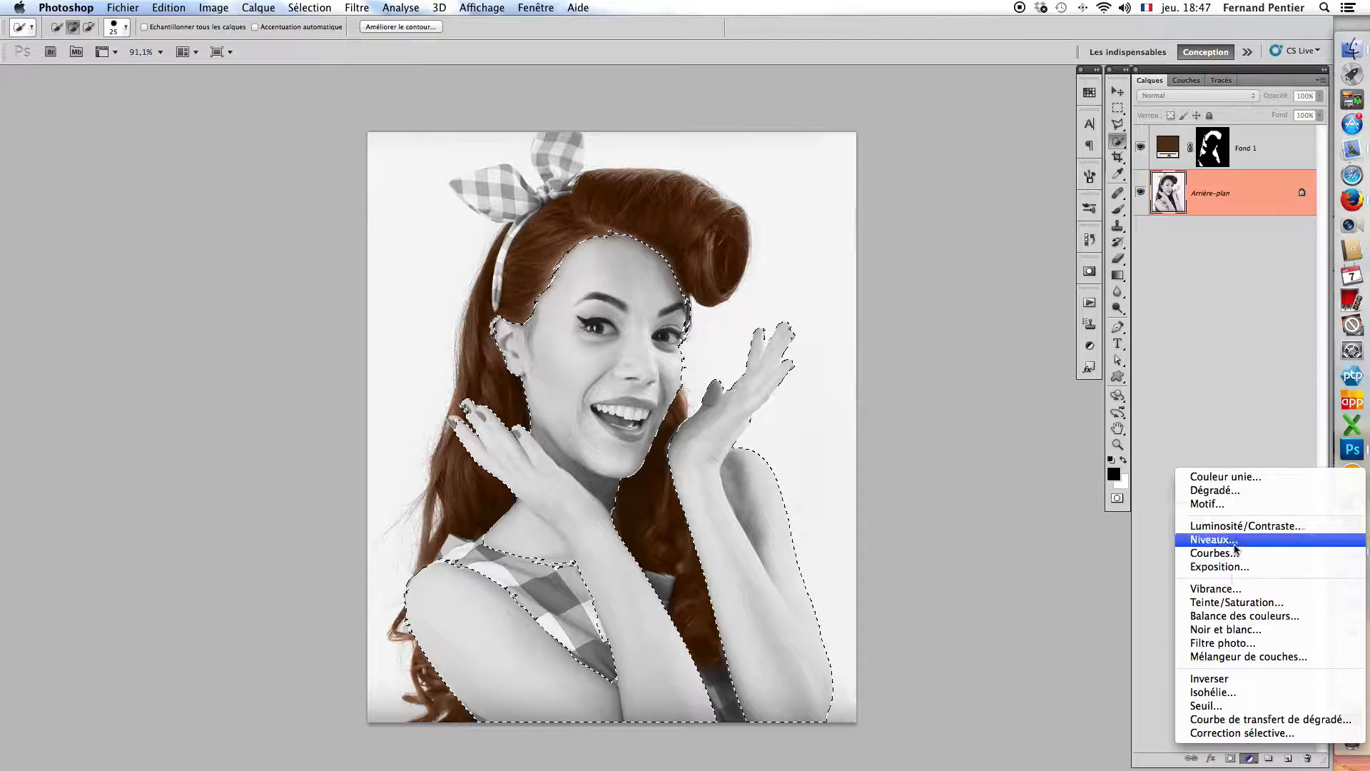
click(1225, 477)
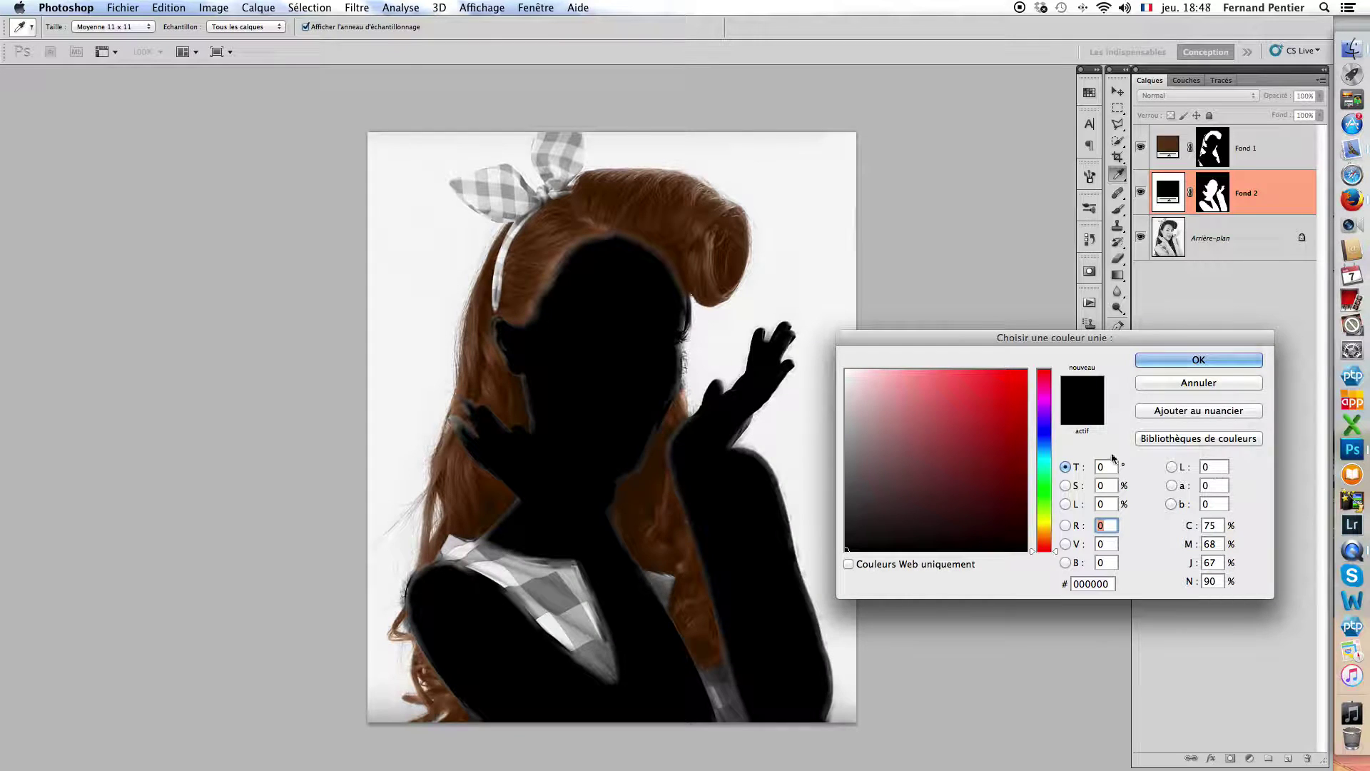
drag(1106, 342, 1148, 297)
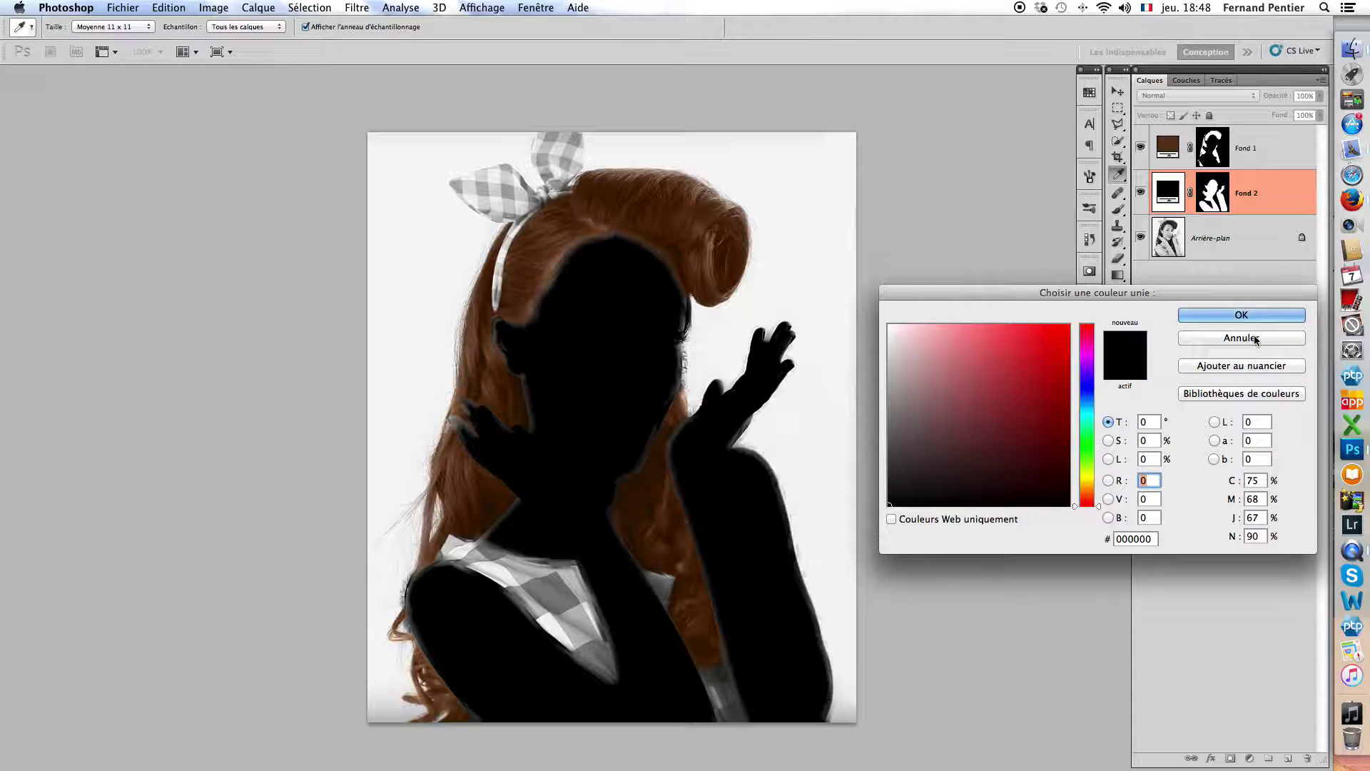
click(1194, 337)
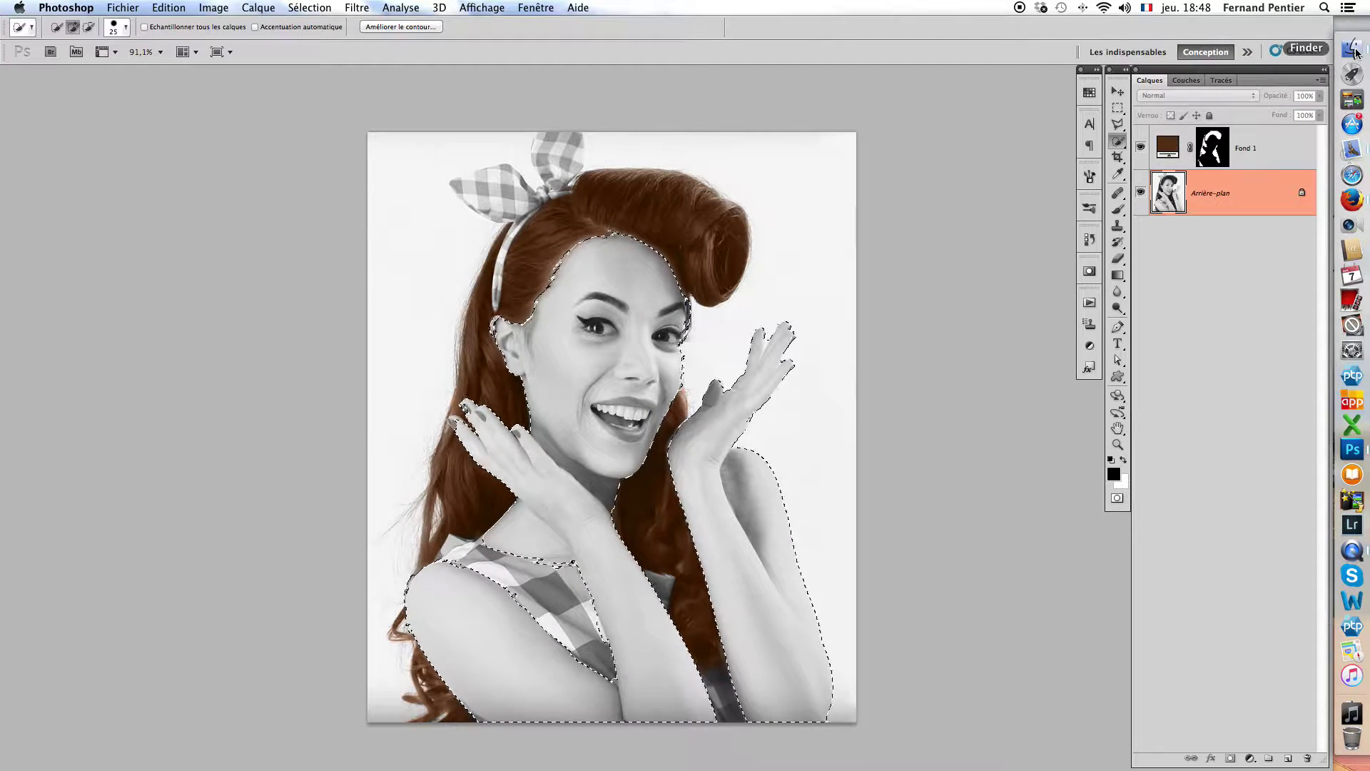
Open the recent file Africa1.jpg and select a rectangle across the girl's cheeks and nose.
click(121, 7)
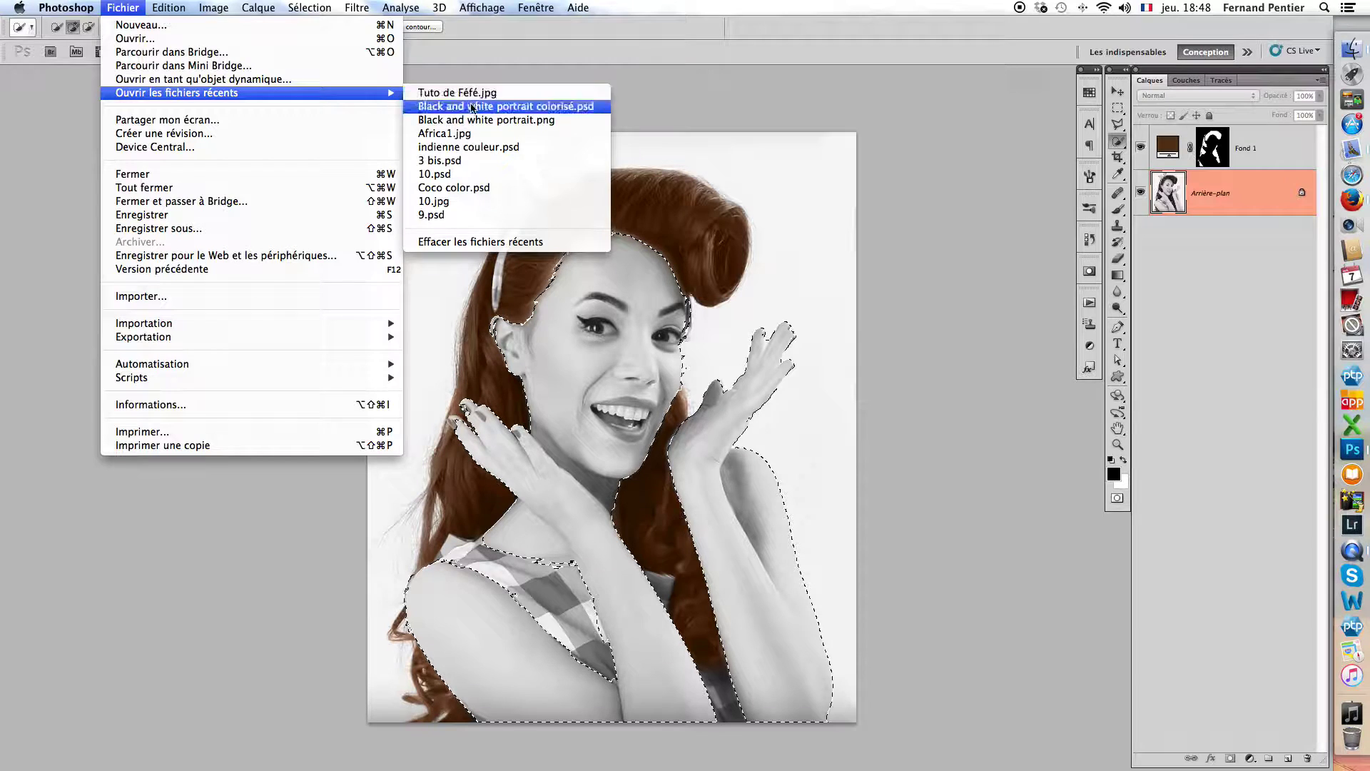
click(512, 140)
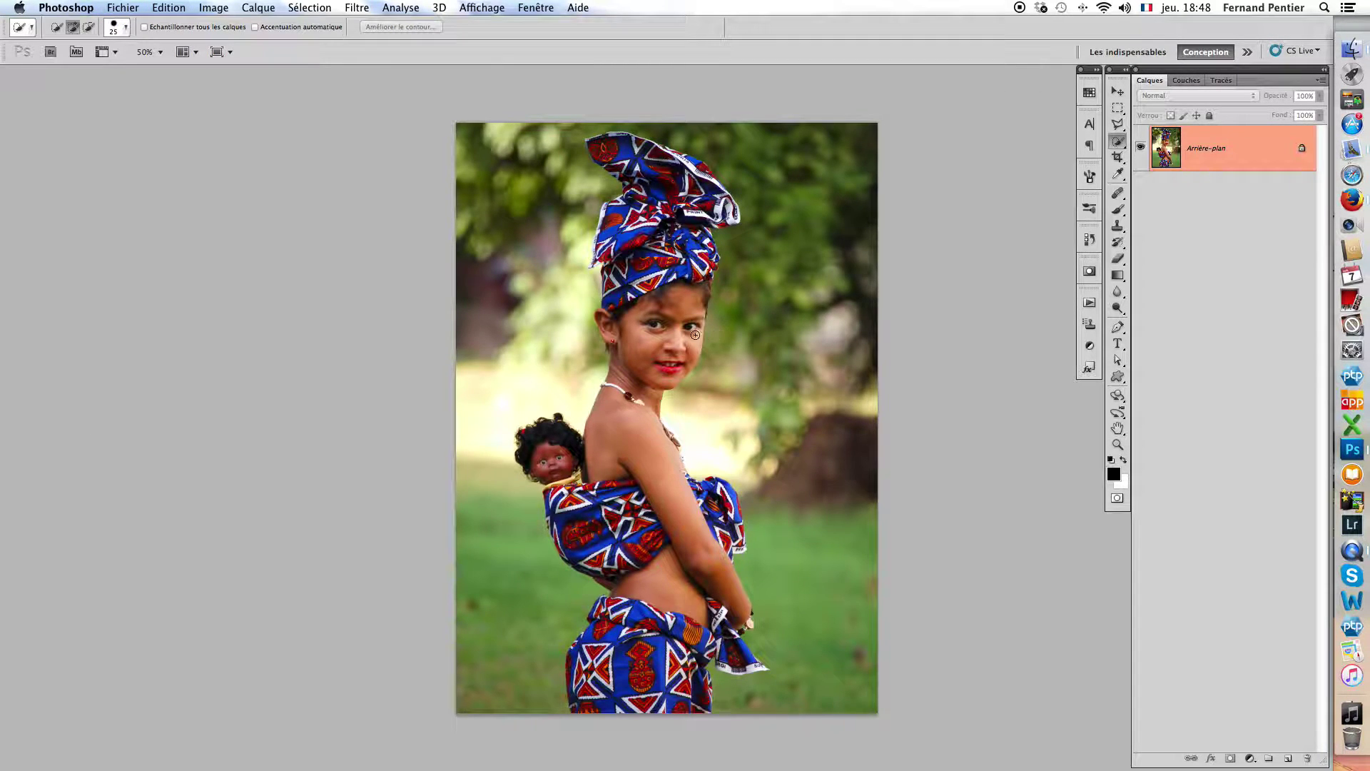
scroll(695, 335, up, 5)
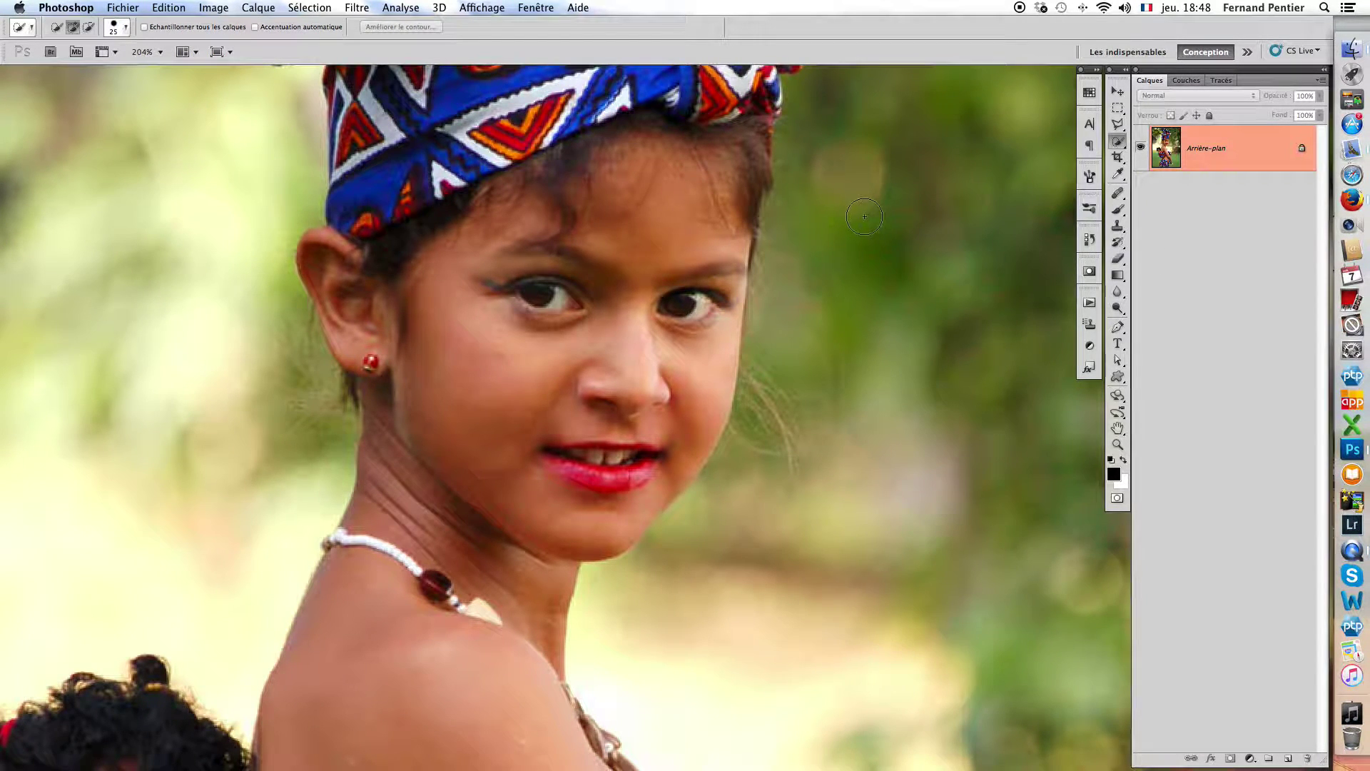
key(m)
drag(406, 329, 731, 411)
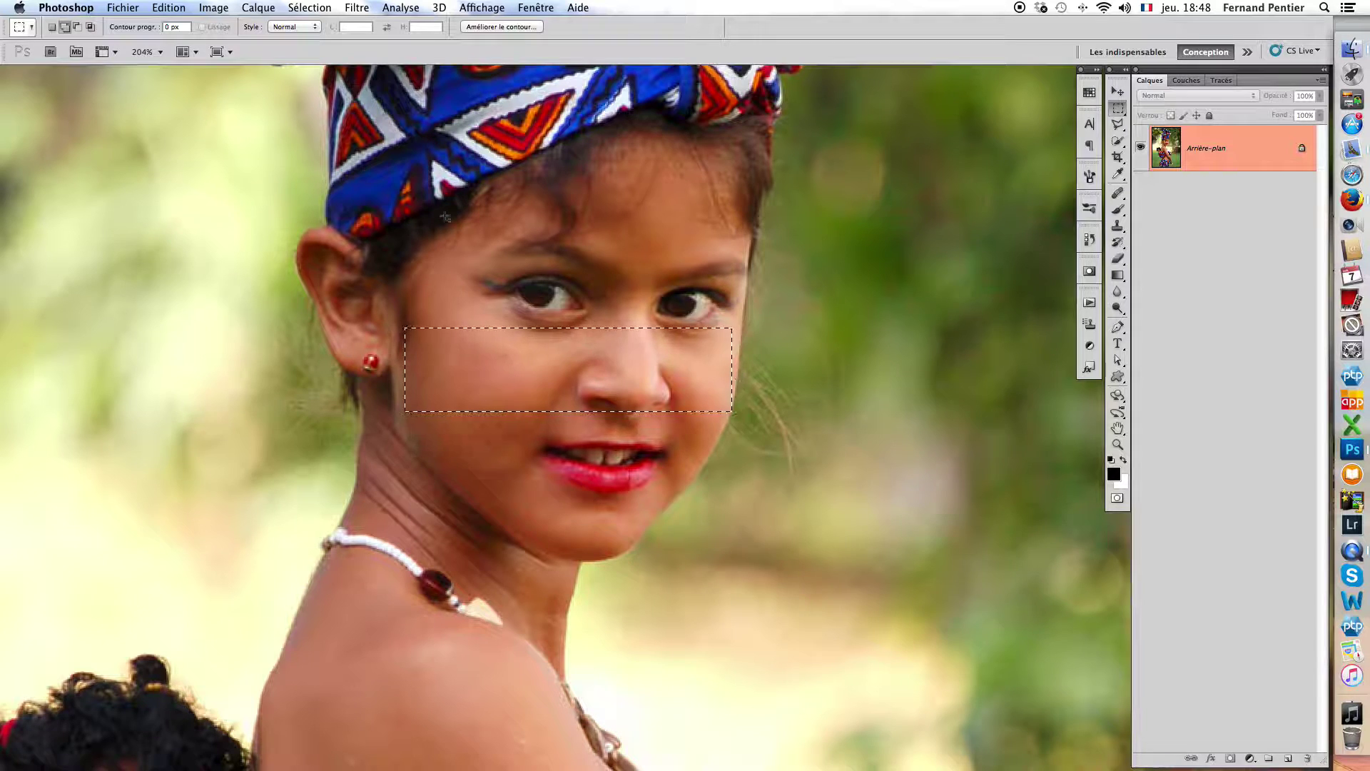
Average the selected skin with the Moyenne blur filter and copy the patch to a new layer.
click(362, 8)
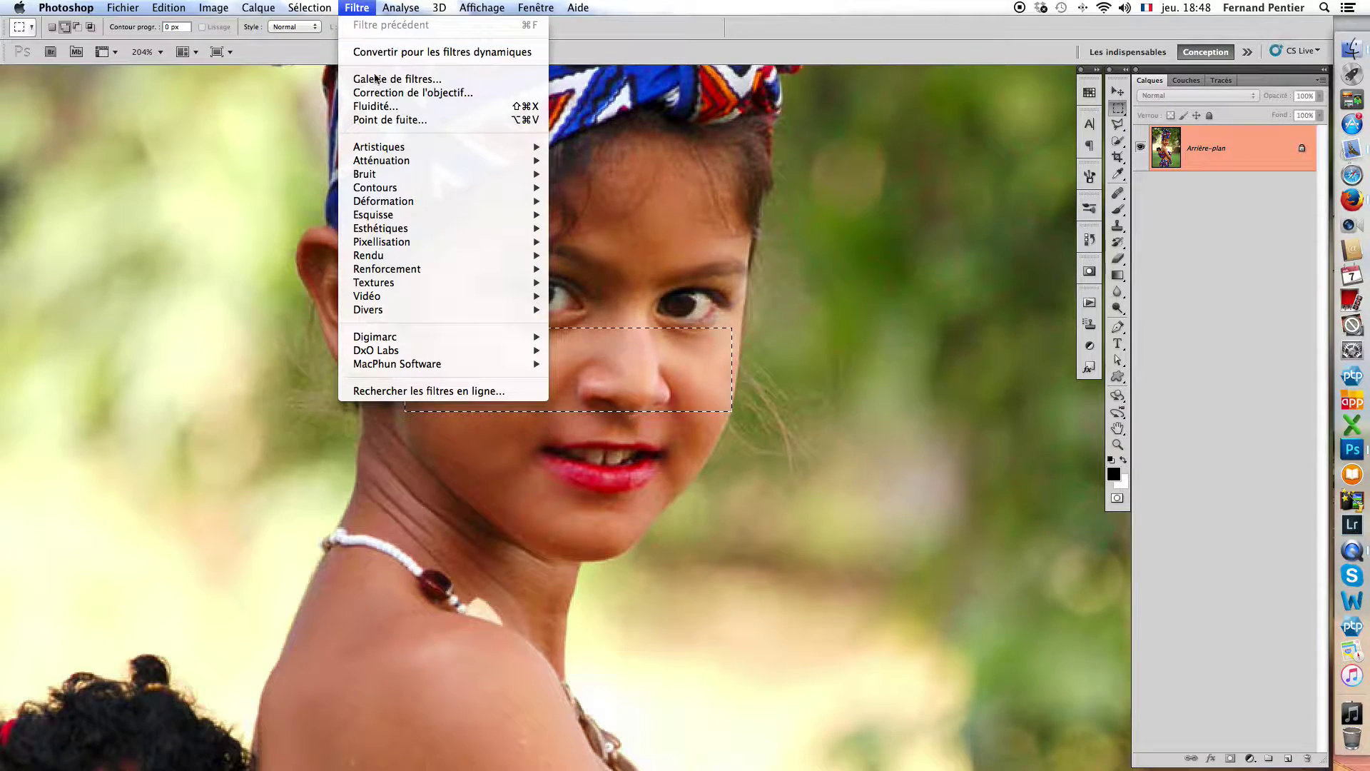
mouse_move(395, 163)
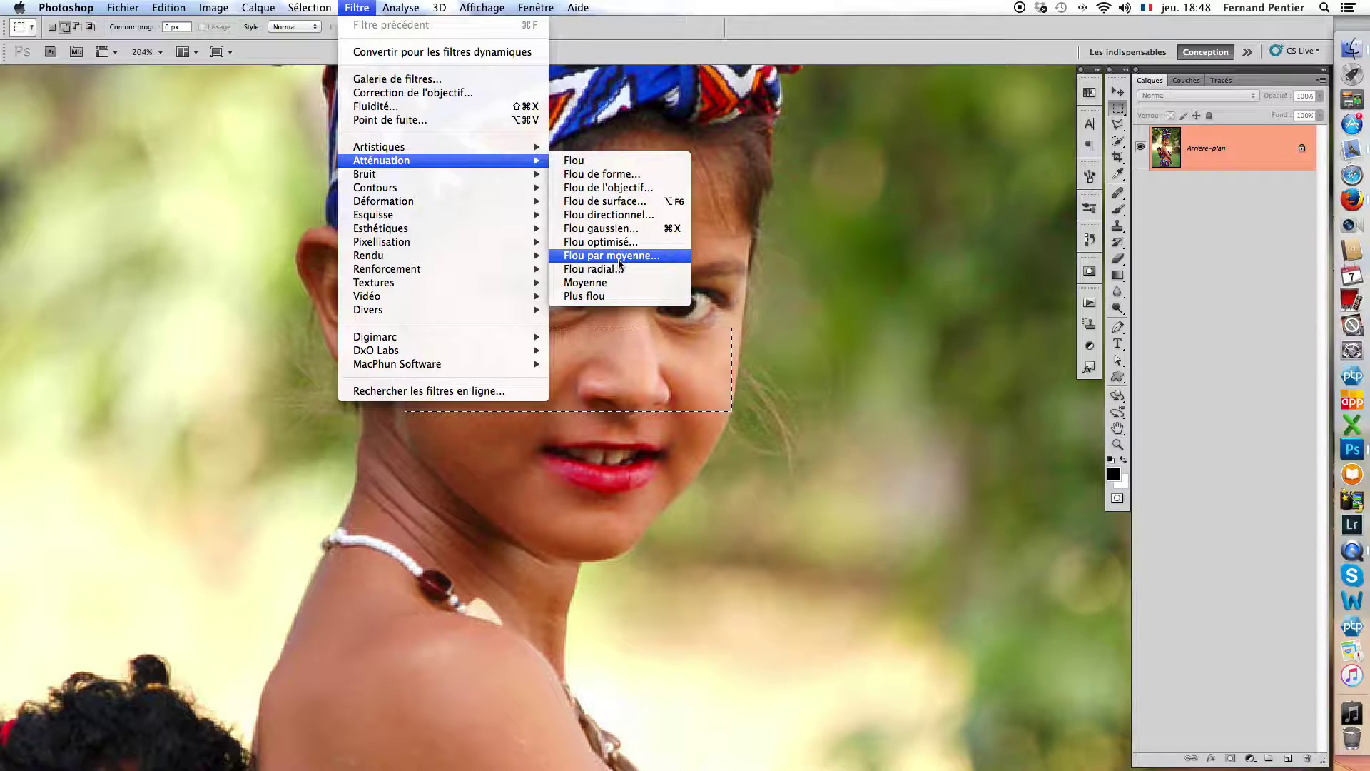
click(578, 284)
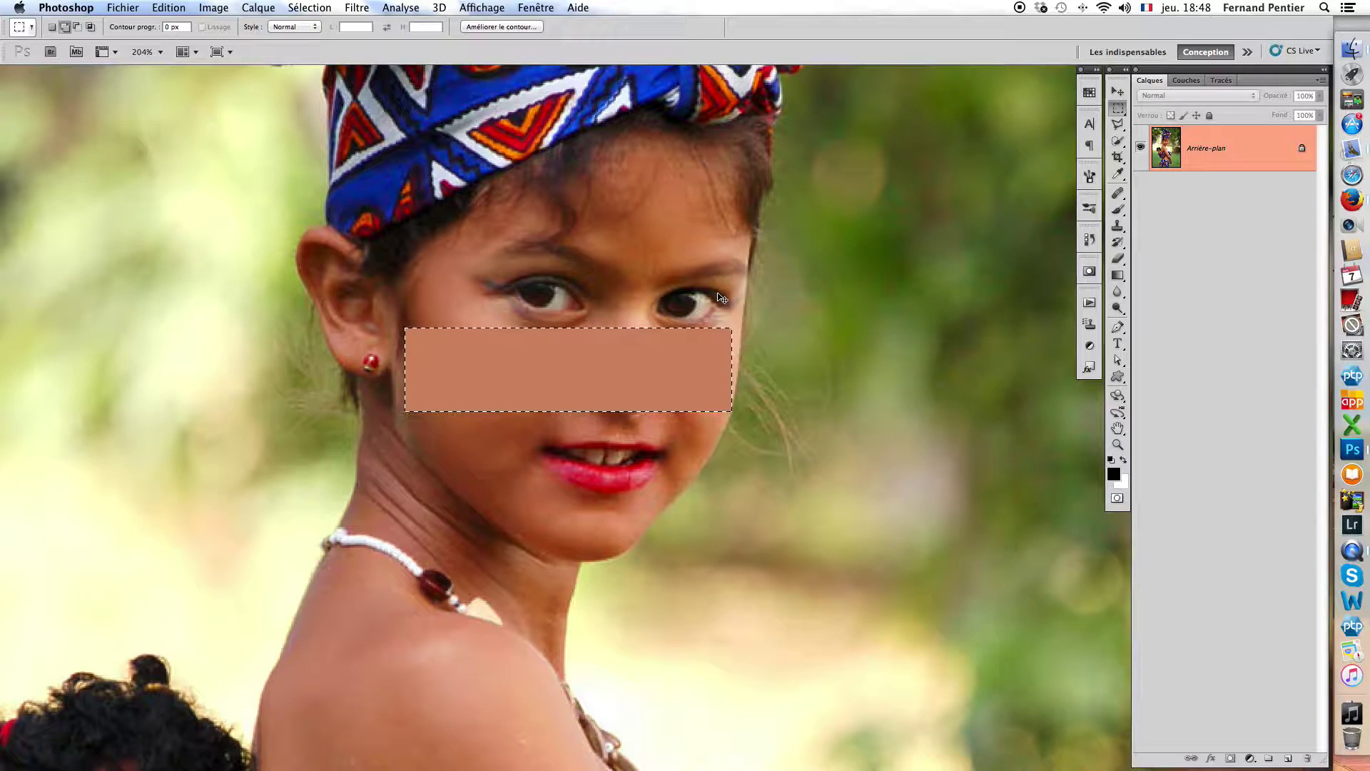
key(super+j)
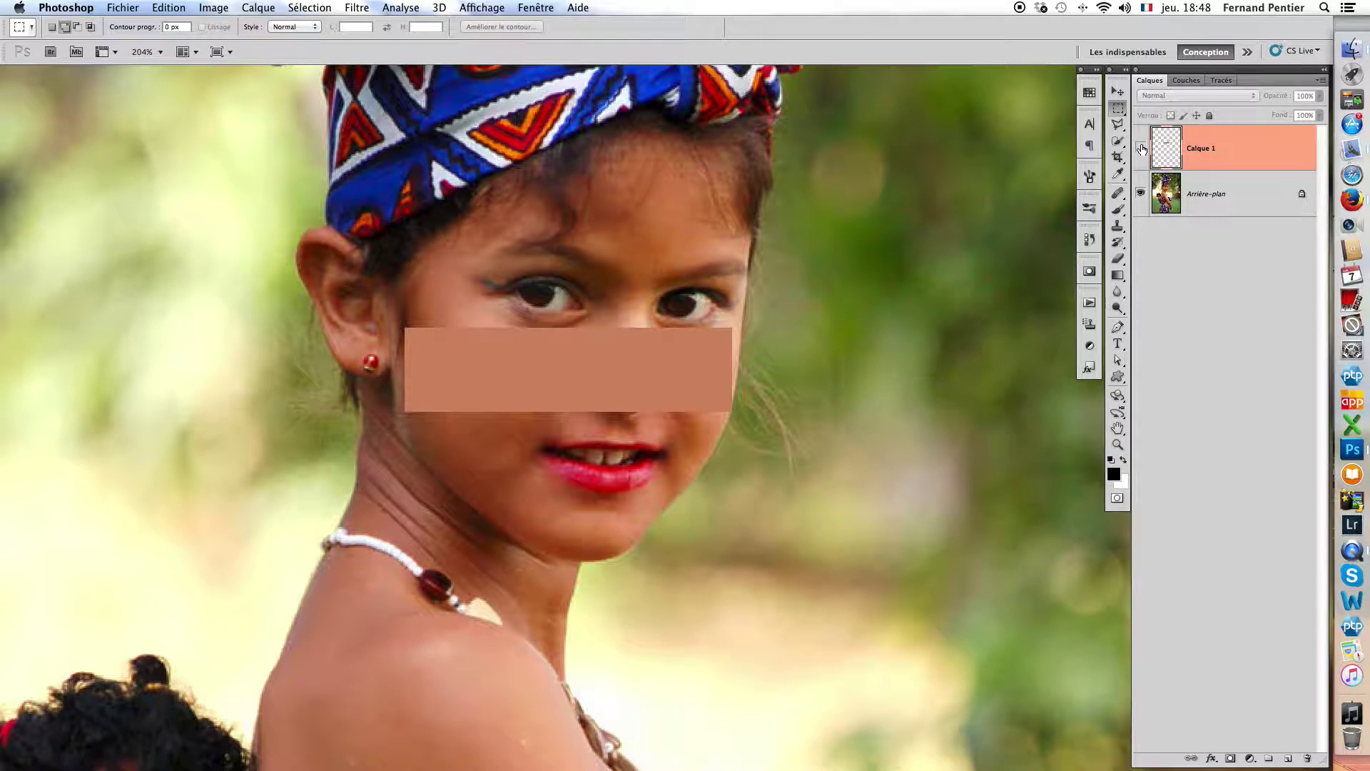
Sample the averaged skin patch on Calque 1 as the foreground colour with the Brush tool active.
click(1142, 147)
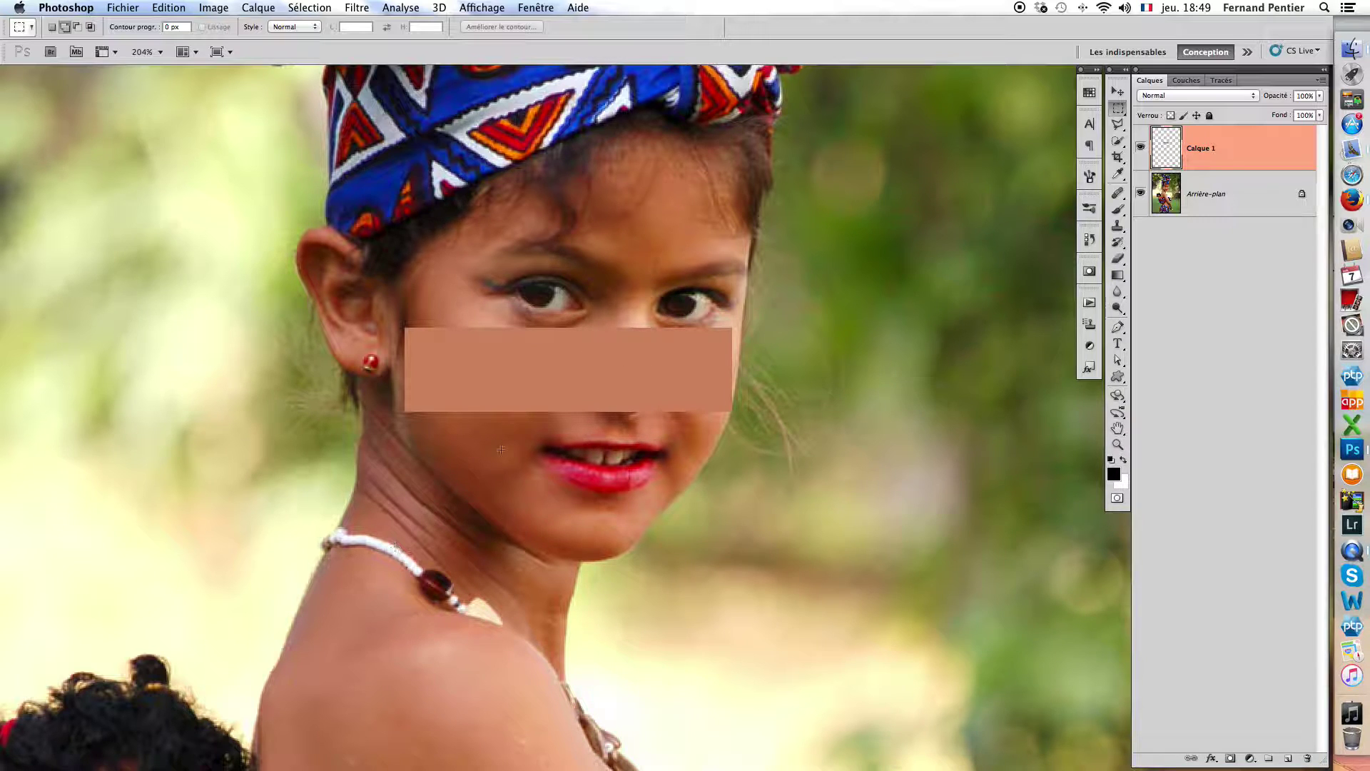
click(1118, 210)
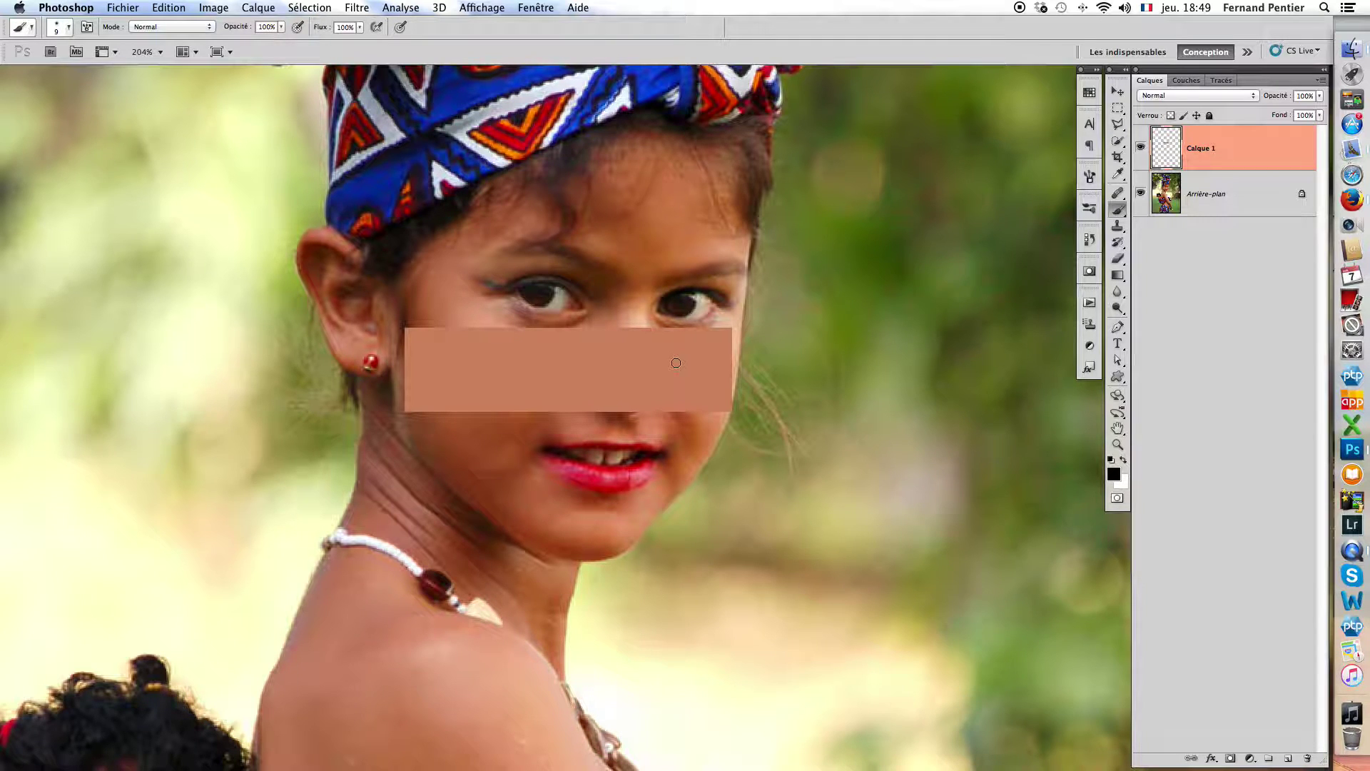
alt+click(642, 362)
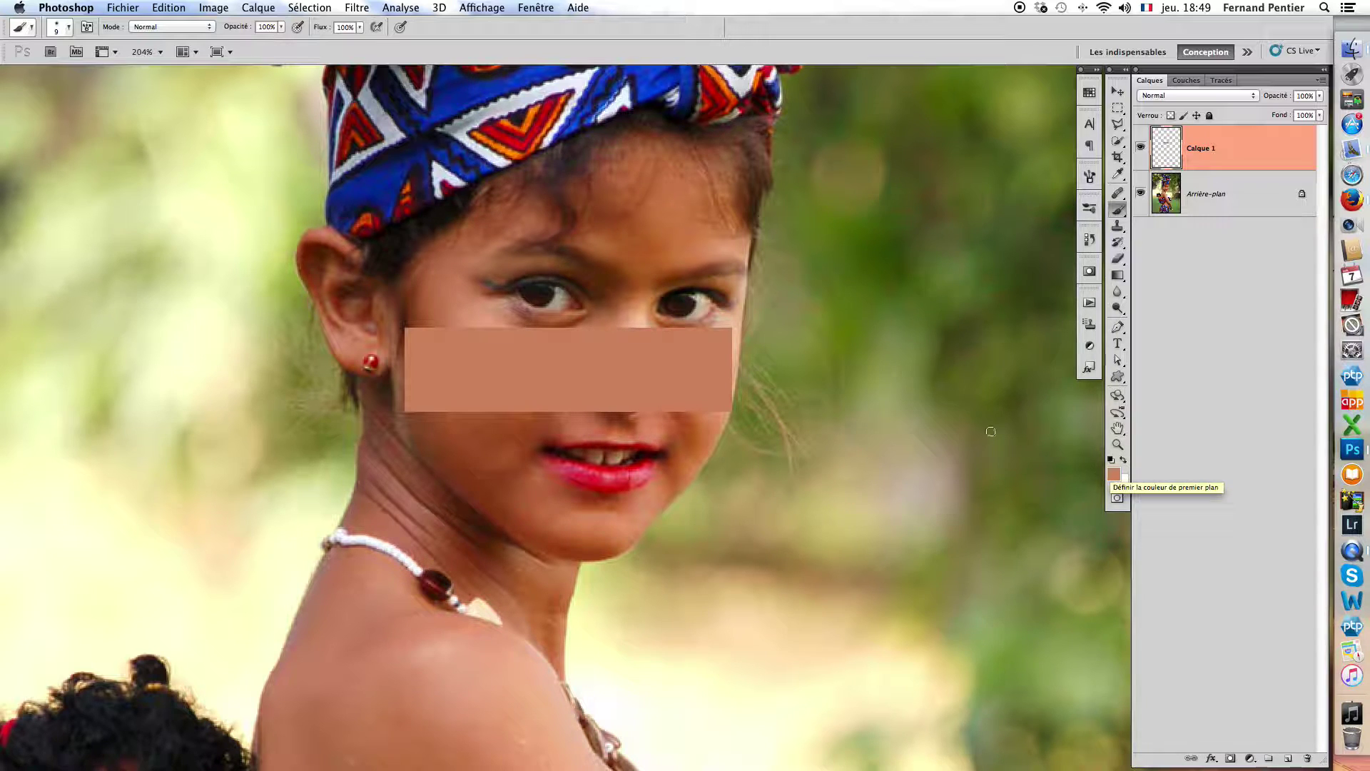
Close Africa1.jpg without saving its changes and return to the black-and-white portrait.
key(f)
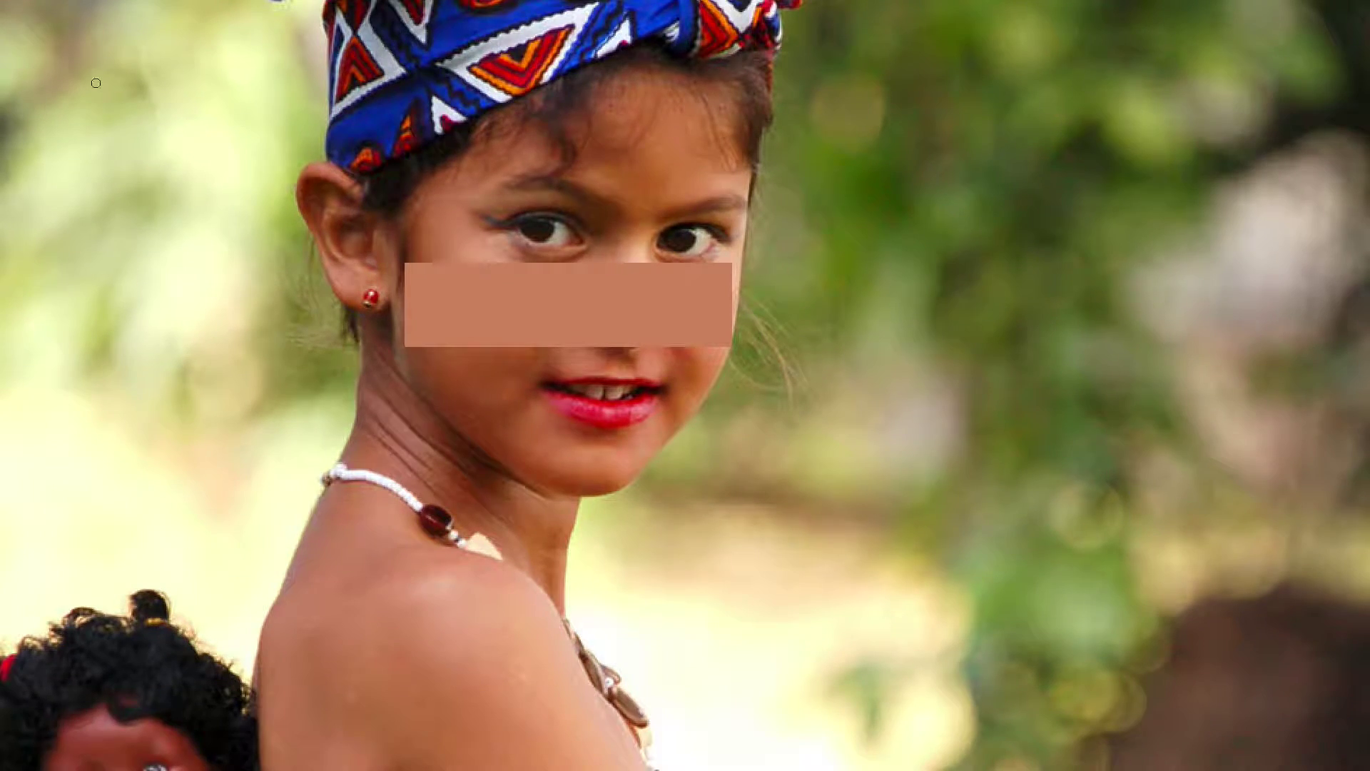
key(f)
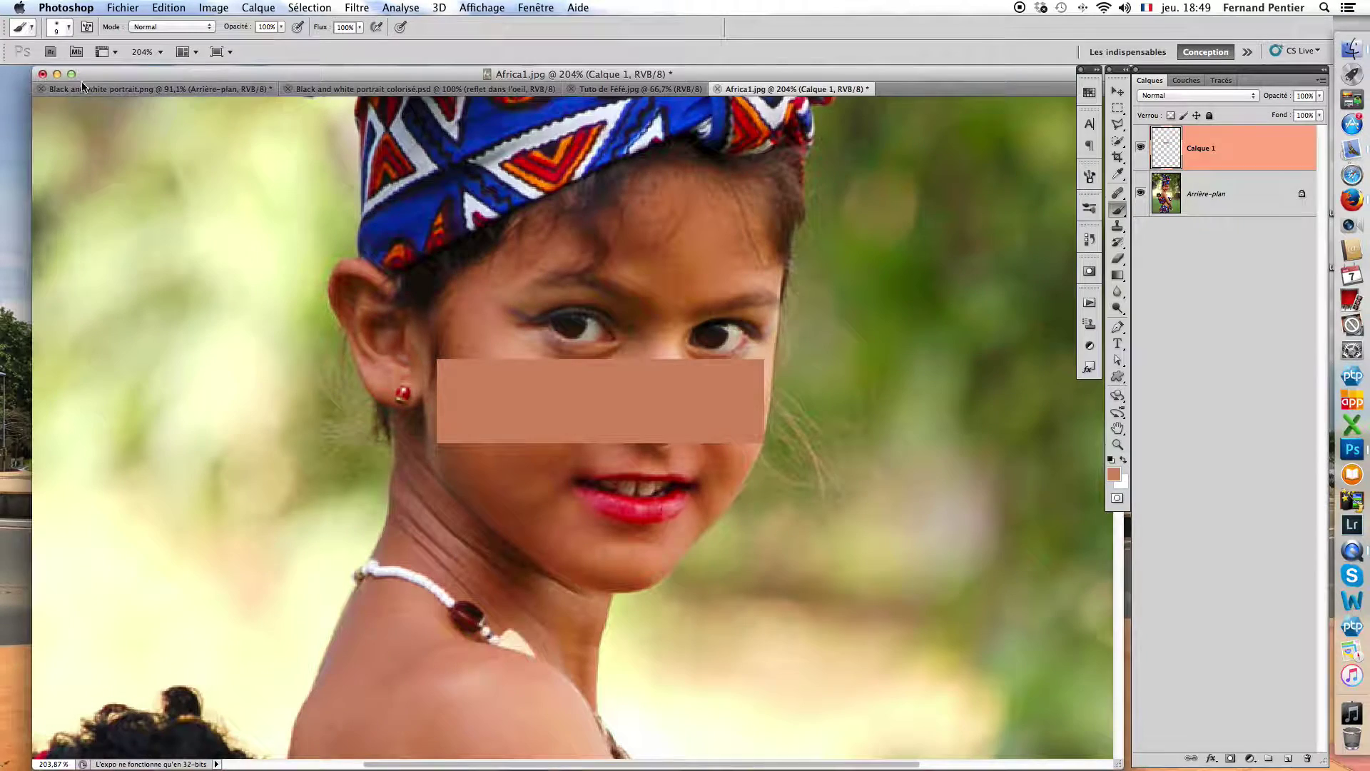
click(718, 89)
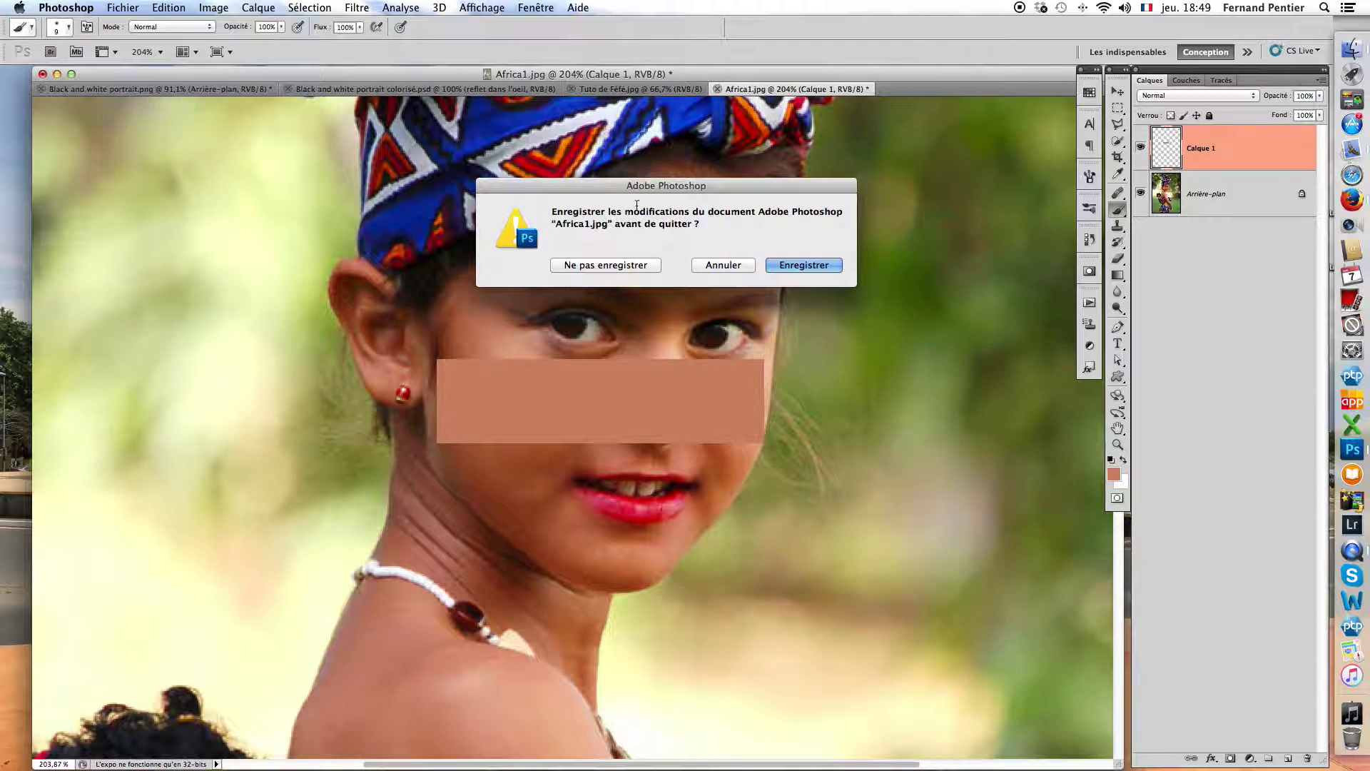
click(610, 266)
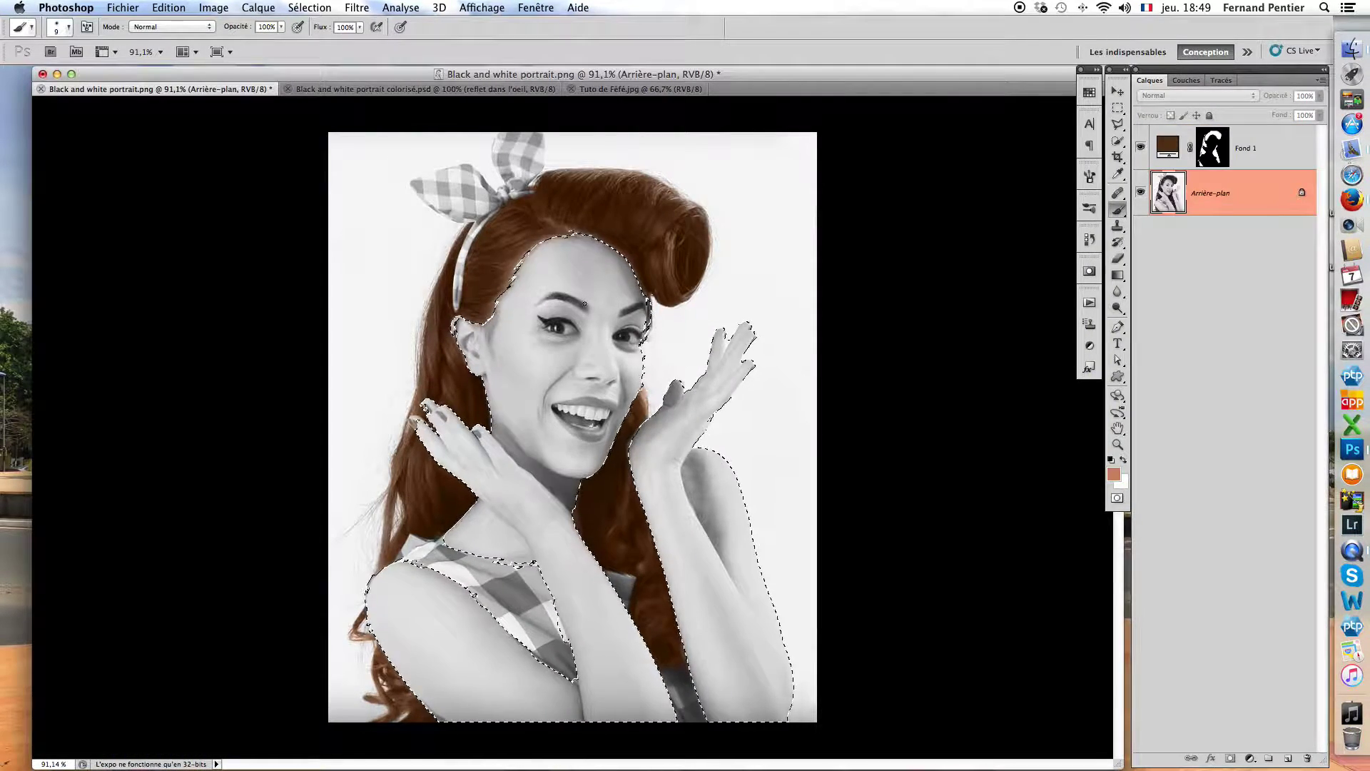
Desaturate the foreground skin colour to a softer tone, #cda189.
click(1116, 476)
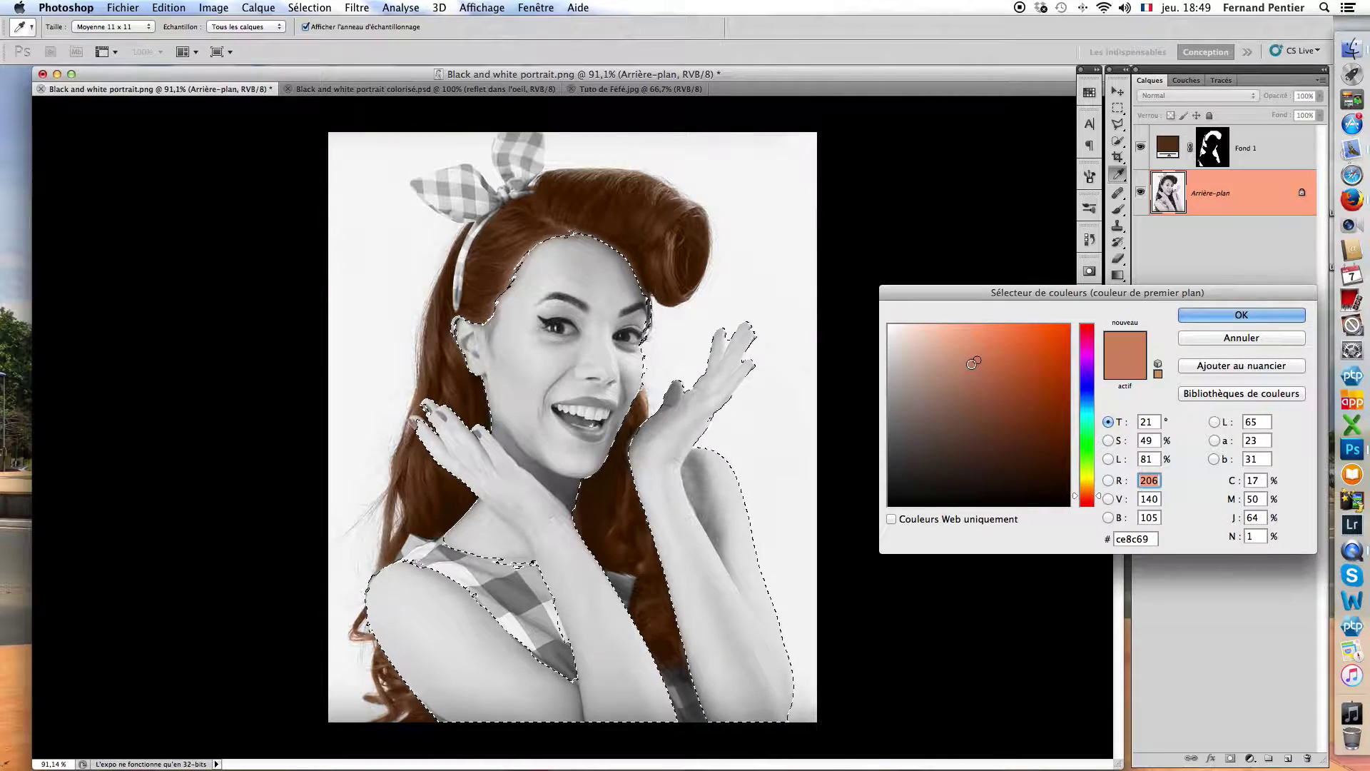
drag(965, 360, 948, 360)
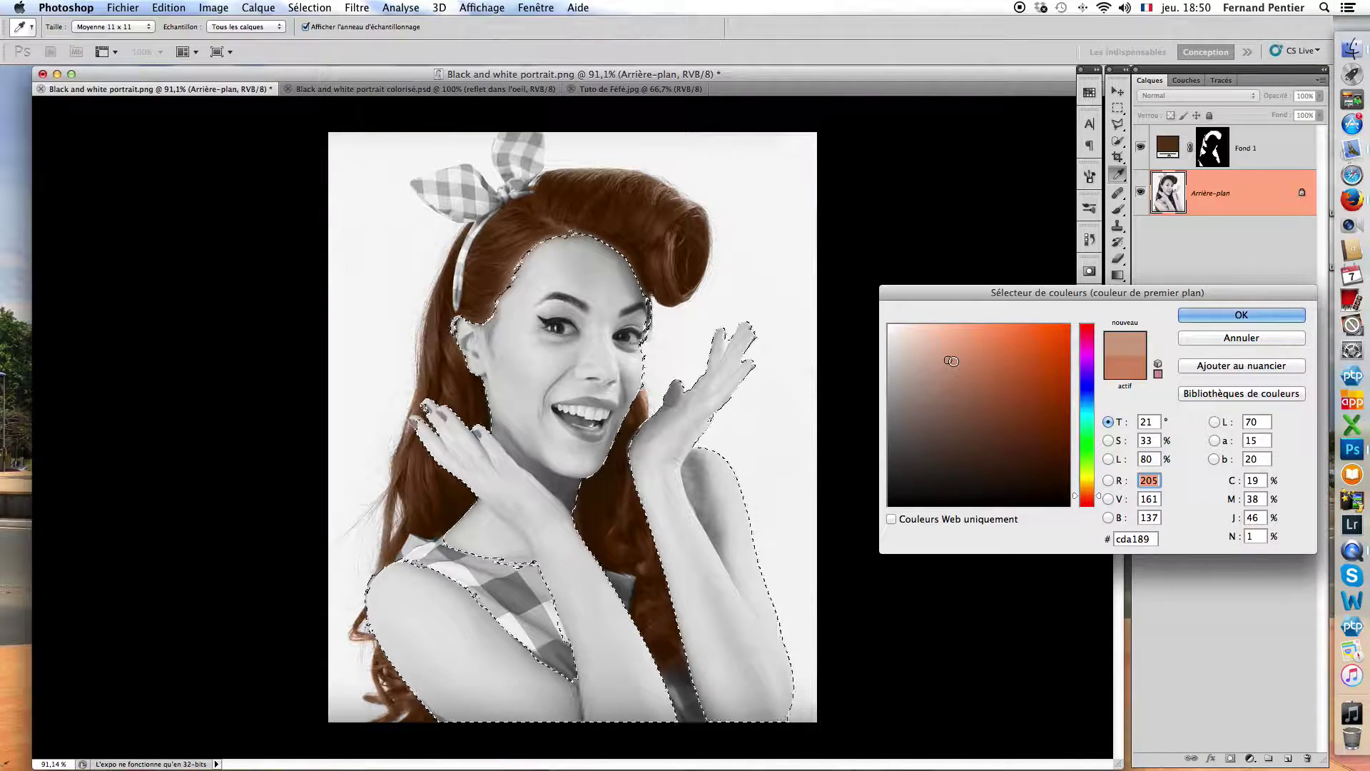
click(1191, 317)
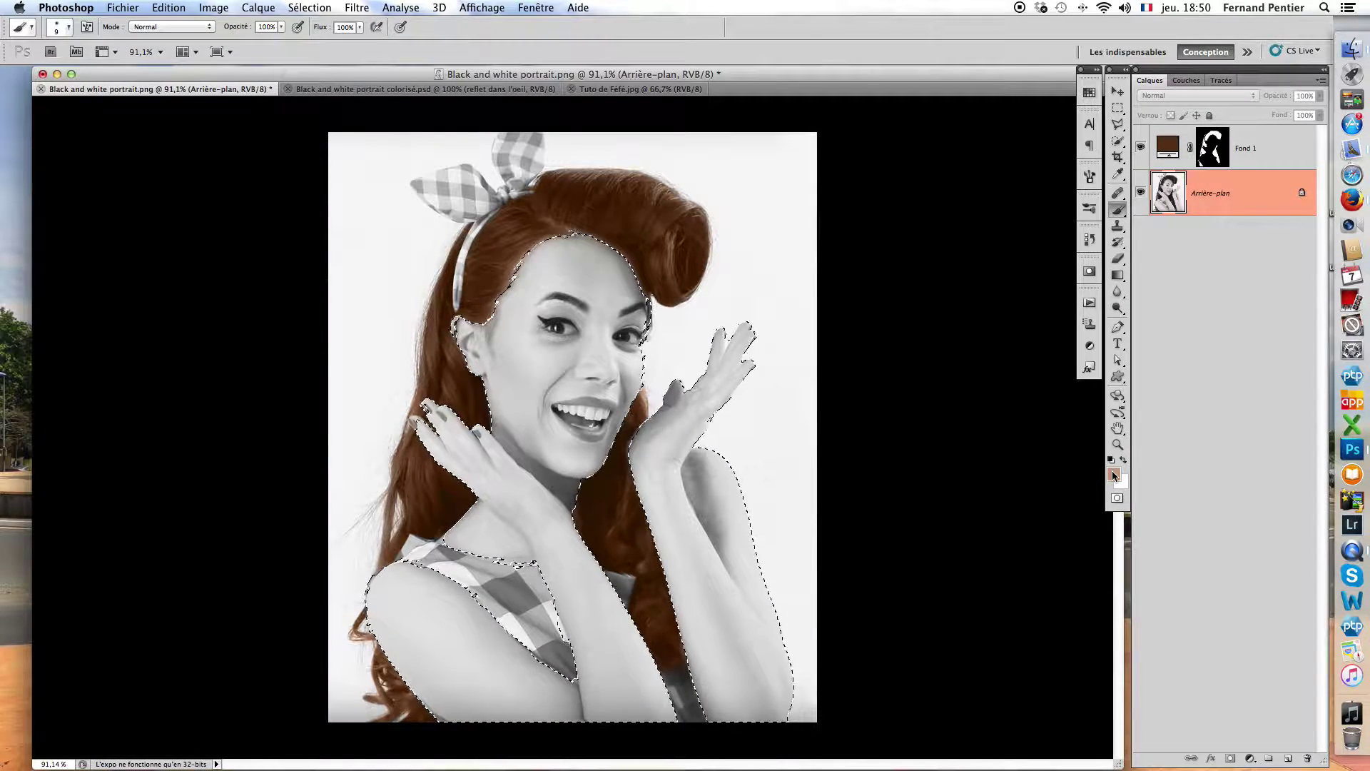
Create a solid-colour fill layer in #cda189 from the skin selection and set its blend mode to Couleur.
click(1250, 762)
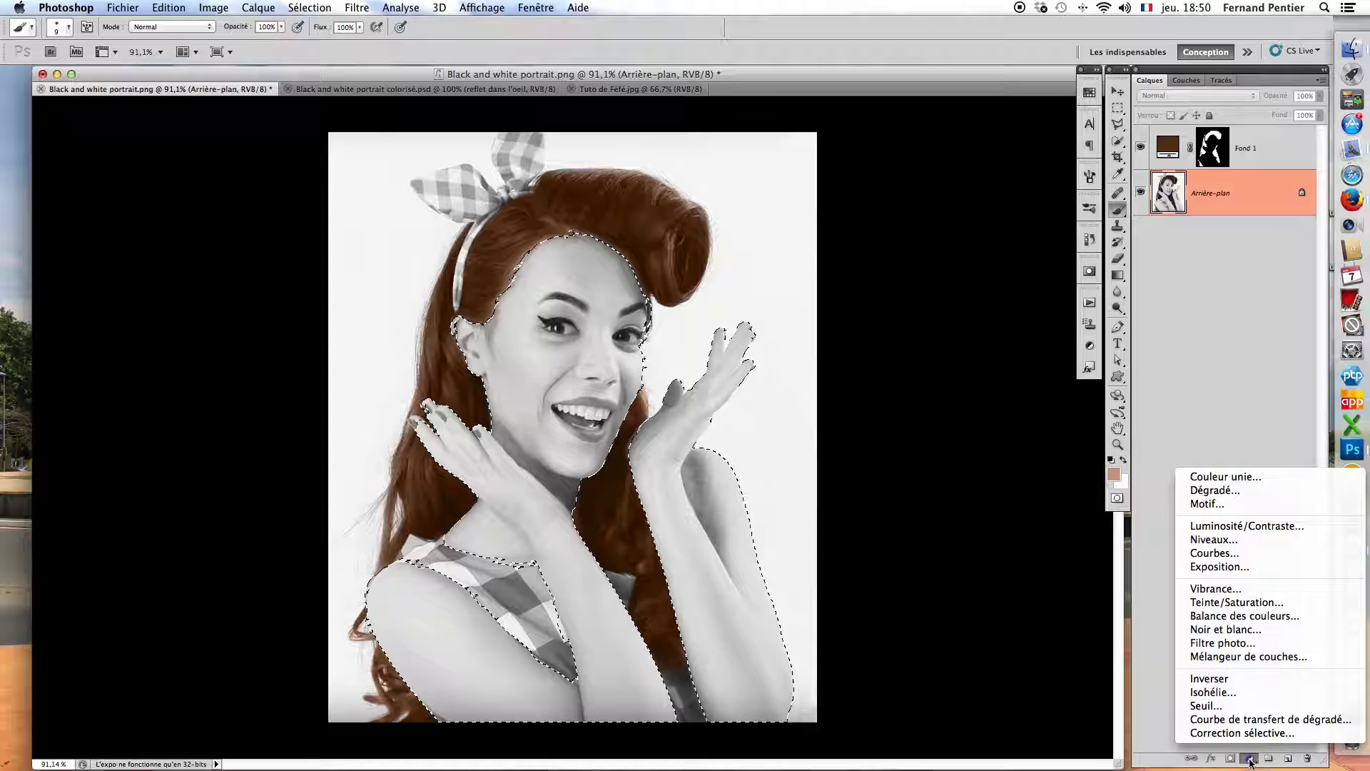
click(1239, 482)
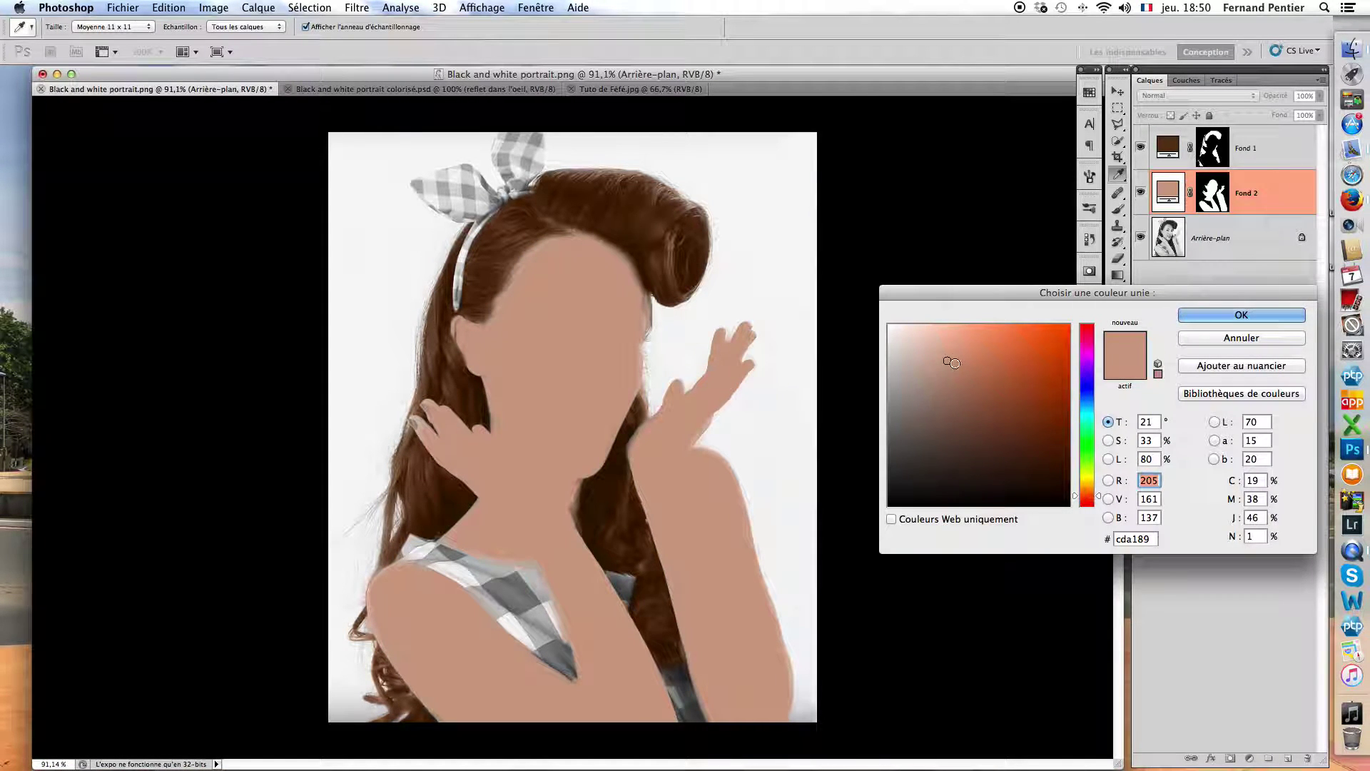
click(1212, 317)
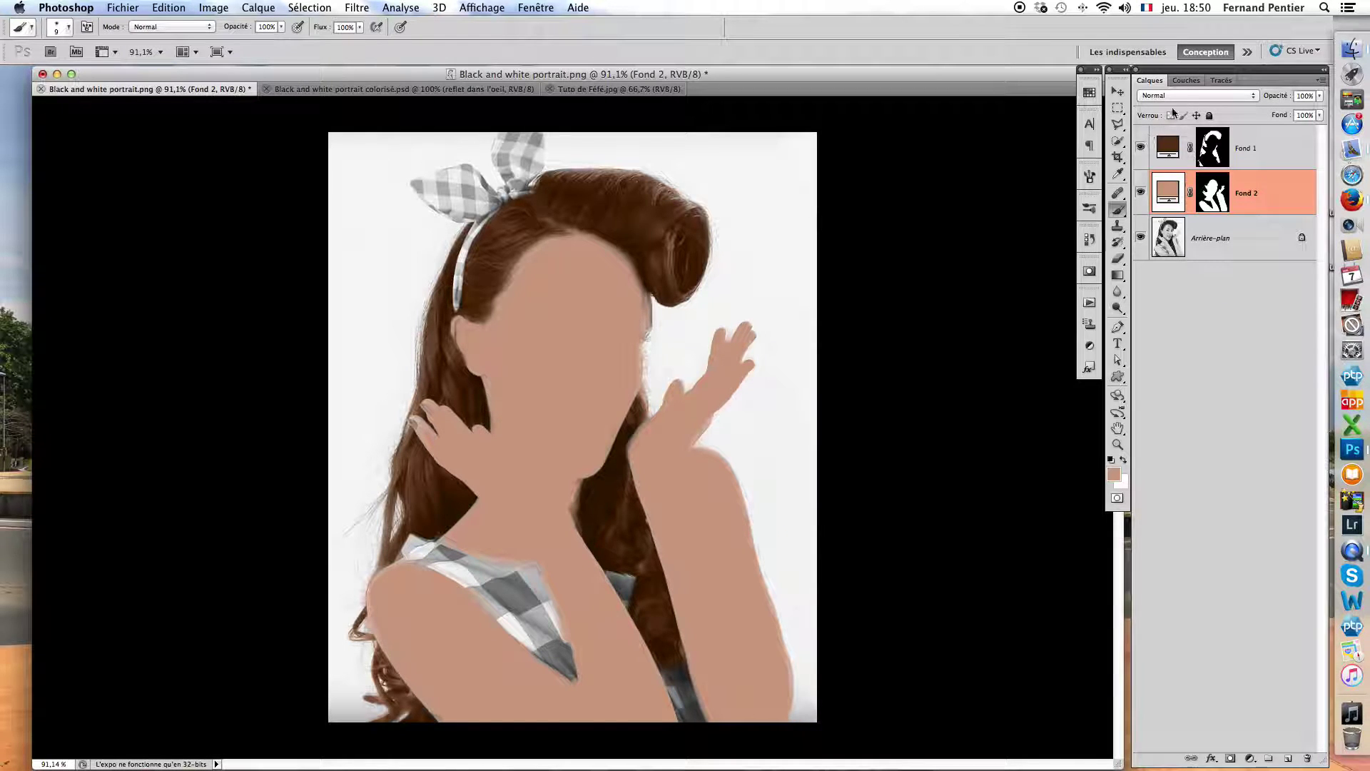
click(1185, 95)
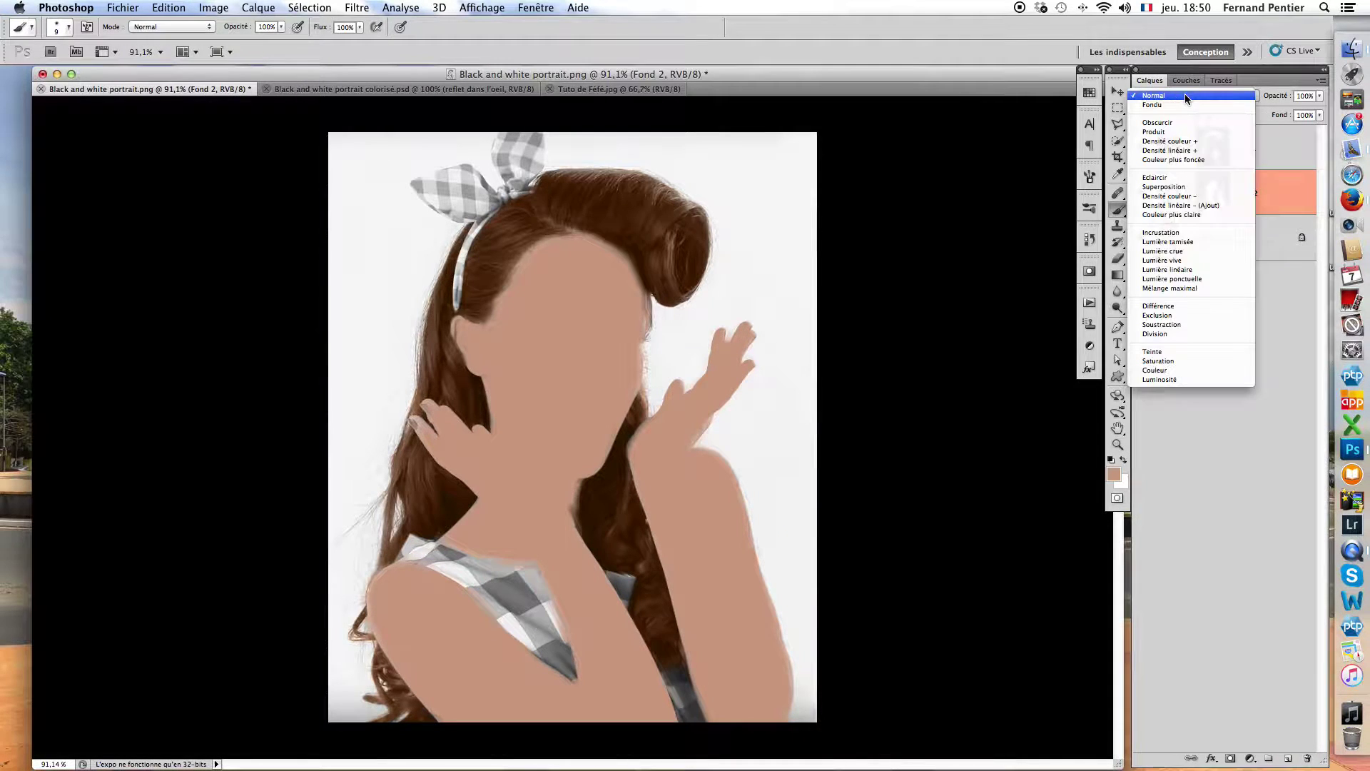
click(1179, 370)
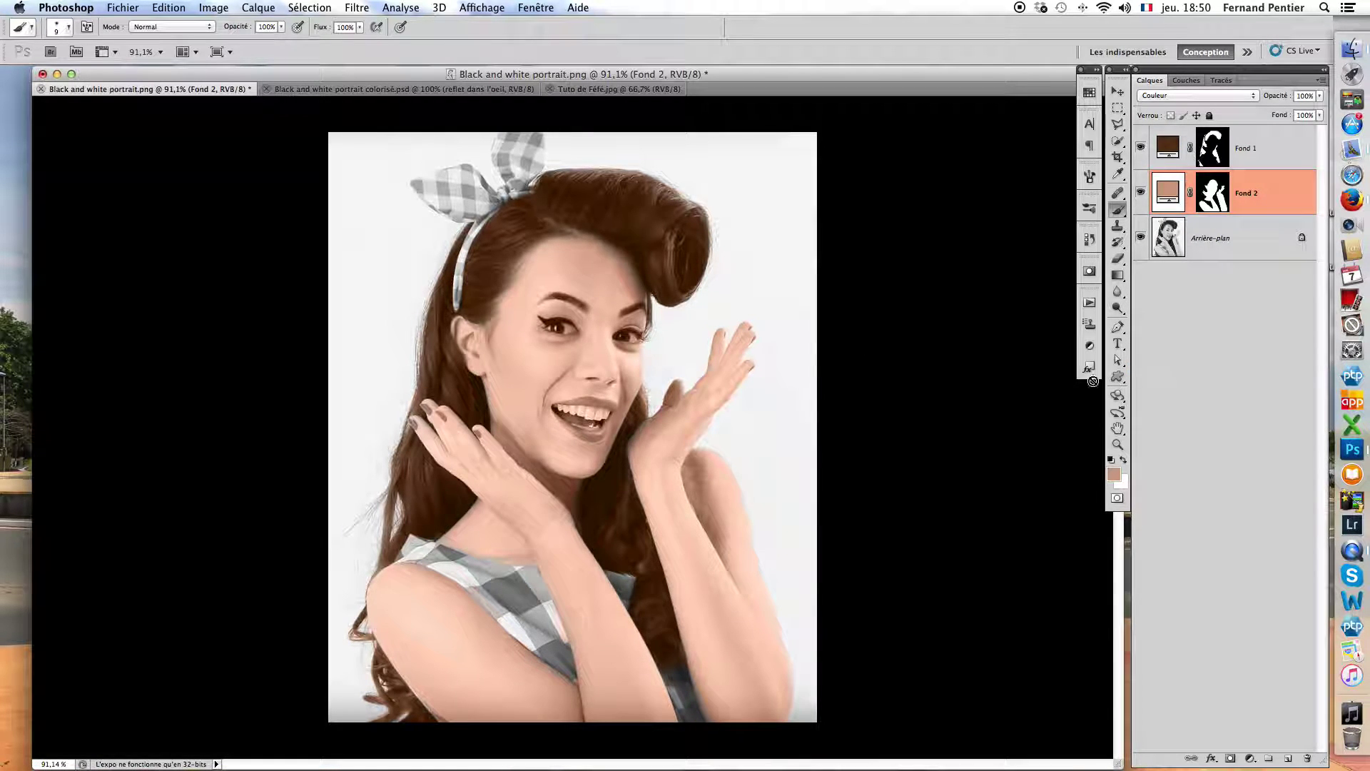
Adjust the Fond 2 fill to a more neutral skin tone, #b69a83, shifting the hue to 27° and lowering the saturation.
double_click(1174, 185)
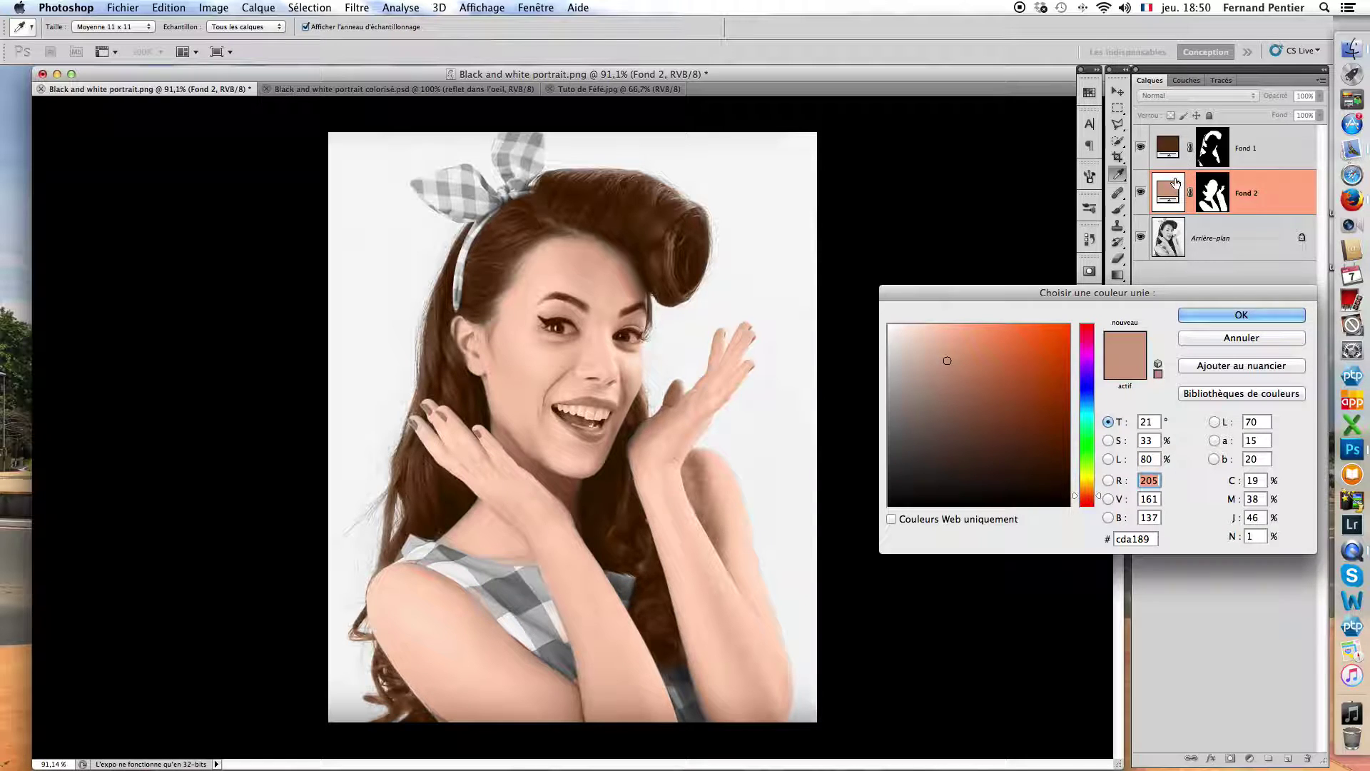
mouse_move(946, 359)
mouse_down()
mouse_move(934, 363)
mouse_move(940, 411)
mouse_move(943, 390)
mouse_move(963, 395)
mouse_up()
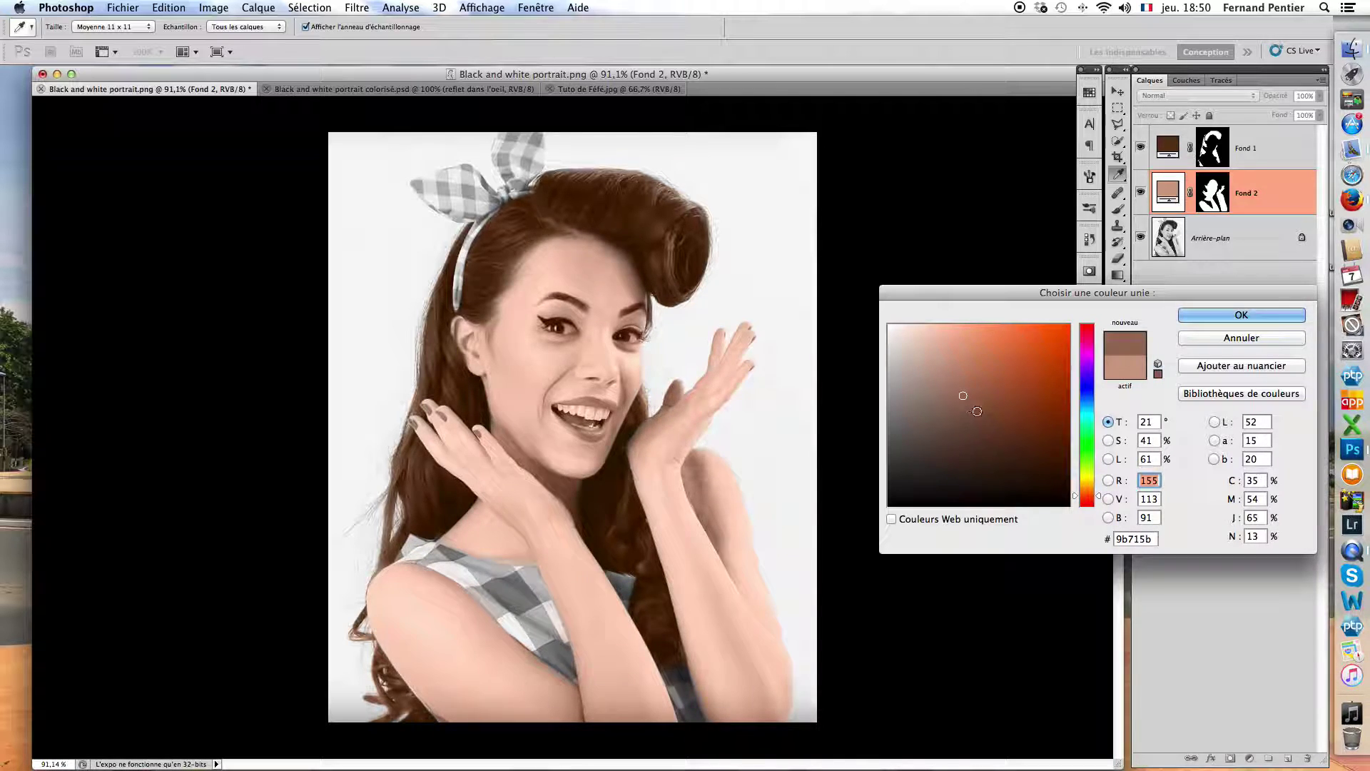
drag(1090, 492, 1100, 501)
drag(954, 426, 918, 375)
click(946, 383)
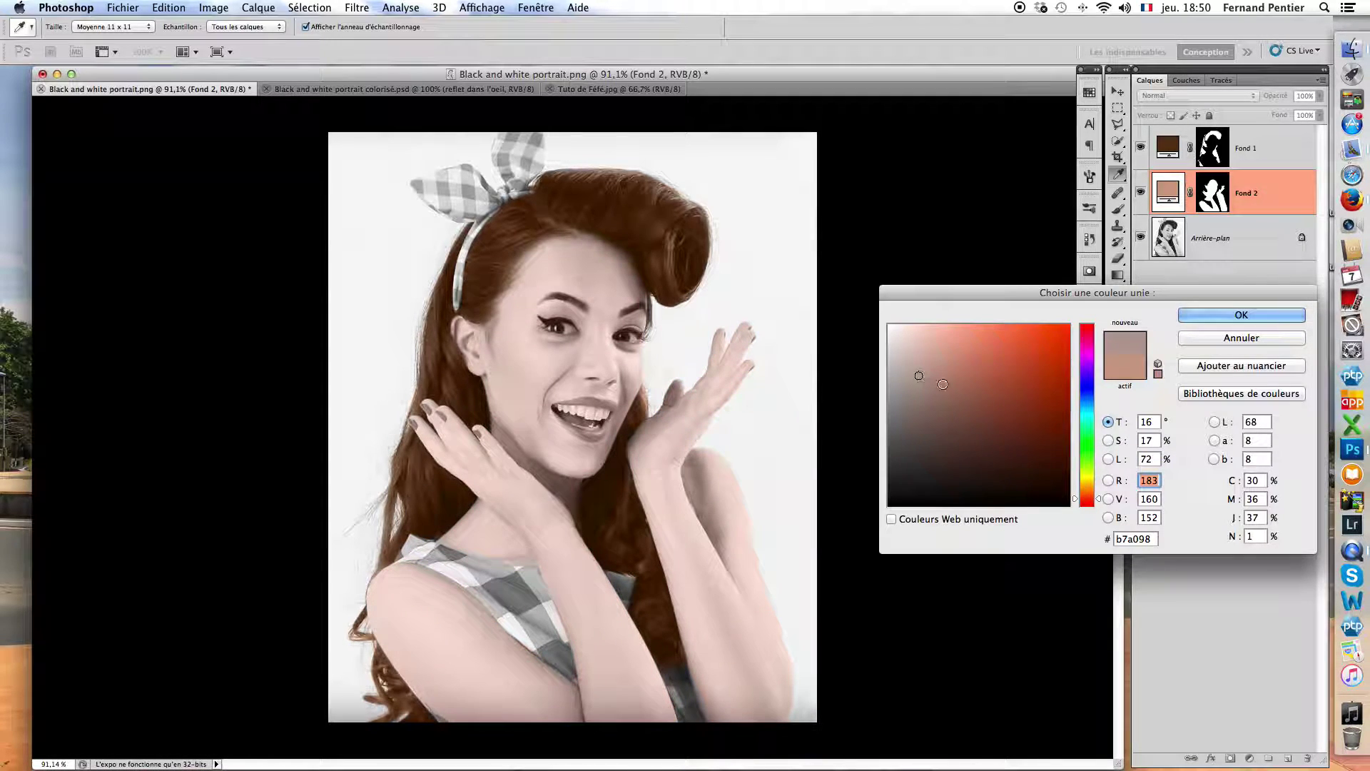
drag(1100, 501, 1100, 489)
drag(936, 371, 938, 403)
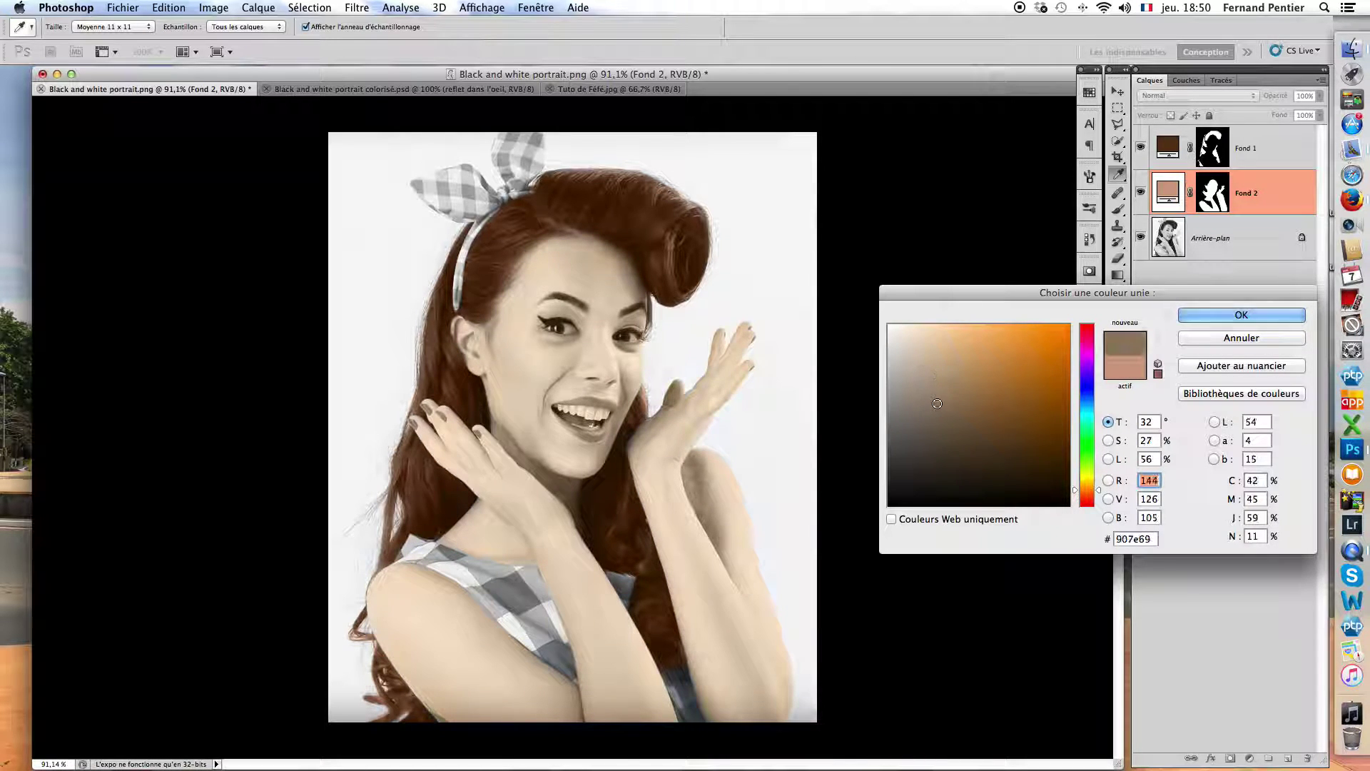
drag(1088, 494, 1094, 493)
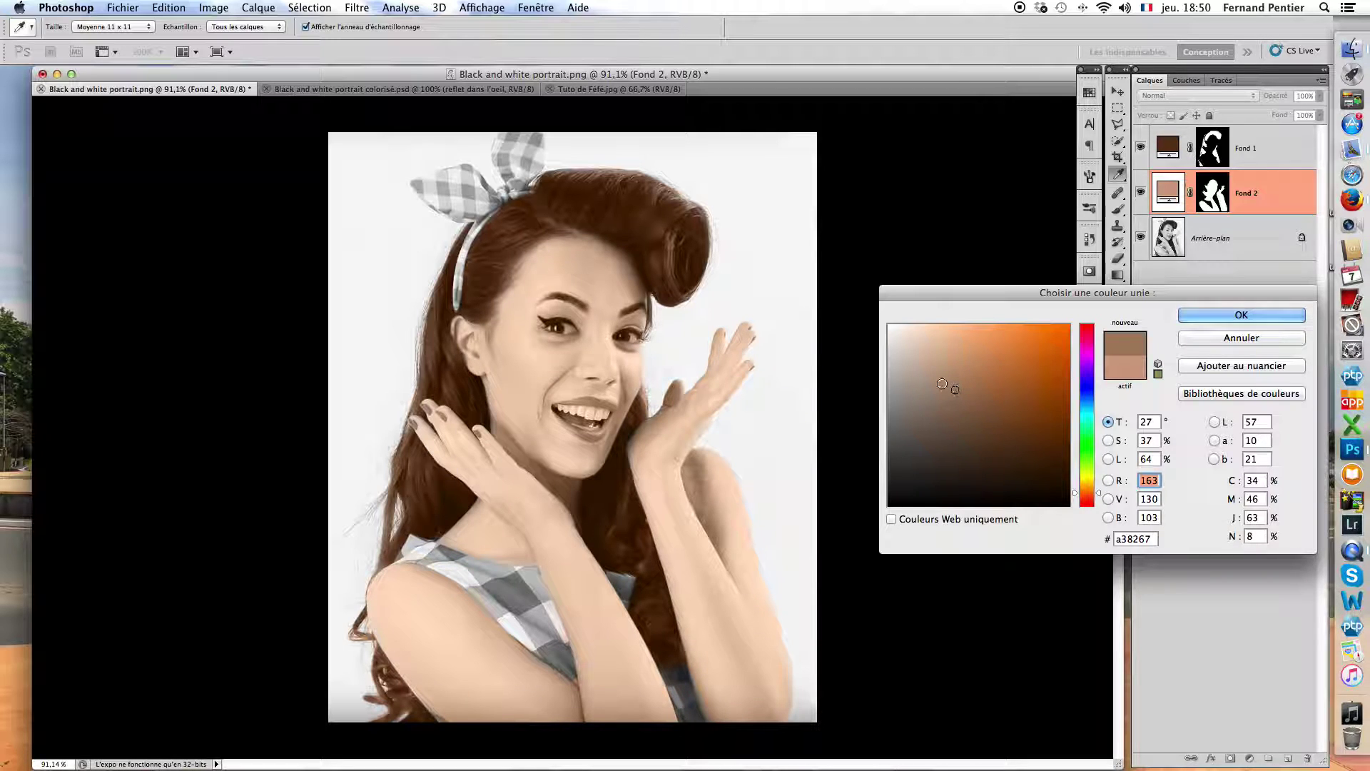
mouse_move(944, 385)
mouse_down()
mouse_move(953, 397)
mouse_move(938, 376)
mouse_up()
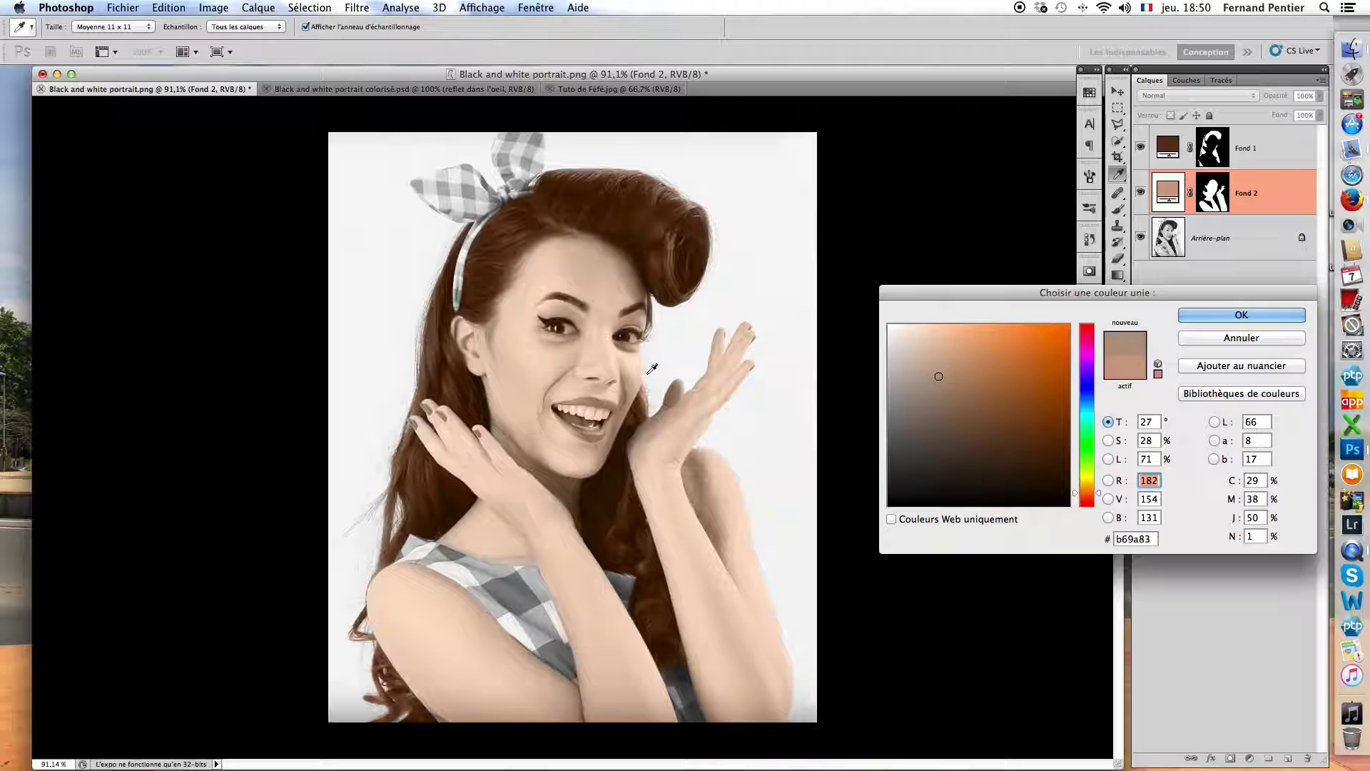
click(1221, 315)
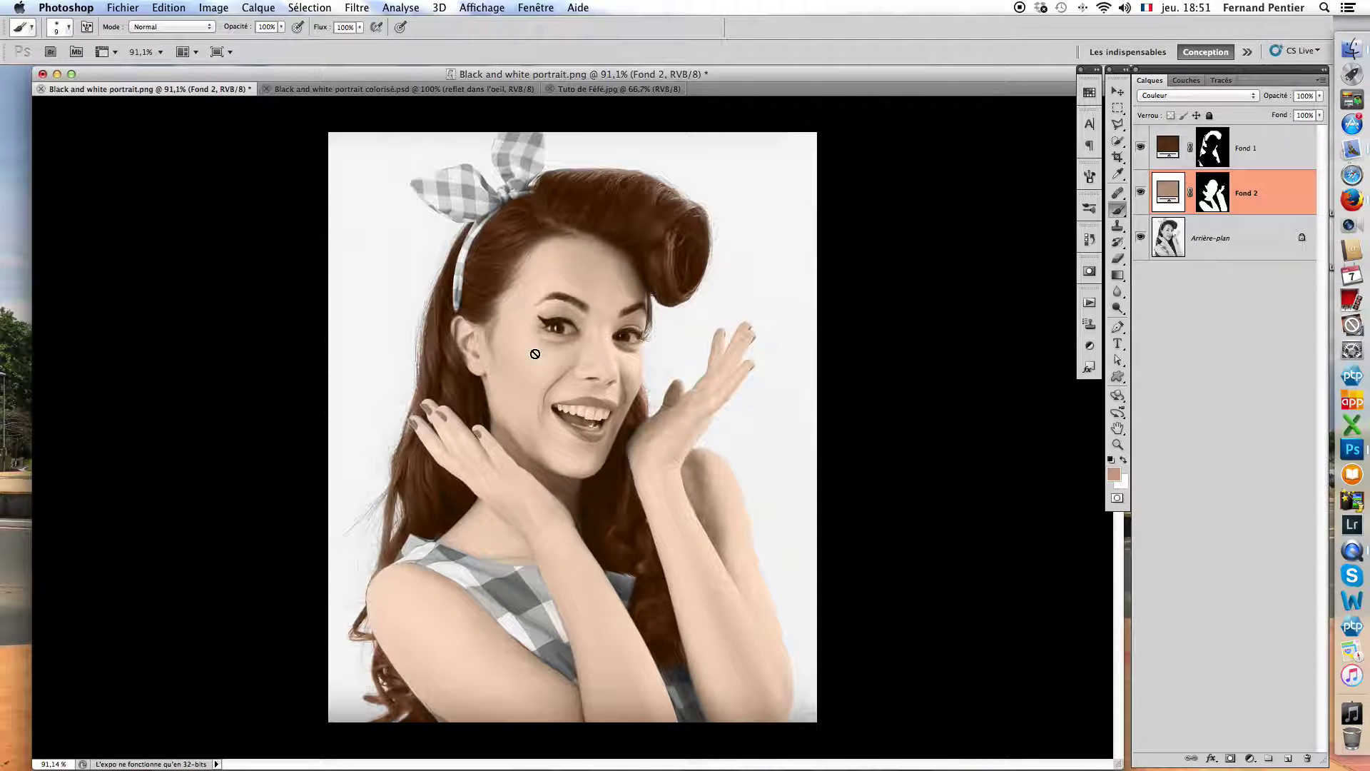
Paint the eyes, lips and teeth out of the Fond 2 layer mask in black with a small brush.
click(1214, 192)
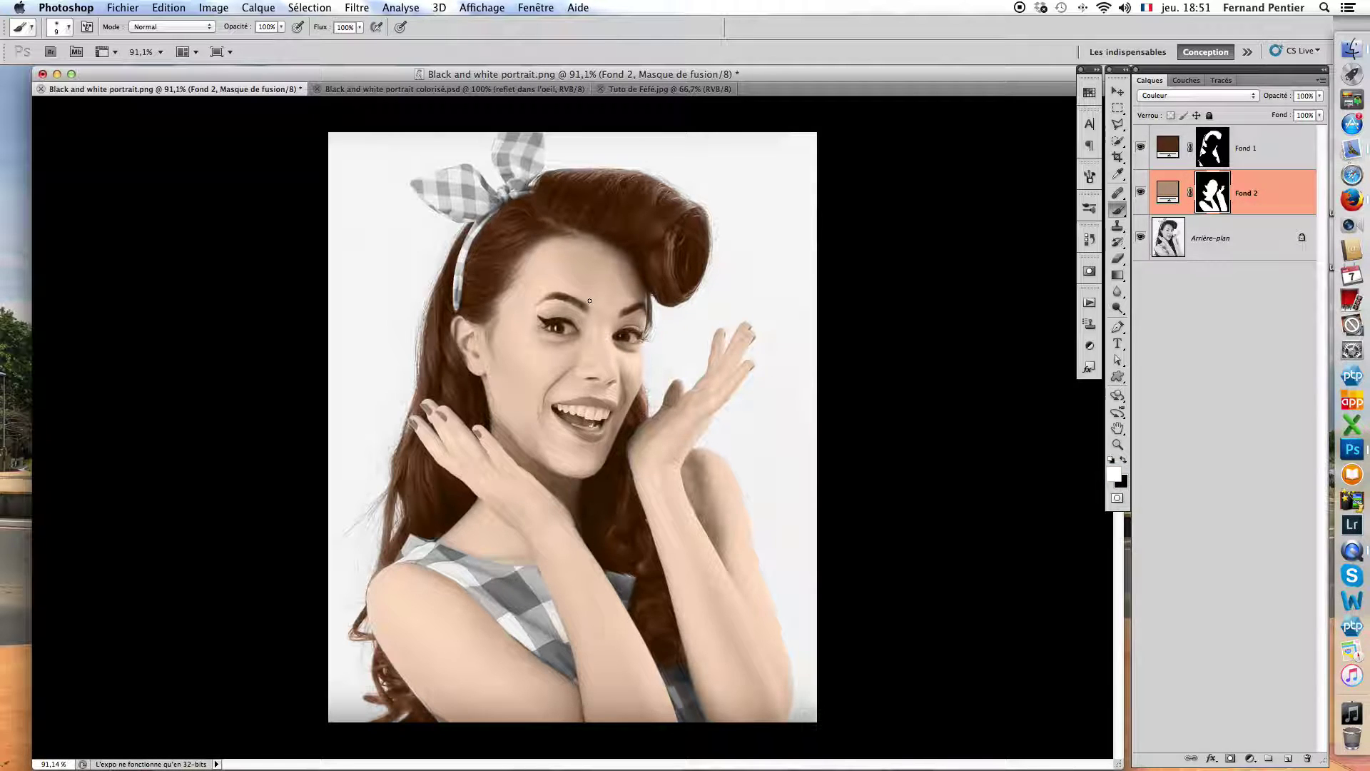
scroll(590, 300, up, 2)
scroll(691, 412, up, 2)
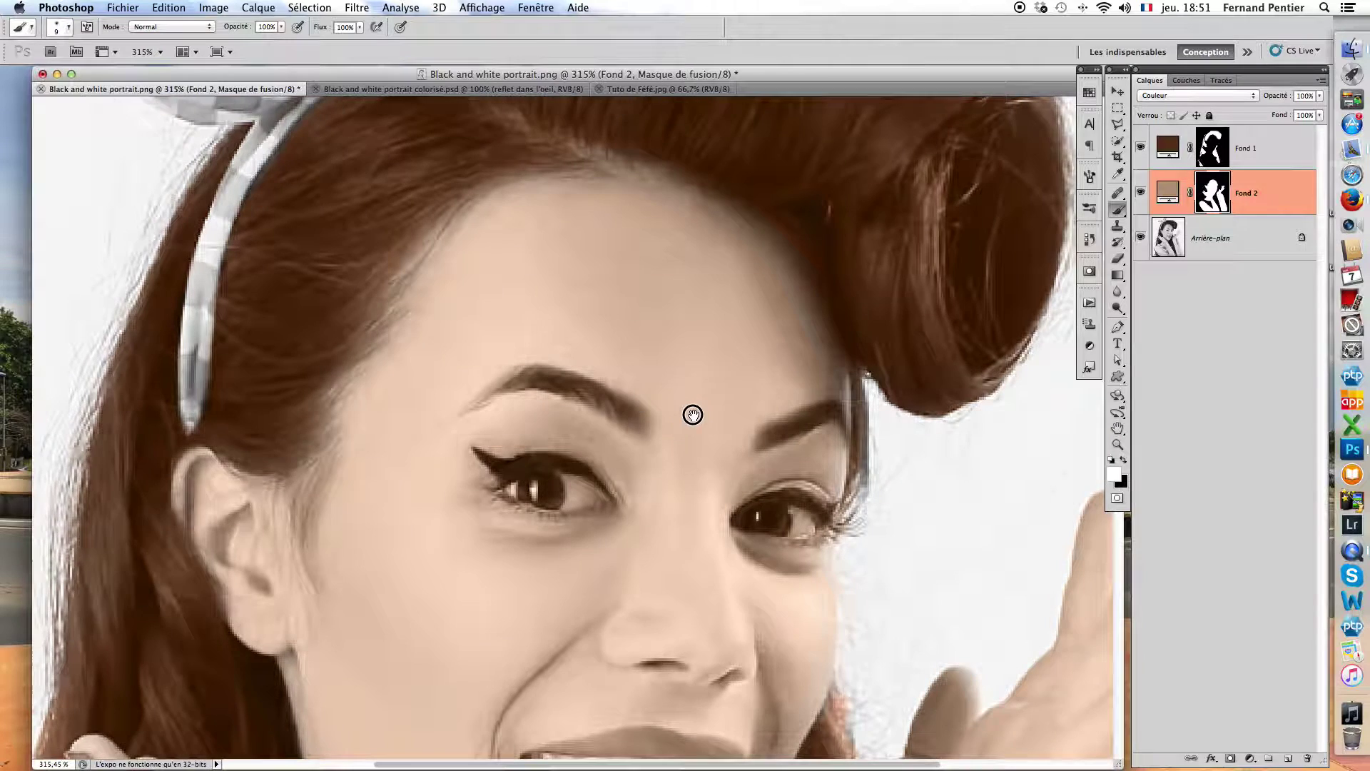
scroll(692, 412, down, 2)
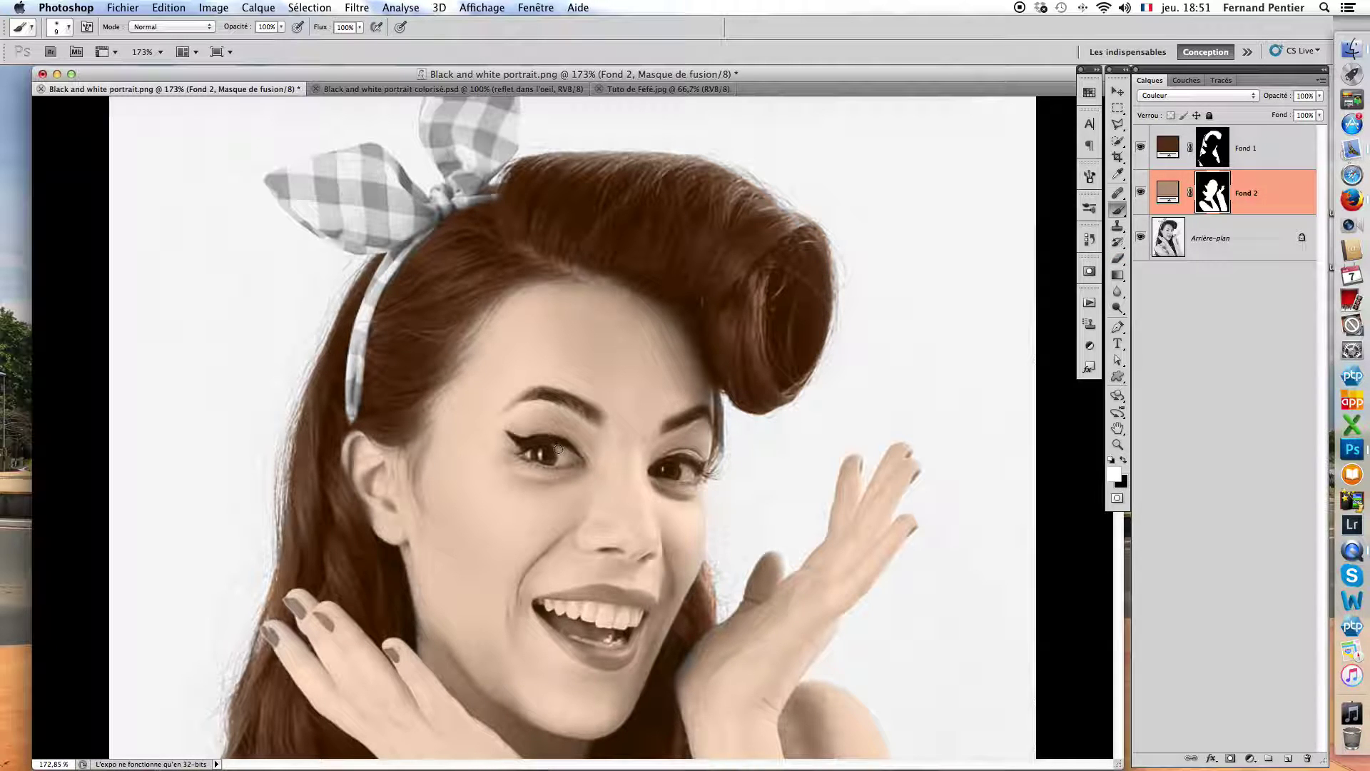
key(bracketright)
key(bracketleft)
key(bracketleft)
drag(535, 447, 576, 460)
mouse_move(675, 474)
mouse_down()
mouse_move(660, 472)
mouse_move(699, 473)
mouse_up()
mouse_move(567, 609)
mouse_down()
mouse_move(600, 611)
mouse_move(551, 610)
mouse_move(596, 596)
mouse_move(645, 606)
mouse_move(622, 601)
mouse_move(635, 616)
mouse_move(616, 625)
mouse_move(546, 606)
mouse_move(586, 646)
mouse_move(553, 622)
mouse_move(565, 636)
mouse_move(608, 657)
mouse_move(633, 627)
mouse_move(582, 636)
mouse_move(608, 618)
mouse_move(577, 620)
mouse_move(620, 620)
mouse_move(541, 608)
mouse_move(608, 639)
mouse_move(639, 611)
mouse_move(602, 617)
mouse_move(618, 450)
mouse_up()
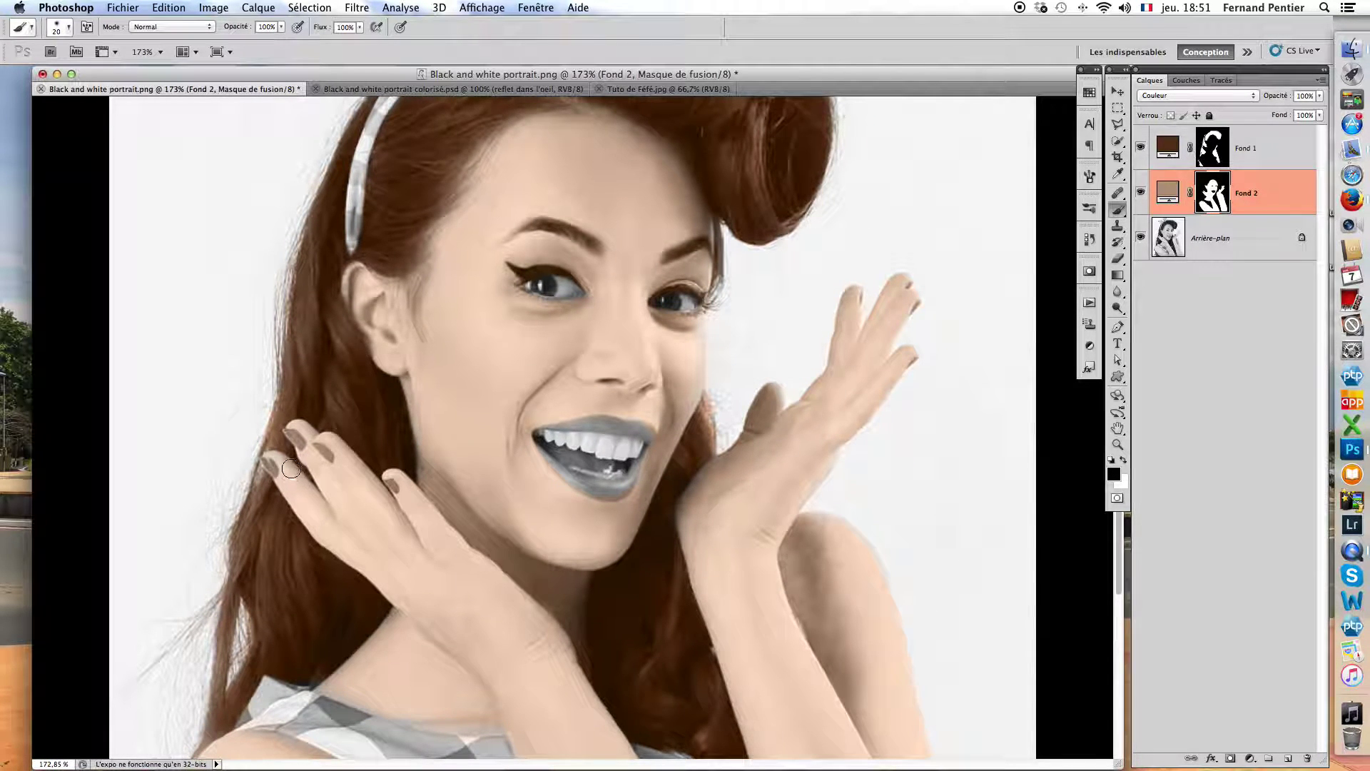
Paint the fingernails of the hand beside the hair out of the Fond 2 and Fond 1 masks with a smaller brush.
key(bracketleft)
key(bracketleft)
key(bracketleft)
click(1213, 148)
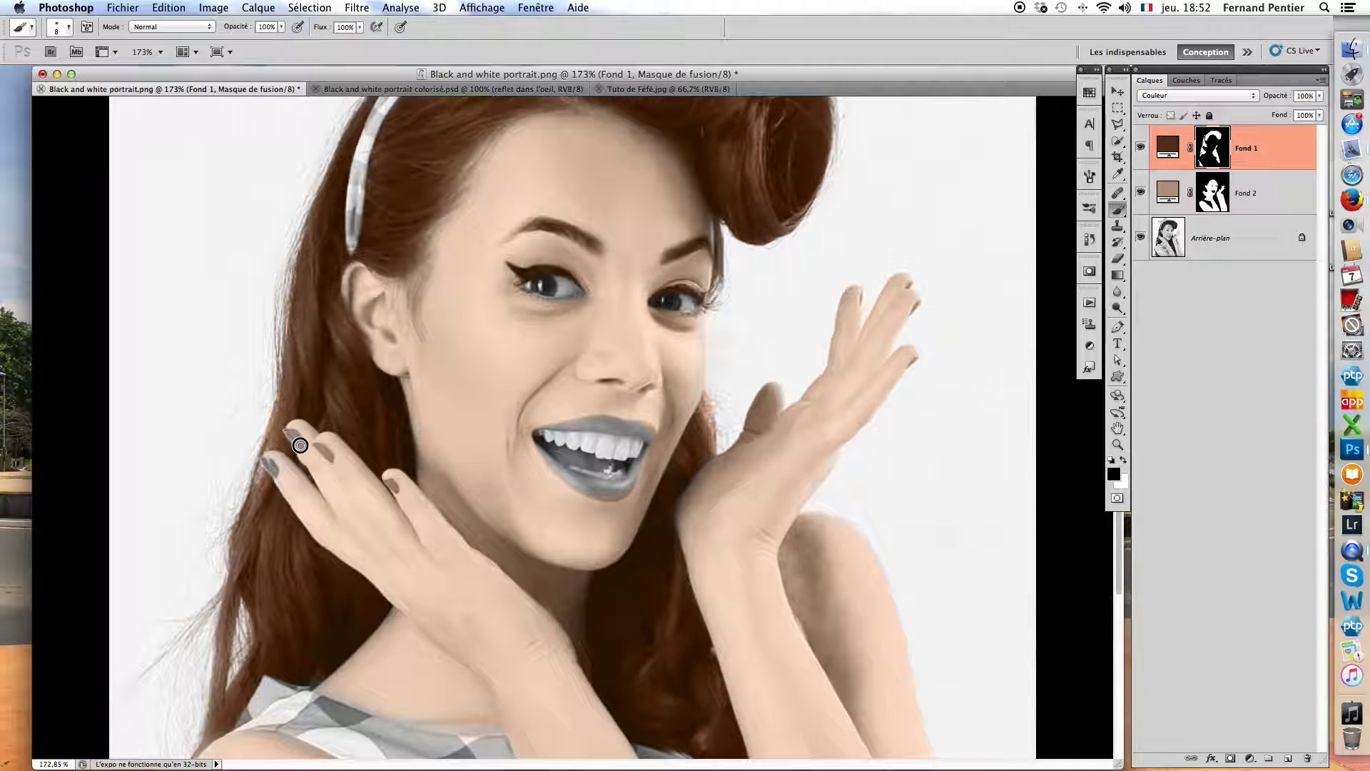
drag(295, 436, 321, 446)
click(1214, 195)
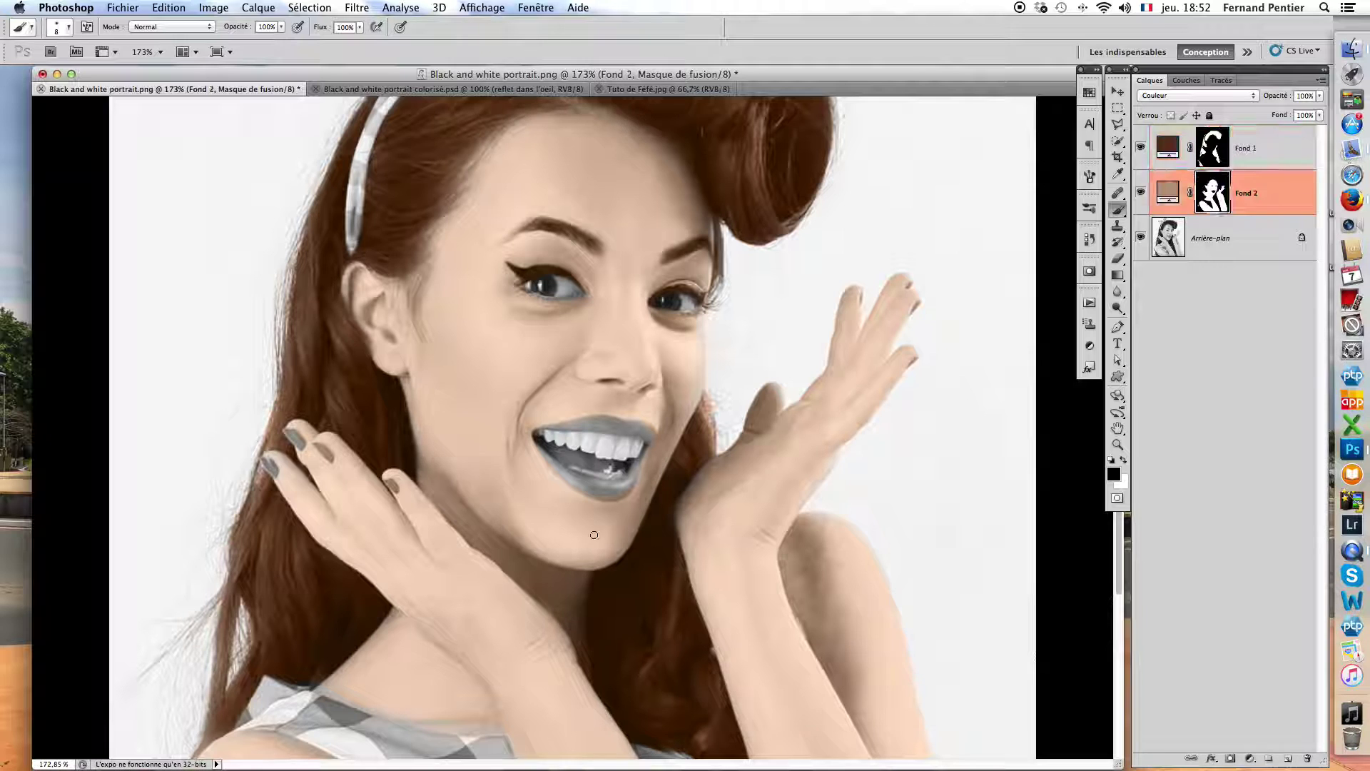
drag(391, 485, 391, 486)
drag(317, 446, 290, 434)
click(1141, 193)
click(1141, 193)
Rename the skin fill layer as peau and the hair fill layer as cheveux.
double_click(1248, 197)
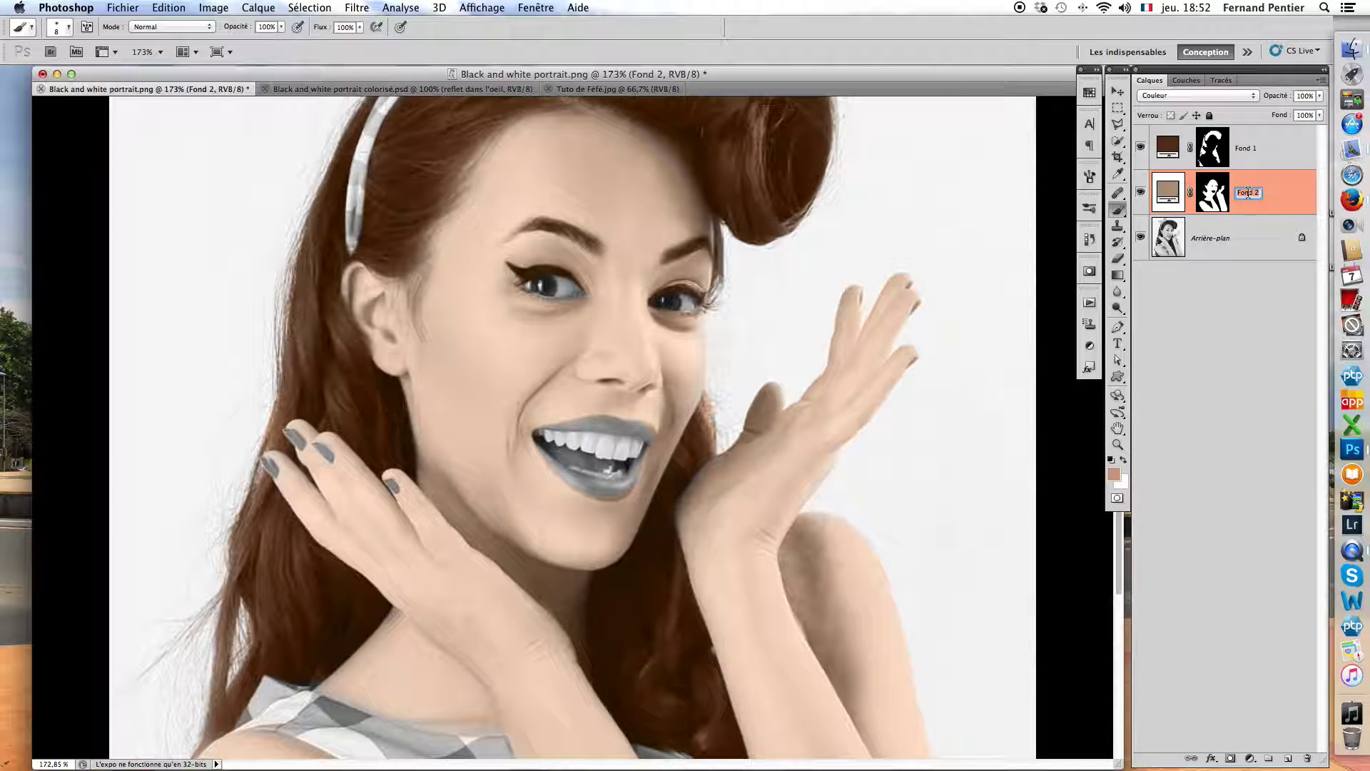
text(peau)
key(Return)
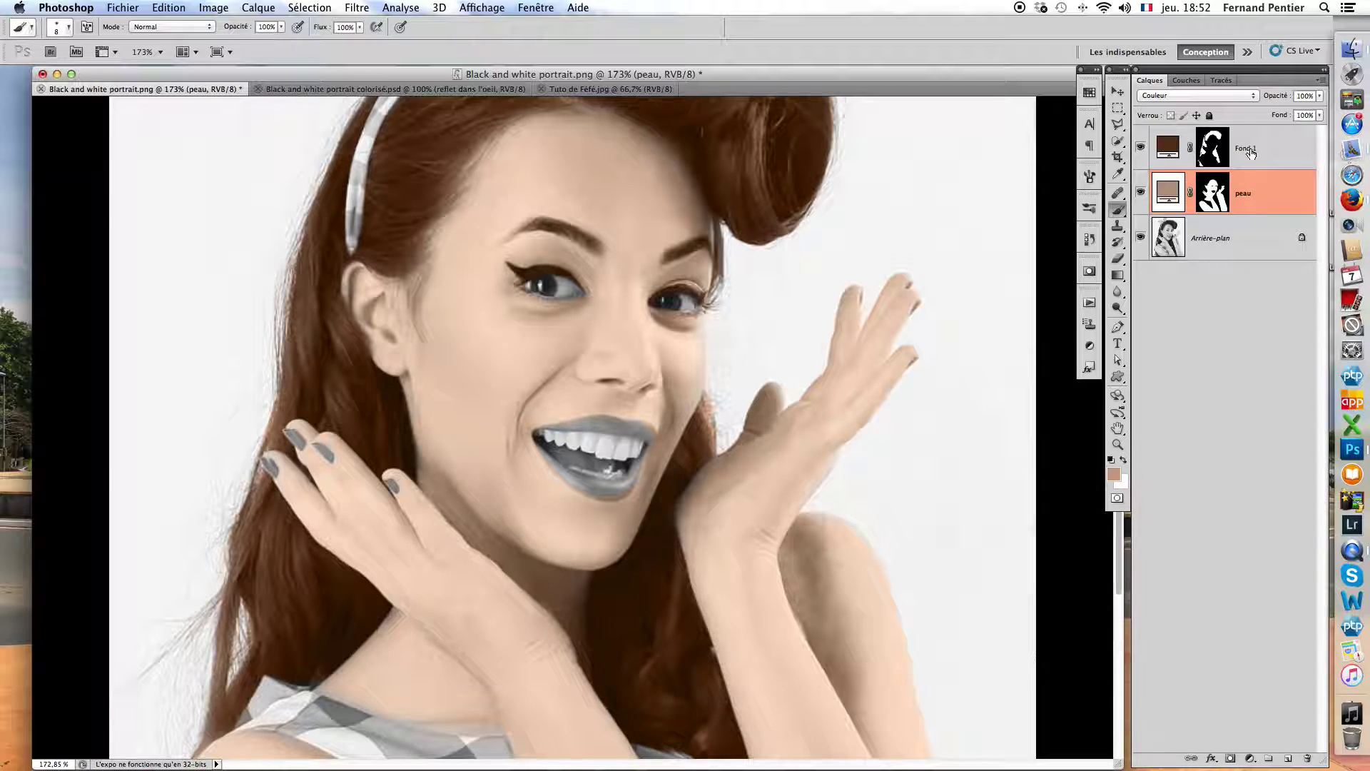
double_click(1246, 150)
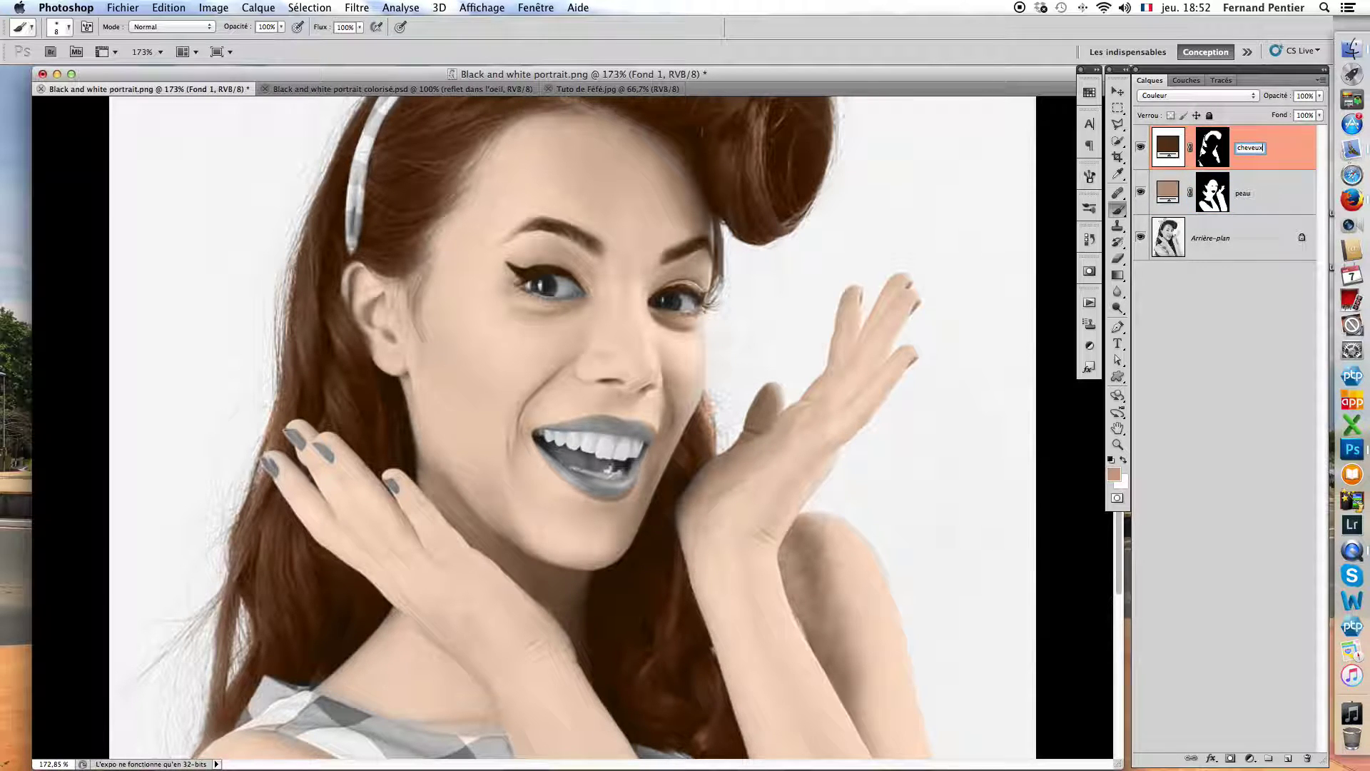
drag(1213, 148, 1228, 357)
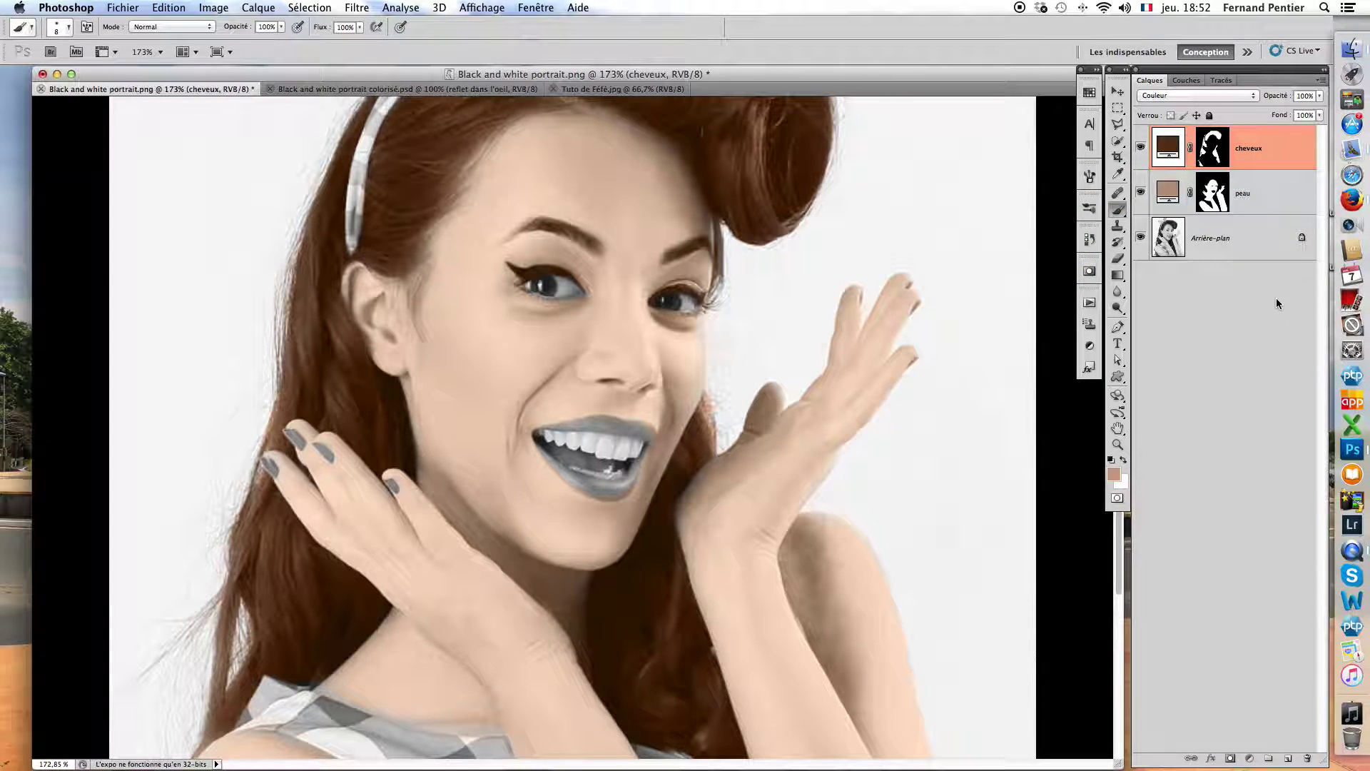
Touch up the peau layer mask in black along the lower lip and the corner of the mouth.
click(1257, 242)
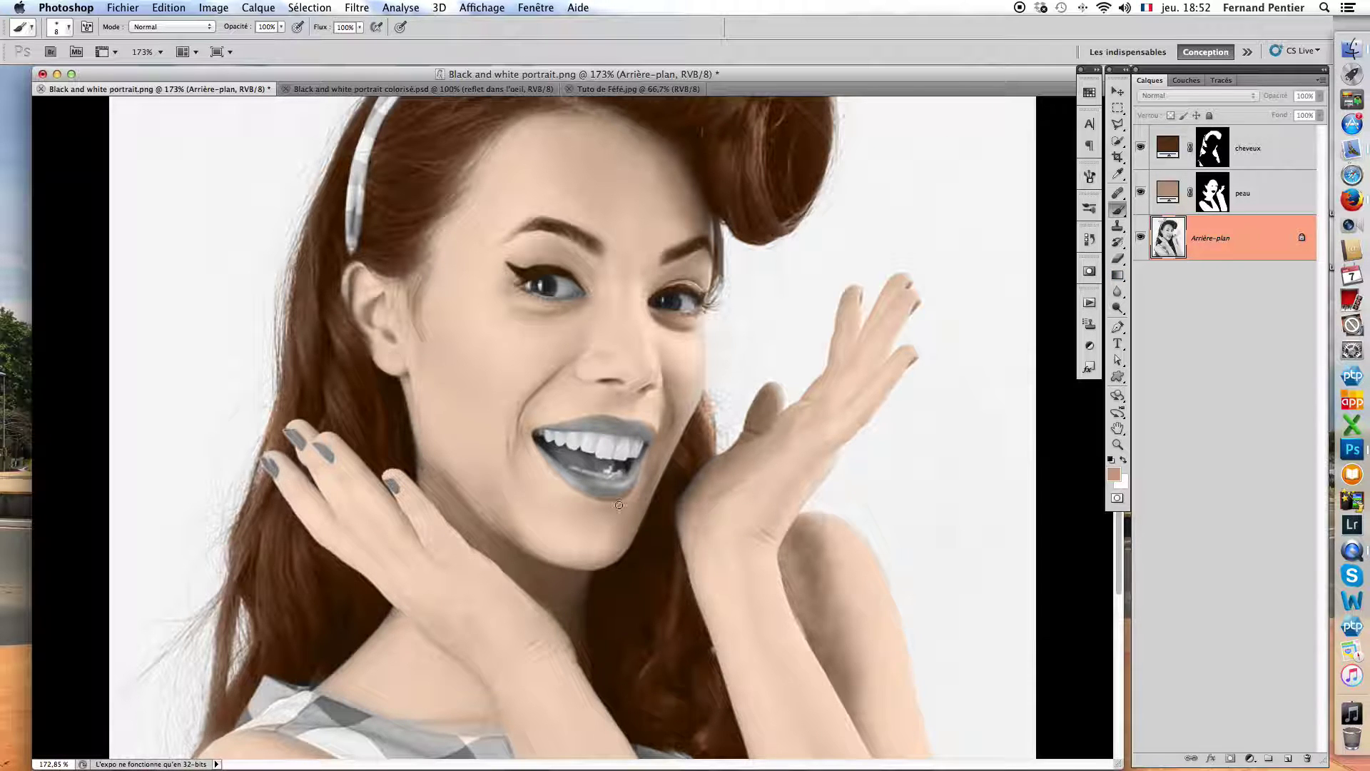
scroll(490, 416, up, 3)
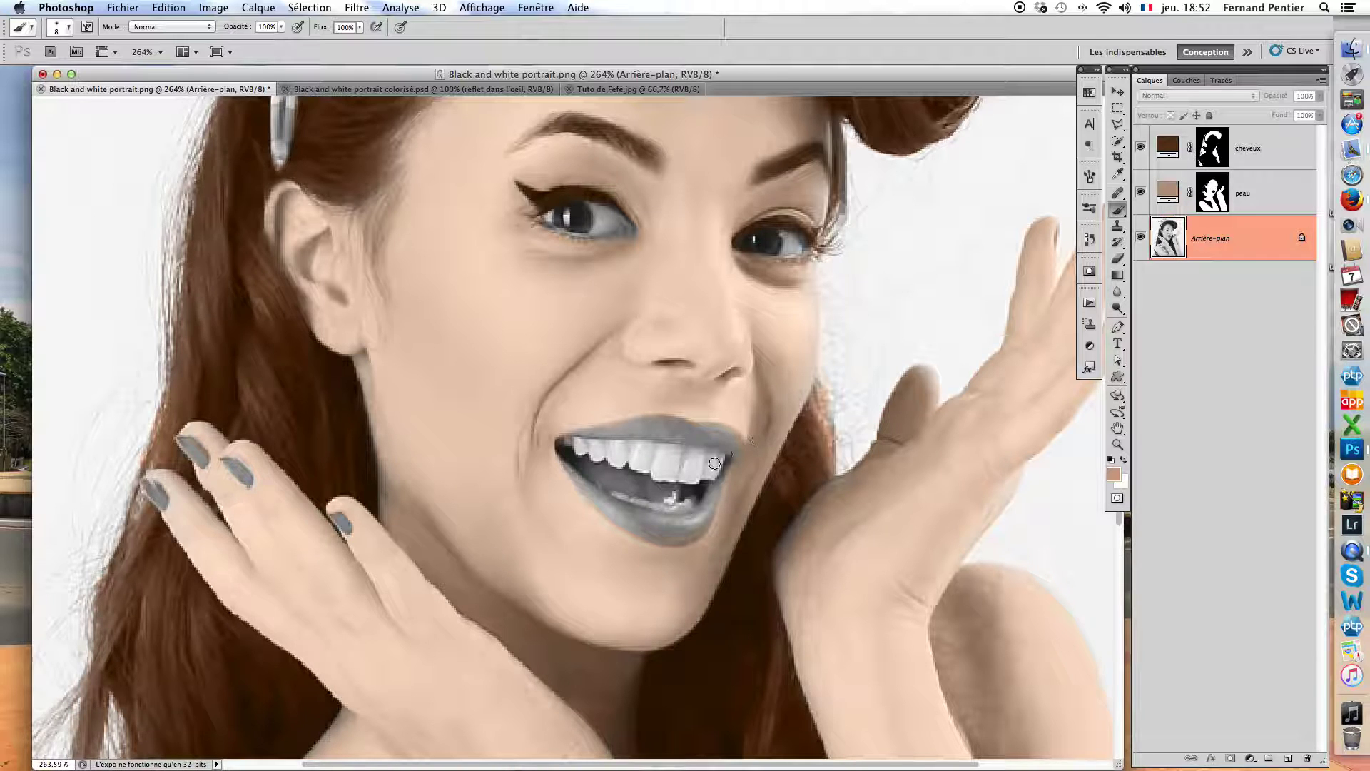
click(1221, 192)
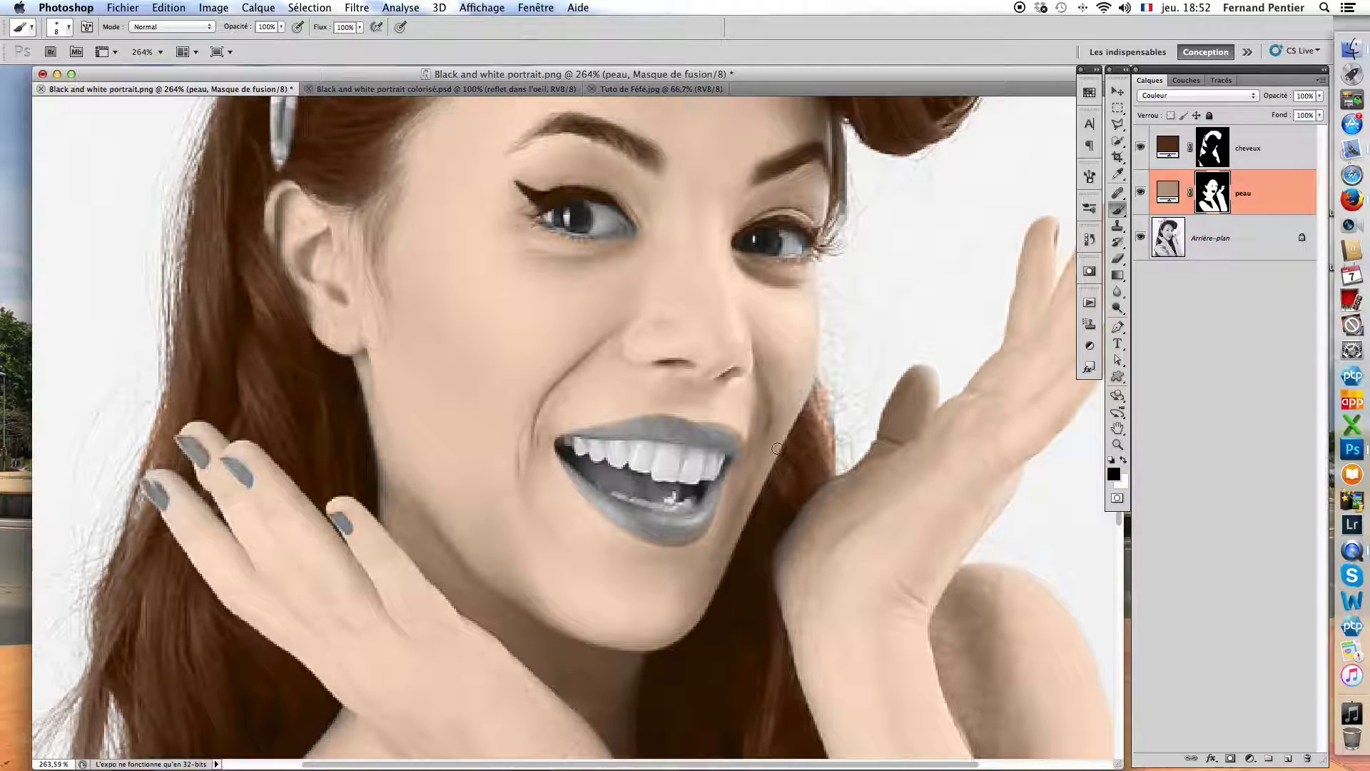
mouse_move(652, 536)
mouse_down()
mouse_move(696, 538)
mouse_move(720, 476)
mouse_up()
Paint over the upper lip in Quick Mask mode with the Arrière-plan layer active.
click(1160, 245)
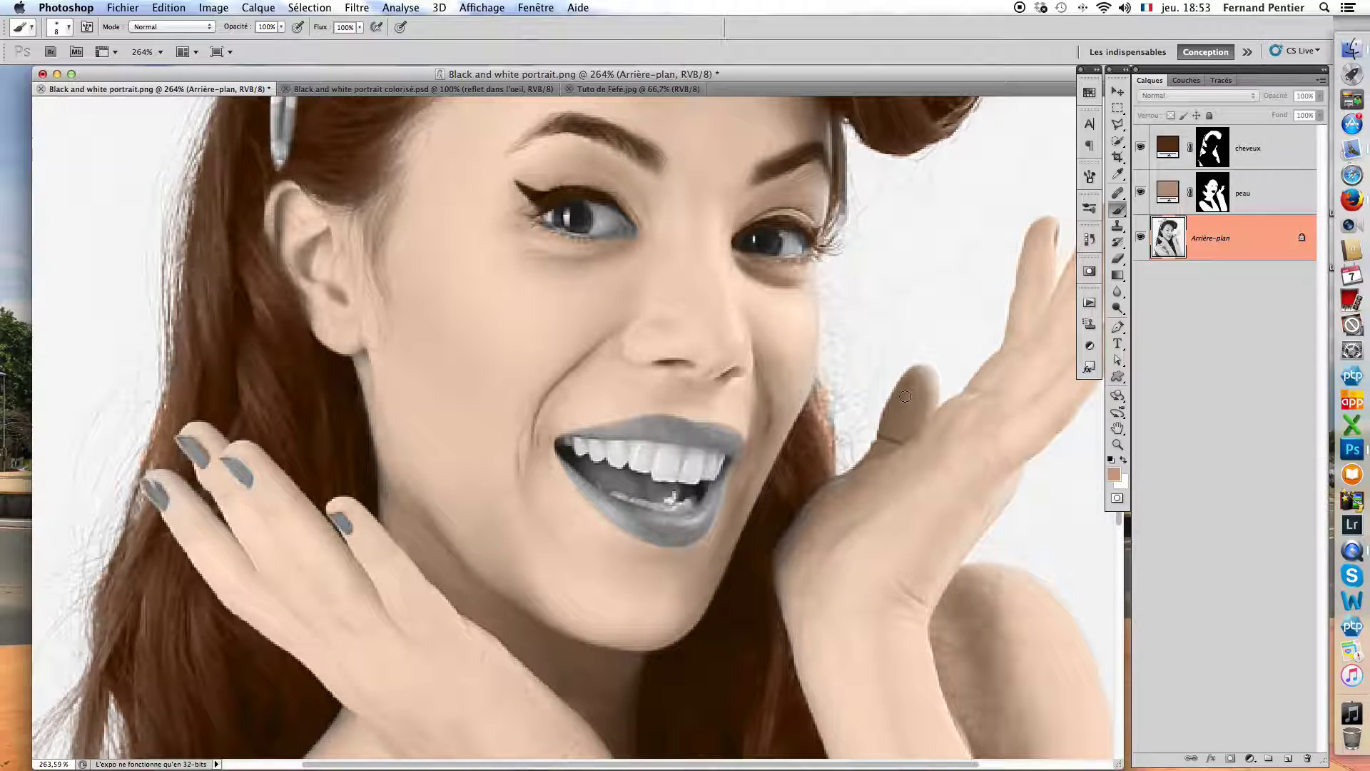
key(q)
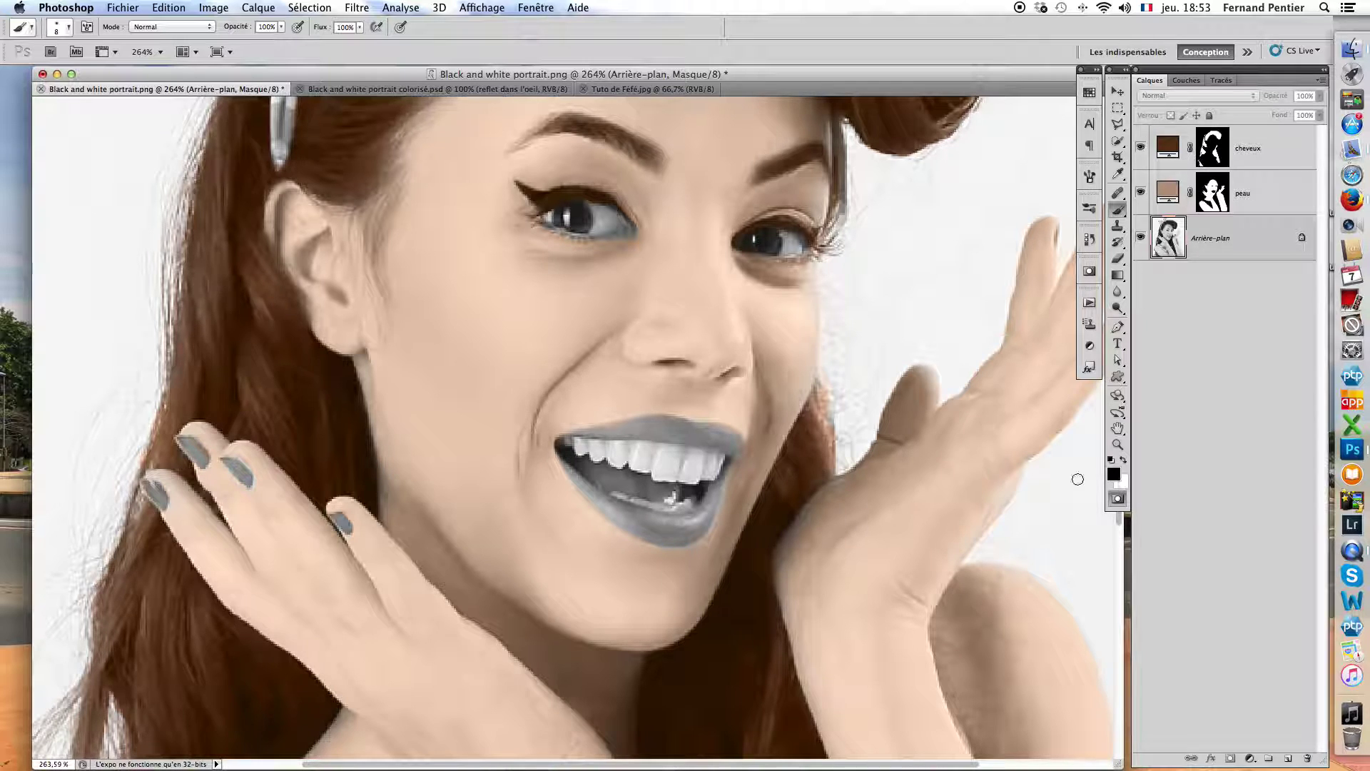
click(648, 427)
mouse_move(647, 427)
mouse_down()
mouse_move(584, 432)
mouse_move(662, 420)
mouse_move(738, 442)
mouse_move(614, 433)
mouse_up()
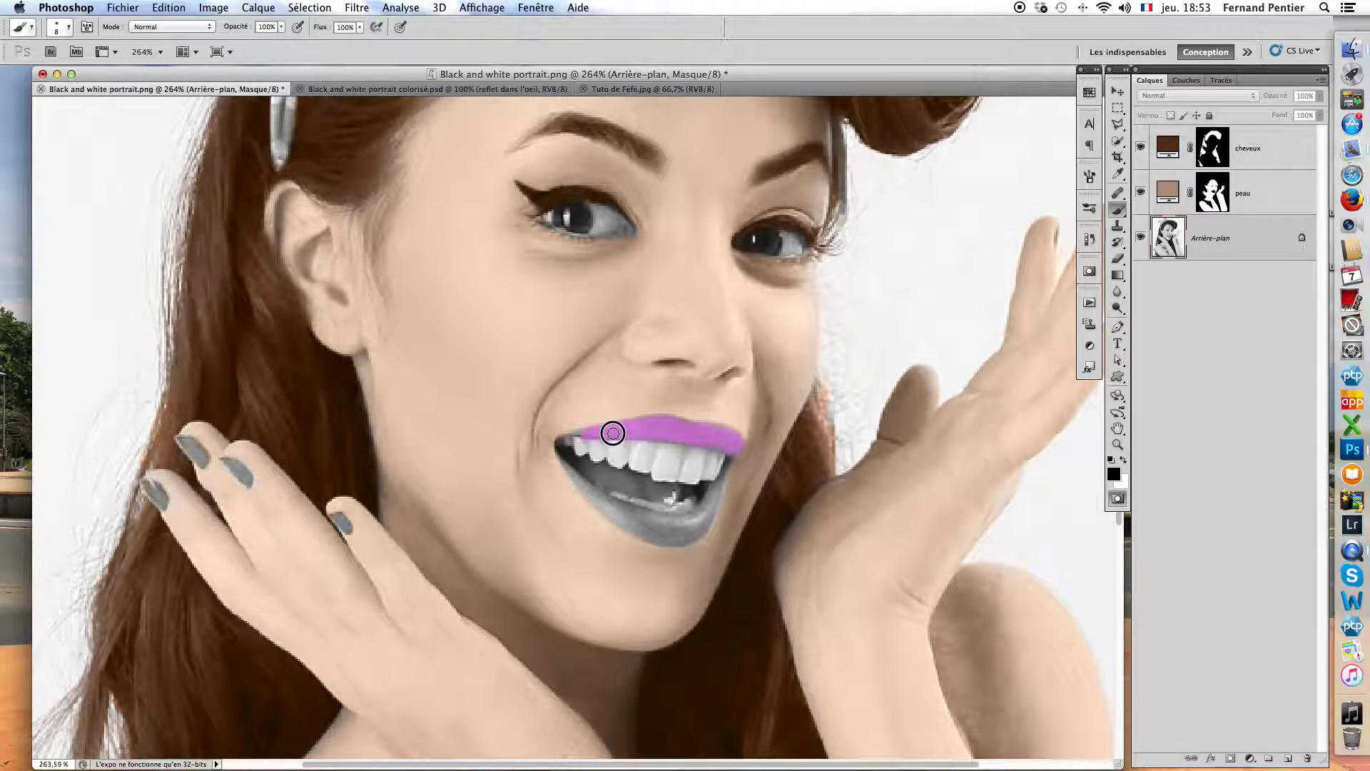
mouse_move(707, 439)
mouse_down()
mouse_move(676, 426)
mouse_move(705, 437)
mouse_up()
Set the Quick Mask options so that the colour marks the selected areas (Zones sélectionnées), keeping 63% opacity.
double_click(1118, 500)
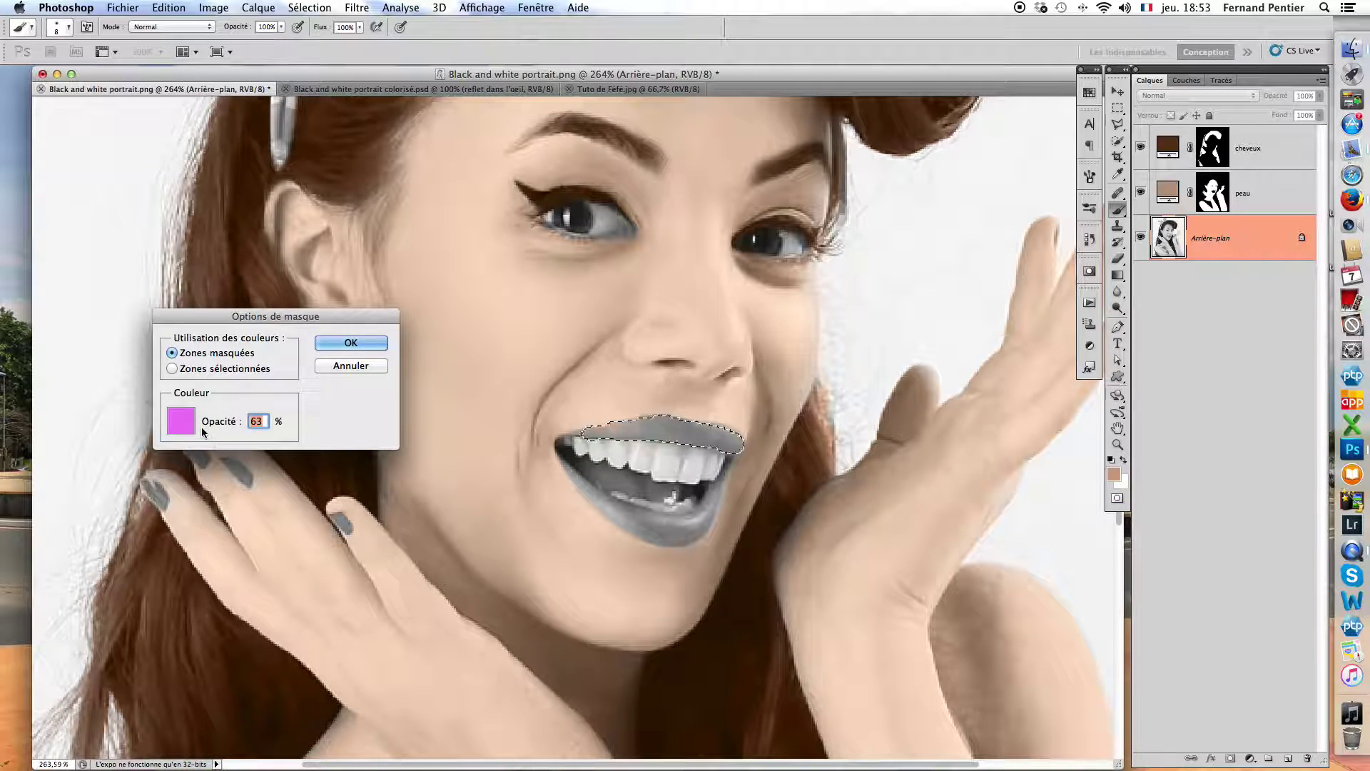
click(354, 344)
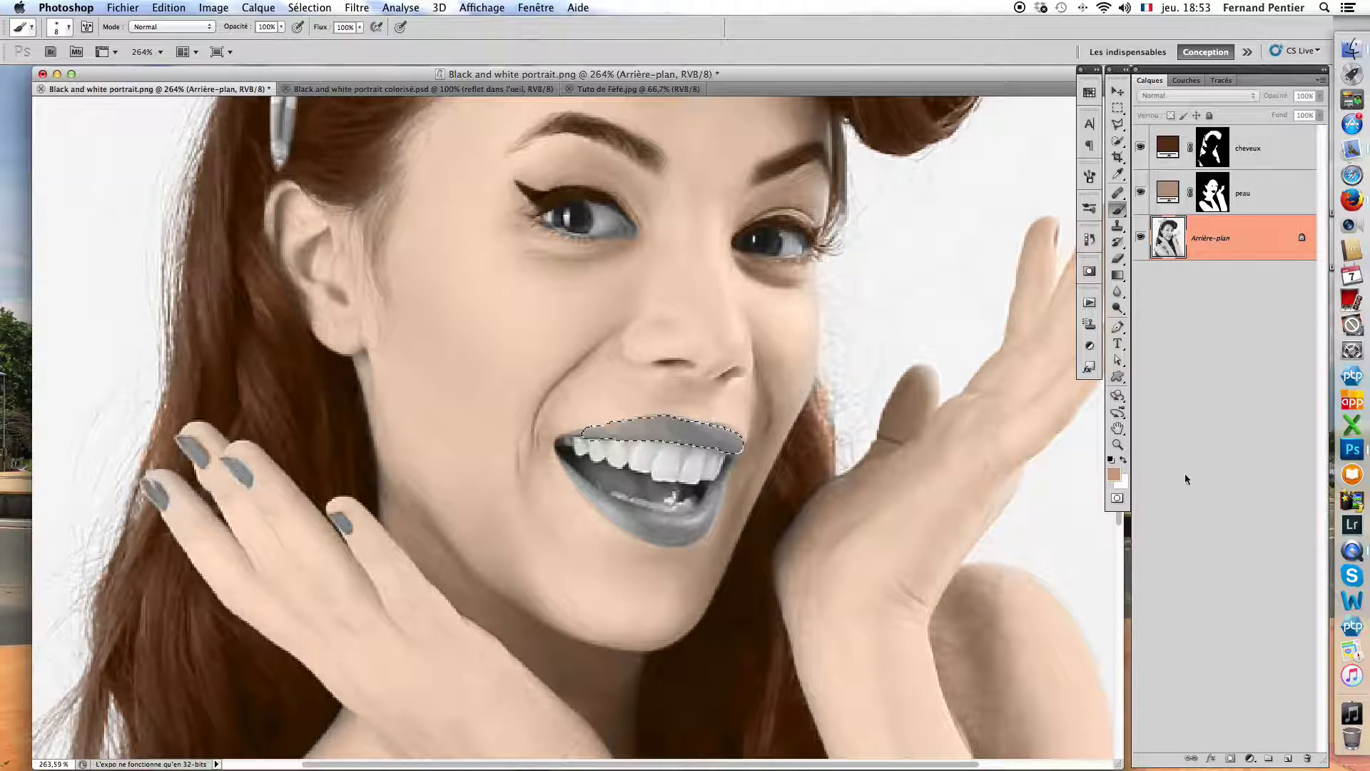
double_click(1118, 499)
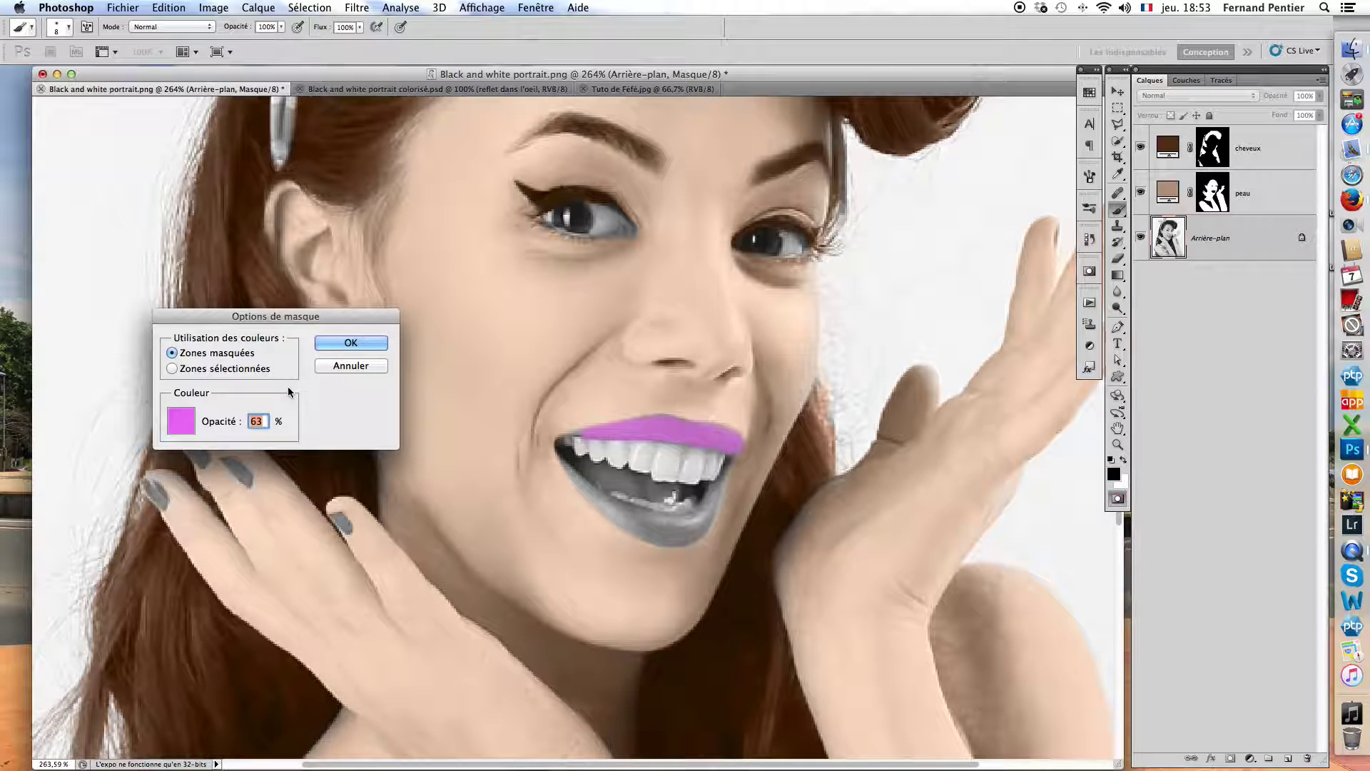
click(172, 368)
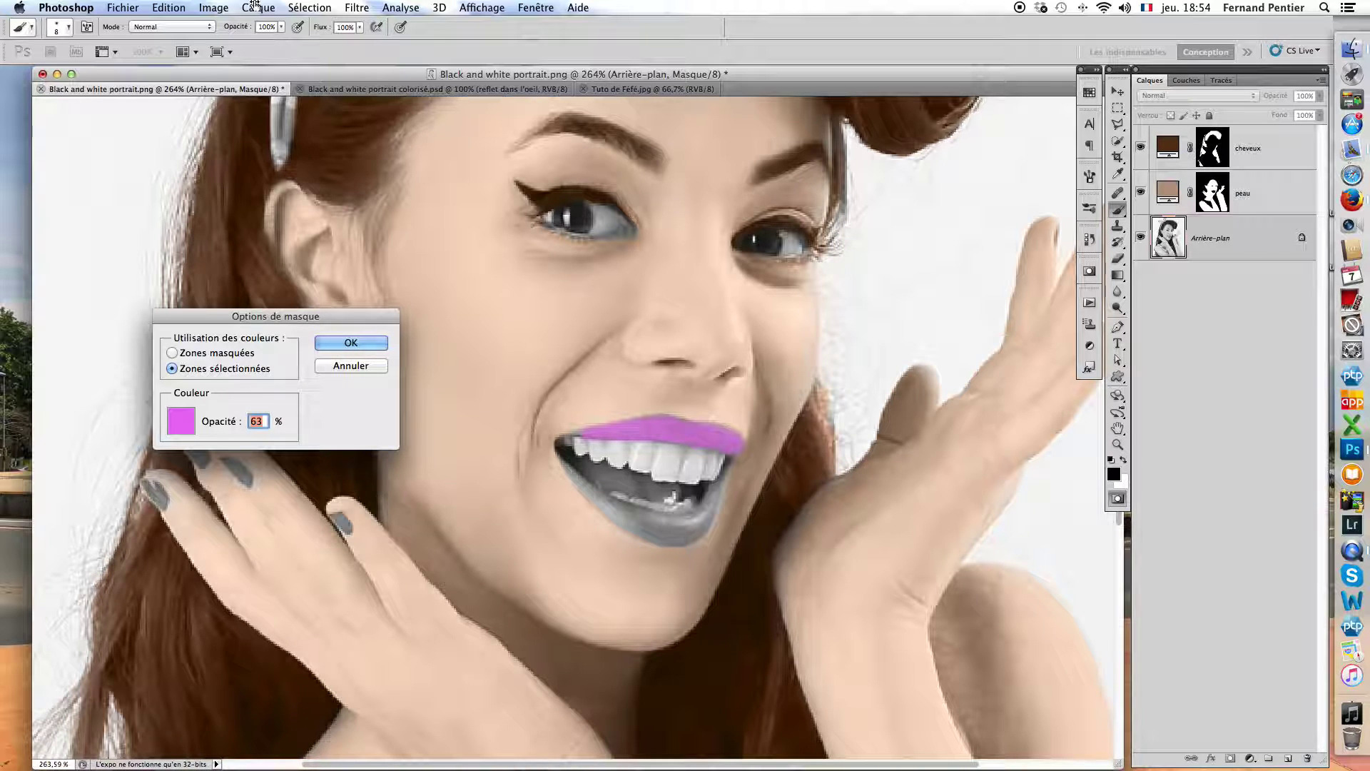
click(351, 343)
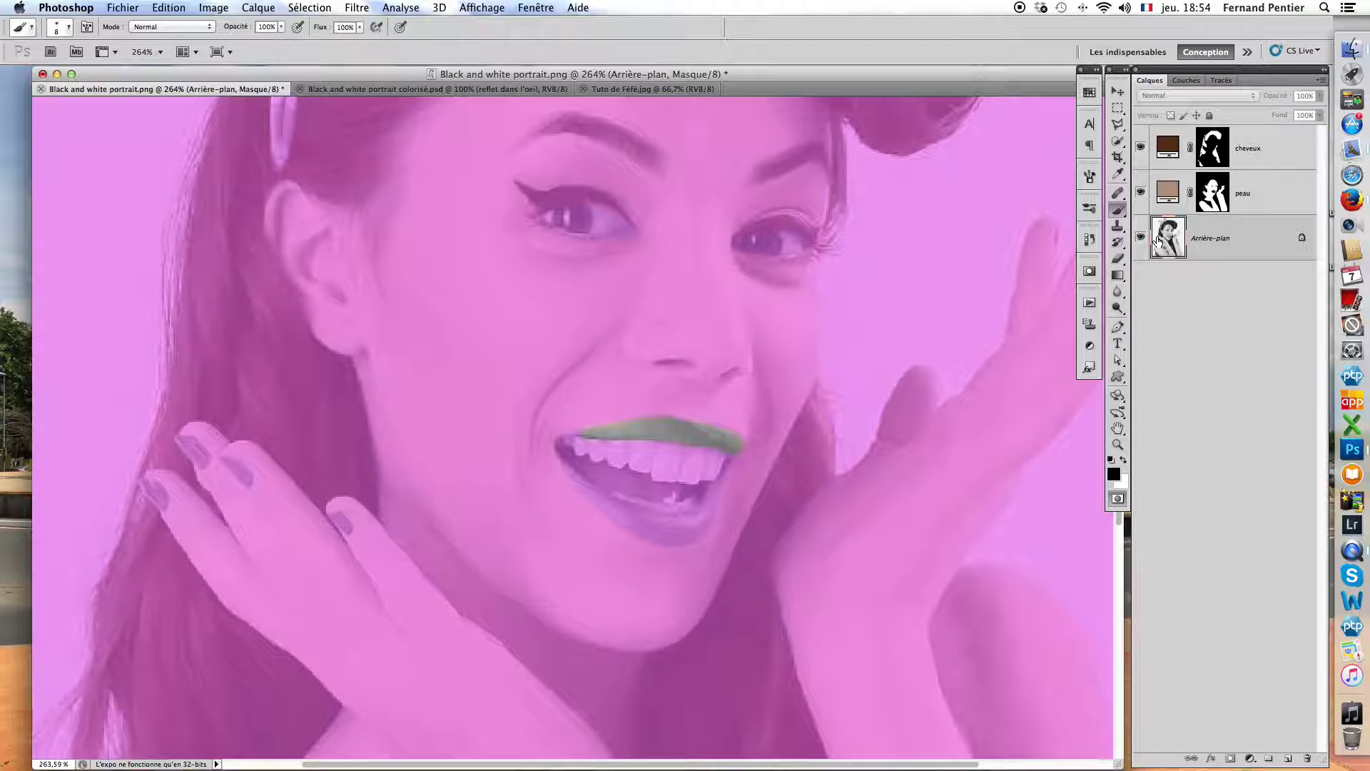
Turn the upper-lip quick mask into a selection, inspect its outline over the whole image, and discard it.
key(q)
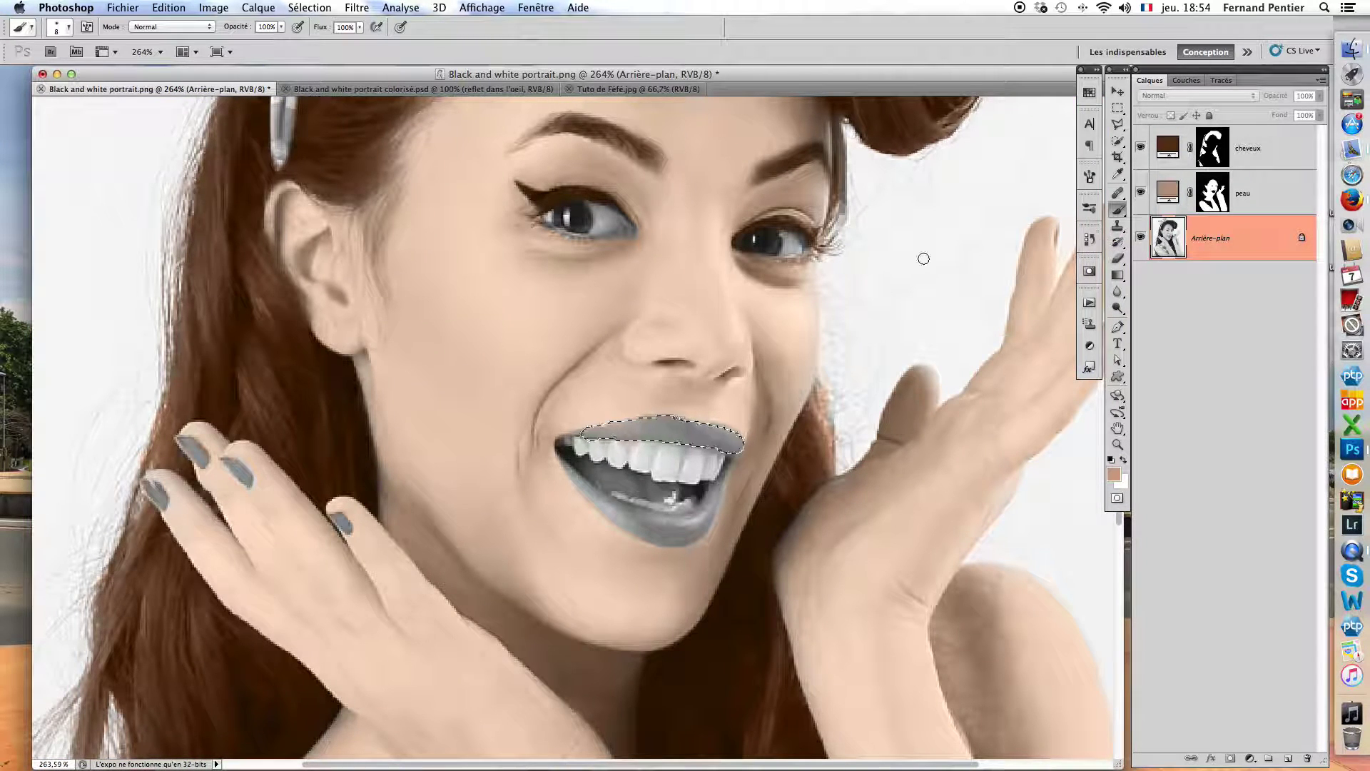
scroll(908, 269, down, 10)
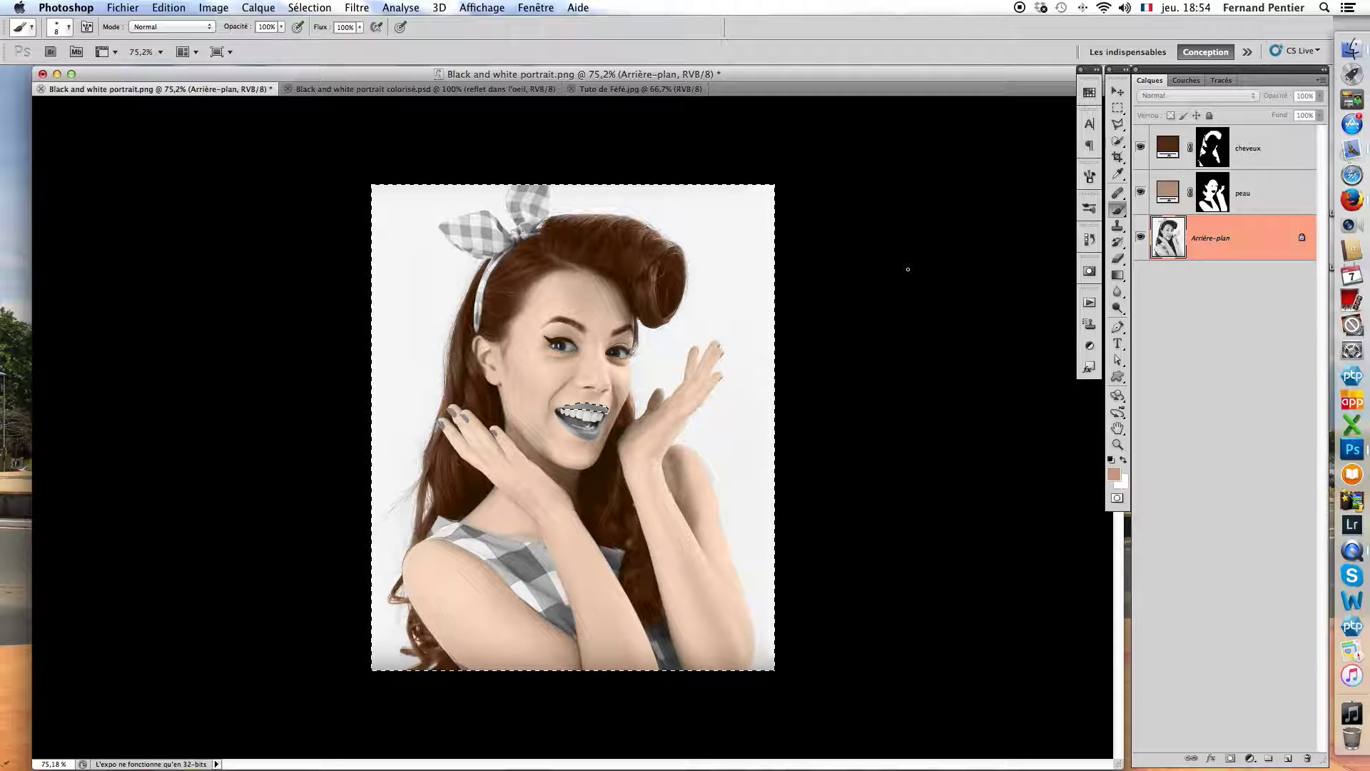
scroll(908, 269, up, 8)
scroll(908, 269, down, 4)
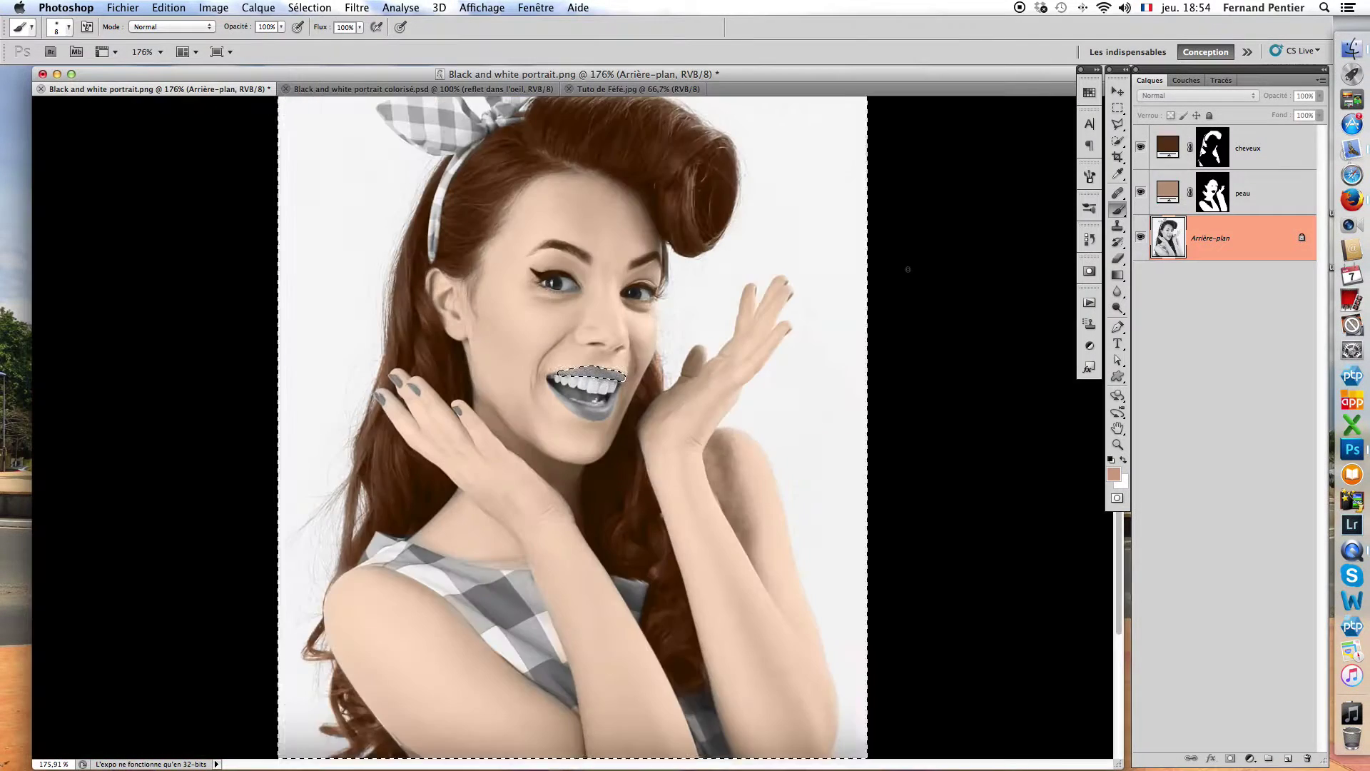
scroll(908, 269, down, 8)
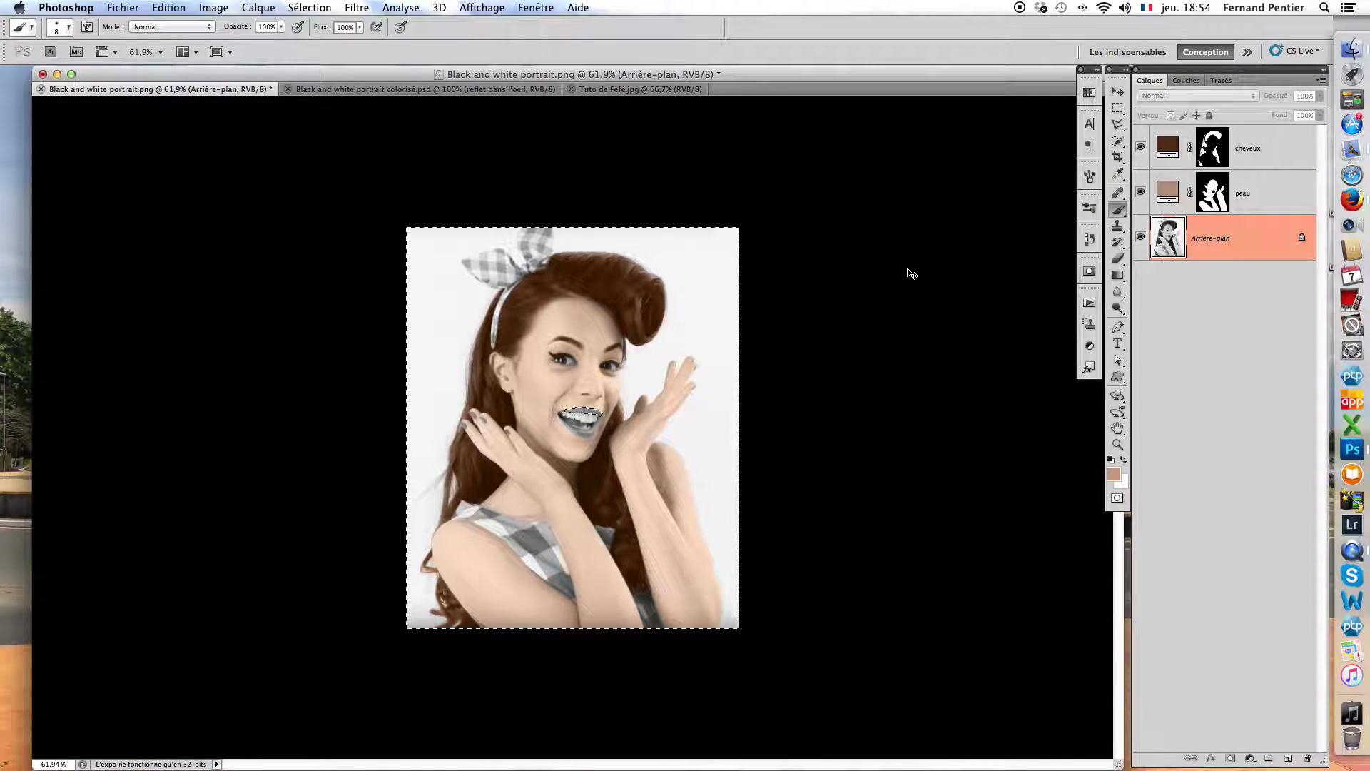
scroll(600, 418, up, 8)
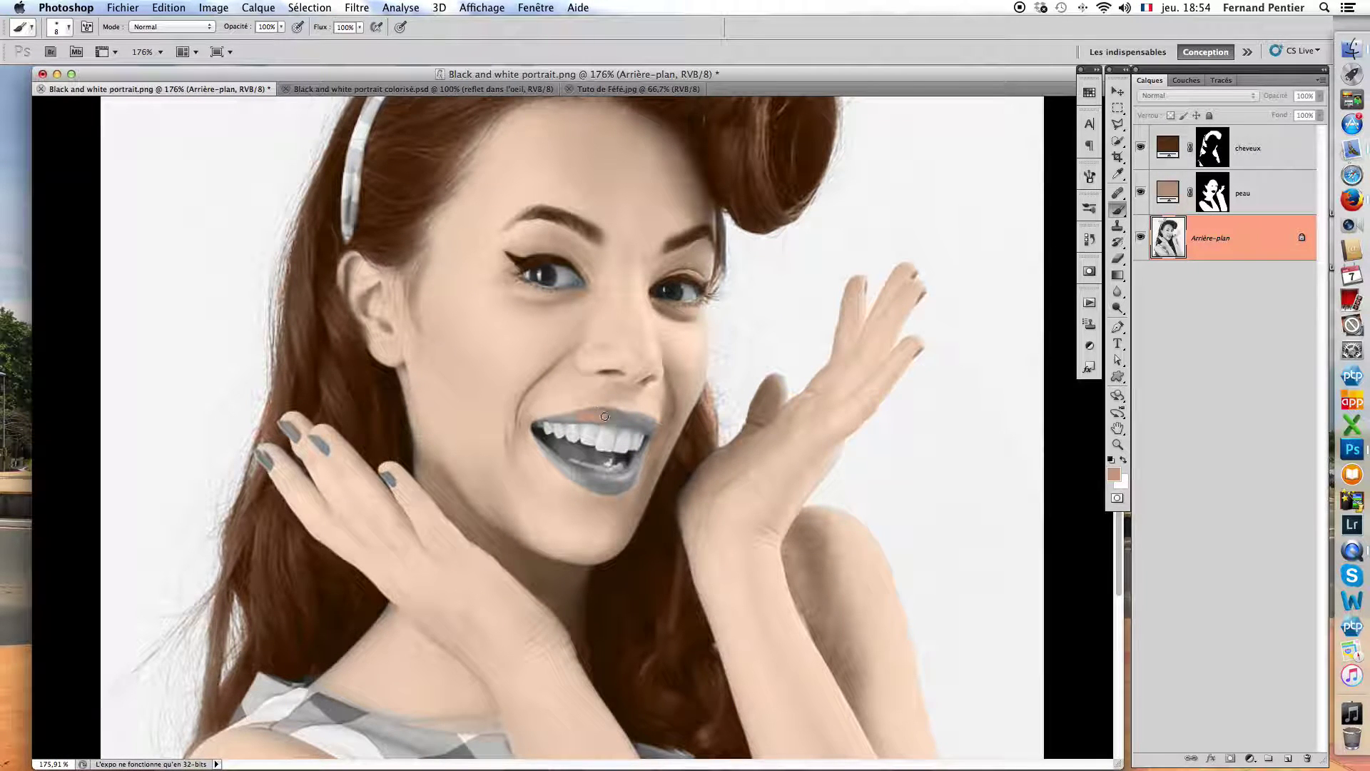
key(super+z)
Paint both the upper and lower lips in Quick Mask mode and convert the mask into a selection.
key(q)
scroll(587, 425, up, 4)
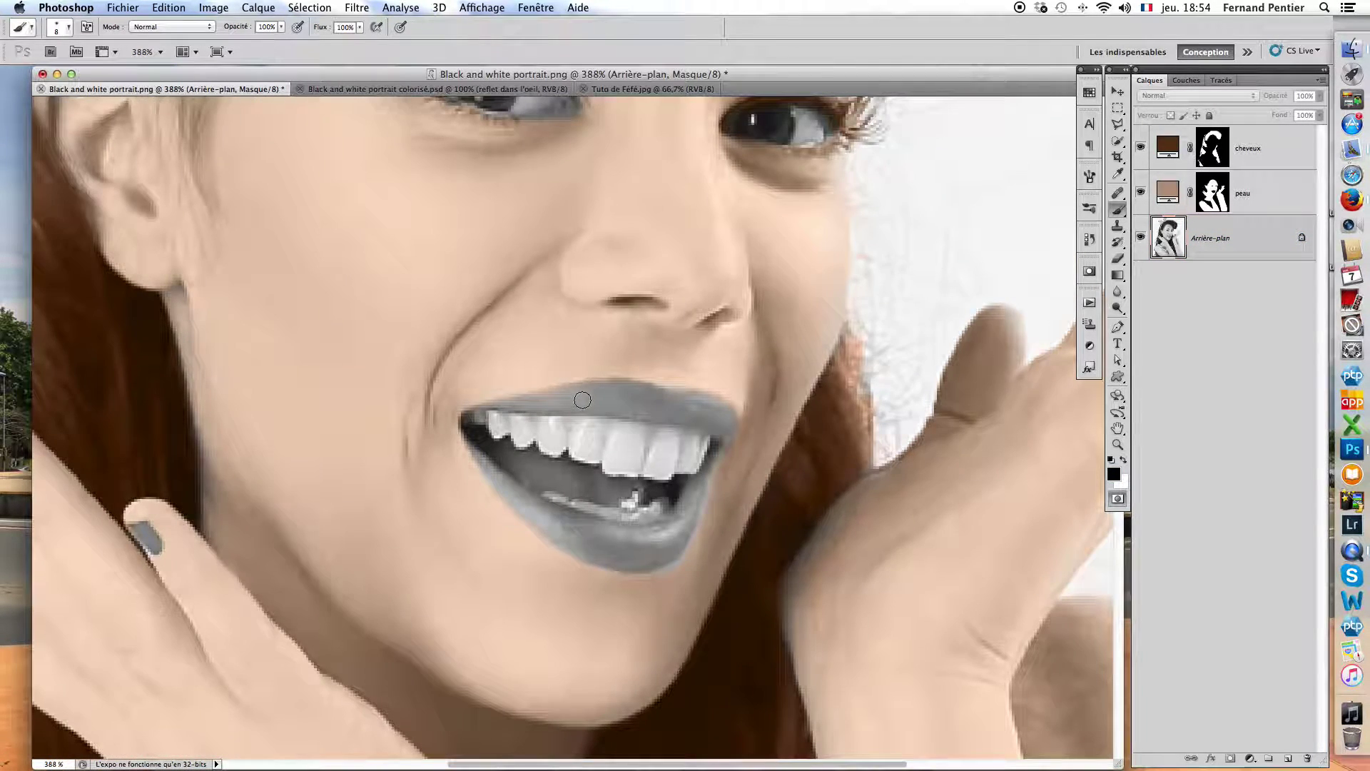
scroll(582, 400, down, 2)
mouse_move(550, 401)
mouse_down()
mouse_move(640, 405)
mouse_move(589, 393)
mouse_move(533, 406)
mouse_move(655, 408)
mouse_move(614, 397)
mouse_move(669, 417)
mouse_move(668, 414)
mouse_up()
mouse_move(643, 477)
mouse_down()
mouse_move(575, 477)
mouse_move(515, 427)
mouse_move(574, 485)
mouse_move(642, 483)
mouse_move(602, 497)
mouse_move(589, 492)
mouse_move(635, 478)
mouse_move(654, 444)
mouse_move(633, 480)
mouse_up()
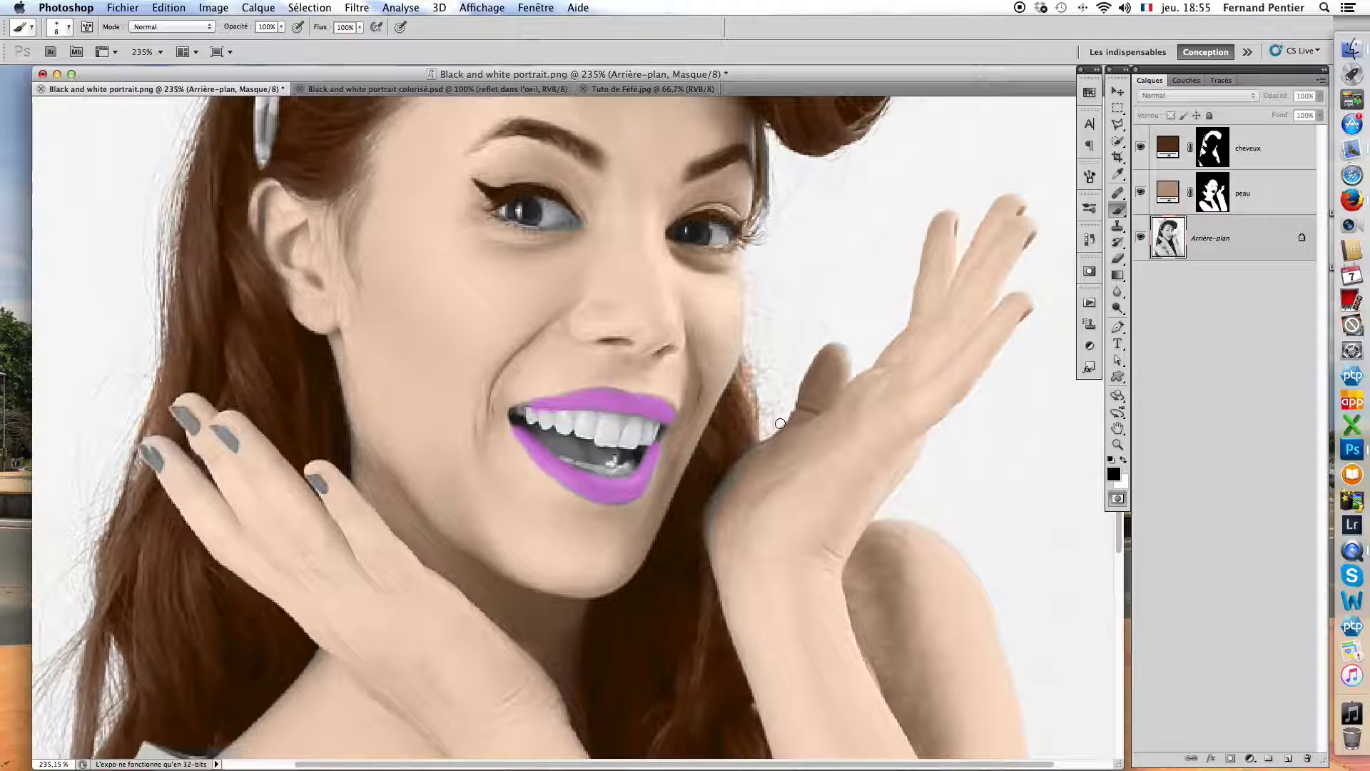
key(q)
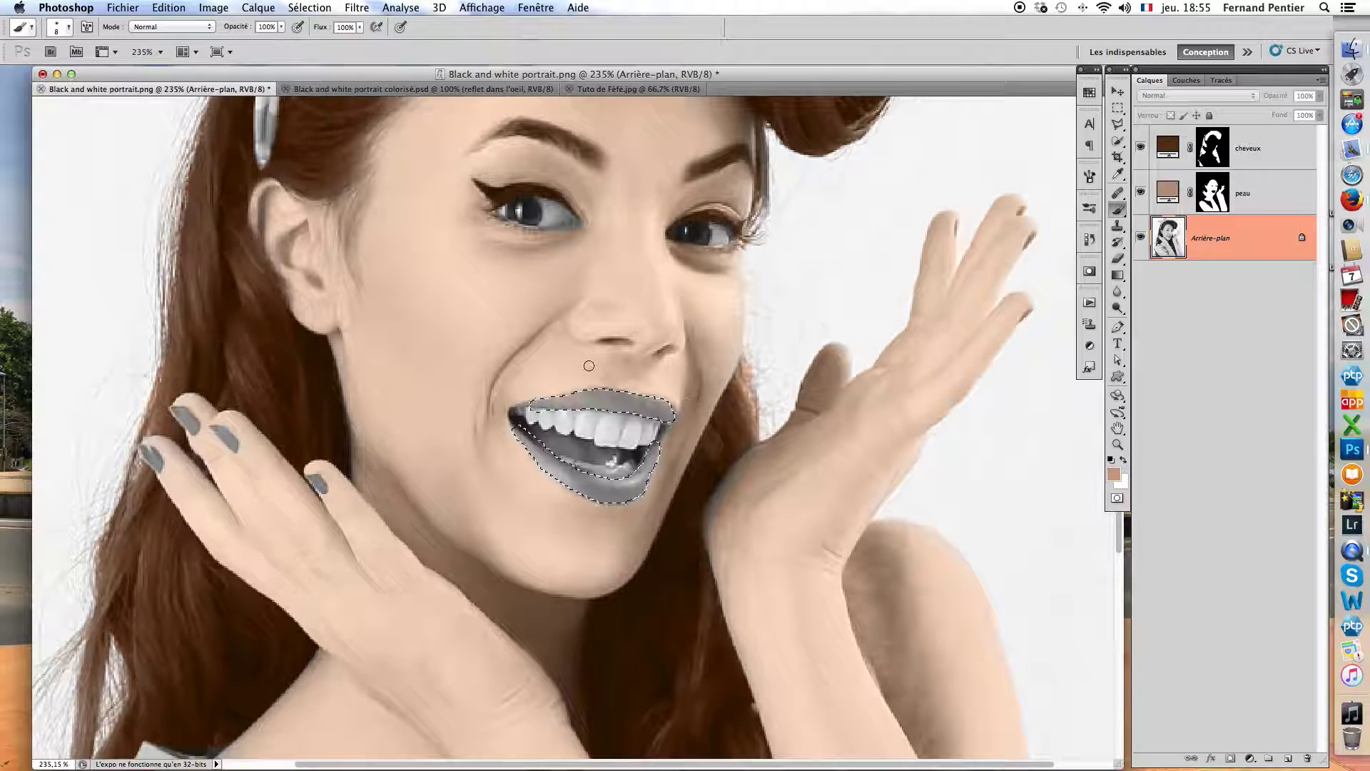
Create a solid-colour fill layer from the lip selection, trying purple and orange before settling on pink #ee107e.
scroll(788, 446, down, 5)
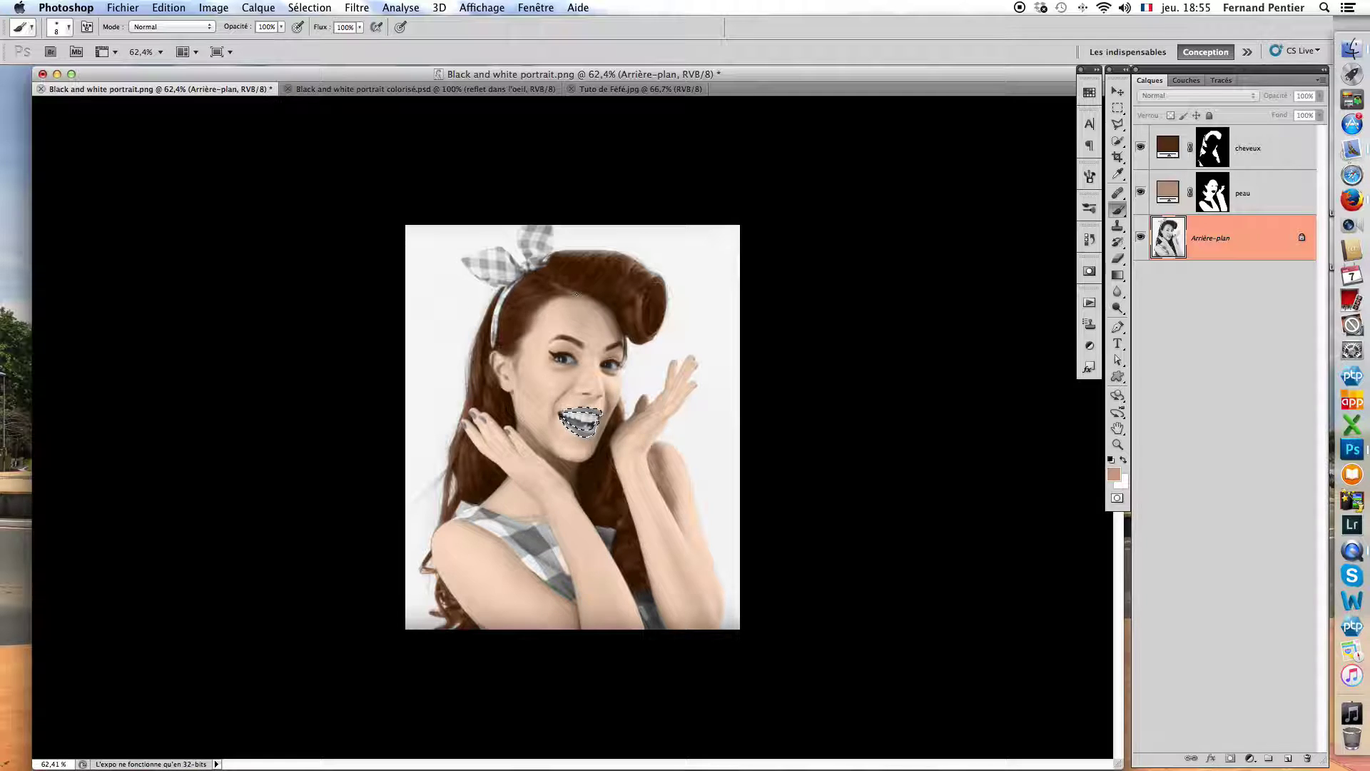
scroll(577, 294, up, 5)
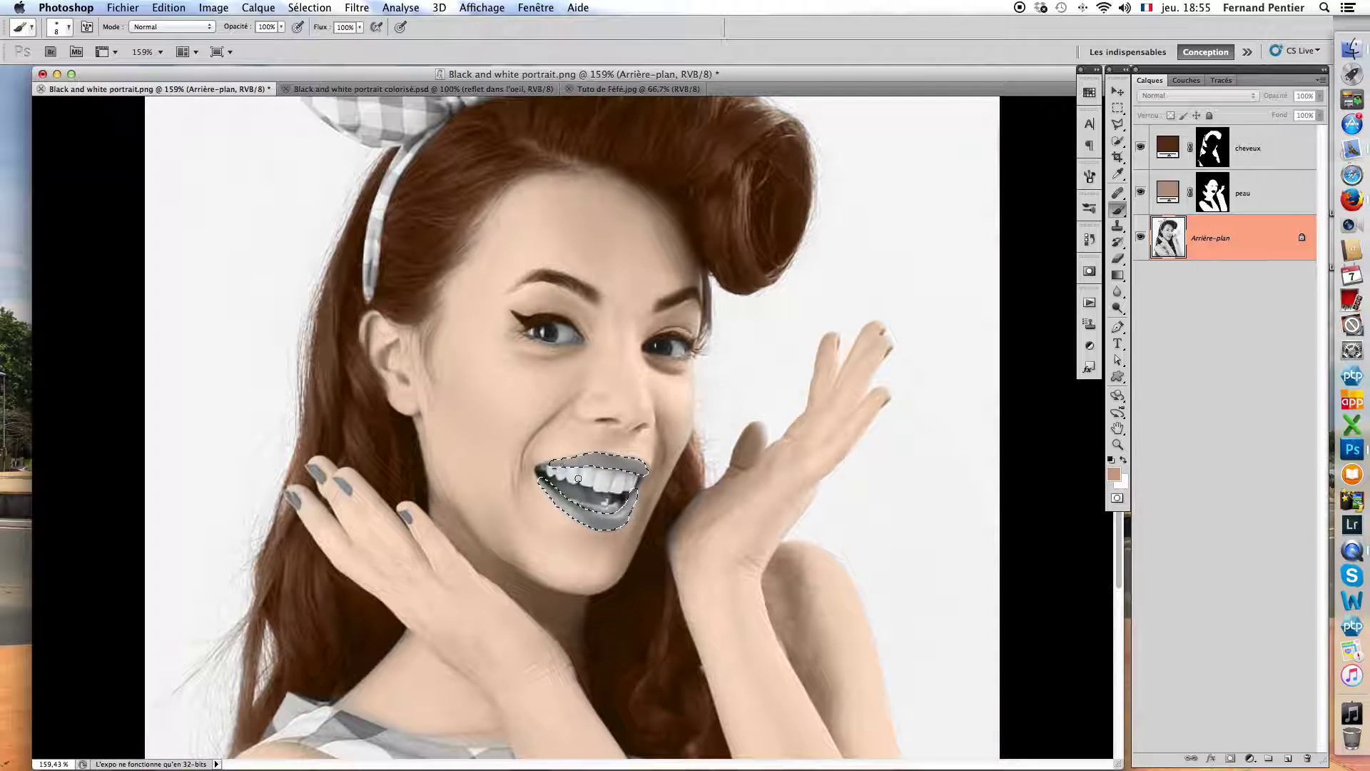
scroll(632, 501, up, 3)
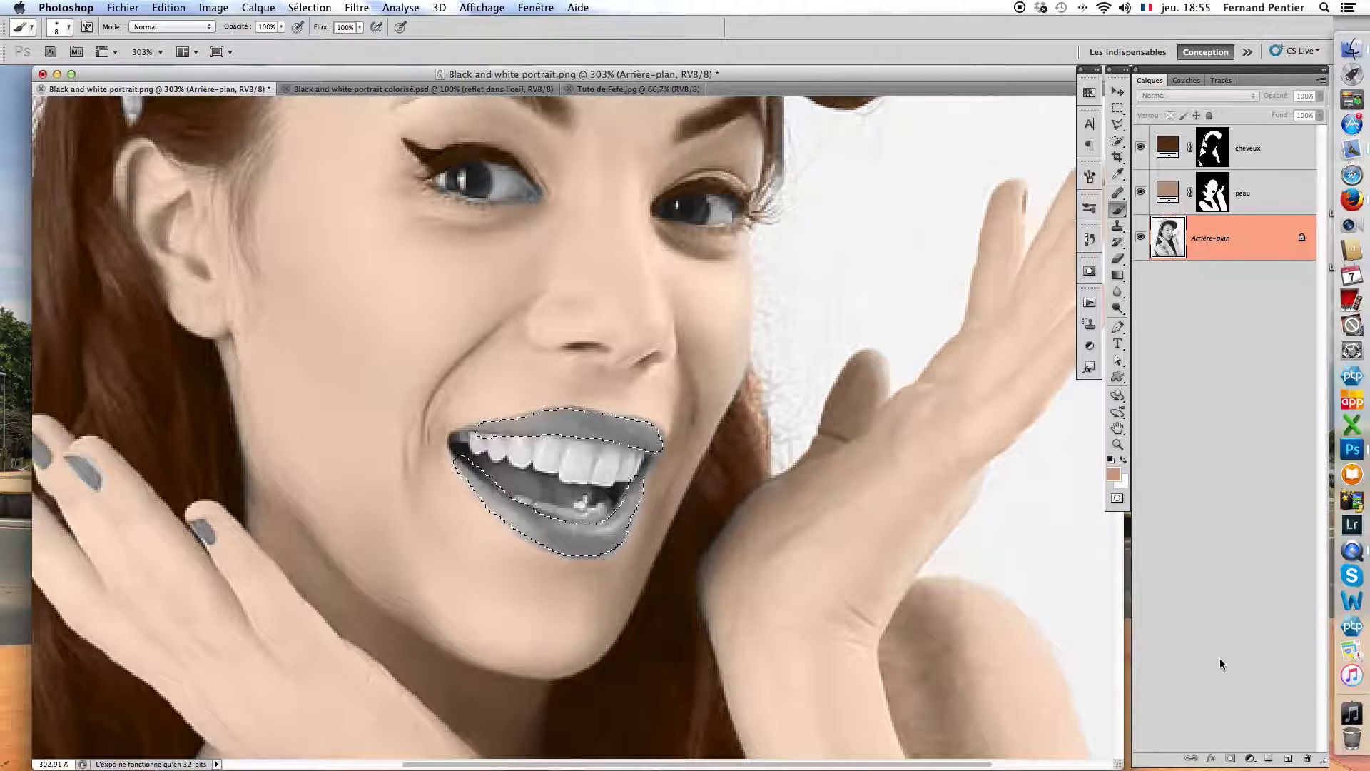
click(1250, 760)
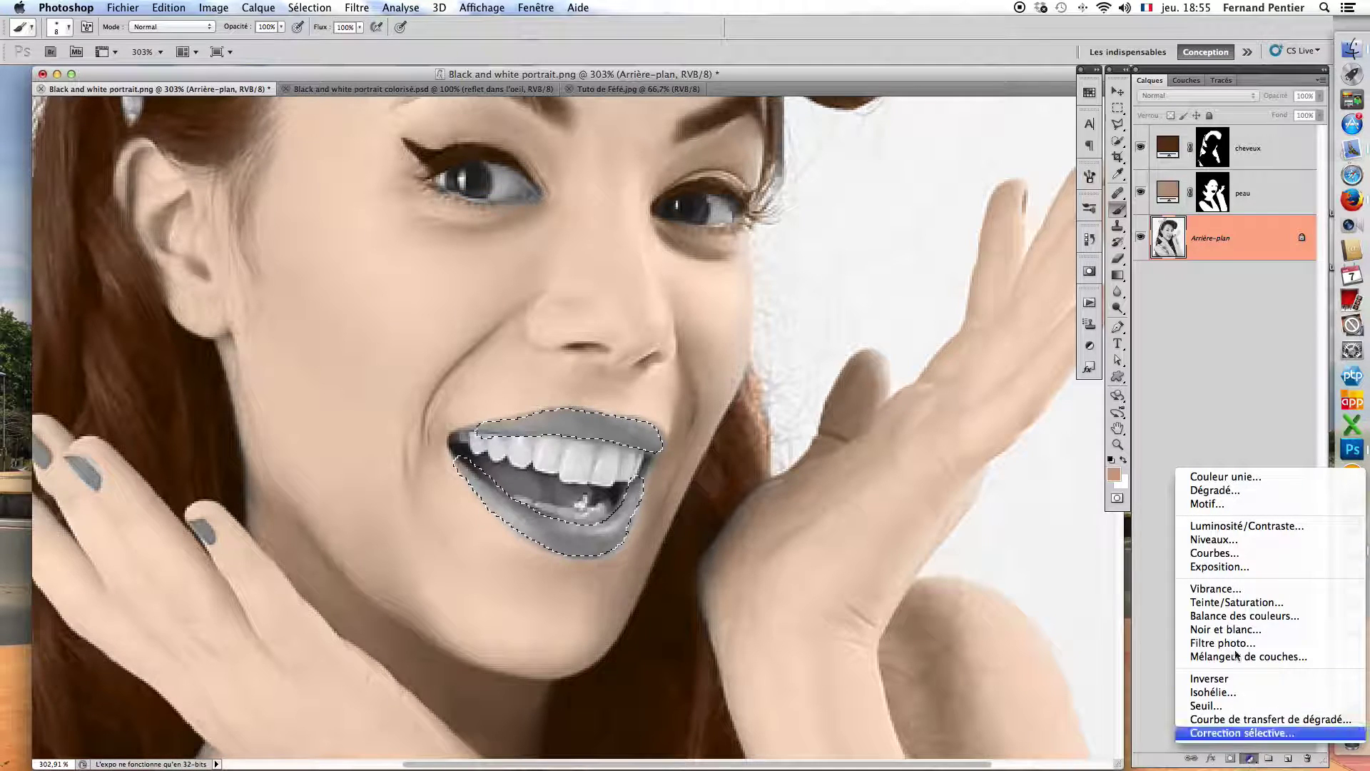
click(1226, 477)
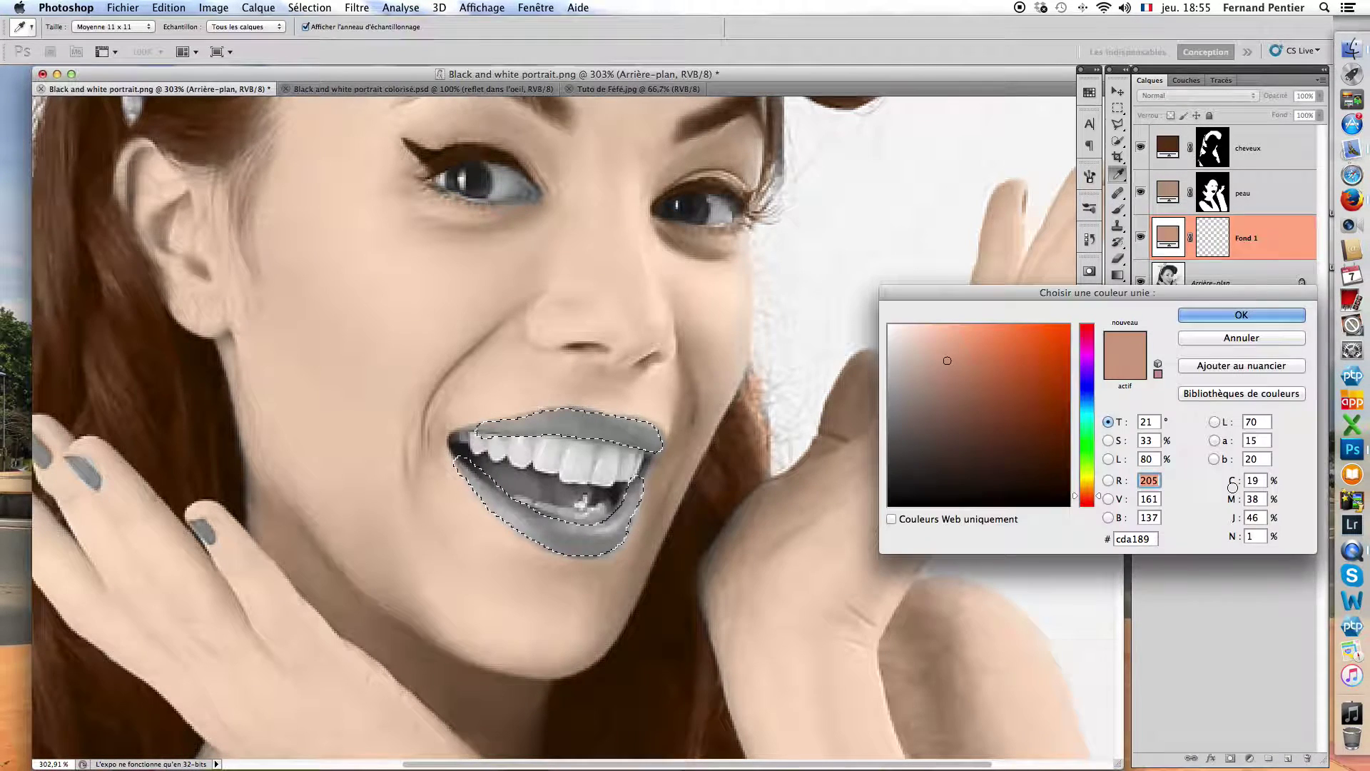
click(1083, 359)
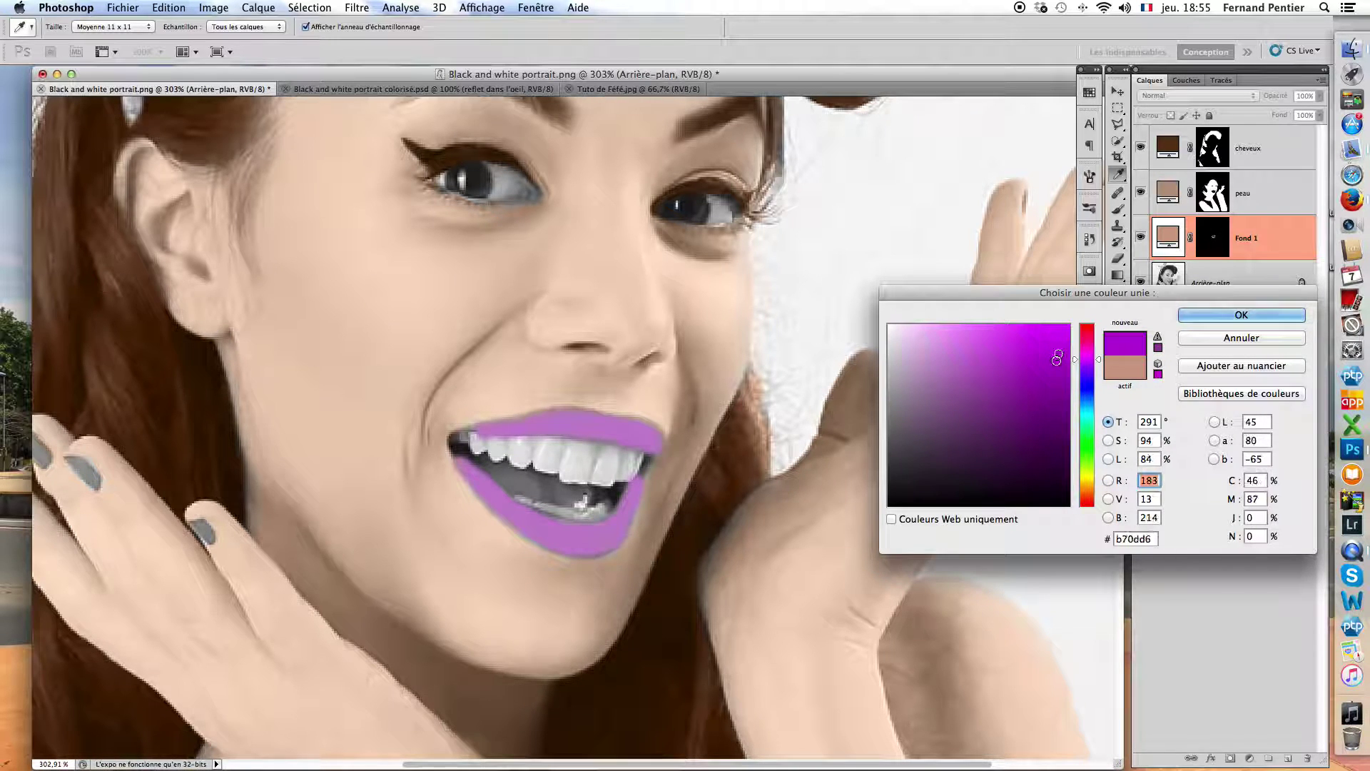
click(1059, 353)
drag(1092, 361, 1092, 338)
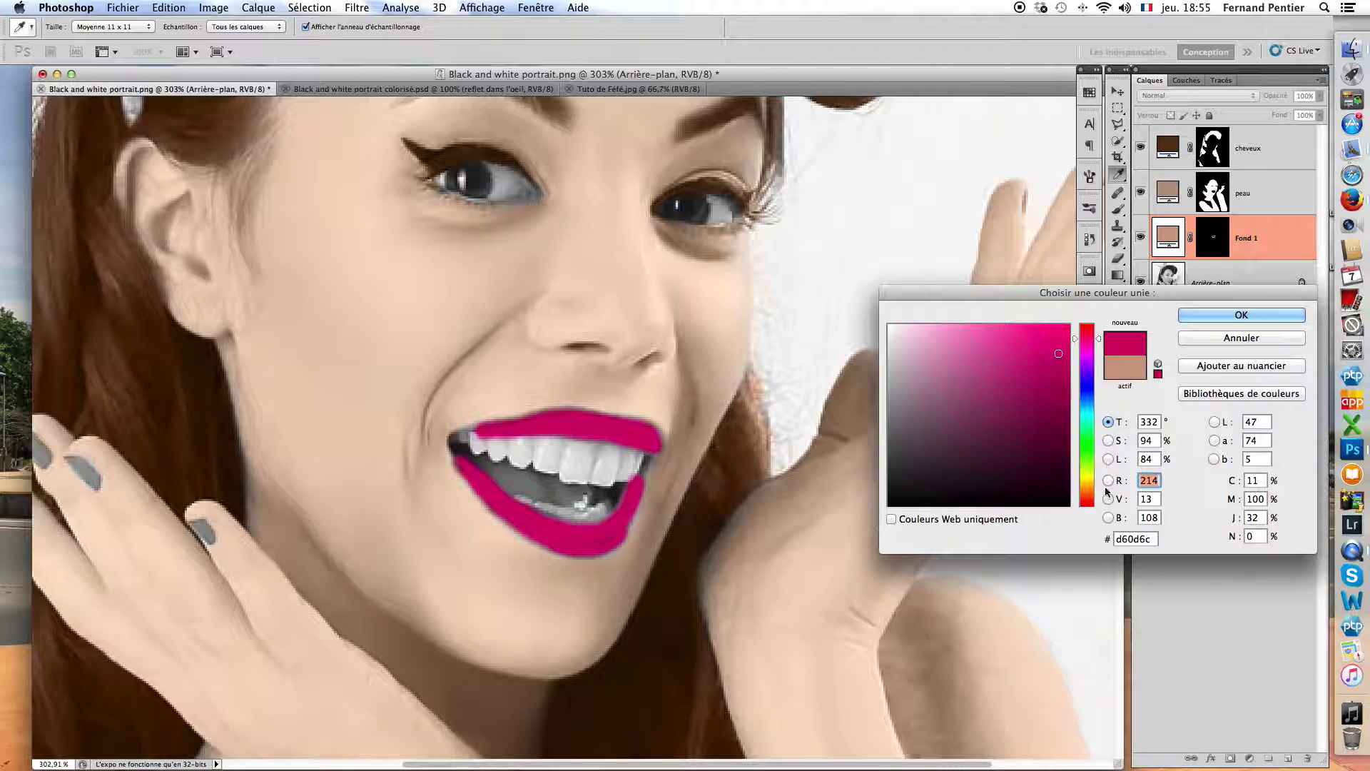
click(1089, 492)
click(1052, 342)
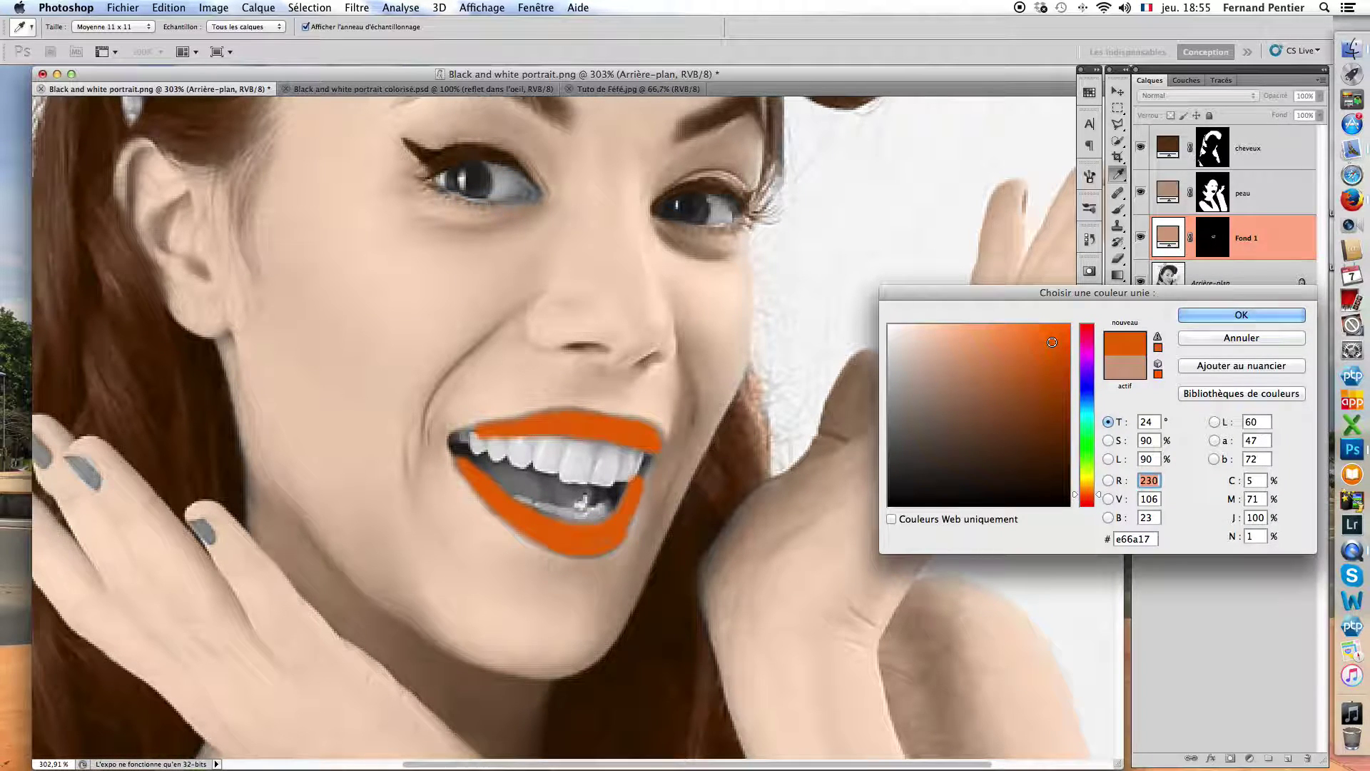
click(1075, 339)
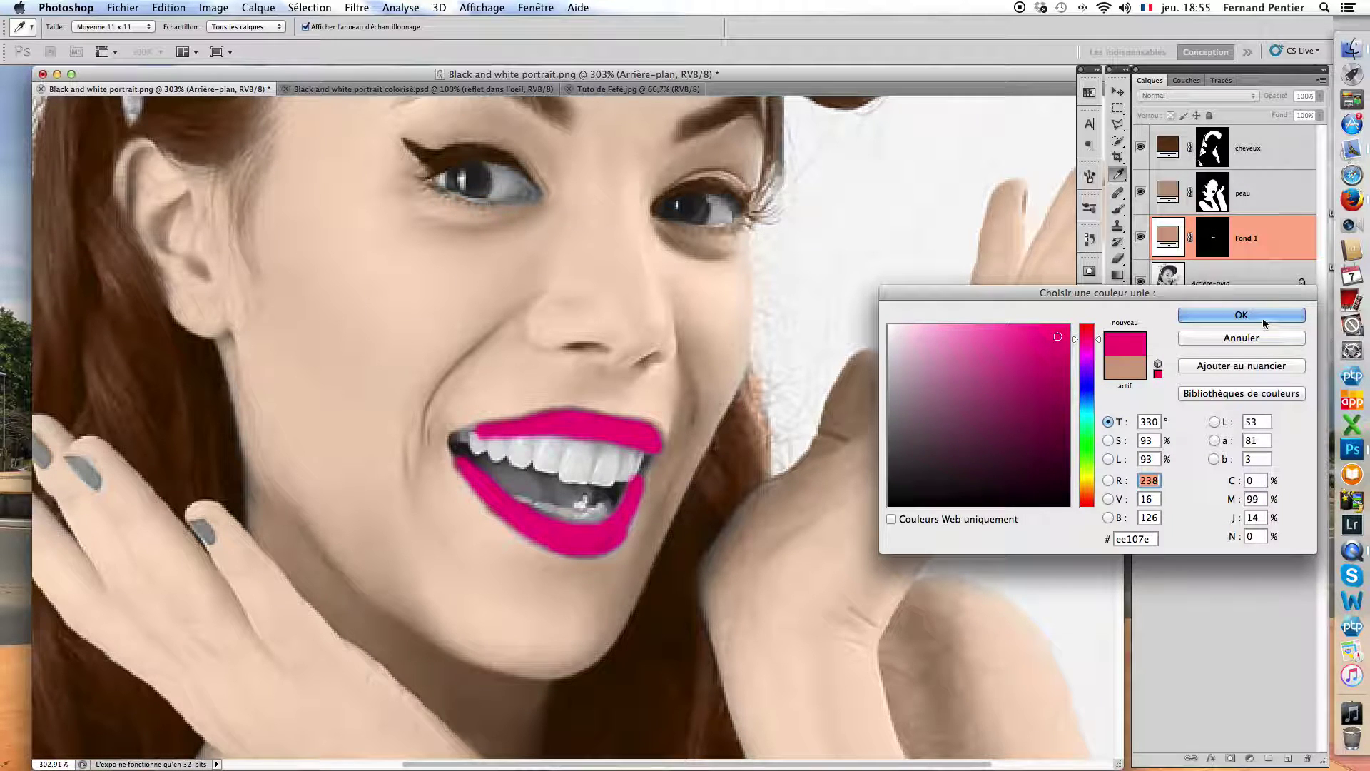
click(1262, 319)
Set the pink lip layer's blend mode to Couleur, compare it hidden and shown, and lower its opacity to 70%.
click(1177, 95)
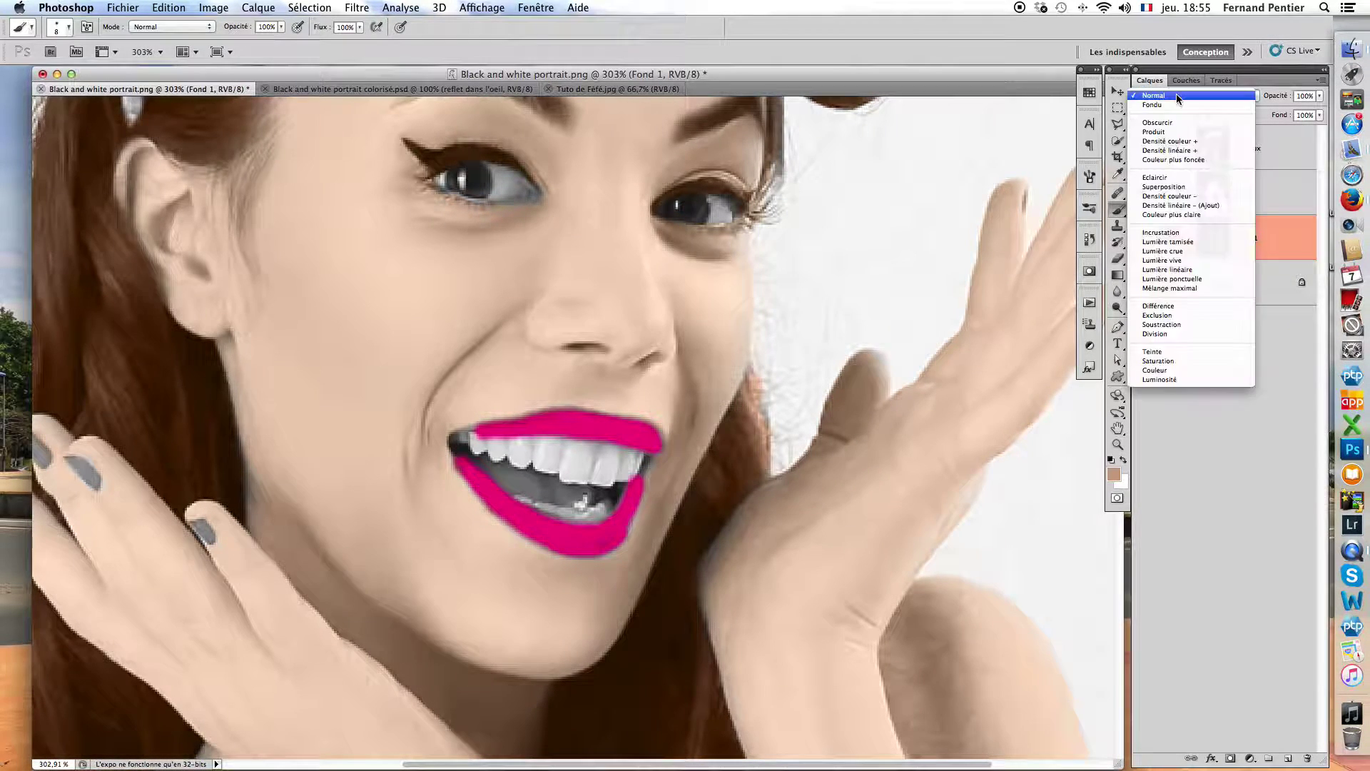
click(1189, 369)
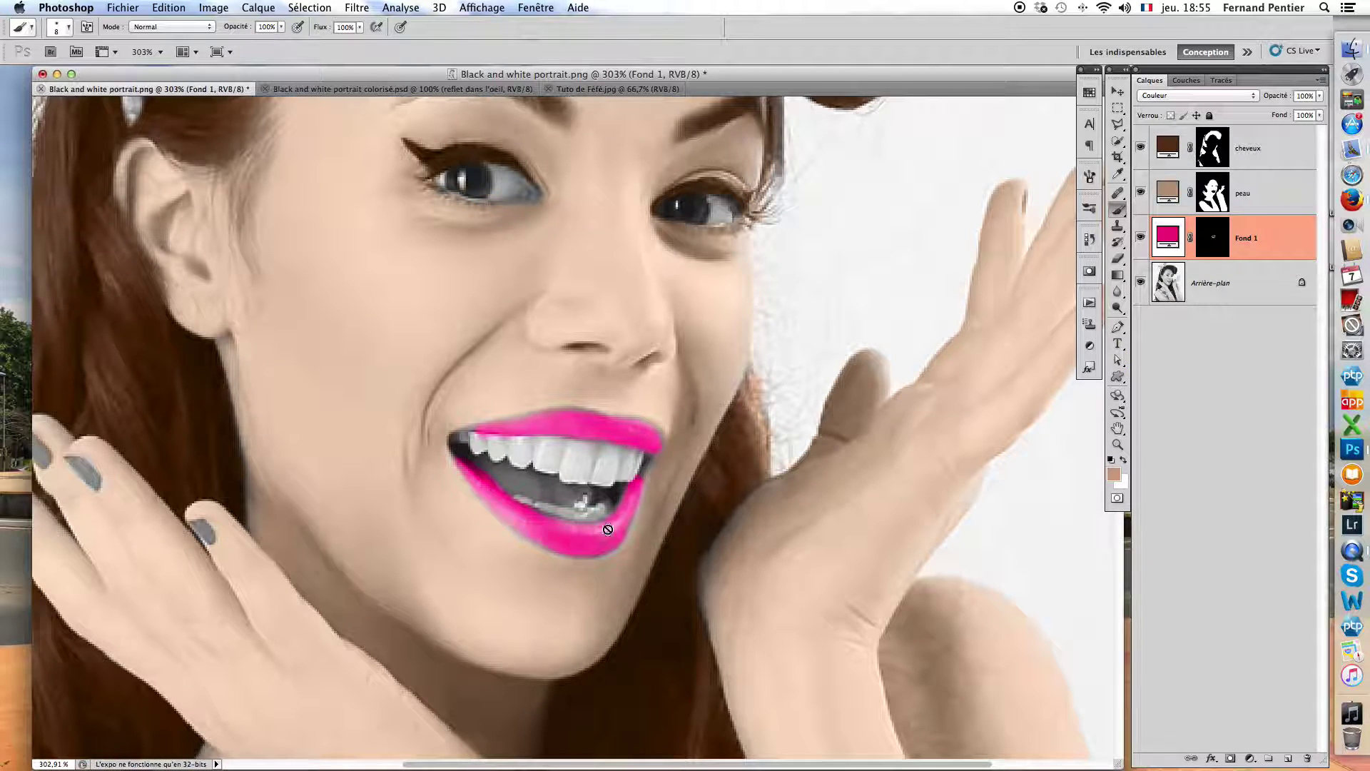
click(1142, 238)
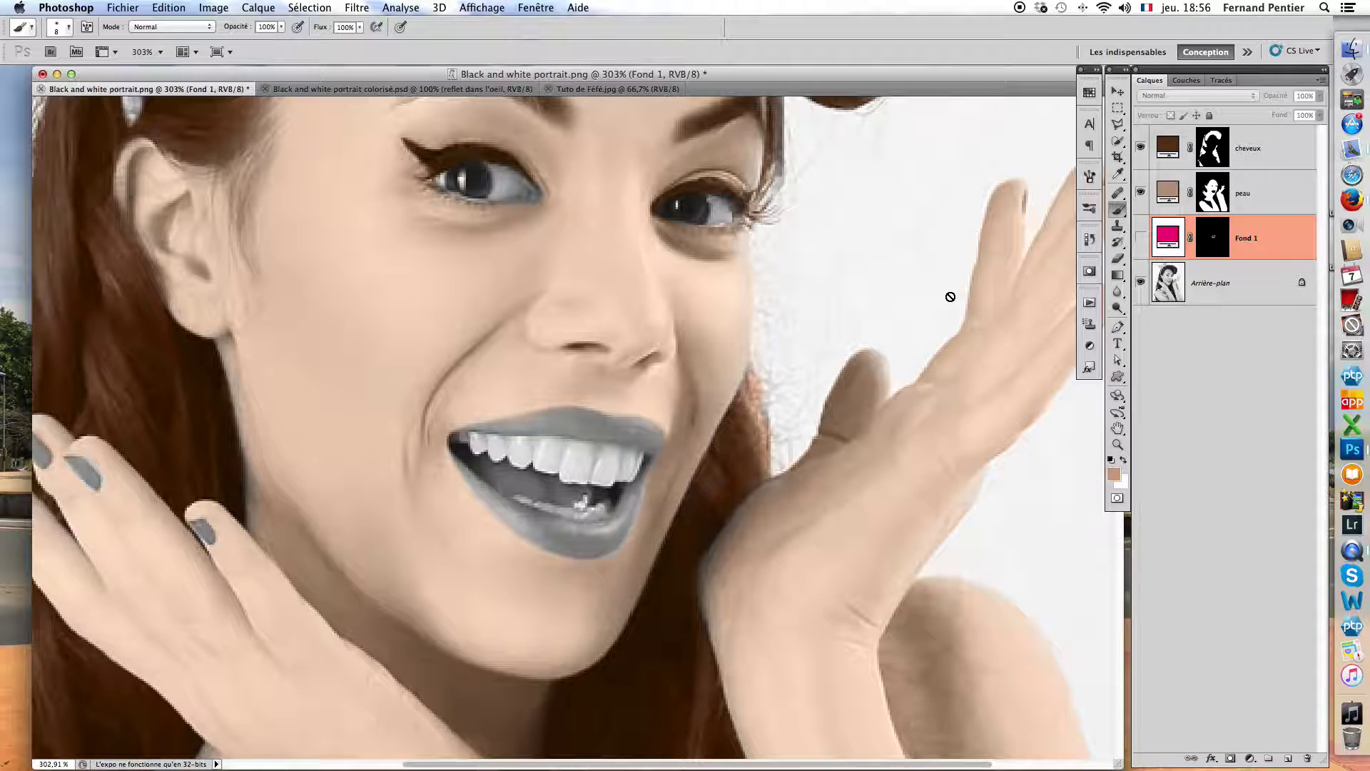
click(1141, 238)
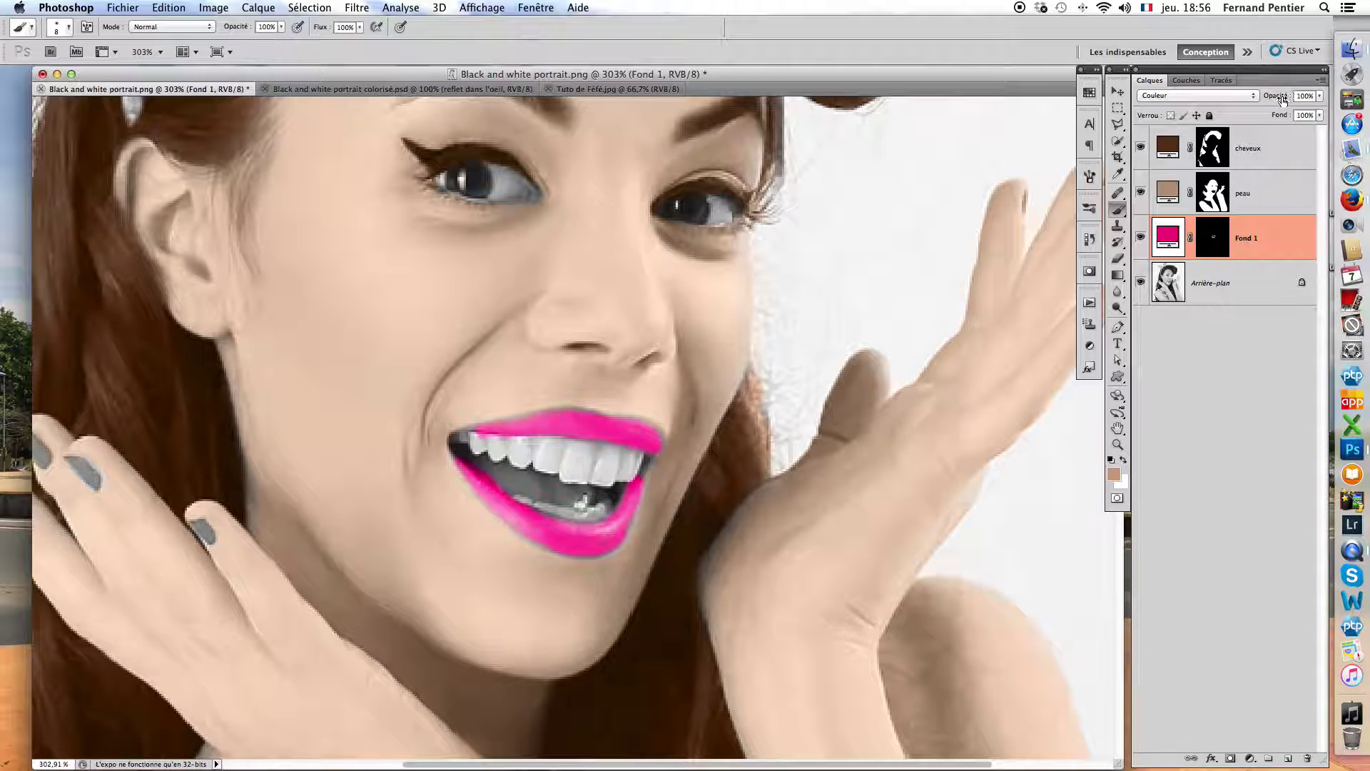
key(v)
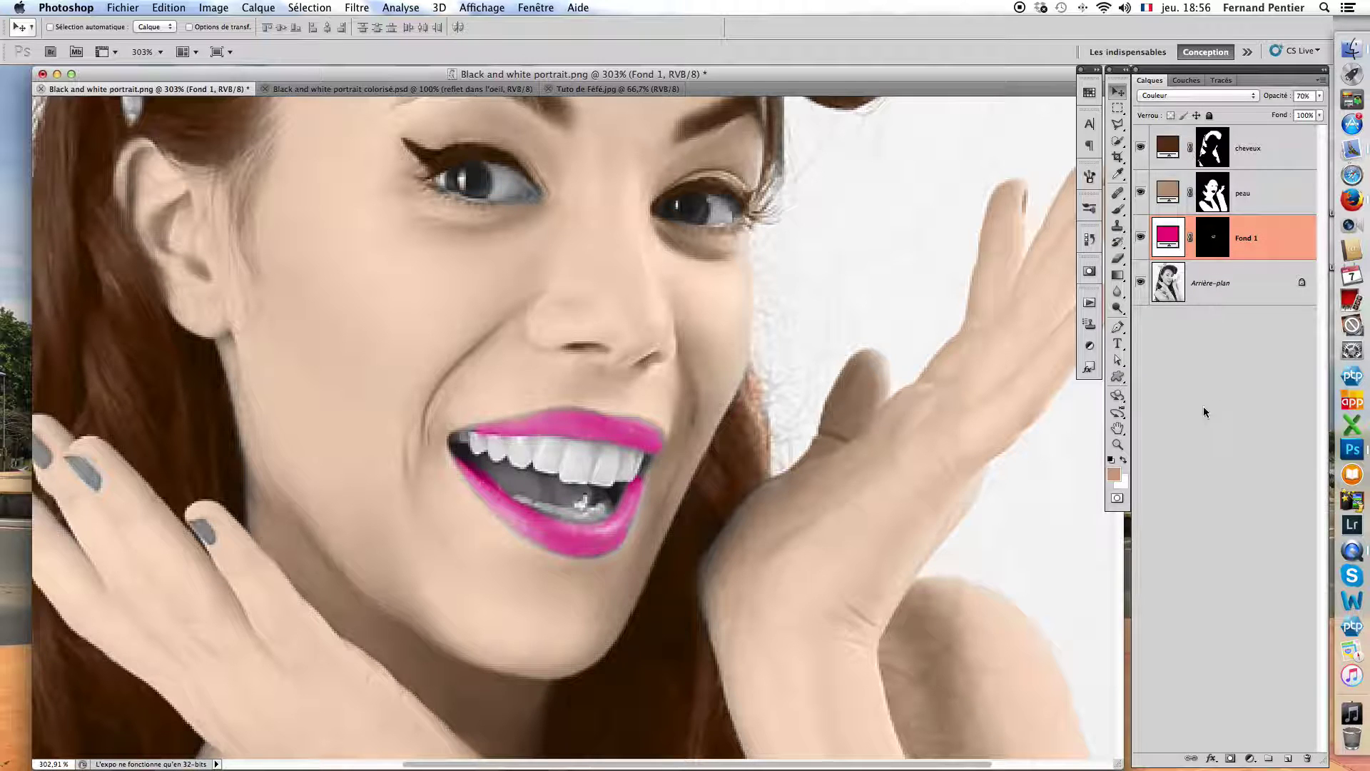
Paint the teeth and inner mouth edges out of the pink lip layer's mask in black with a small brush.
click(1212, 240)
key(b)
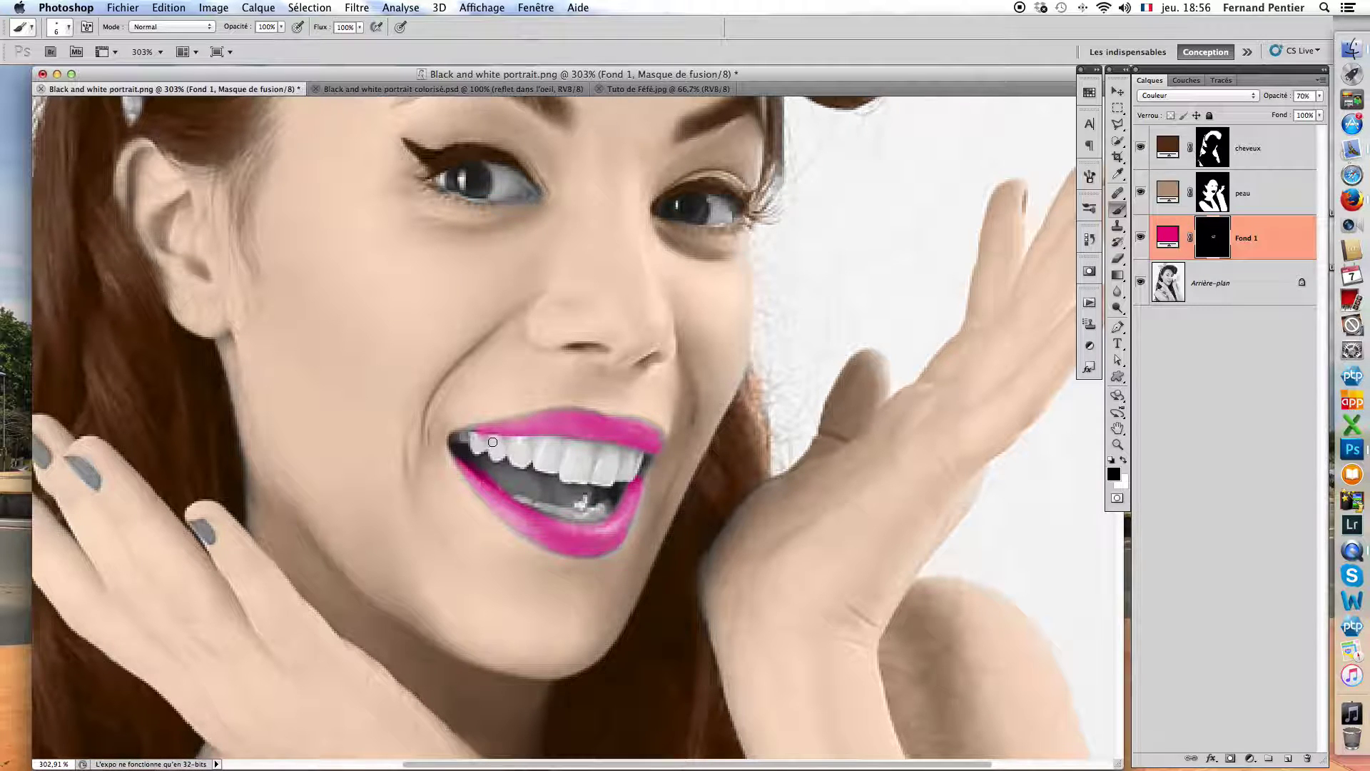
drag(481, 441, 563, 446)
drag(602, 447, 645, 461)
mouse_move(480, 474)
mouse_down()
mouse_move(554, 508)
mouse_move(599, 510)
mouse_up()
Refine the lip layer's mask in white along the lower and upper lips, varying the small brush's size.
key(bracketleft)
key(bracketleft)
key(x)
key(bracketright)
key(bracketright)
key(bracketright)
key(bracketleft)
key(bracketleft)
mouse_move(639, 486)
mouse_down()
mouse_move(648, 457)
mouse_move(611, 522)
mouse_up()
key(bracketright)
key(bracketright)
mouse_move(573, 527)
mouse_down()
mouse_move(531, 512)
mouse_move(615, 524)
mouse_move(544, 526)
mouse_up()
mouse_move(534, 421)
mouse_down()
mouse_move(499, 425)
mouse_move(571, 419)
mouse_move(658, 438)
mouse_move(612, 452)
mouse_up()
scroll(638, 498, down, 10)
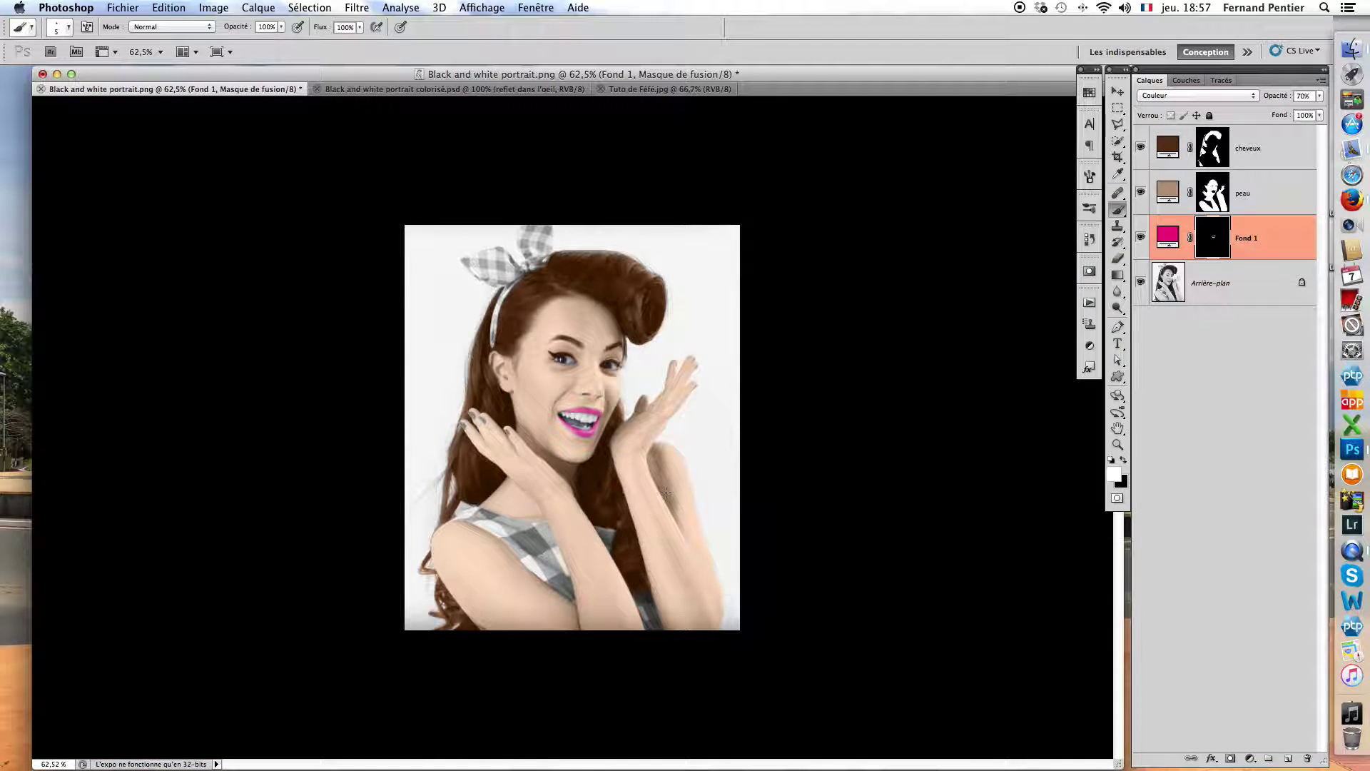
Select the front of the checked dress on the Arrière-plan layer with the Quick Selection tool.
key(f)
scroll(742, 438, up, 3)
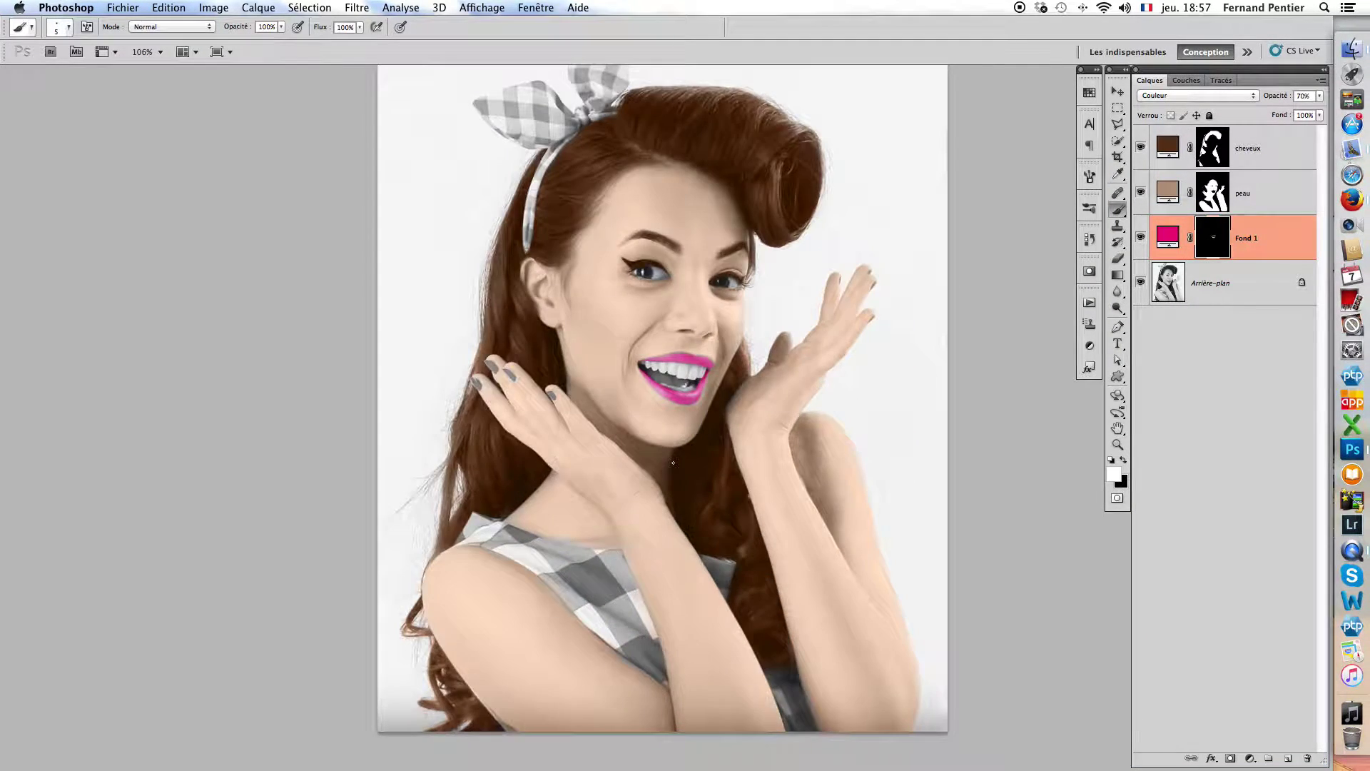
drag(720, 414, 646, 484)
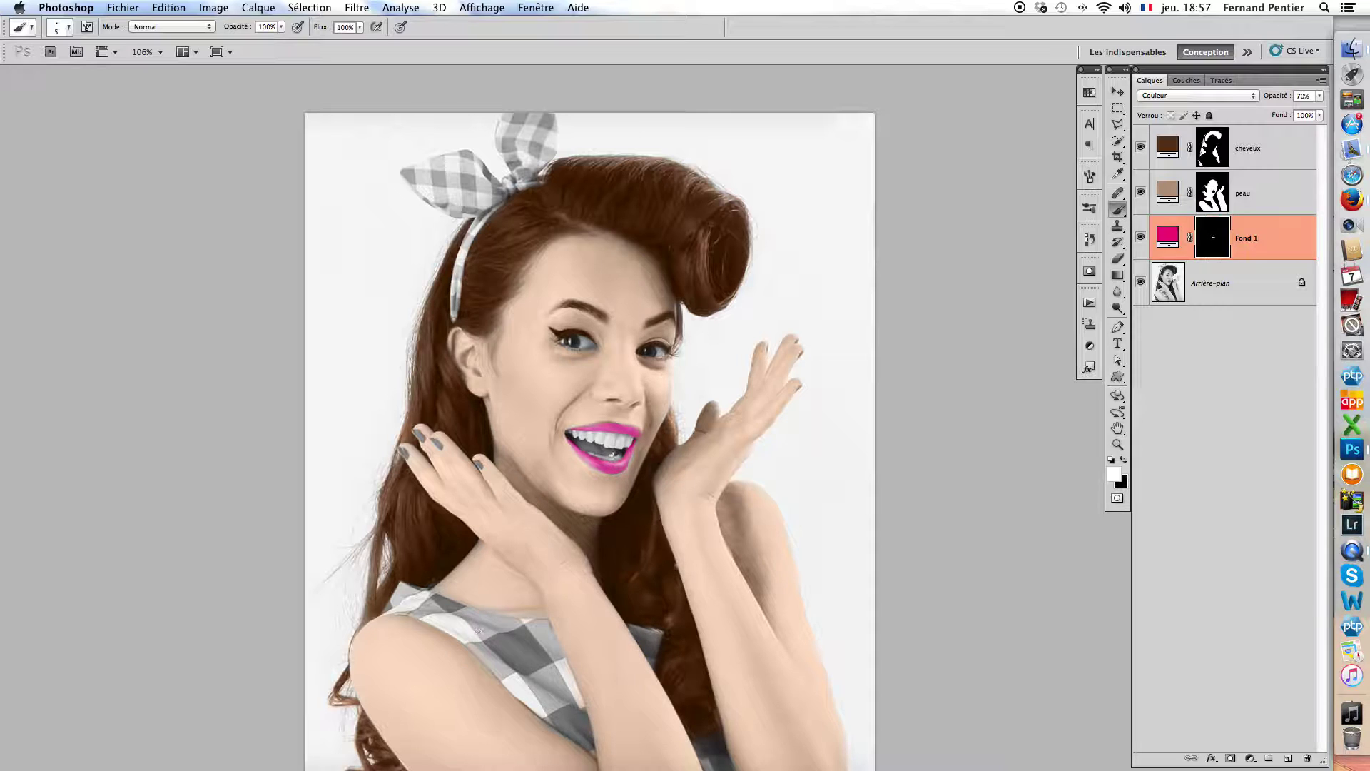
click(1161, 287)
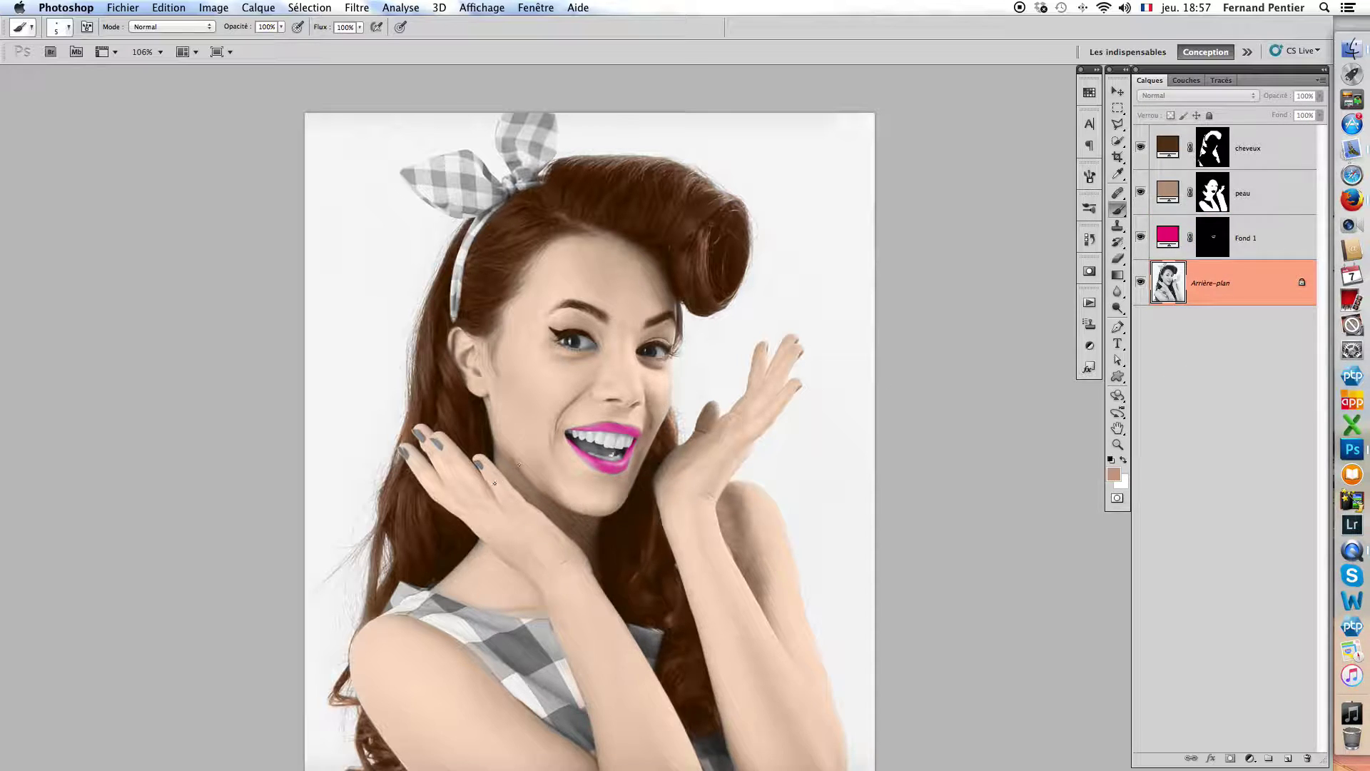
key(w)
mouse_move(416, 603)
mouse_down()
mouse_move(544, 661)
mouse_move(547, 684)
mouse_move(494, 646)
mouse_move(581, 726)
mouse_move(540, 633)
mouse_up()
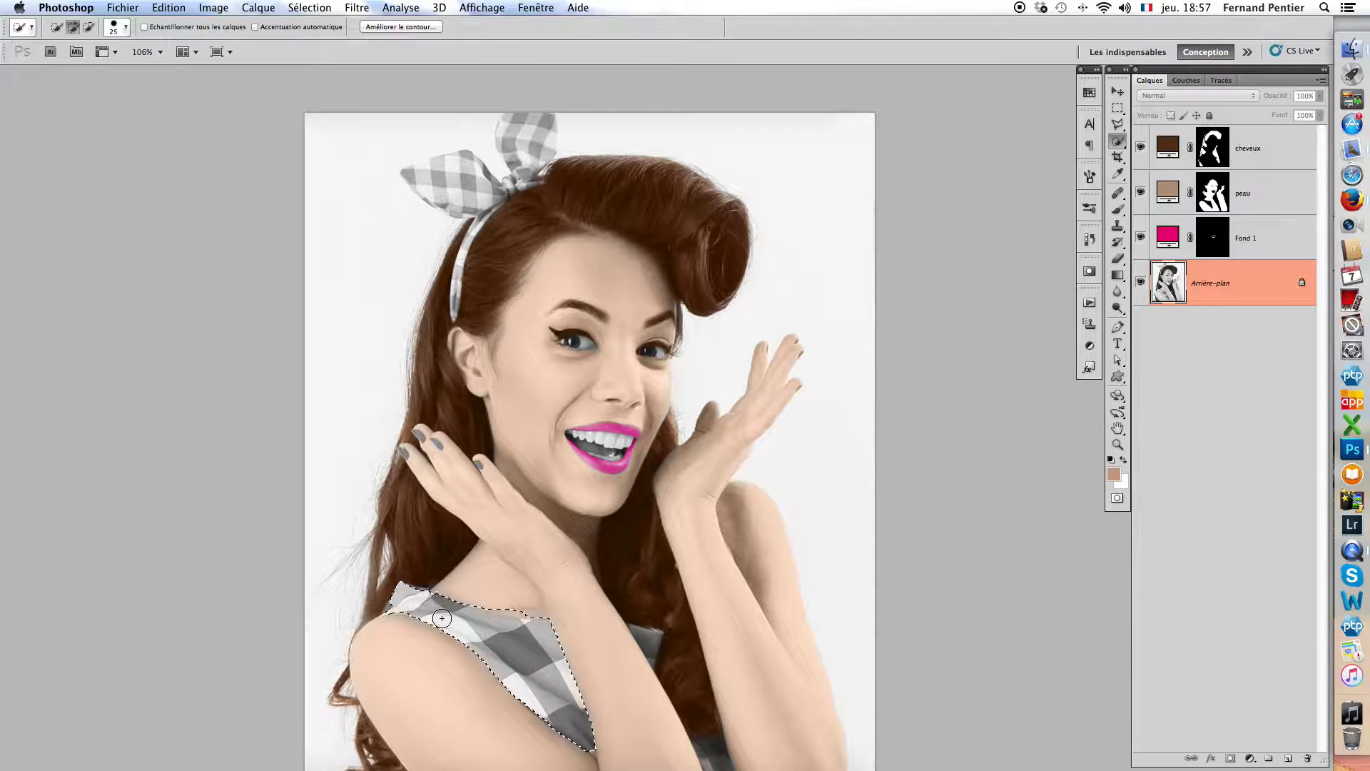
Refine the dress selection with a smaller brush, trimming the neckline and adding the shoulder corner and the collar piece behind the forearm.
scroll(442, 619, up, 5)
drag(712, 609, 605, 306)
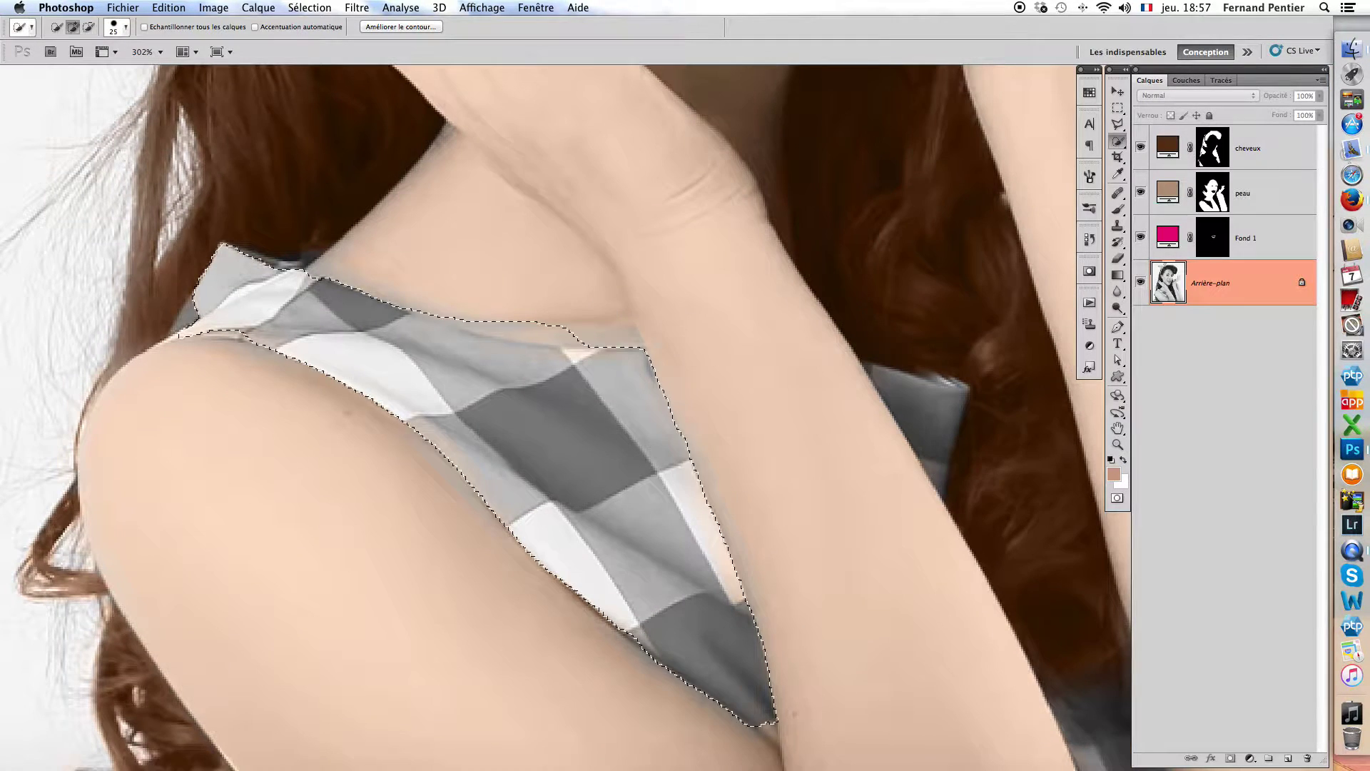
key(bracketleft)
key(bracketleft)
key(bracketleft)
key(bracketleft)
key(alt)
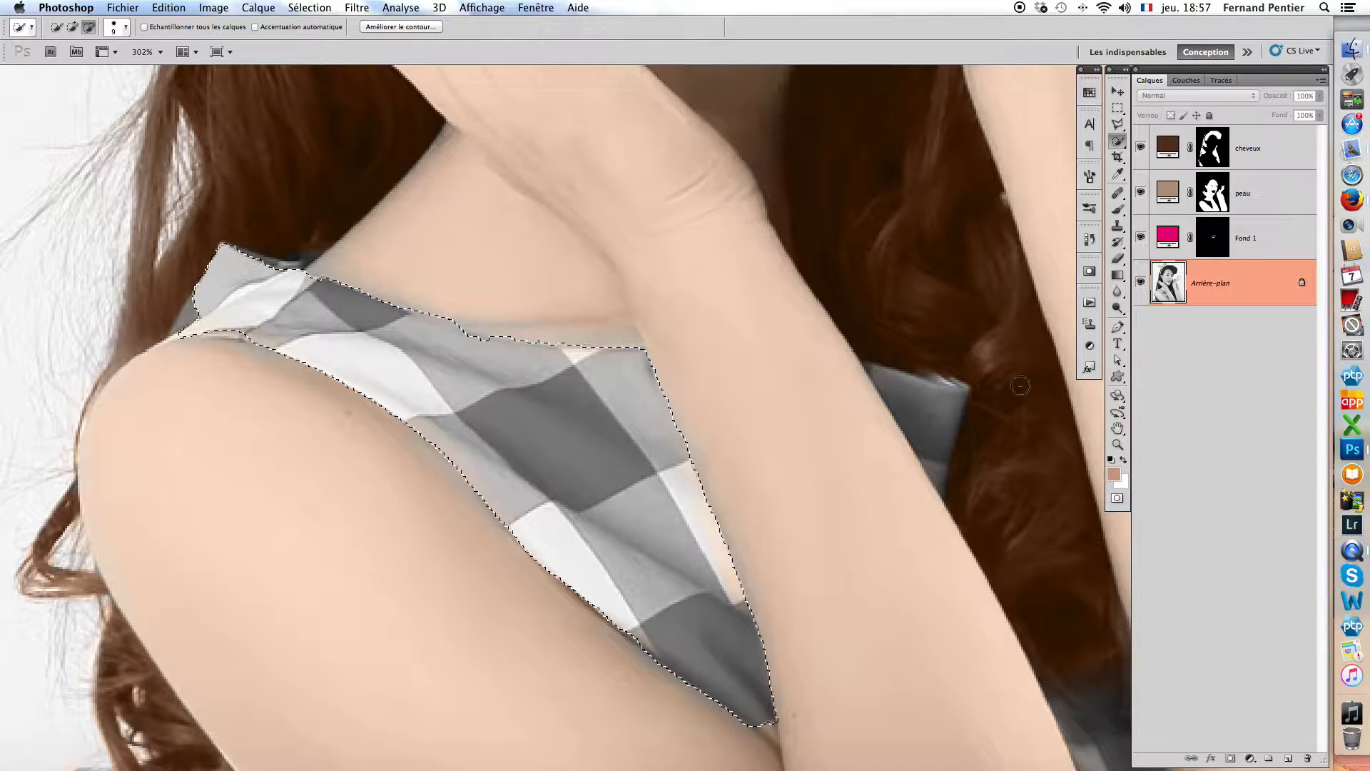
drag(903, 384, 922, 417)
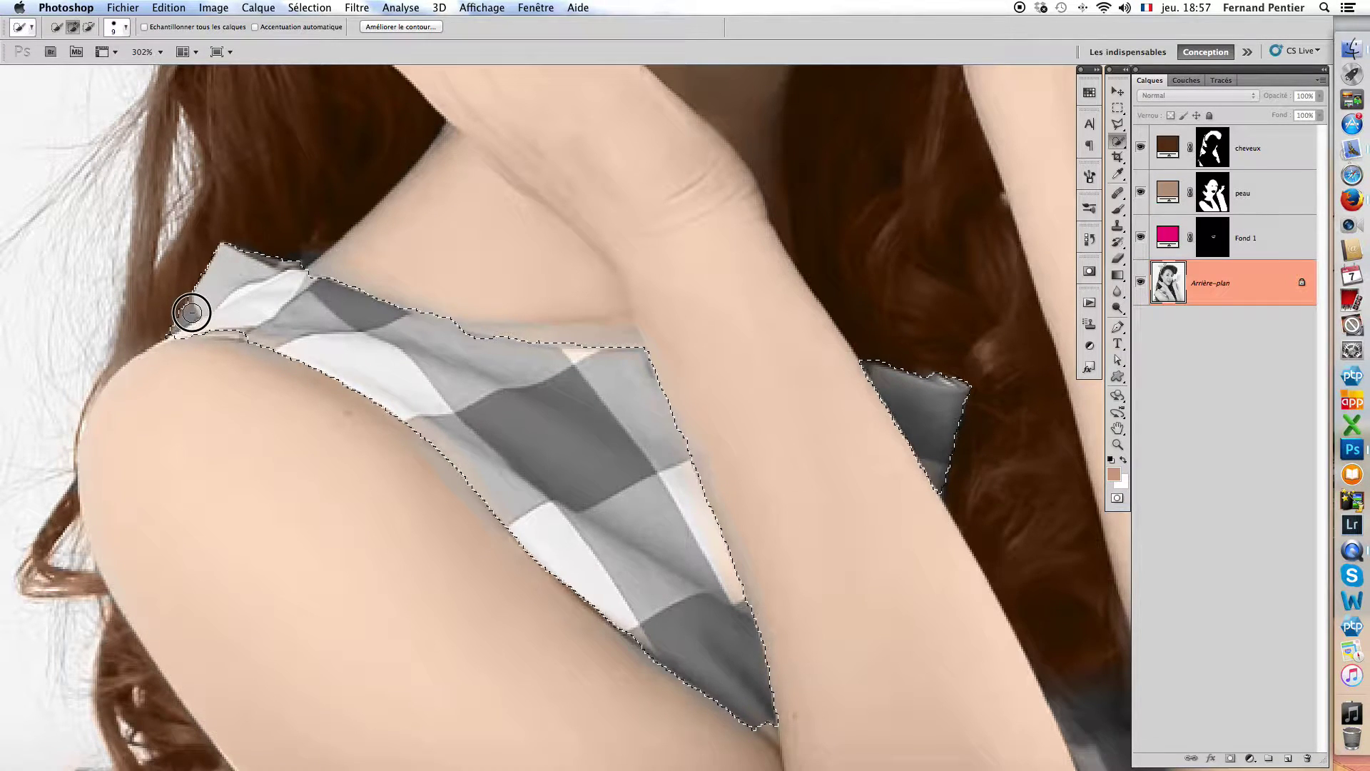
key(alt)
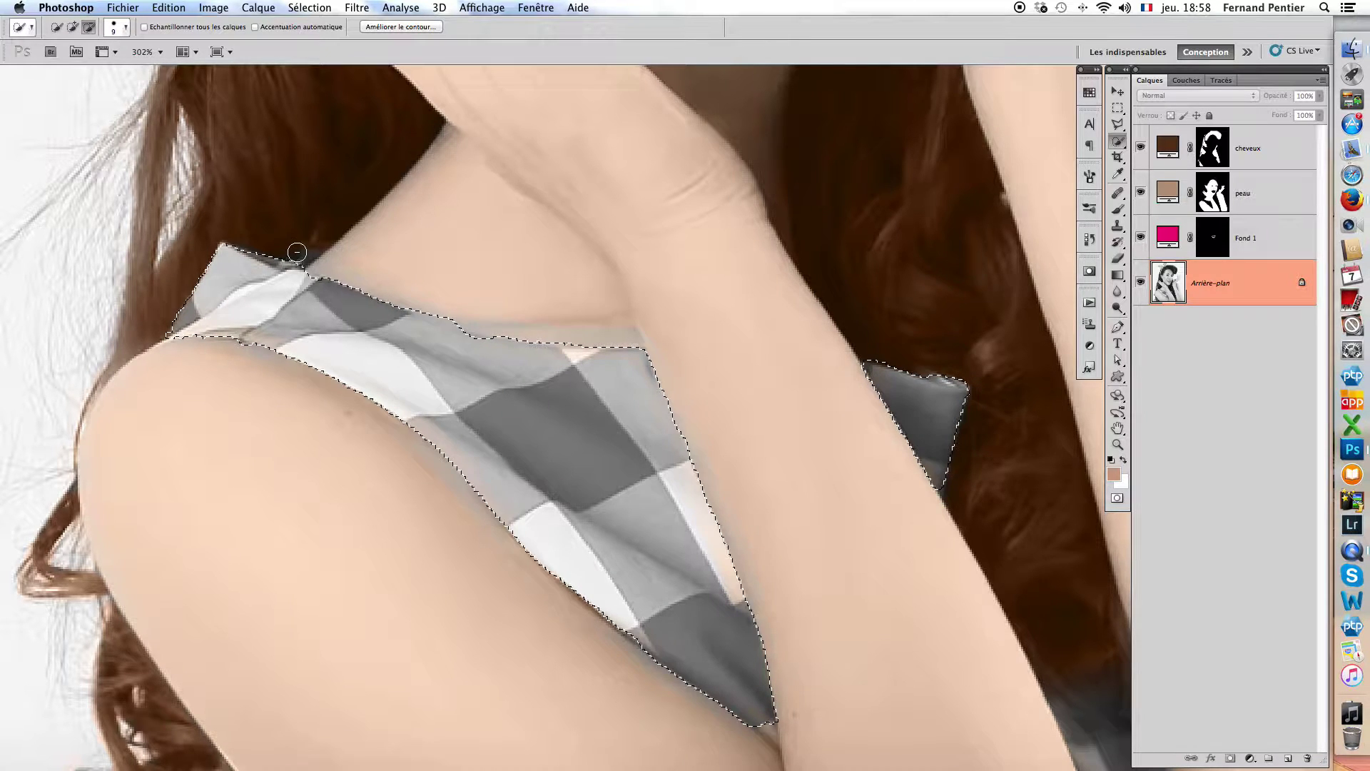
key(alt)
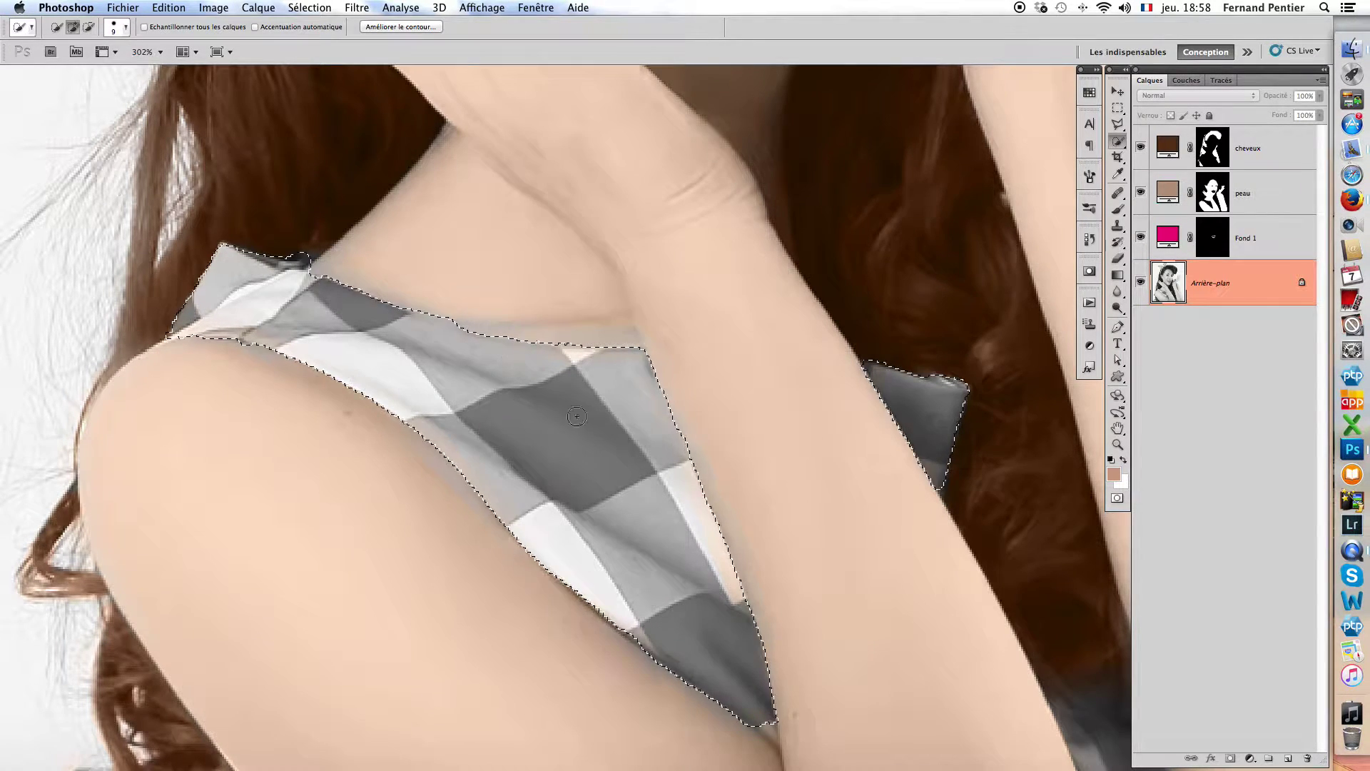
Add the lower piece of the dress between the two forearms to the selection, up to its shaded upper edge.
drag(655, 485, 524, 233)
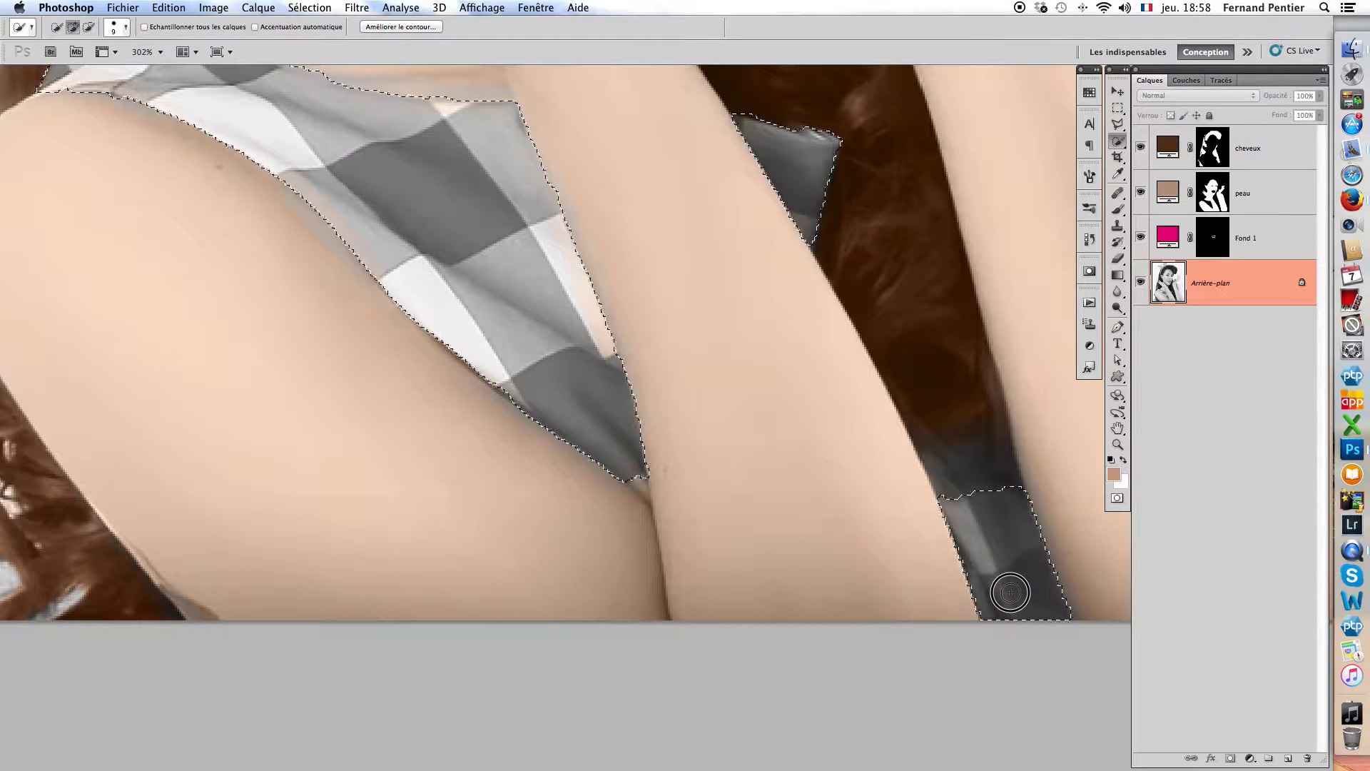
mouse_move(962, 456)
mouse_down()
mouse_move(890, 193)
mouse_move(896, 171)
mouse_move(868, 114)
mouse_move(918, 293)
mouse_move(943, 331)
mouse_move(935, 88)
mouse_up()
mouse_move(967, 315)
mouse_down()
mouse_move(982, 312)
mouse_move(996, 354)
mouse_up()
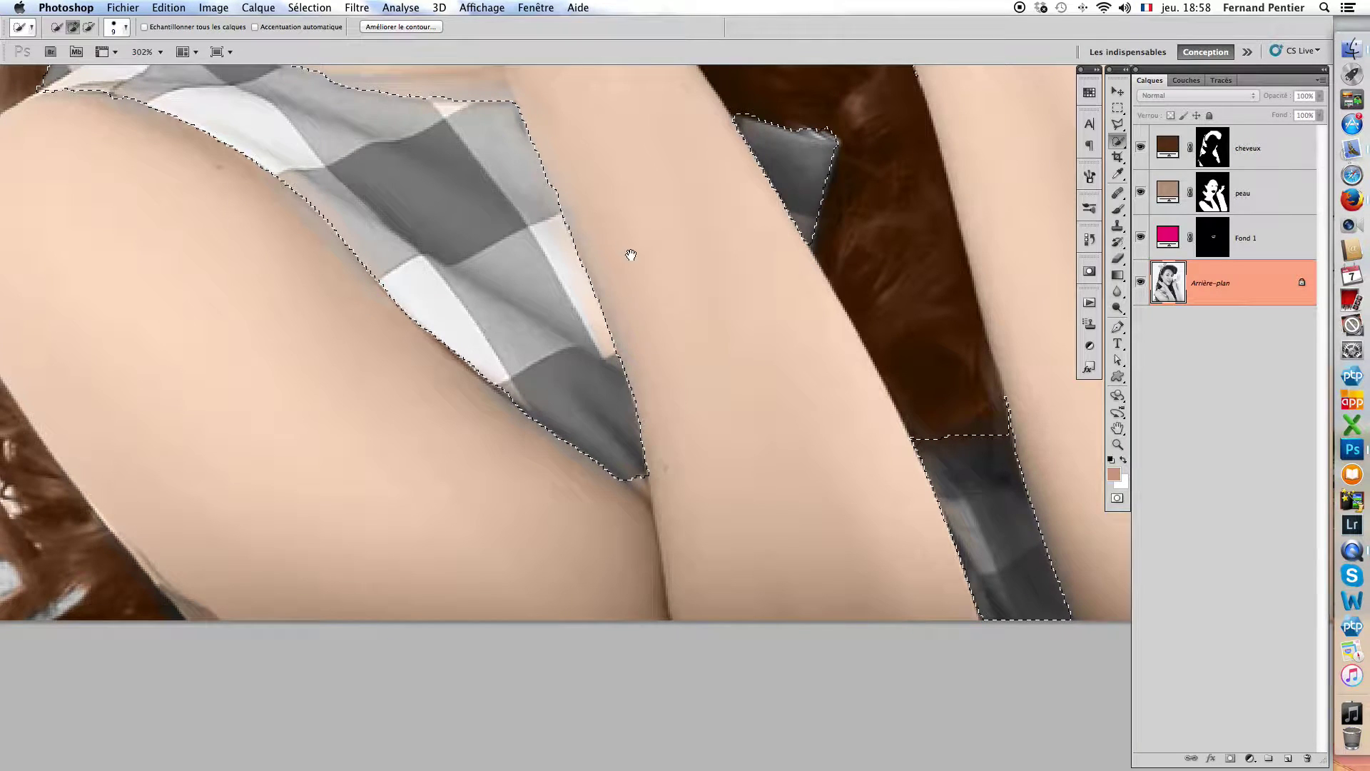
drag(634, 426, 652, 483)
alt+click(713, 398)
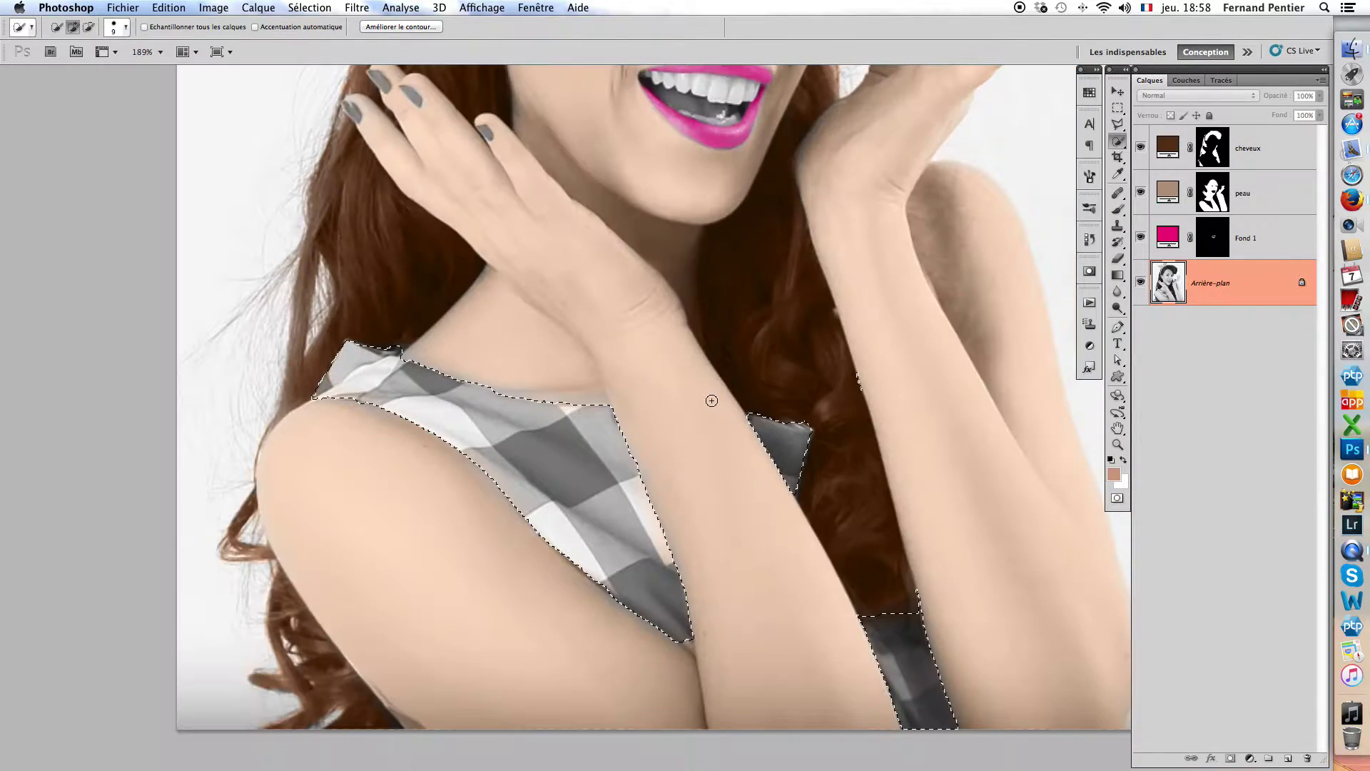
Add the checked hair bow and headband to the selection, trimming the spill into the hair beside the band.
drag(660, 292, 644, 479)
drag(648, 228, 660, 468)
drag(657, 271, 657, 430)
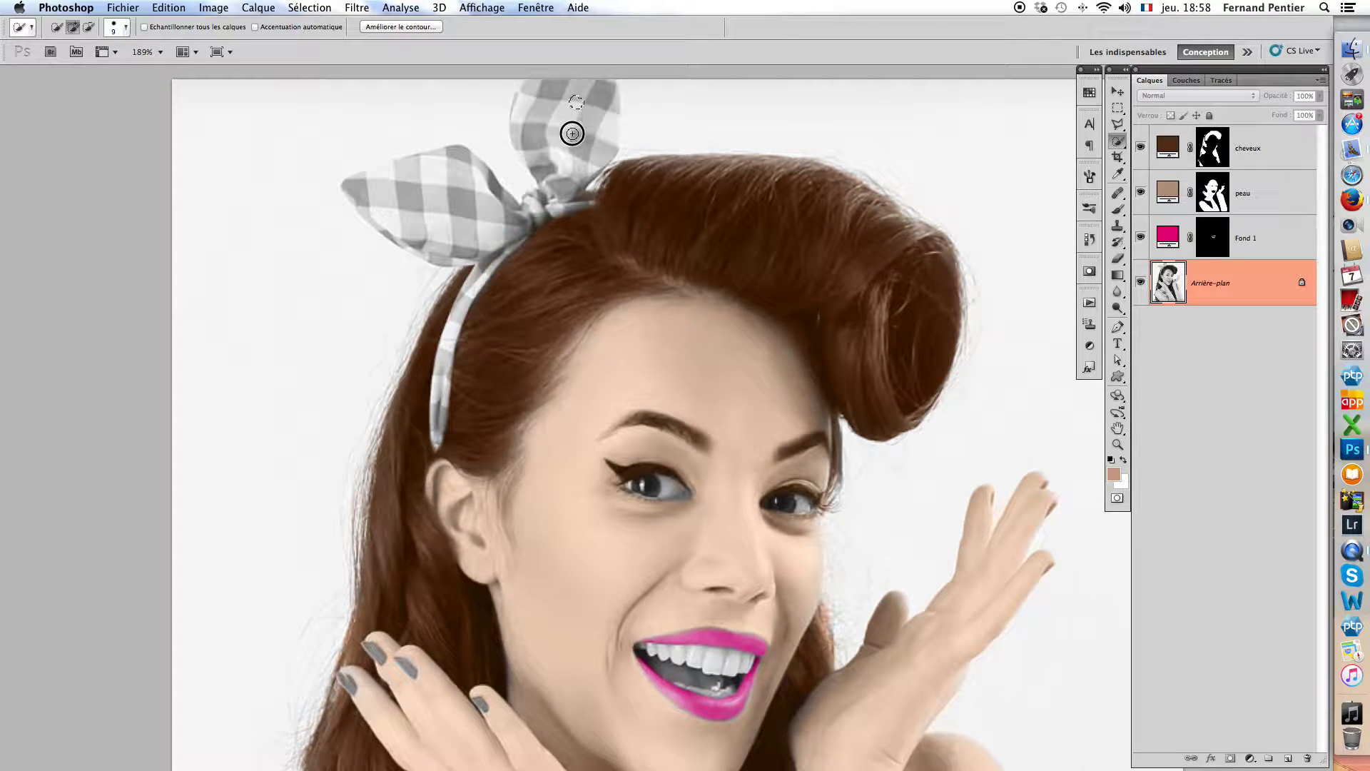
drag(535, 87, 534, 163)
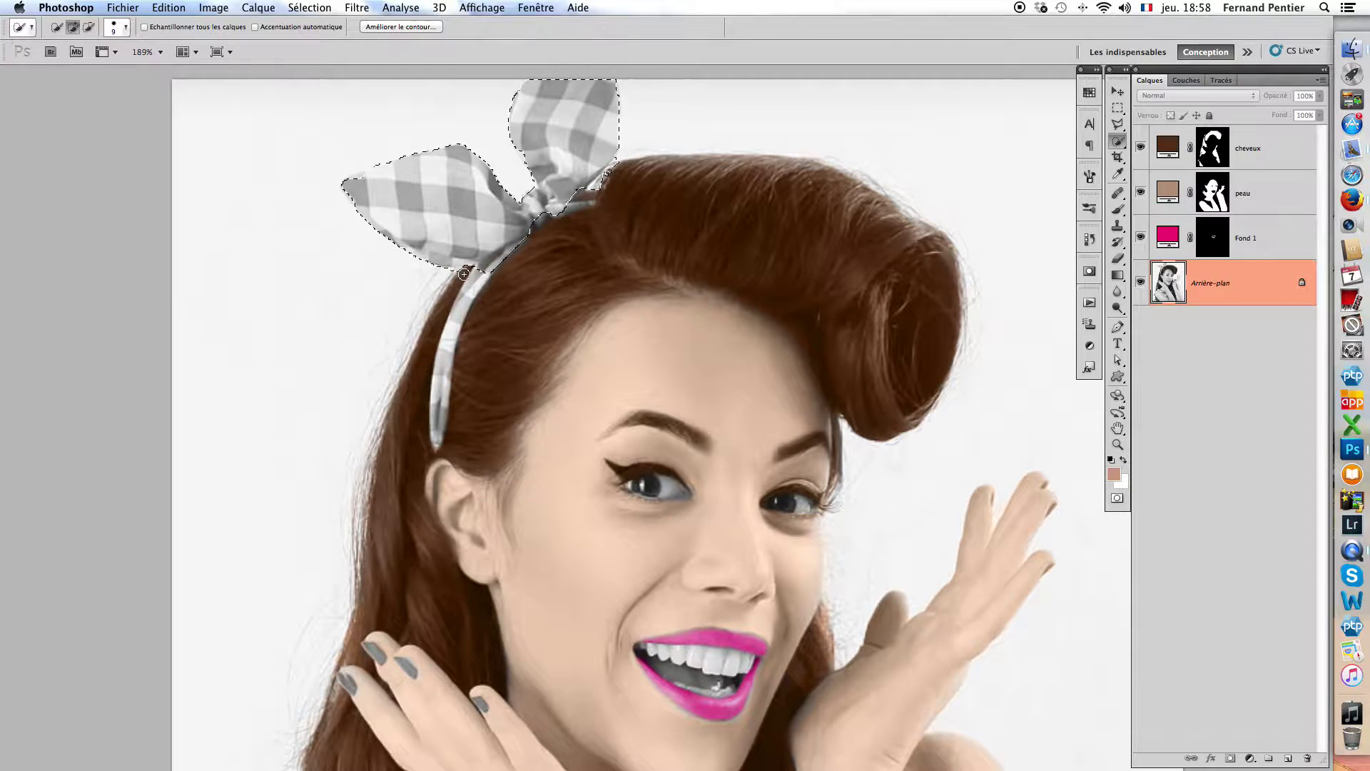
drag(459, 316, 444, 426)
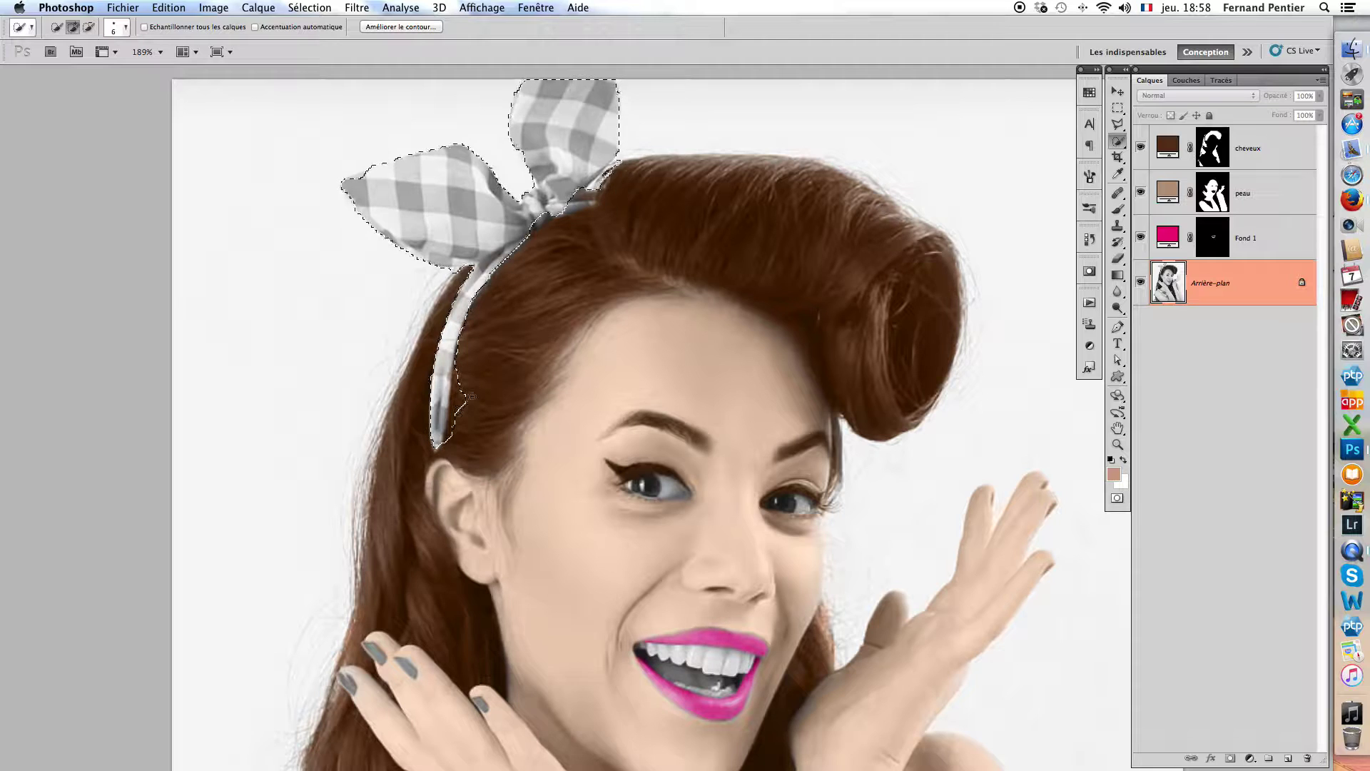
drag(479, 384, 465, 386)
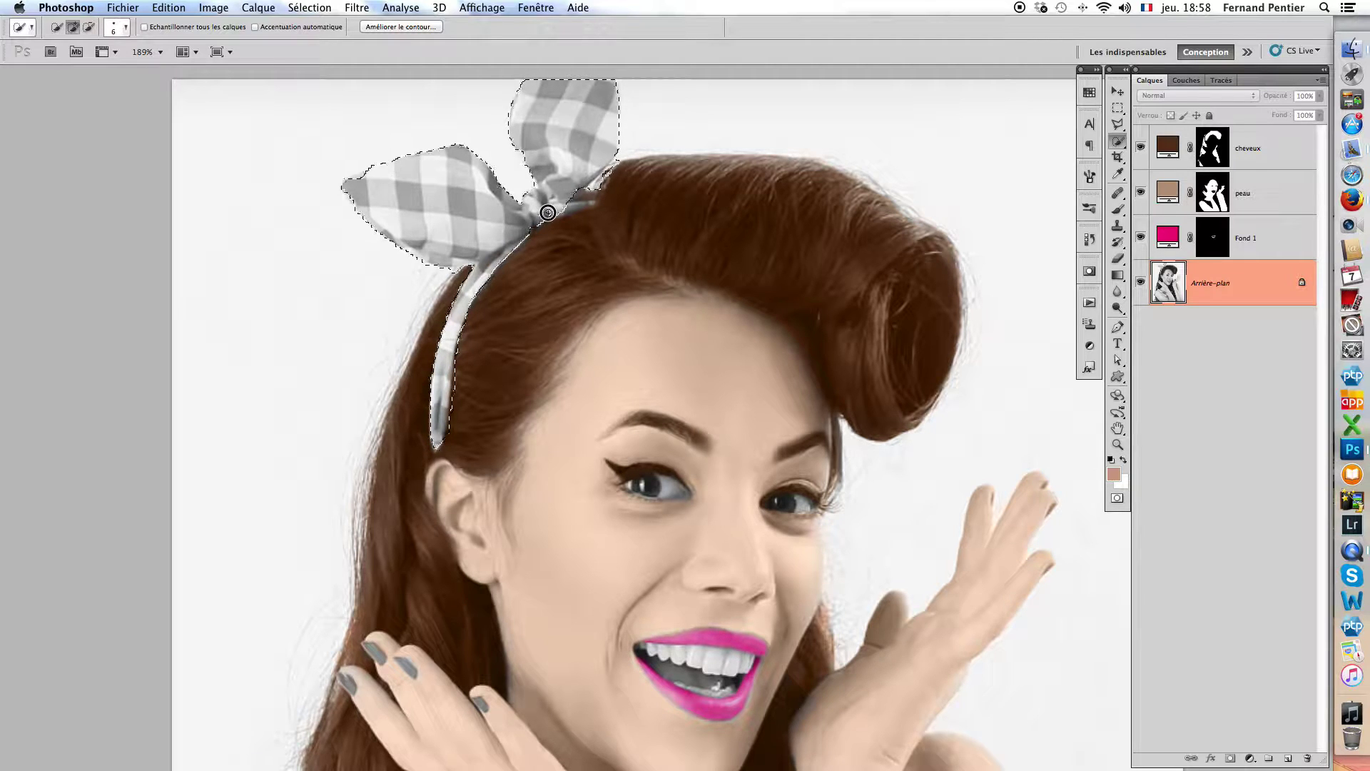
key(alt)
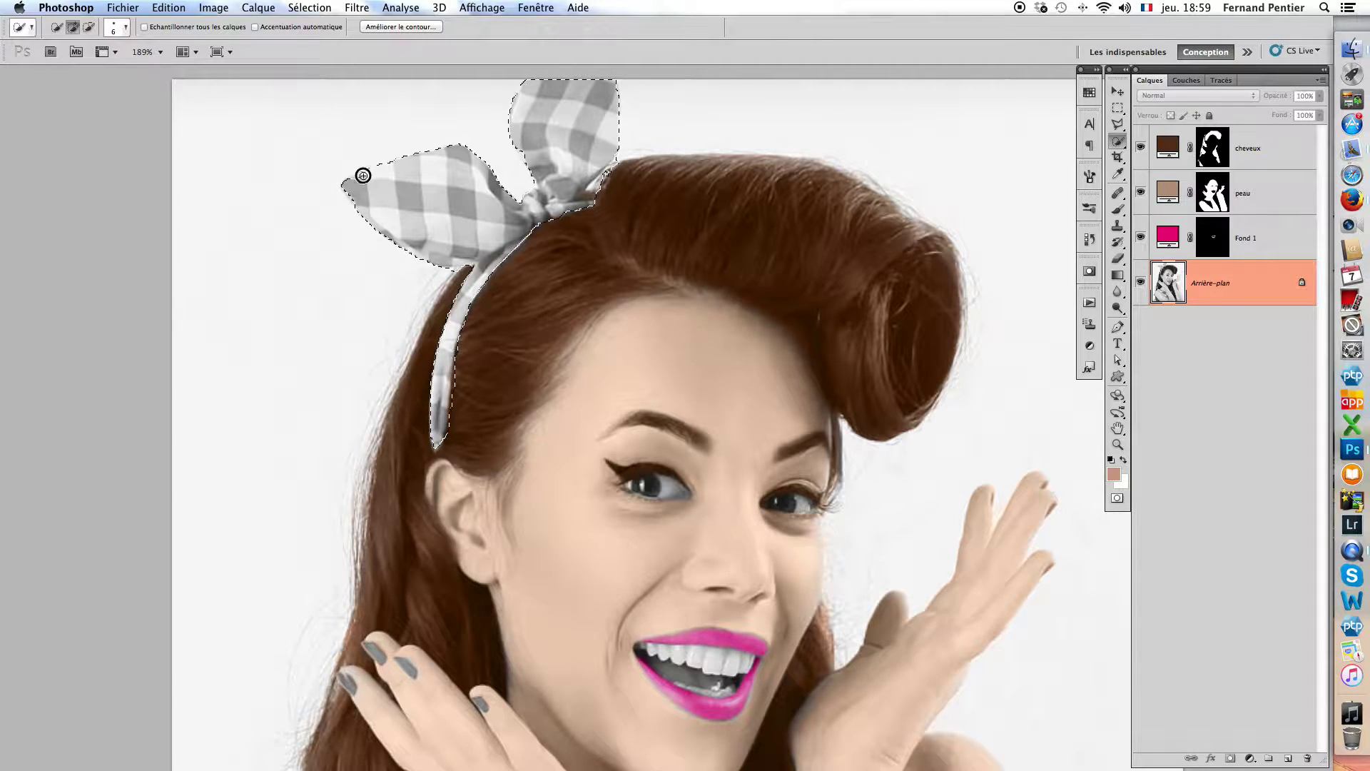
Create a solid-colour fill layer from the dress and bow selection, trying vivid blue #0f31dd before choosing a softer blue.
scroll(584, 252, down, 10)
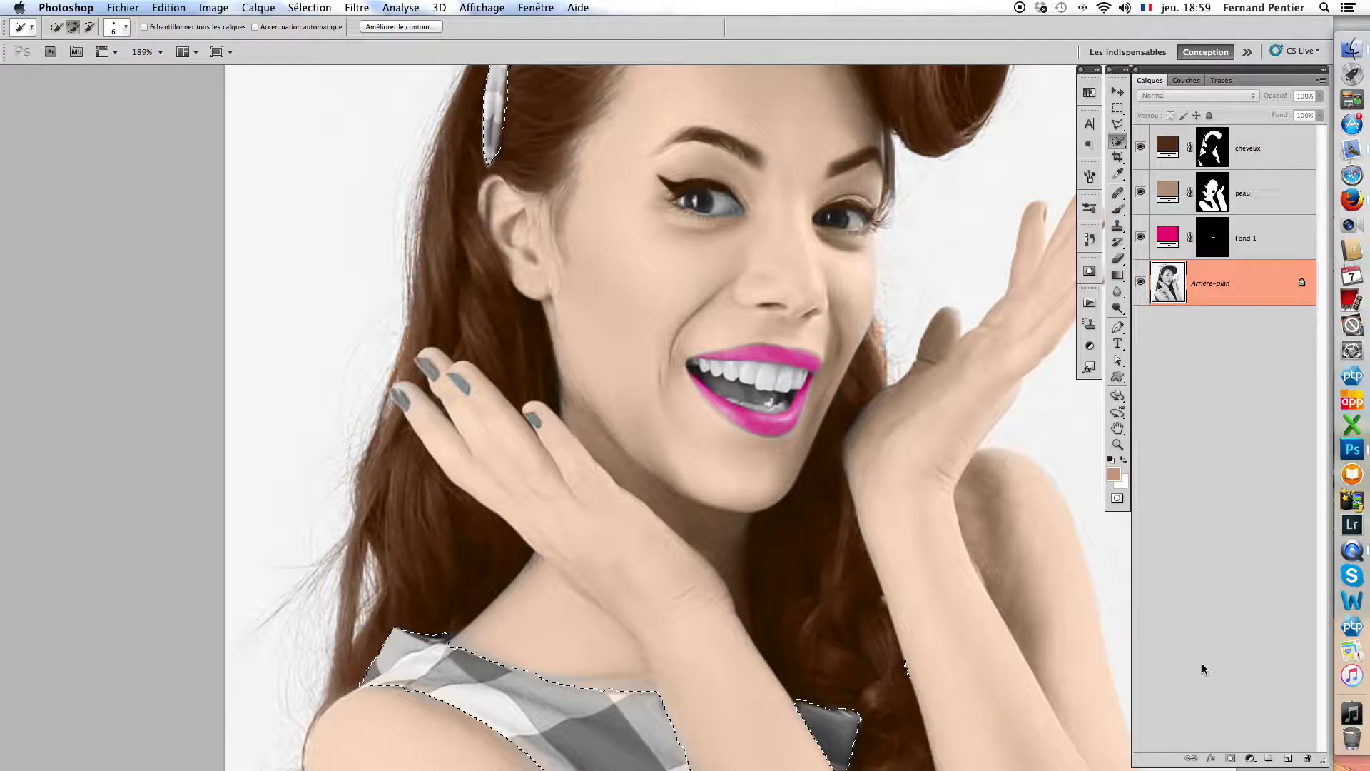
click(1251, 760)
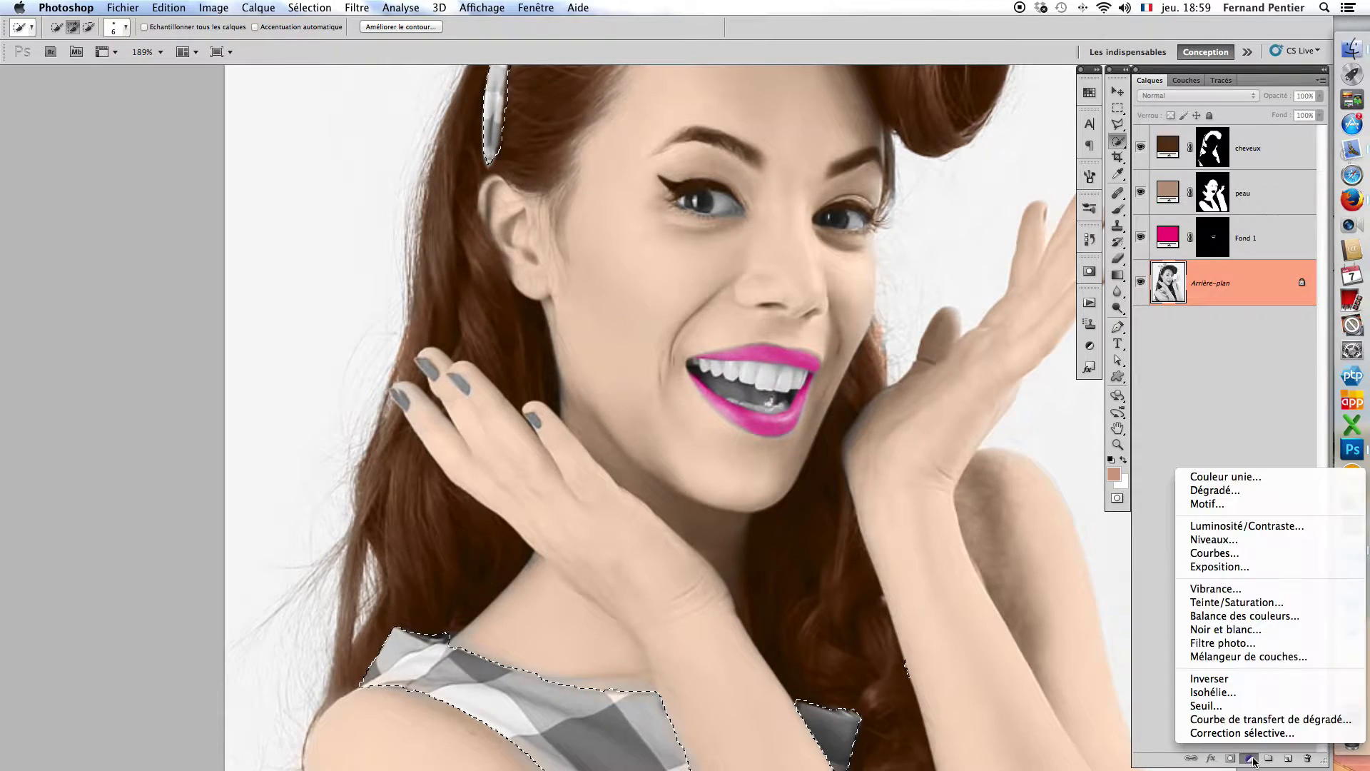
click(1224, 477)
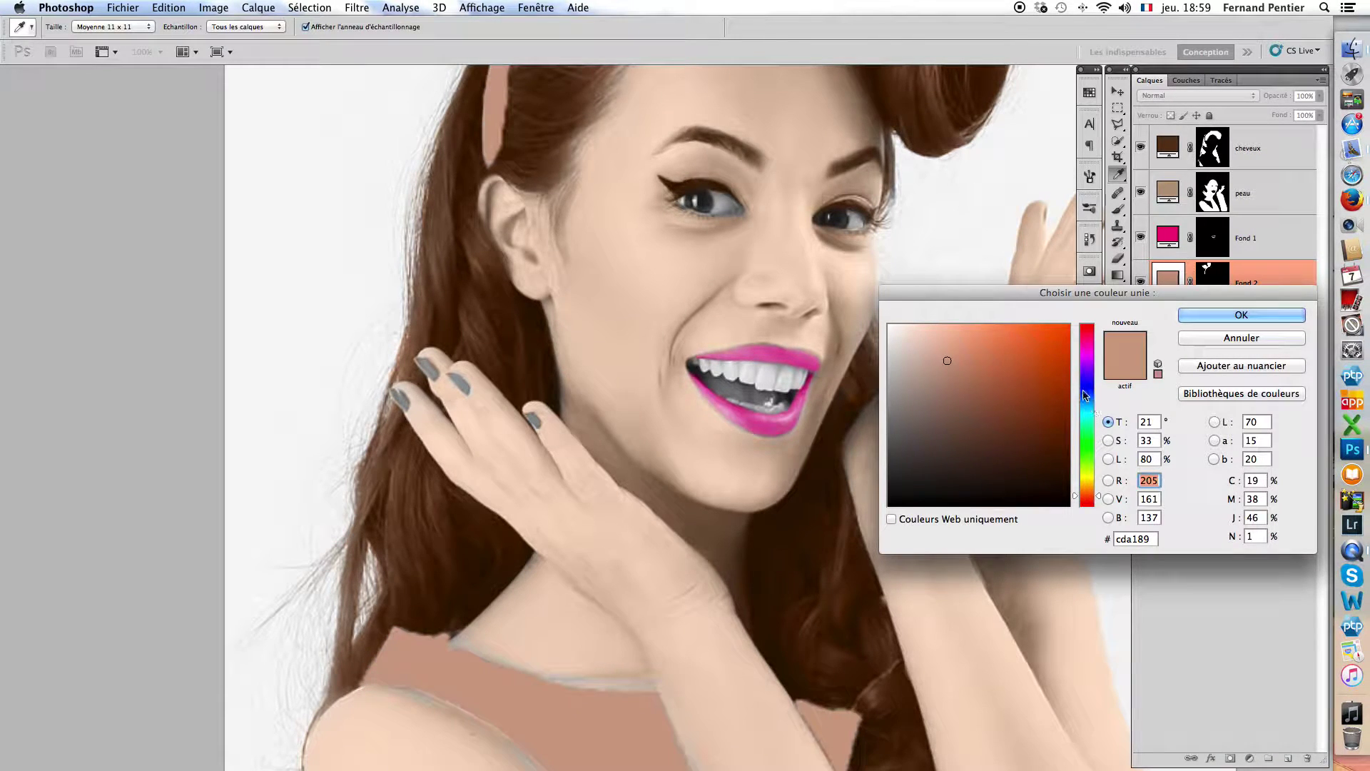
scroll(734, 402, down, 5)
drag(747, 408, 594, 326)
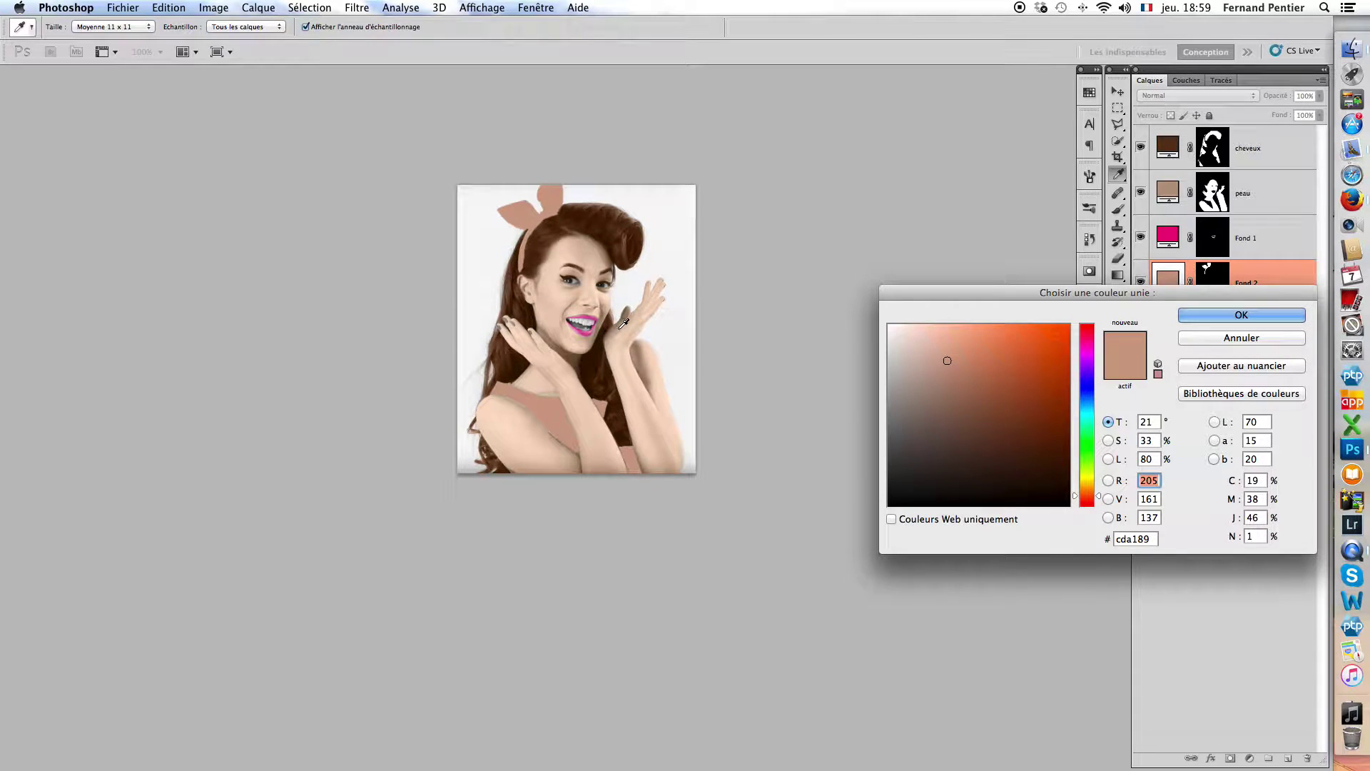
super+click(619, 327)
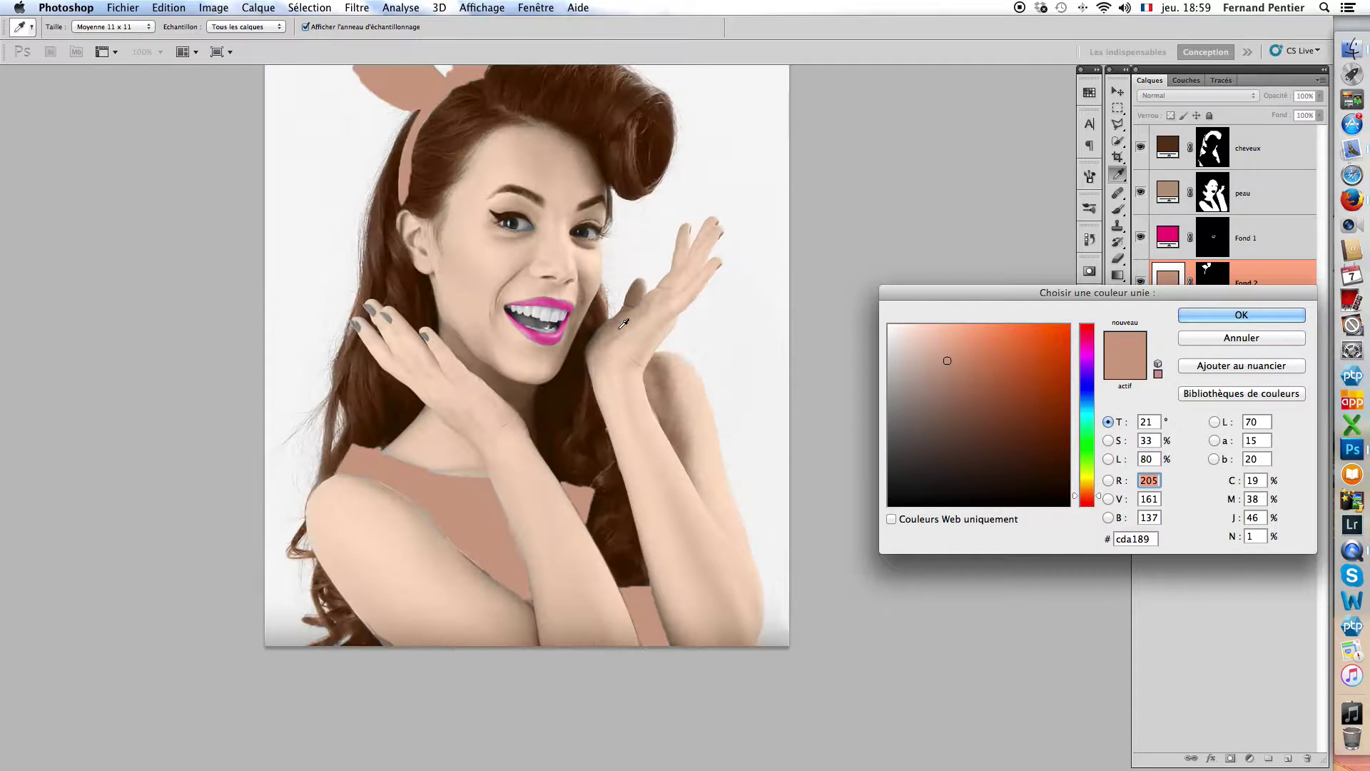
click(1086, 390)
click(1058, 348)
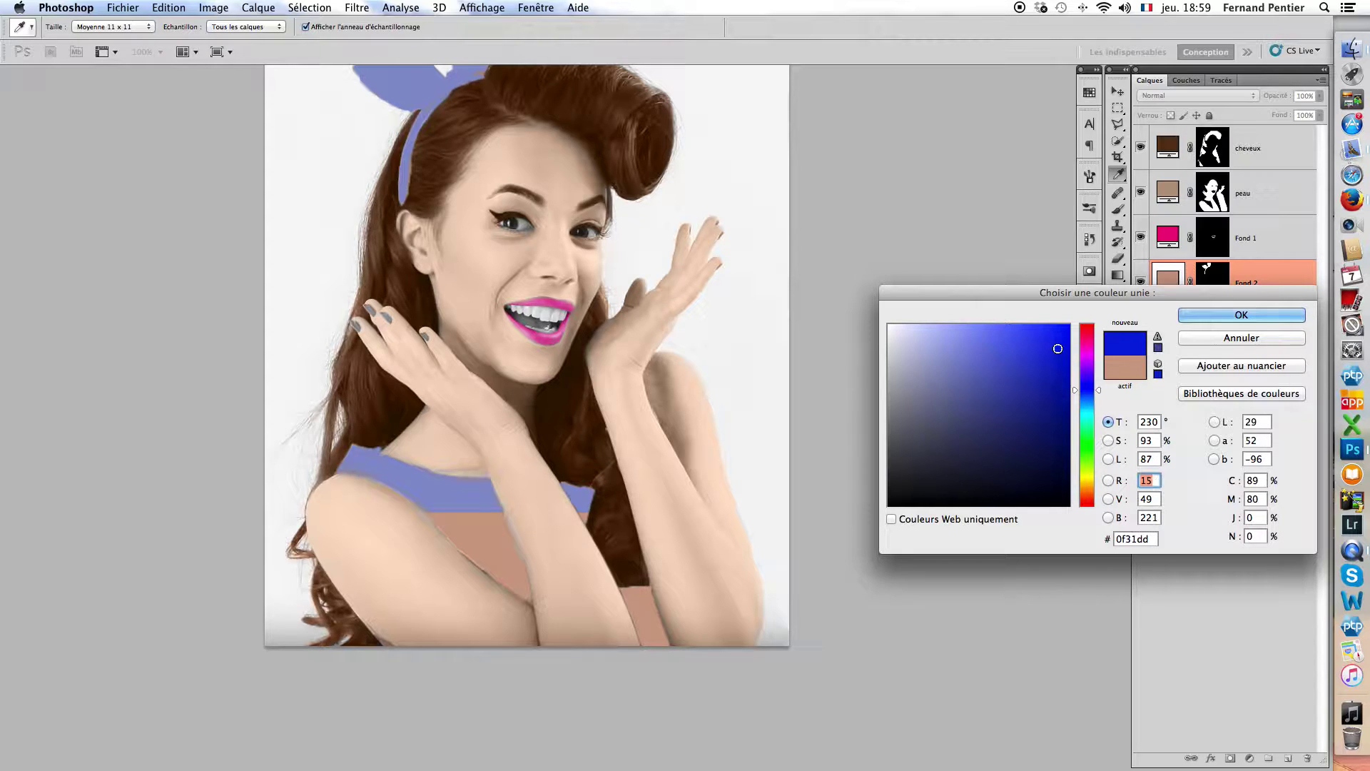
click(1014, 375)
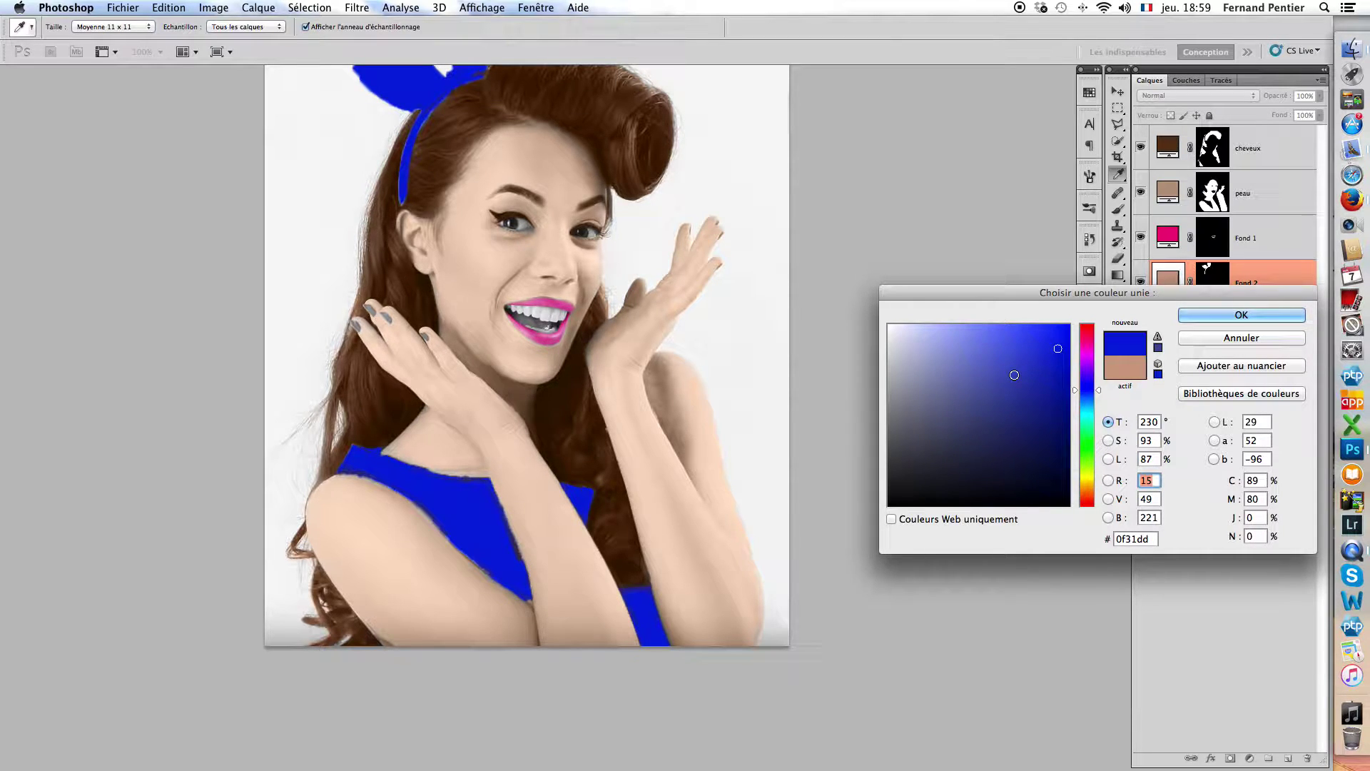
click(1204, 318)
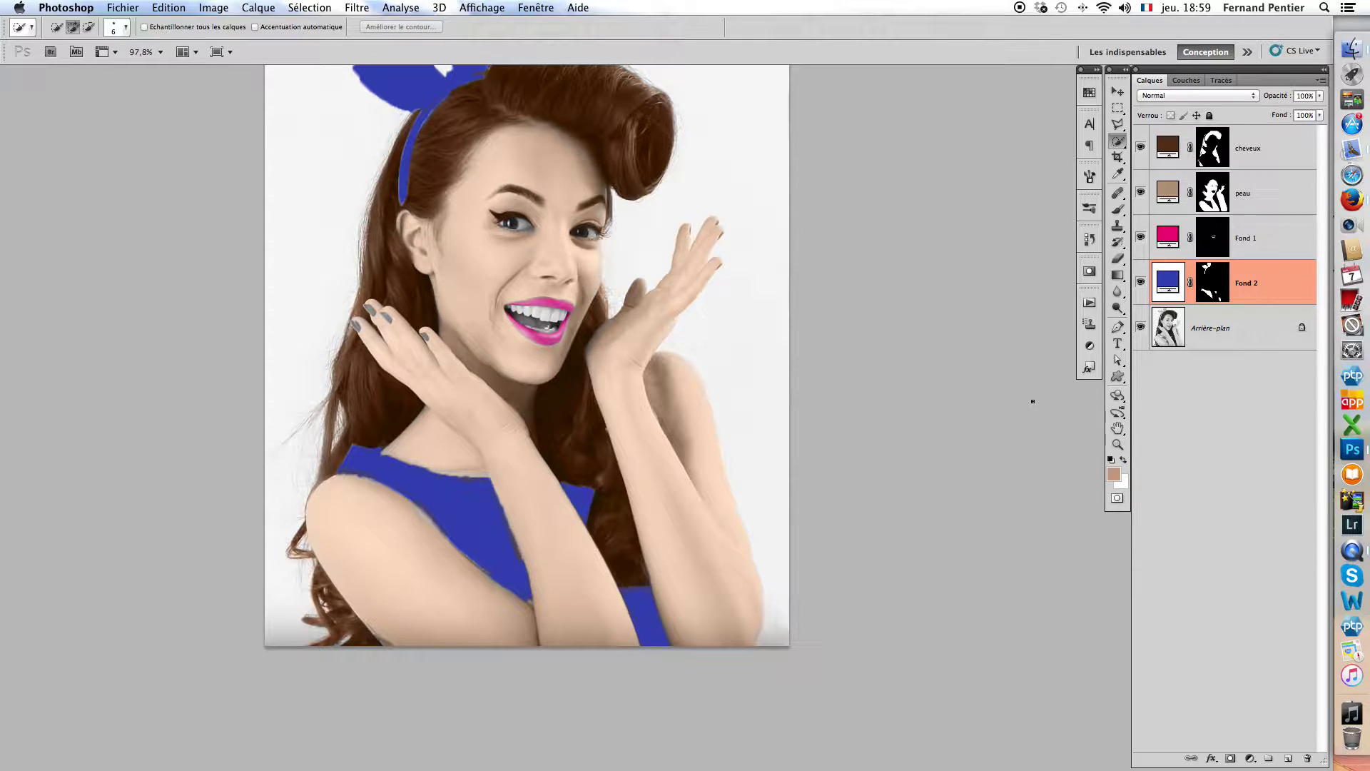
Set the blue dress layer's blend mode to Couleur.
click(1212, 96)
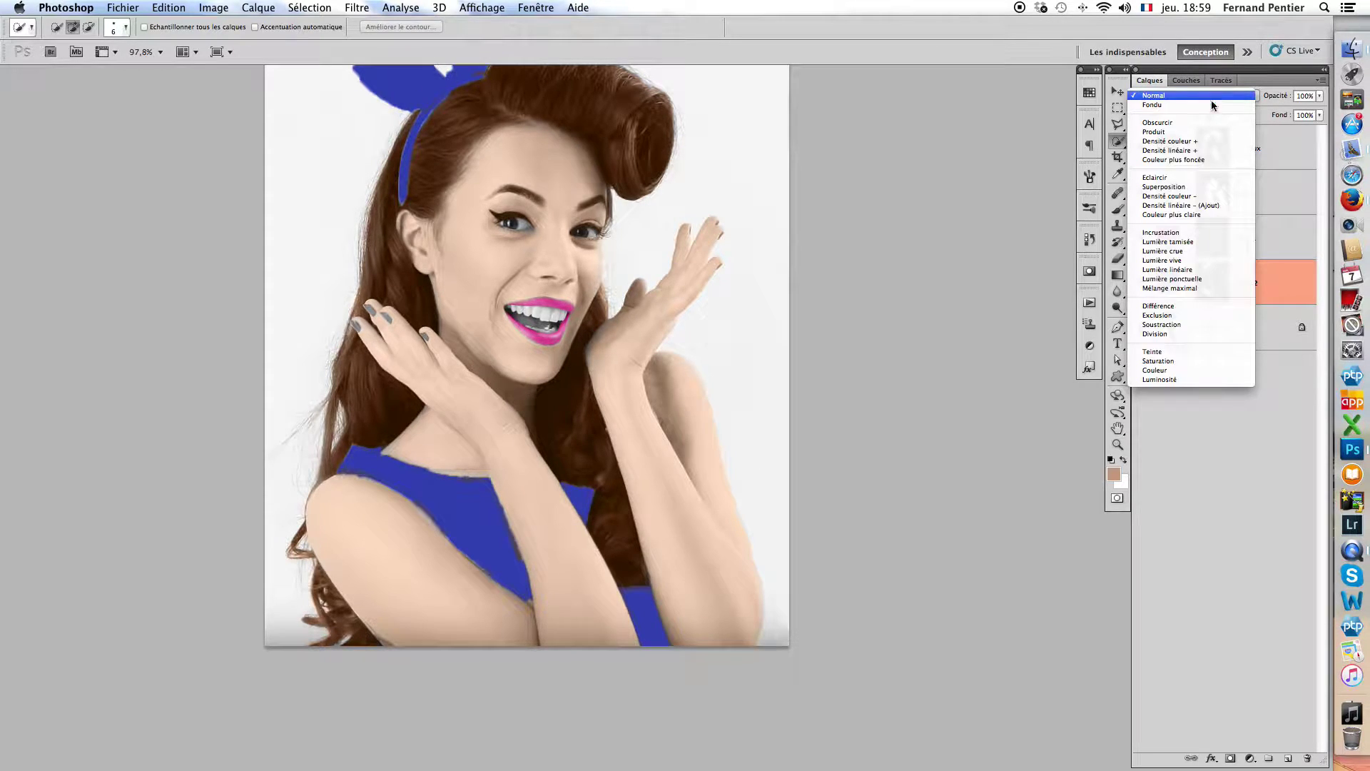
click(1172, 370)
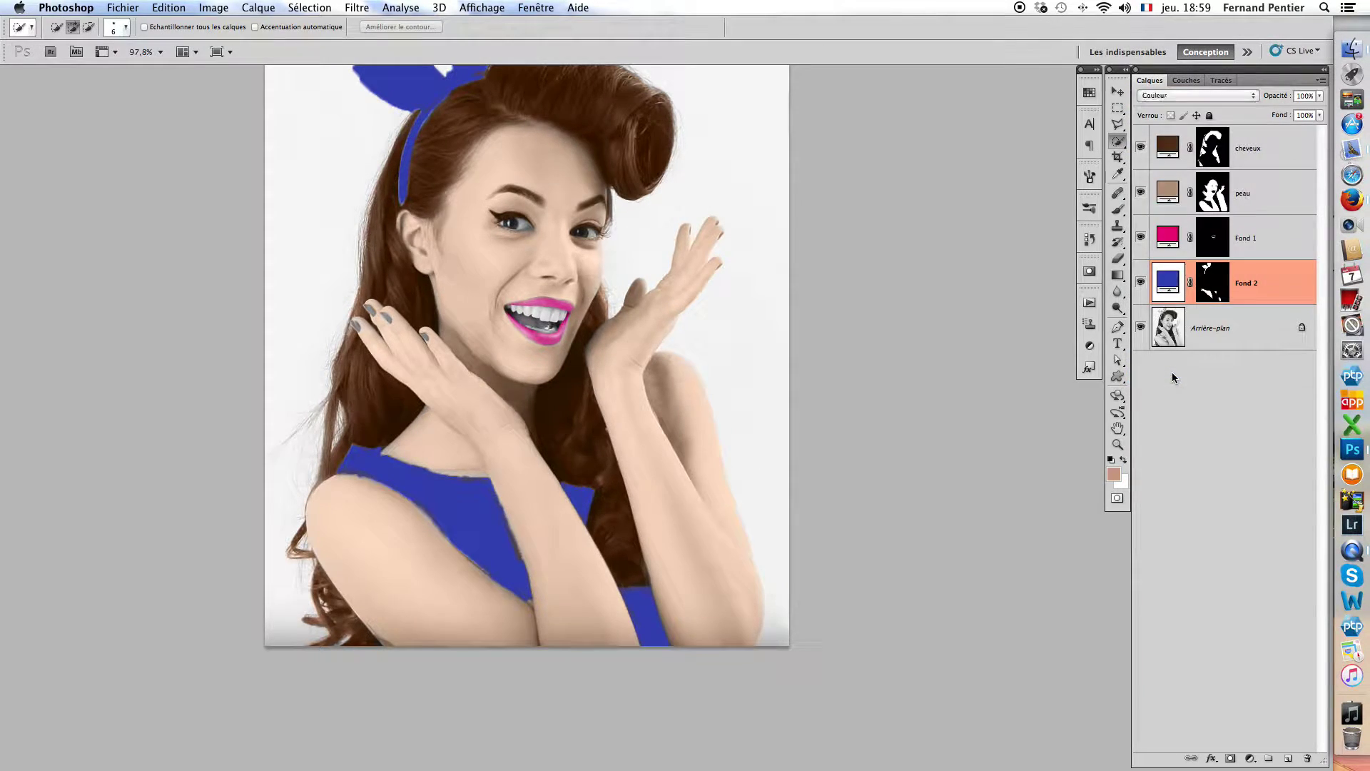
drag(646, 224, 708, 270)
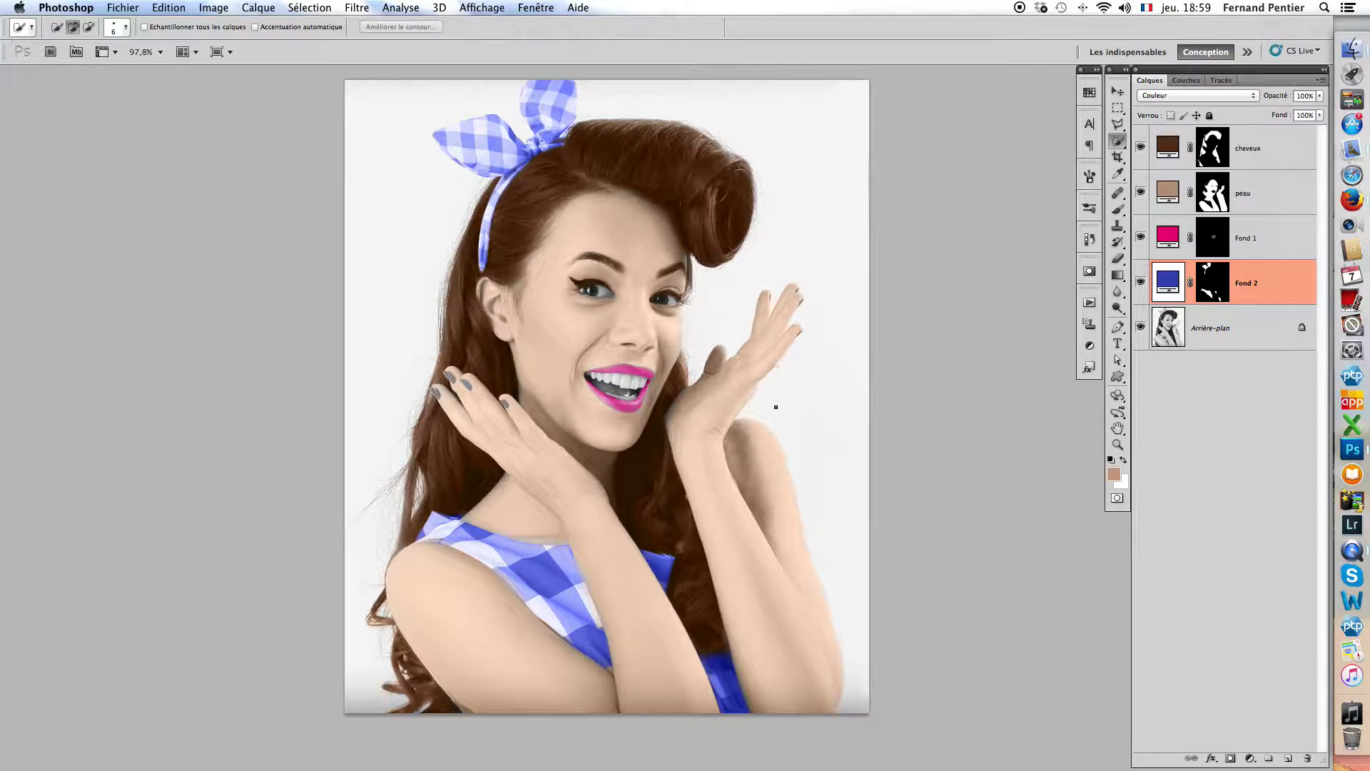
Paint black on the peau layer's mask to remove the skin tint spilling over the checked dress beside both arms.
scroll(740, 426, up, 5)
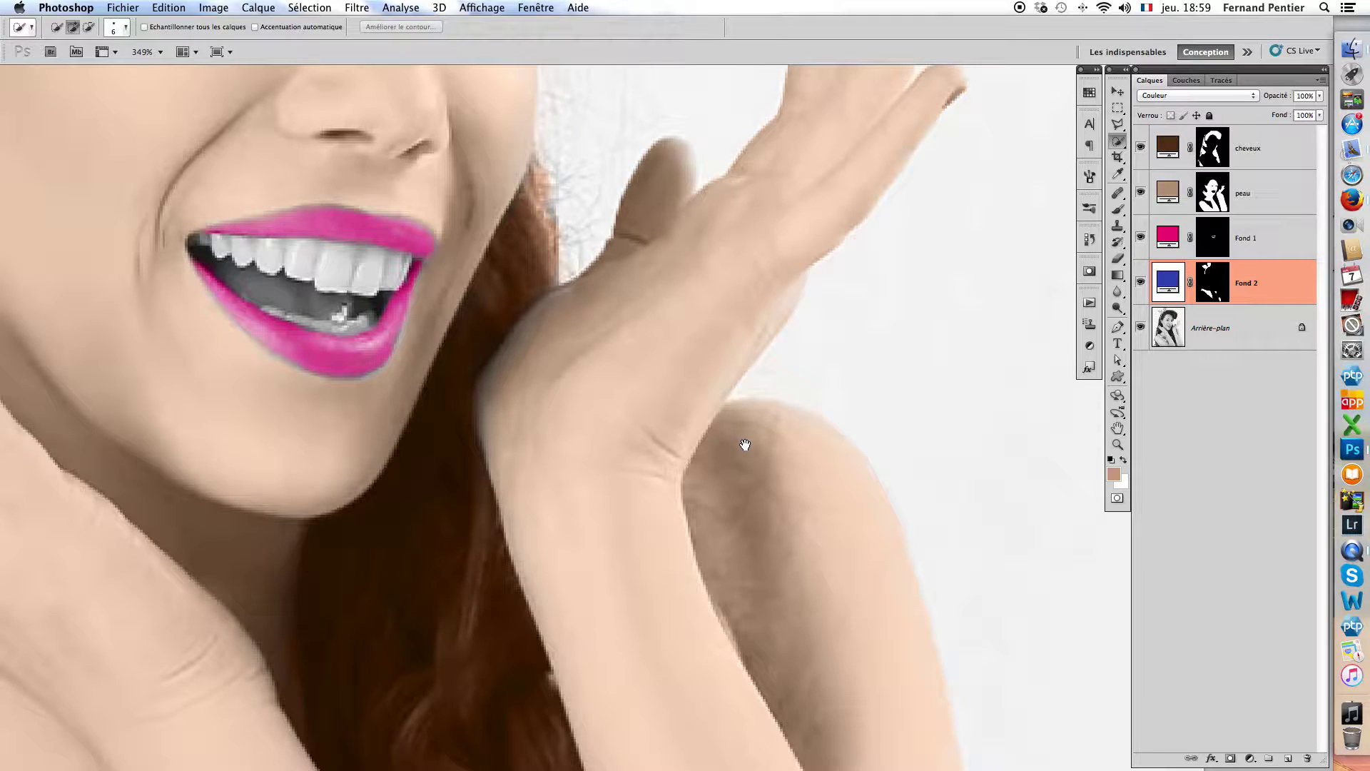
drag(679, 376, 851, 155)
drag(754, 510, 899, 246)
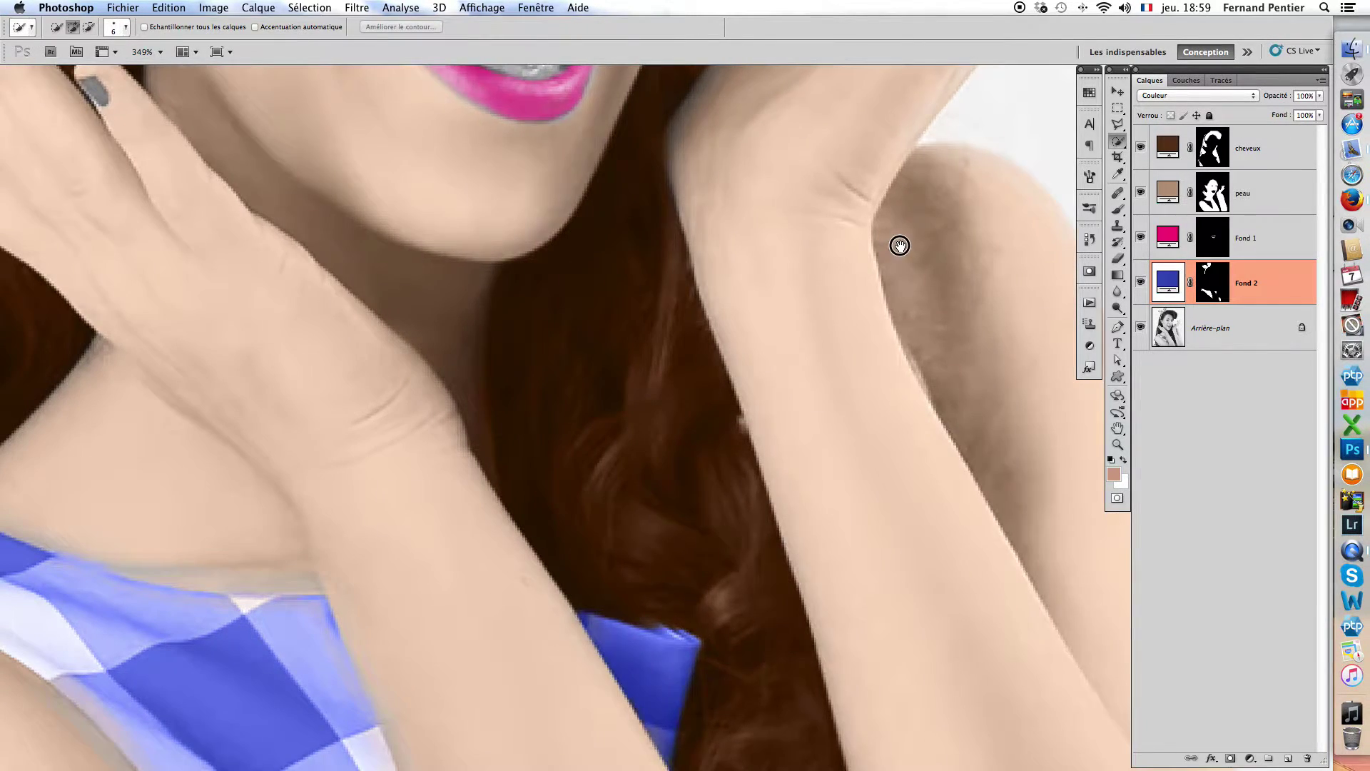
drag(735, 342, 849, 281)
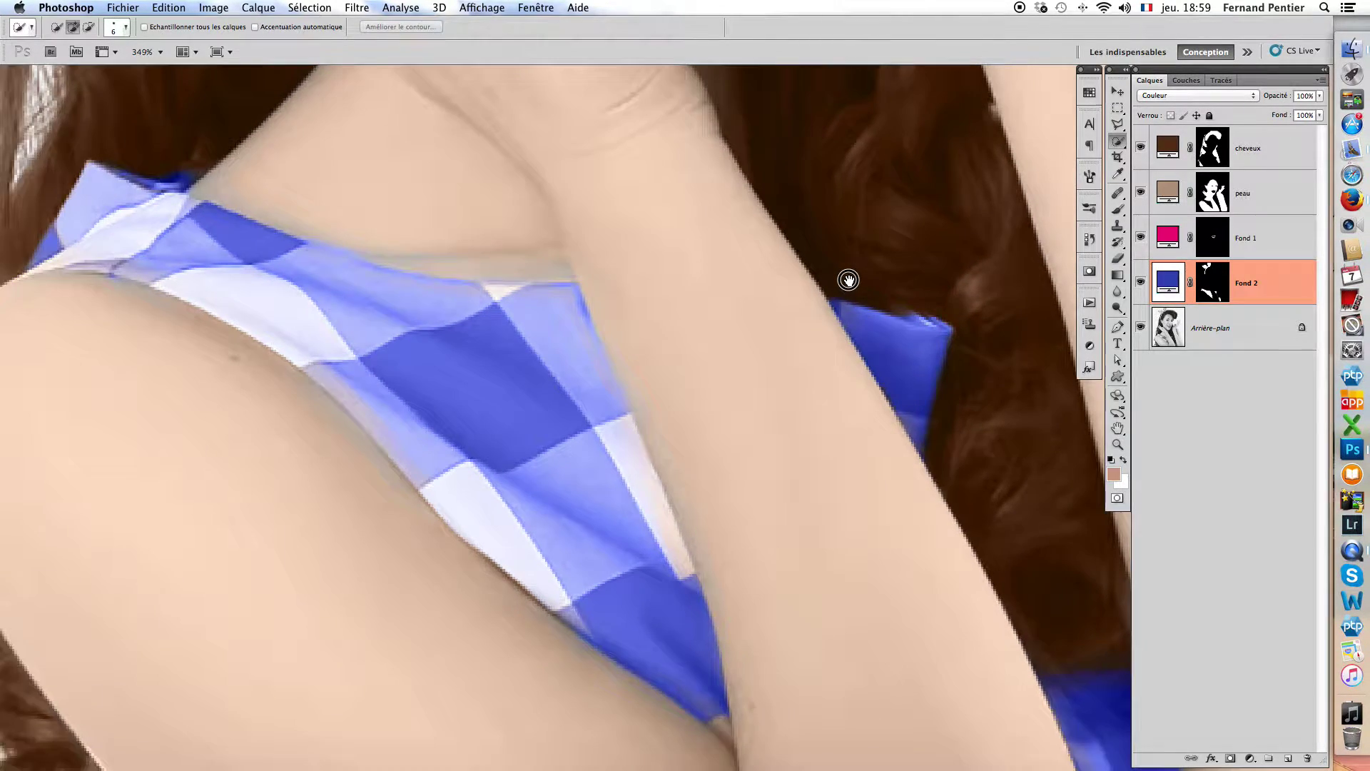
click(1213, 289)
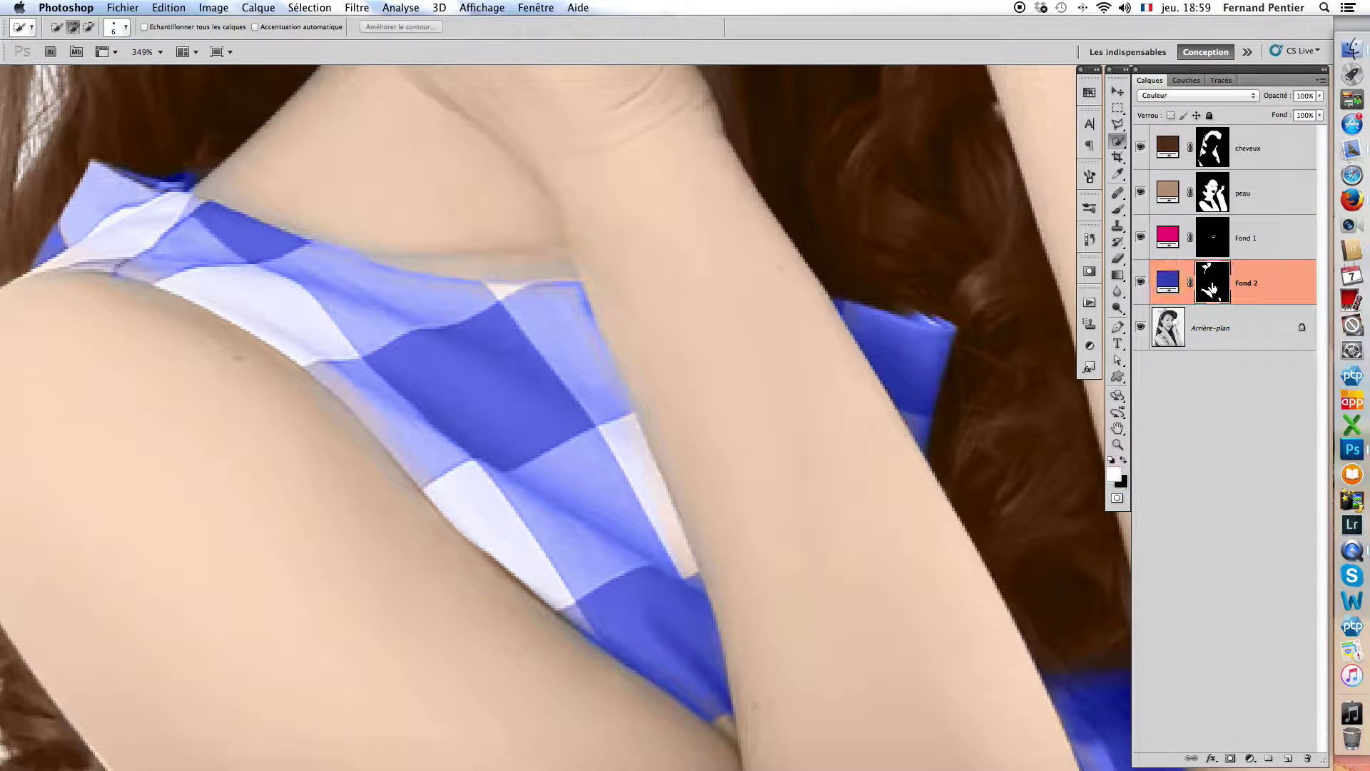
key(b)
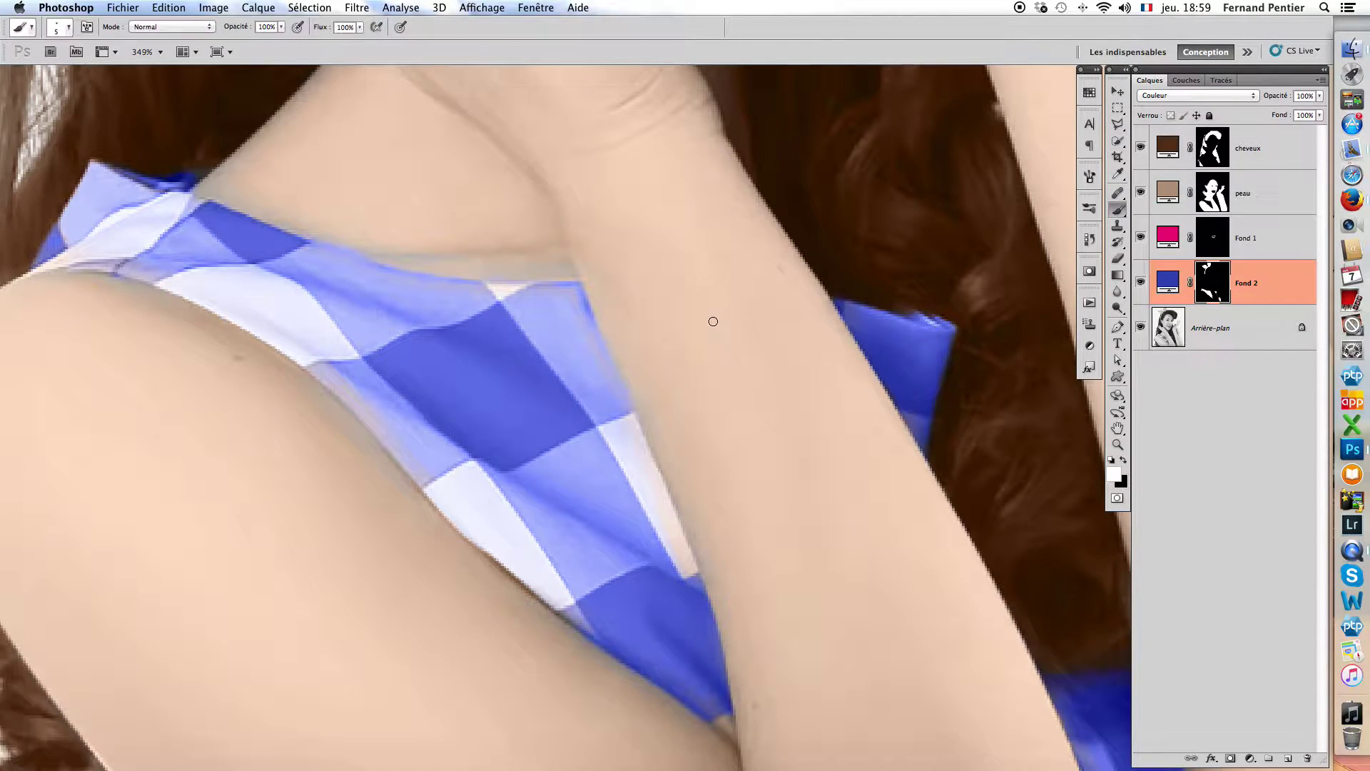
click(1141, 193)
click(1222, 193)
drag(589, 304, 586, 322)
key(x)
key(bracketright)
key(bracketright)
key(bracketright)
mouse_move(576, 318)
mouse_down()
mouse_move(572, 303)
mouse_move(587, 336)
mouse_move(581, 312)
mouse_move(524, 292)
mouse_up()
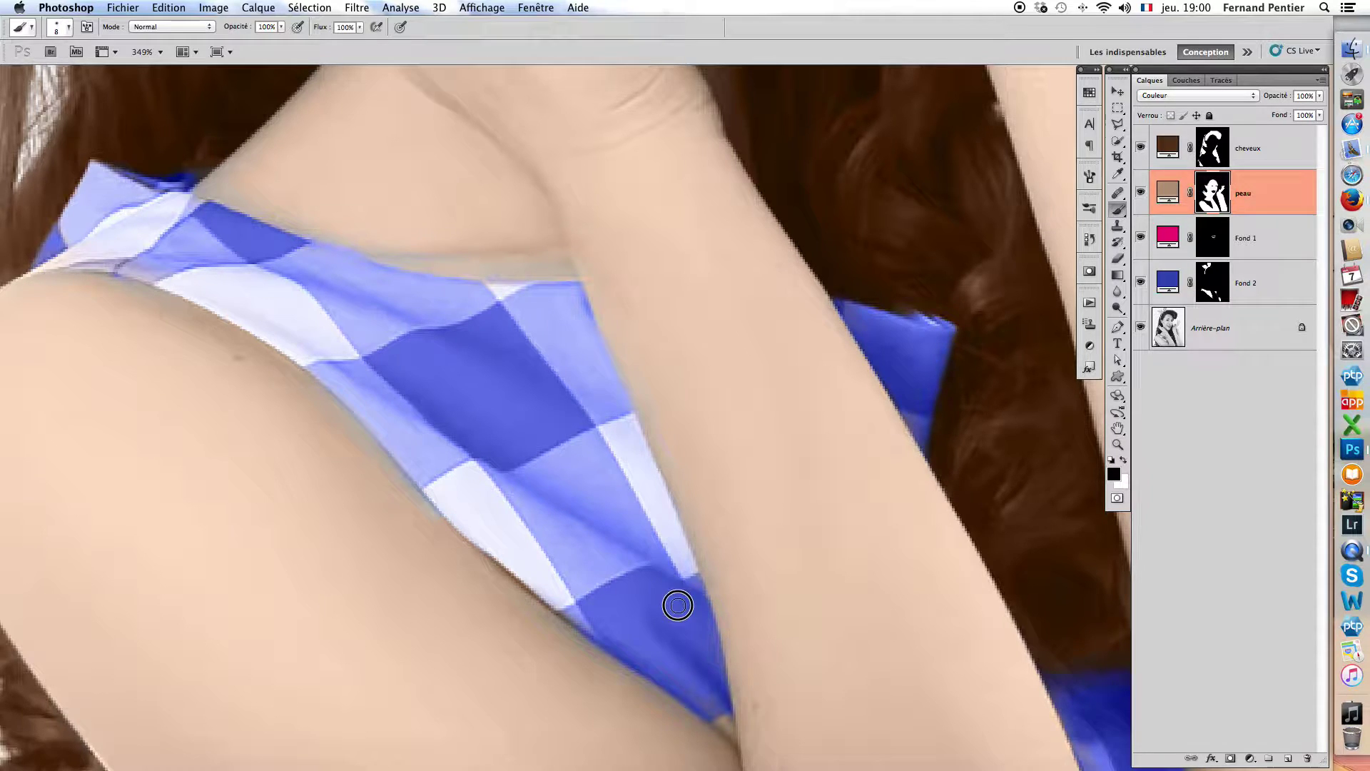
drag(696, 611, 658, 383)
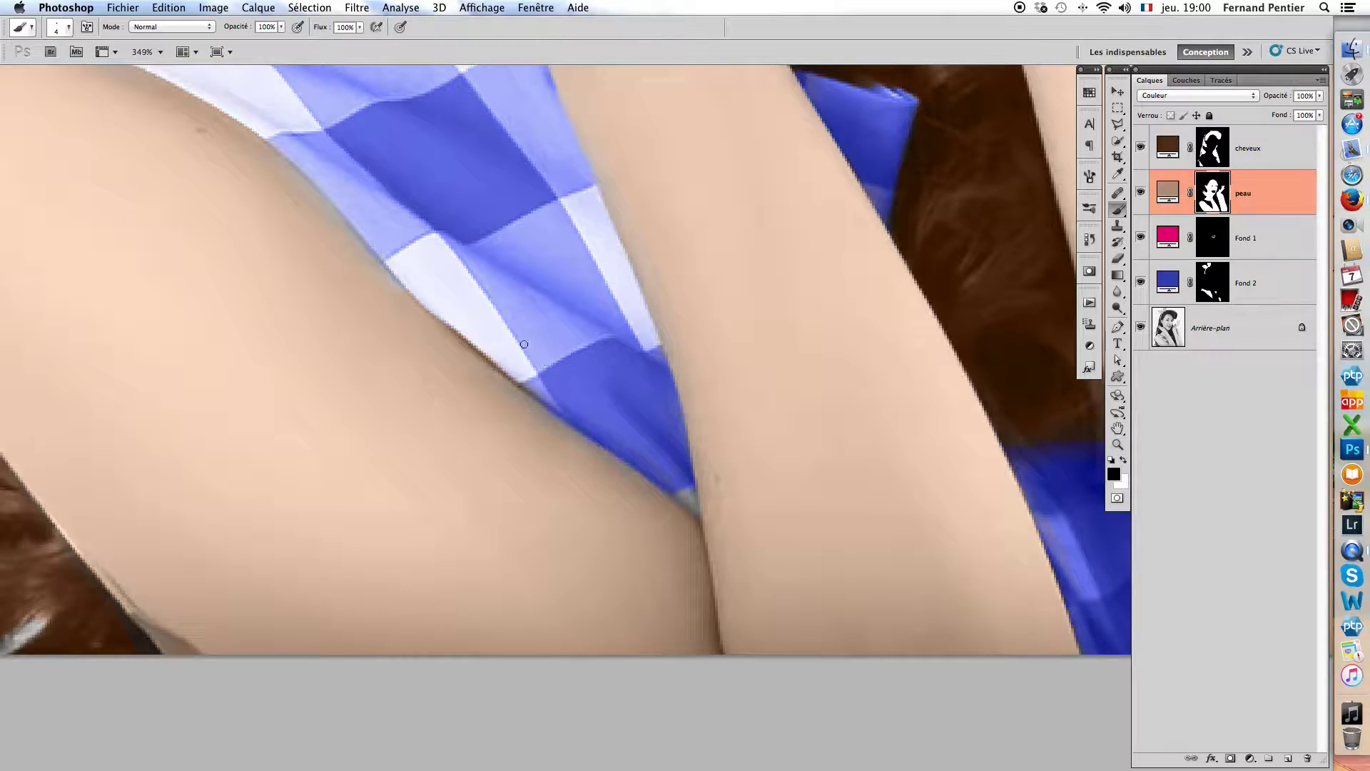
drag(546, 361, 683, 554)
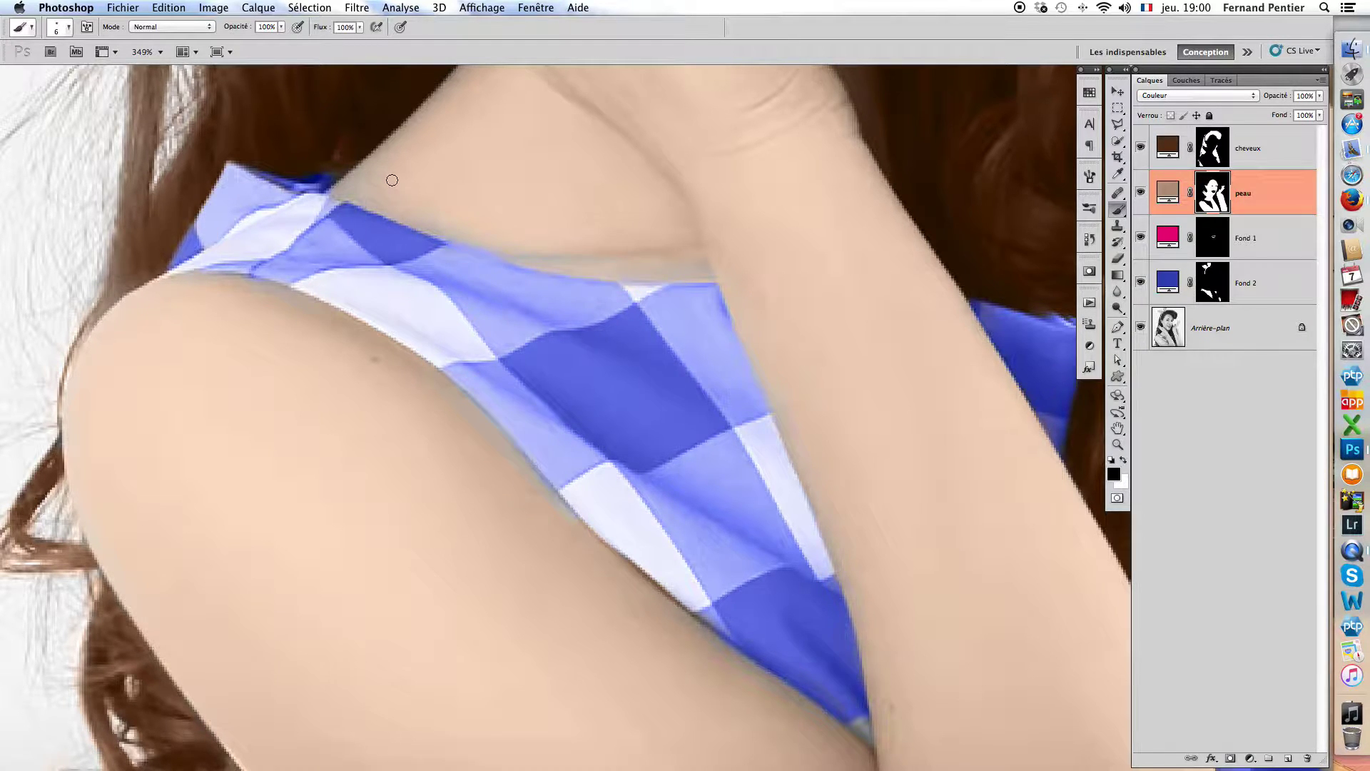
Paint white on the peau layer's mask to restore skin tint along the neckline and the raised hand's outer wrist edge.
key(x)
drag(355, 227, 321, 407)
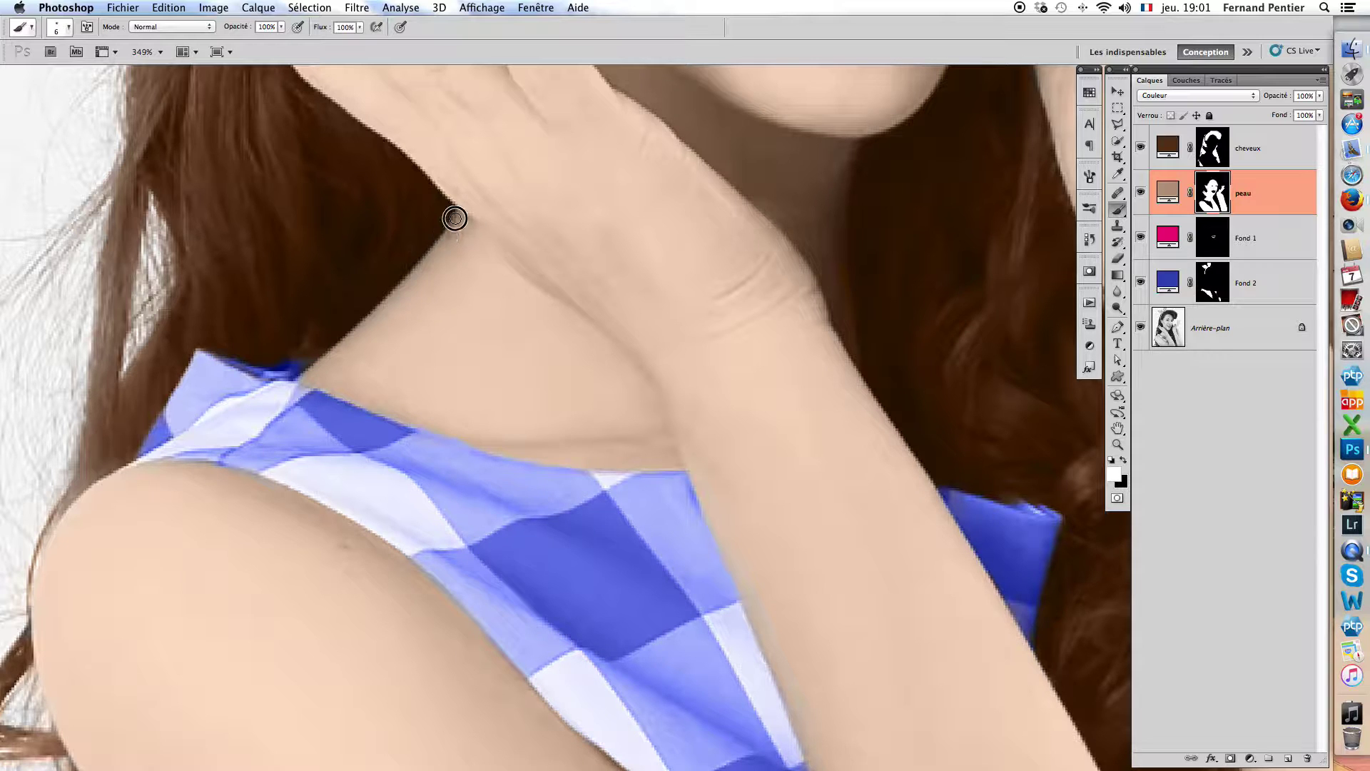
drag(669, 278, 437, 472)
drag(887, 388, 822, 577)
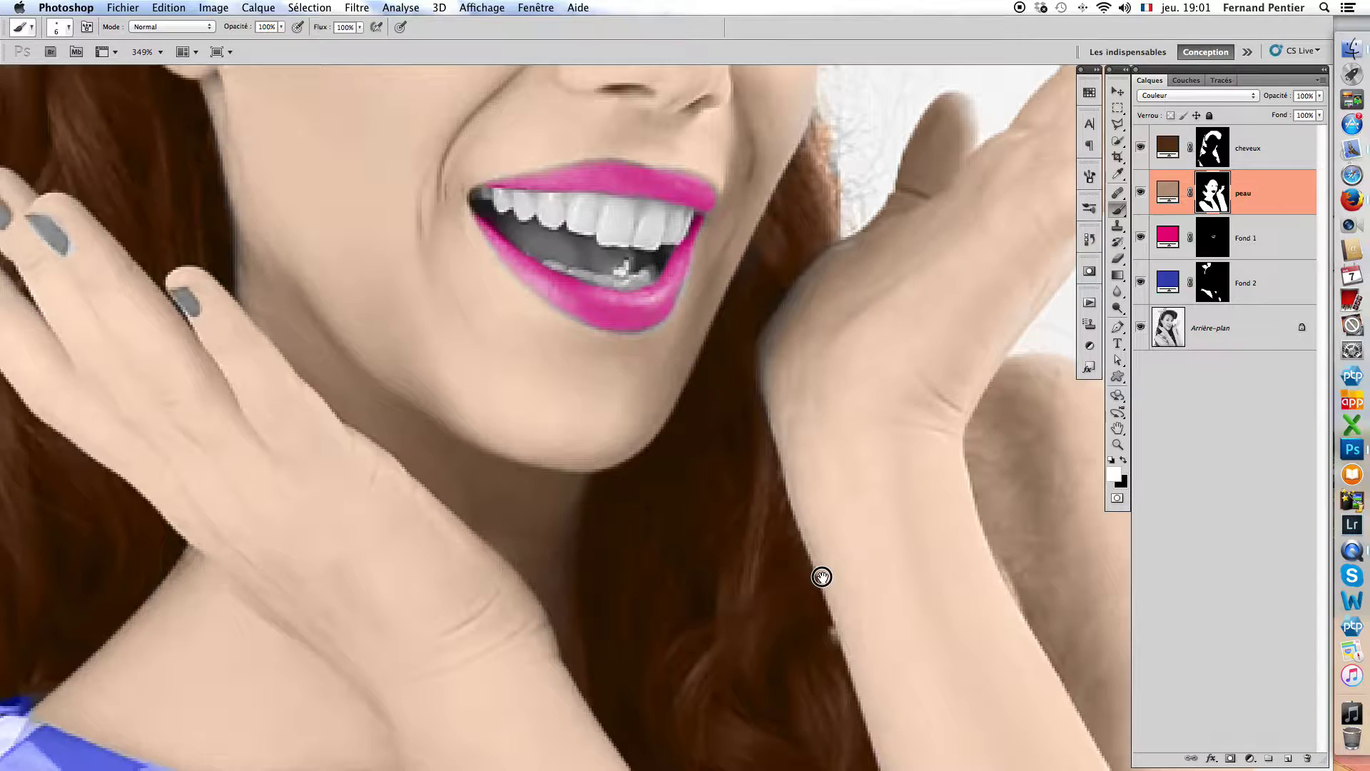
key(bracketright)
mouse_move(766, 359)
mouse_down()
mouse_move(749, 452)
mouse_move(739, 392)
mouse_move(787, 553)
mouse_move(754, 469)
mouse_move(771, 555)
mouse_move(797, 594)
mouse_move(774, 407)
mouse_move(793, 358)
mouse_up()
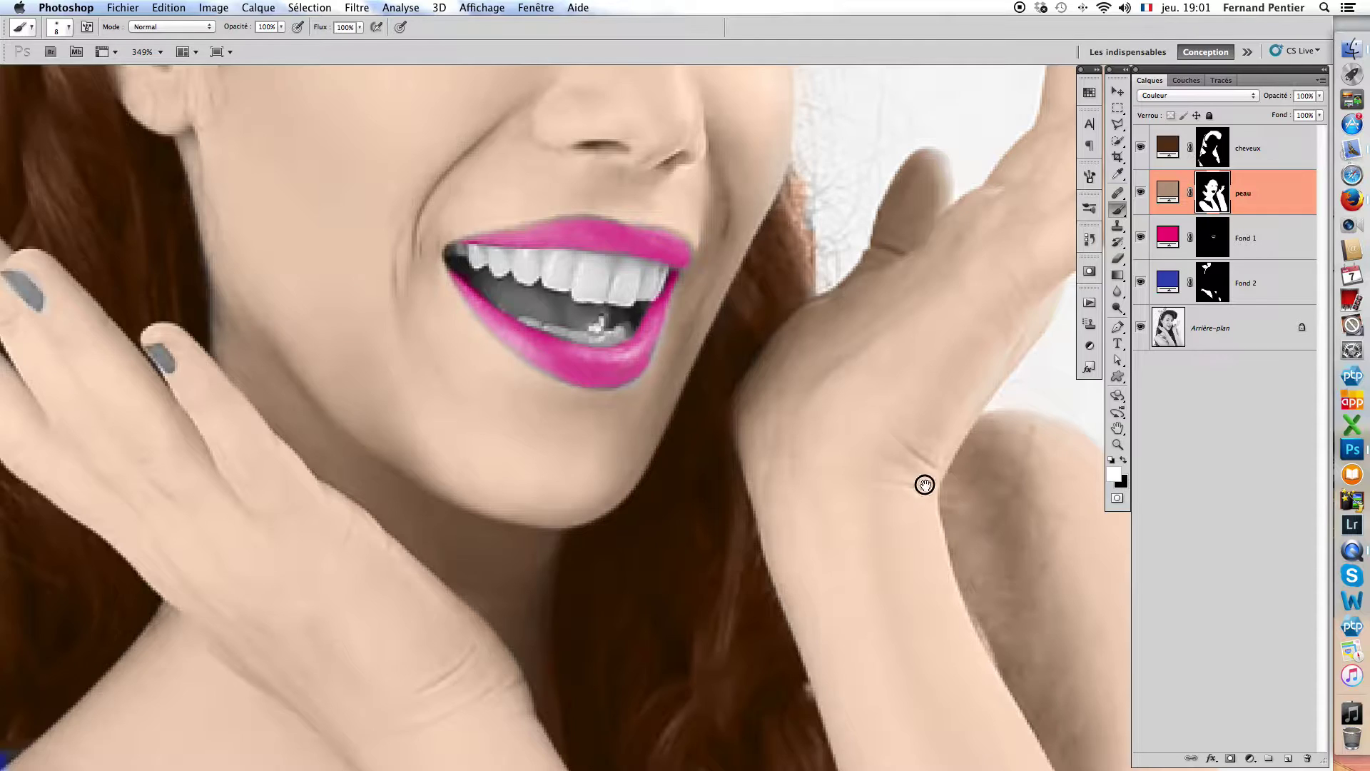
Examine the arms, the dress edges and the whole portrait for remaining uncoloured or spilled areas.
drag(925, 485, 575, 306)
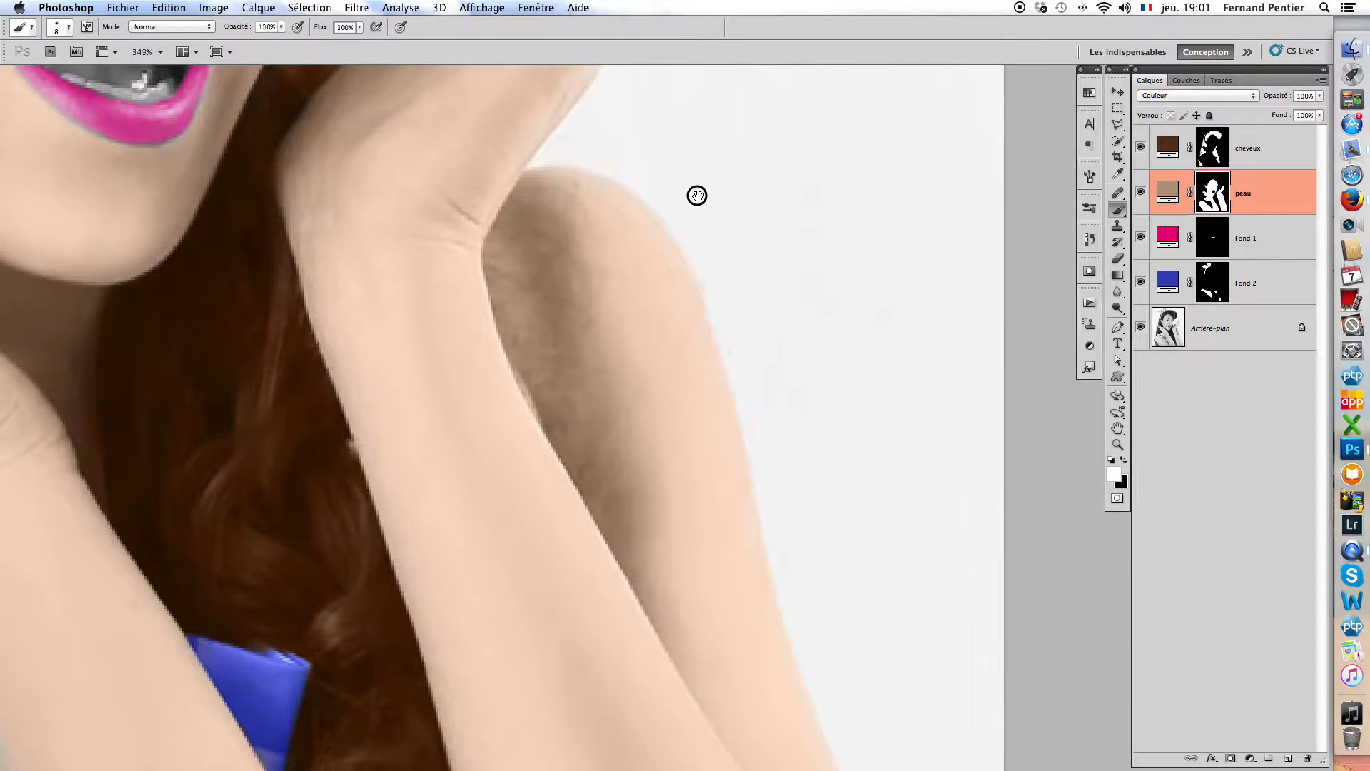
scroll(697, 196, down, 10)
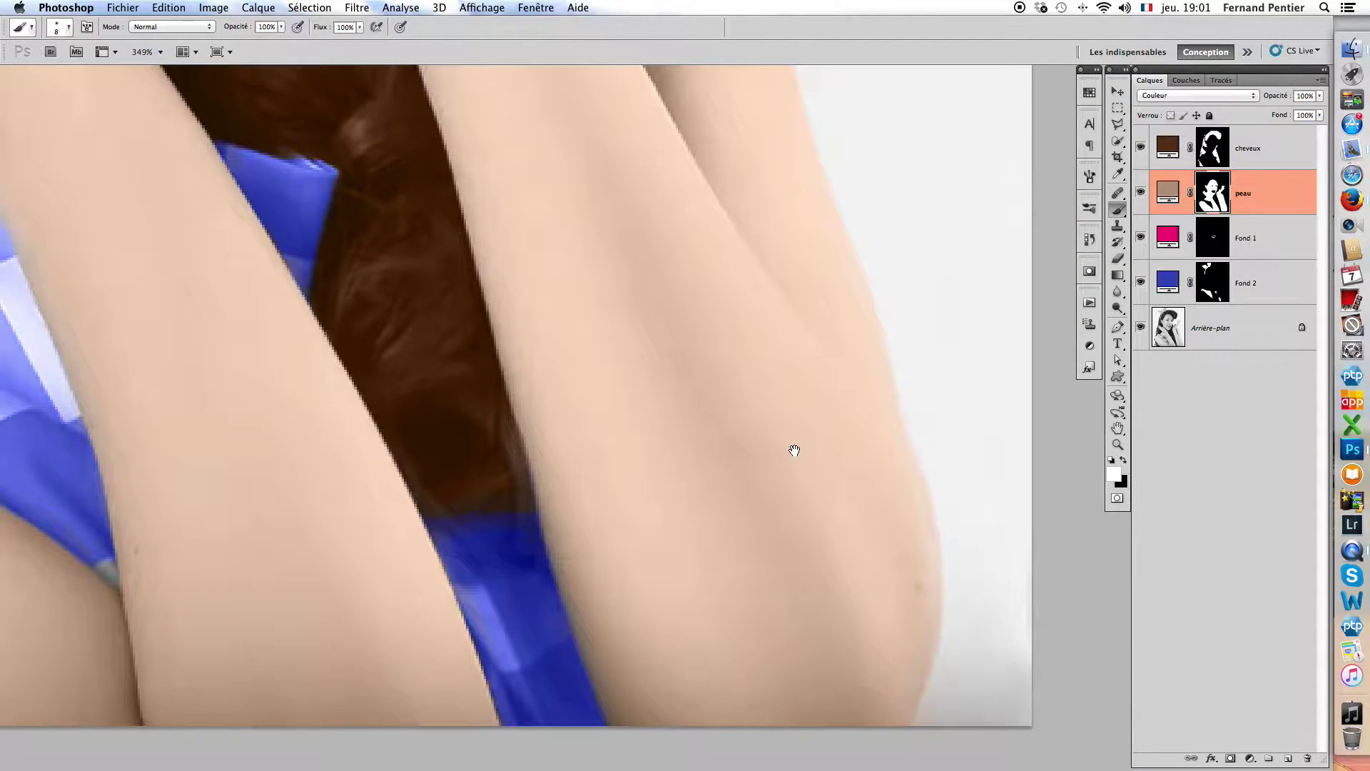
drag(780, 437, 991, 647)
drag(535, 474, 873, 435)
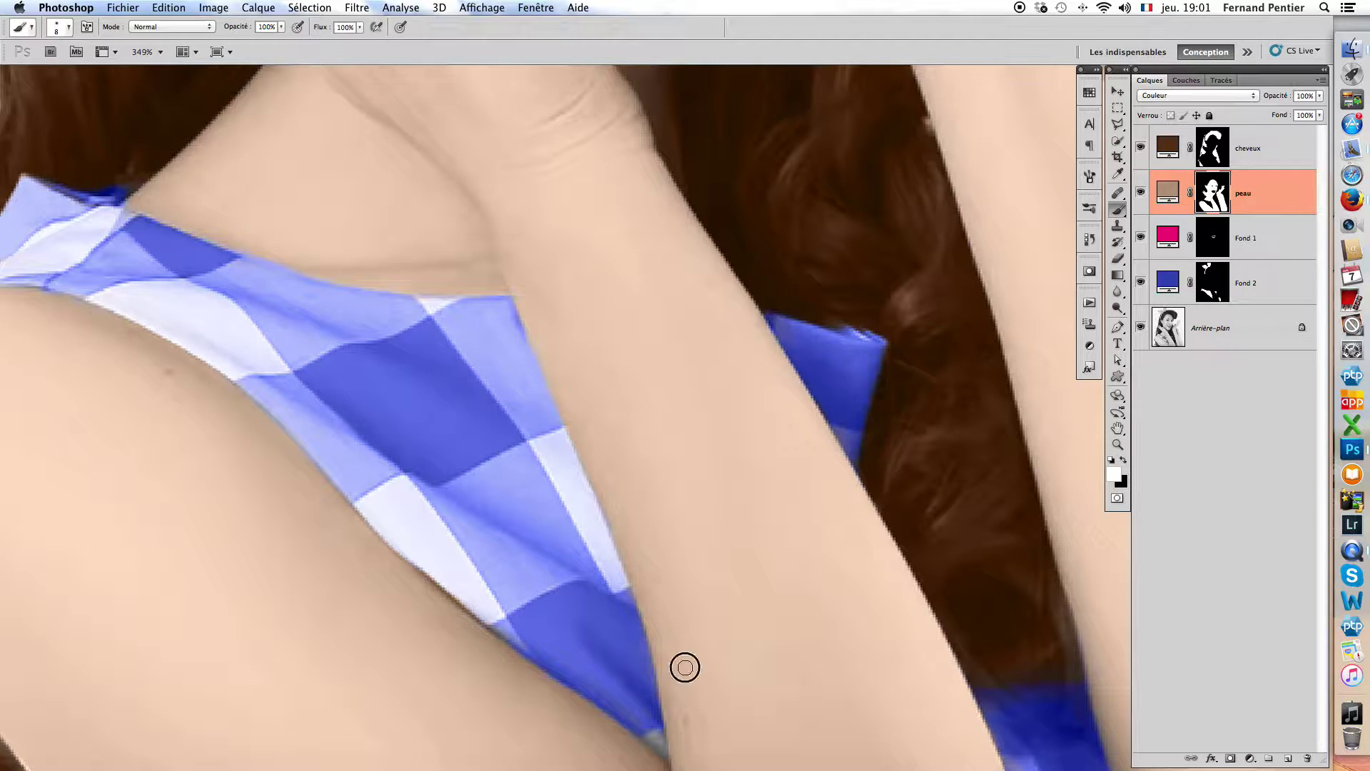
key(super+0)
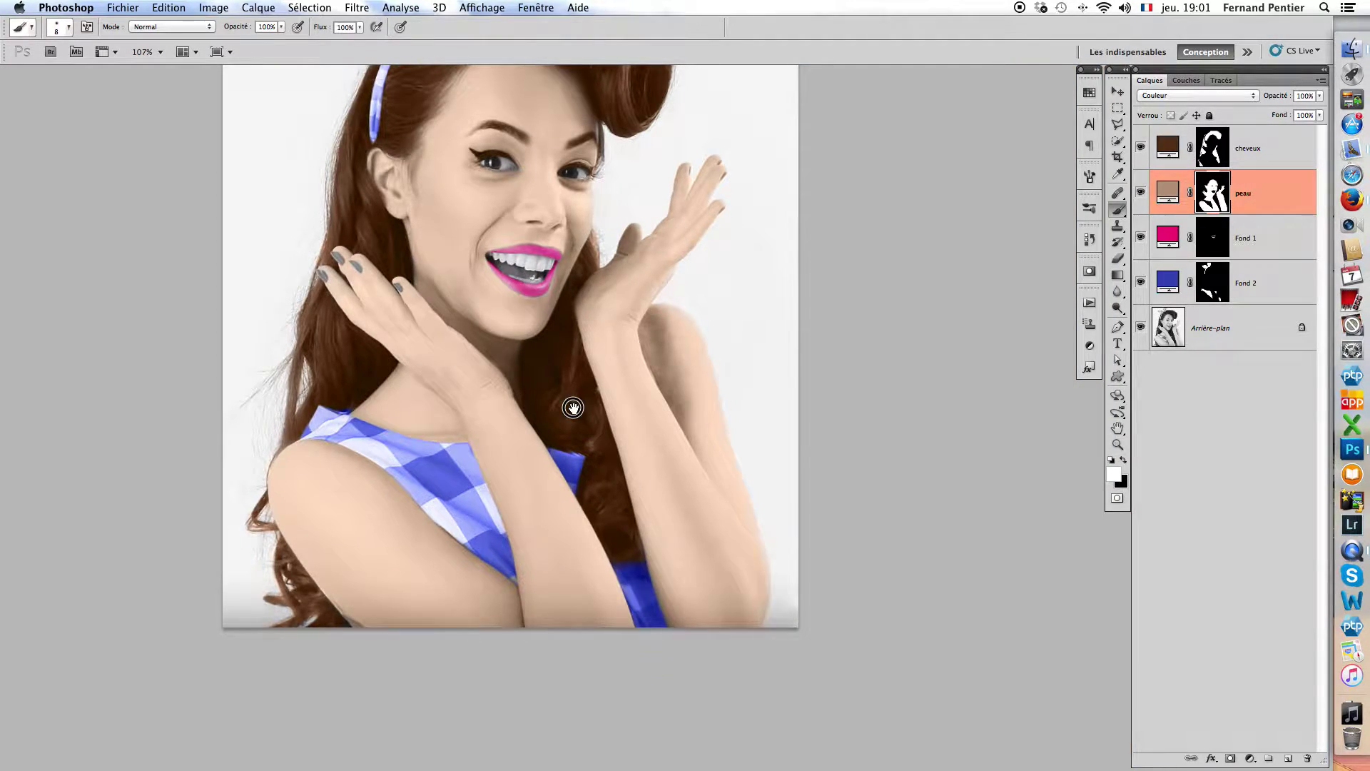
scroll(572, 407, up, 5)
scroll(572, 407, left, 2)
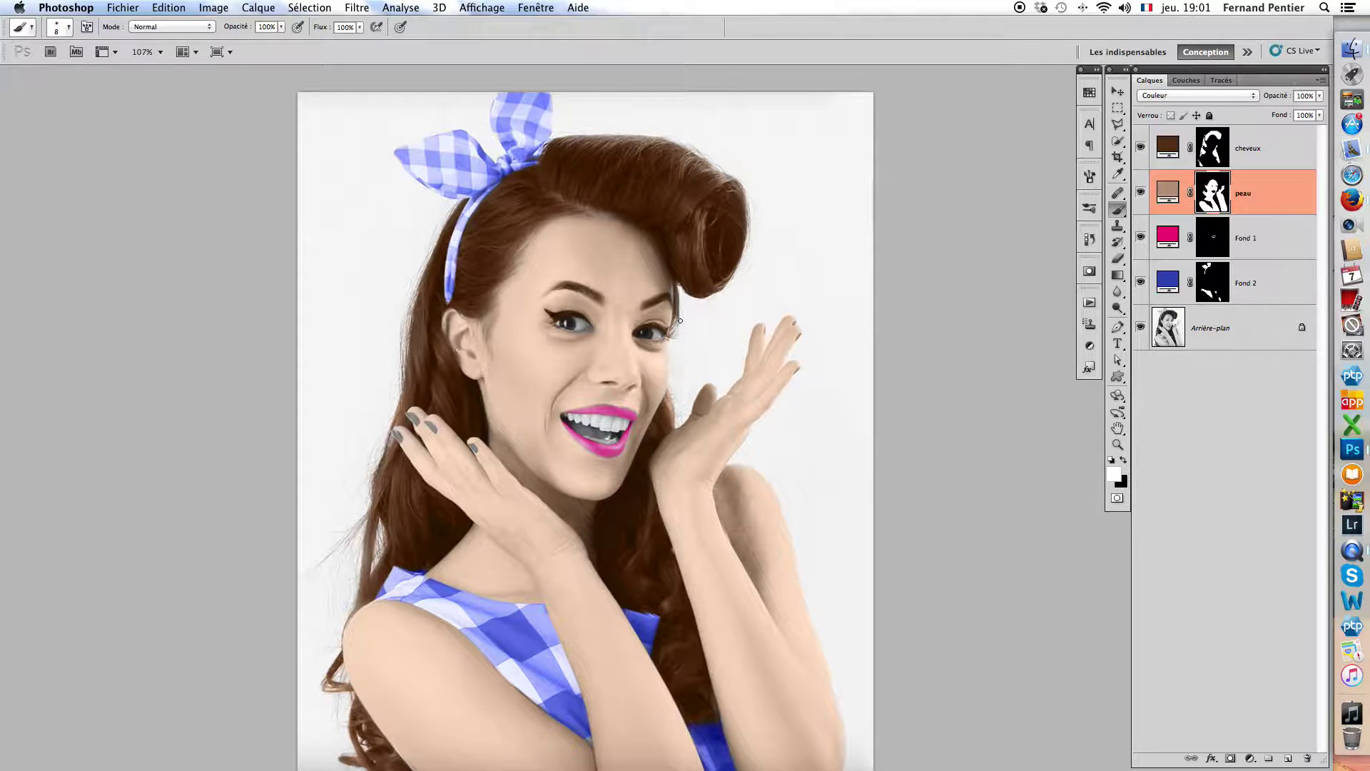
scroll(595, 357, down, 8)
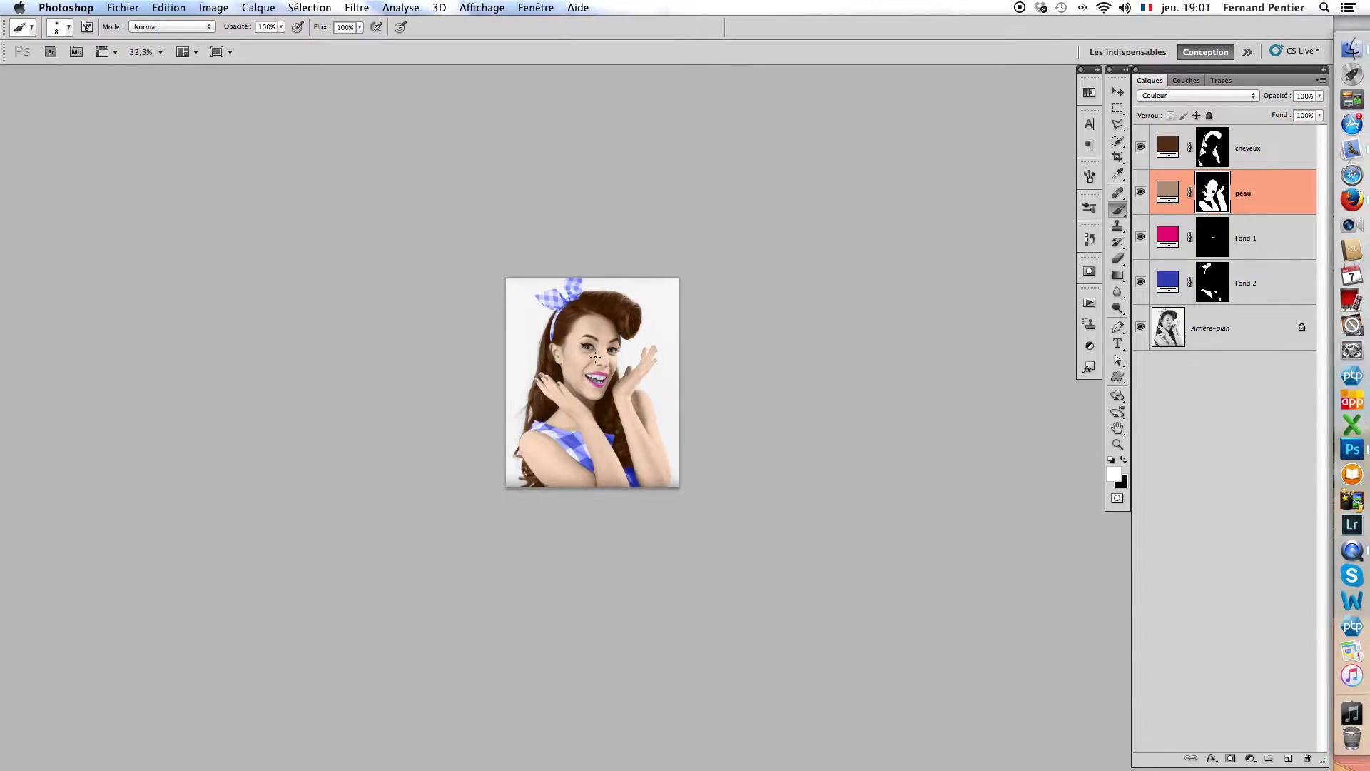
scroll(596, 357, up, 6)
scroll(595, 357, up, 3)
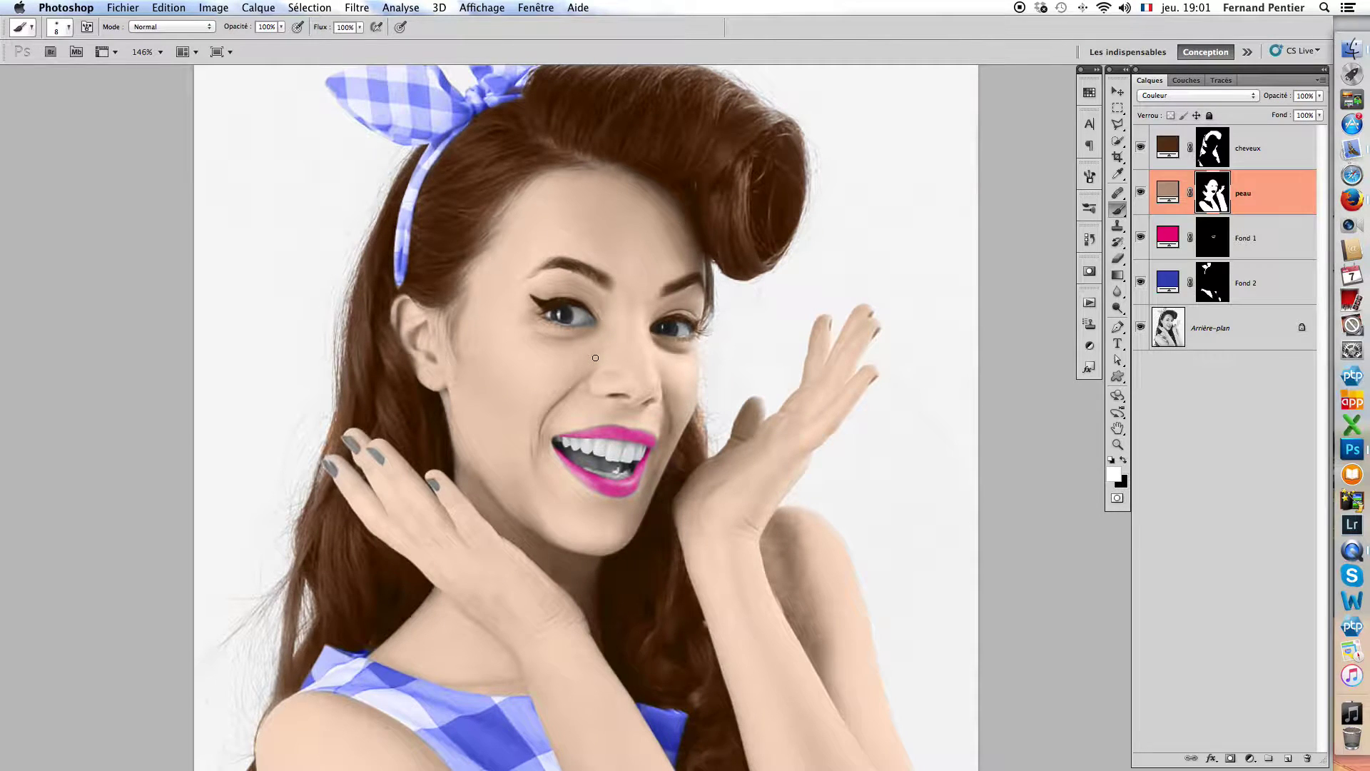
Mark both irises on the background layer by painting them in Quick Mask with a small black brush.
scroll(595, 358, up, 3)
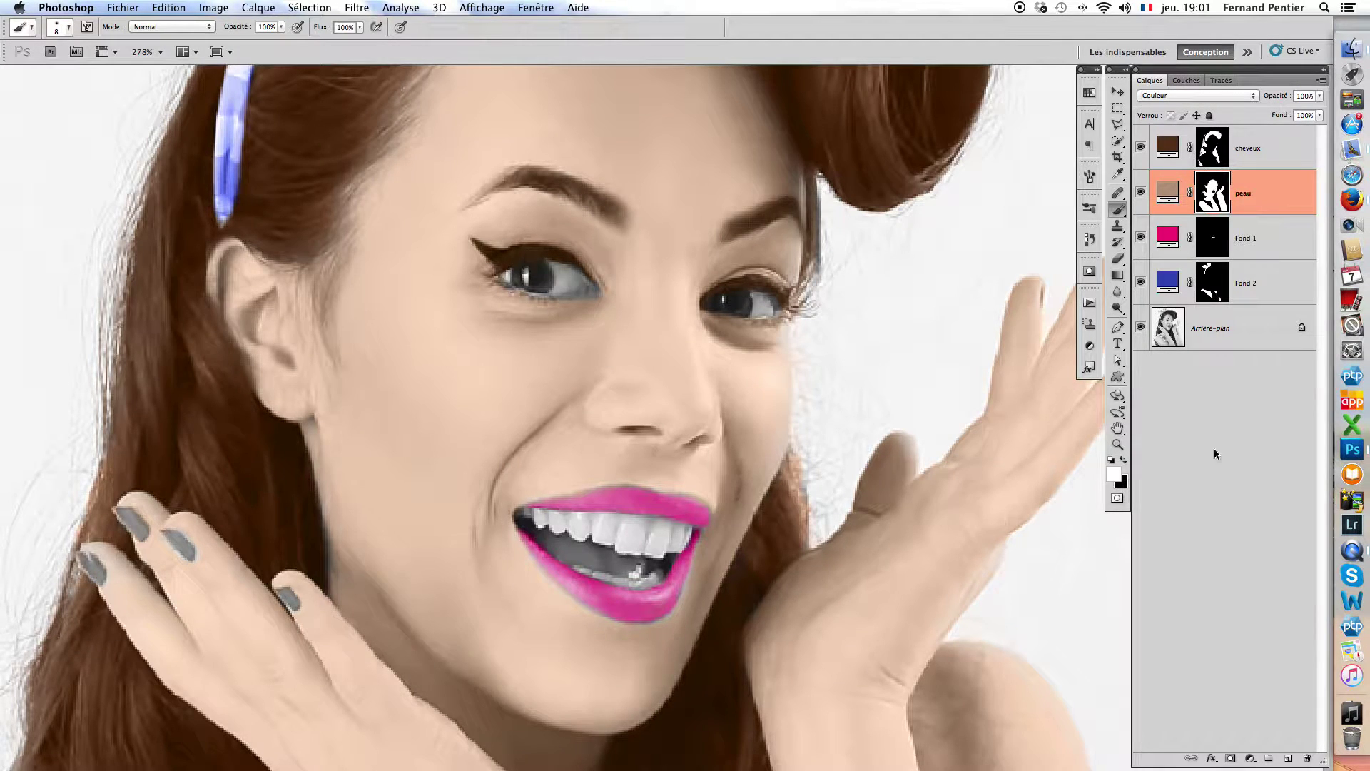
click(1174, 334)
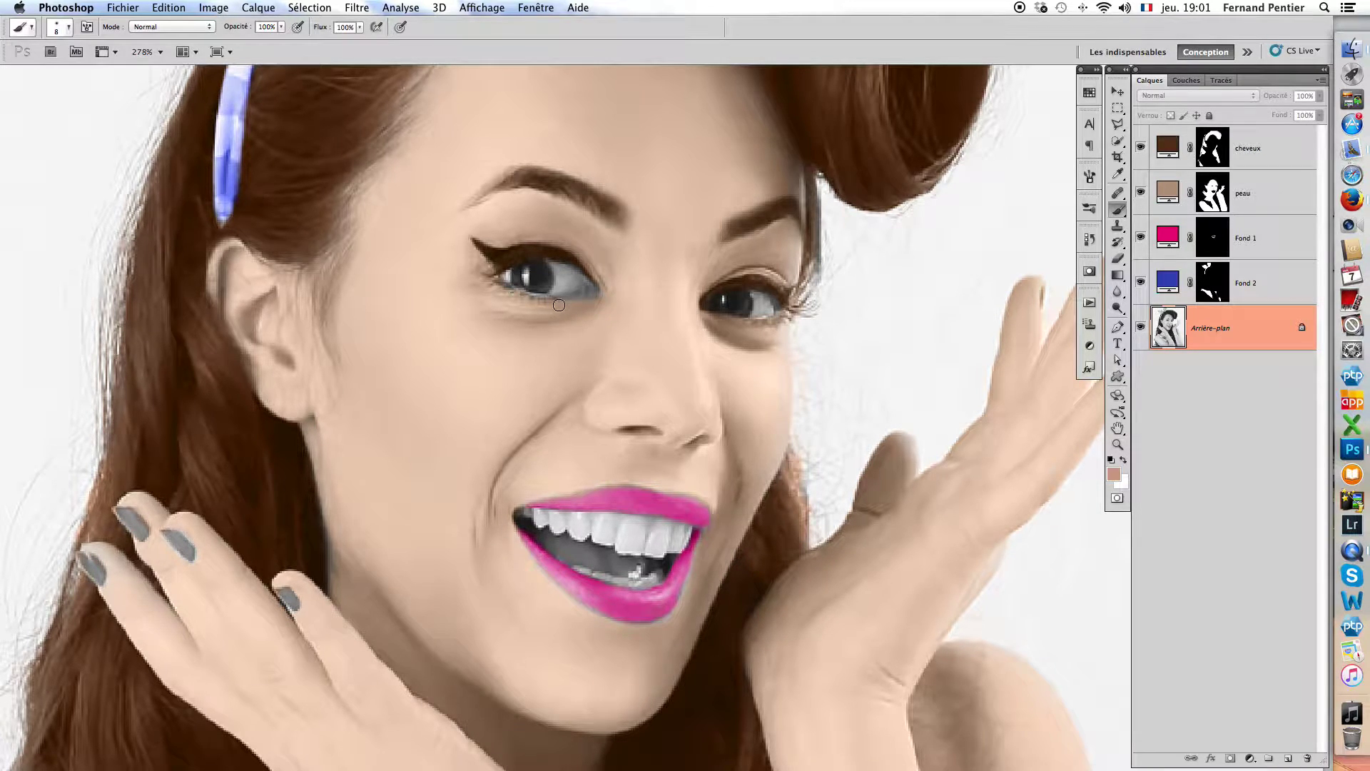
key(d)
key(q)
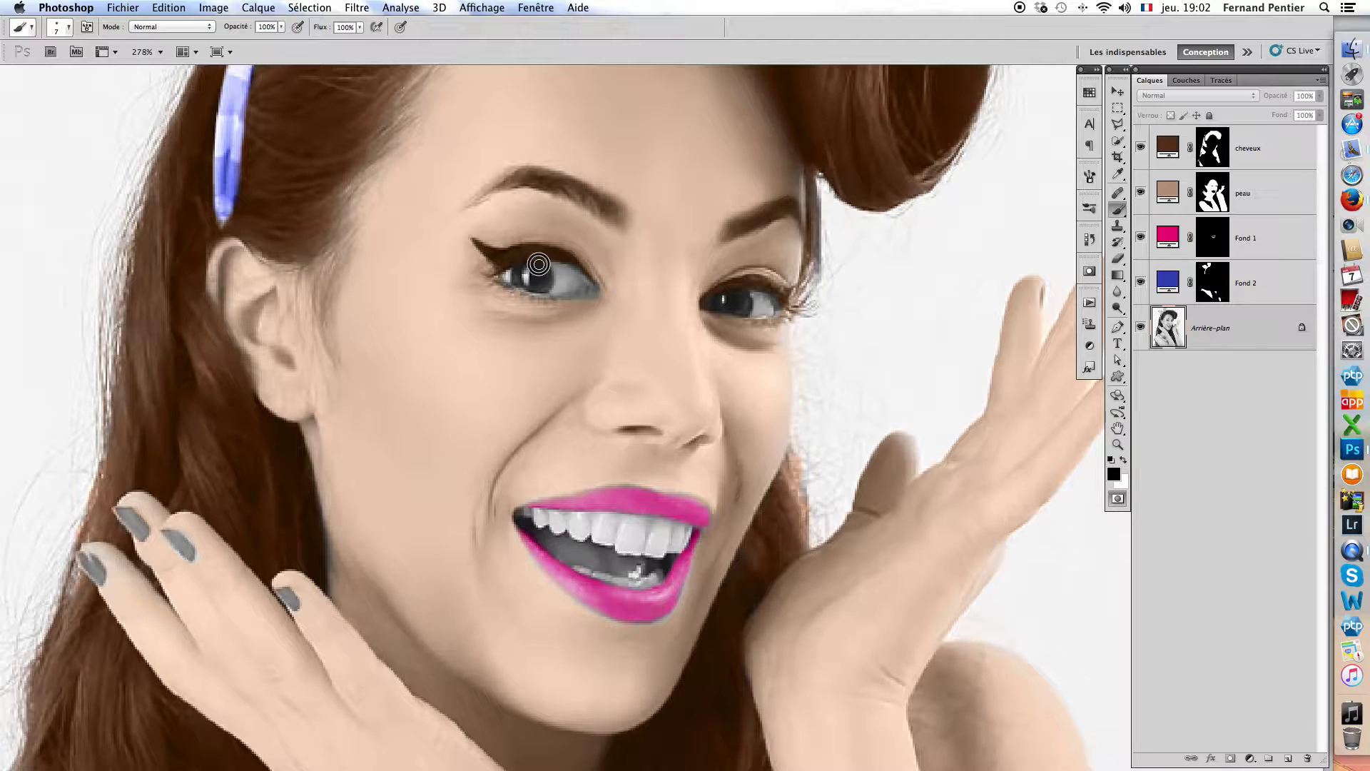
mouse_move(540, 264)
mouse_down()
mouse_move(548, 288)
mouse_move(521, 269)
mouse_up()
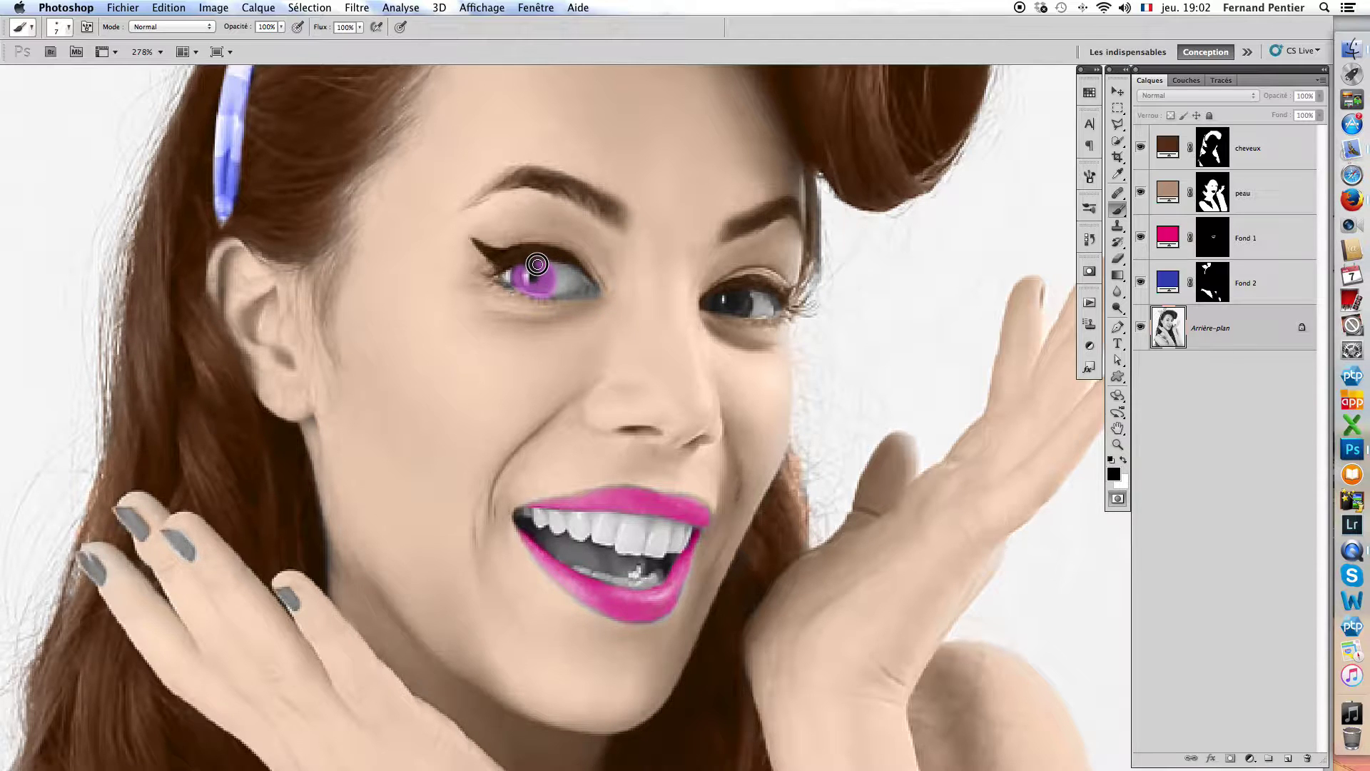
mouse_move(717, 295)
mouse_down()
mouse_move(738, 311)
mouse_move(746, 290)
mouse_move(744, 311)
mouse_up()
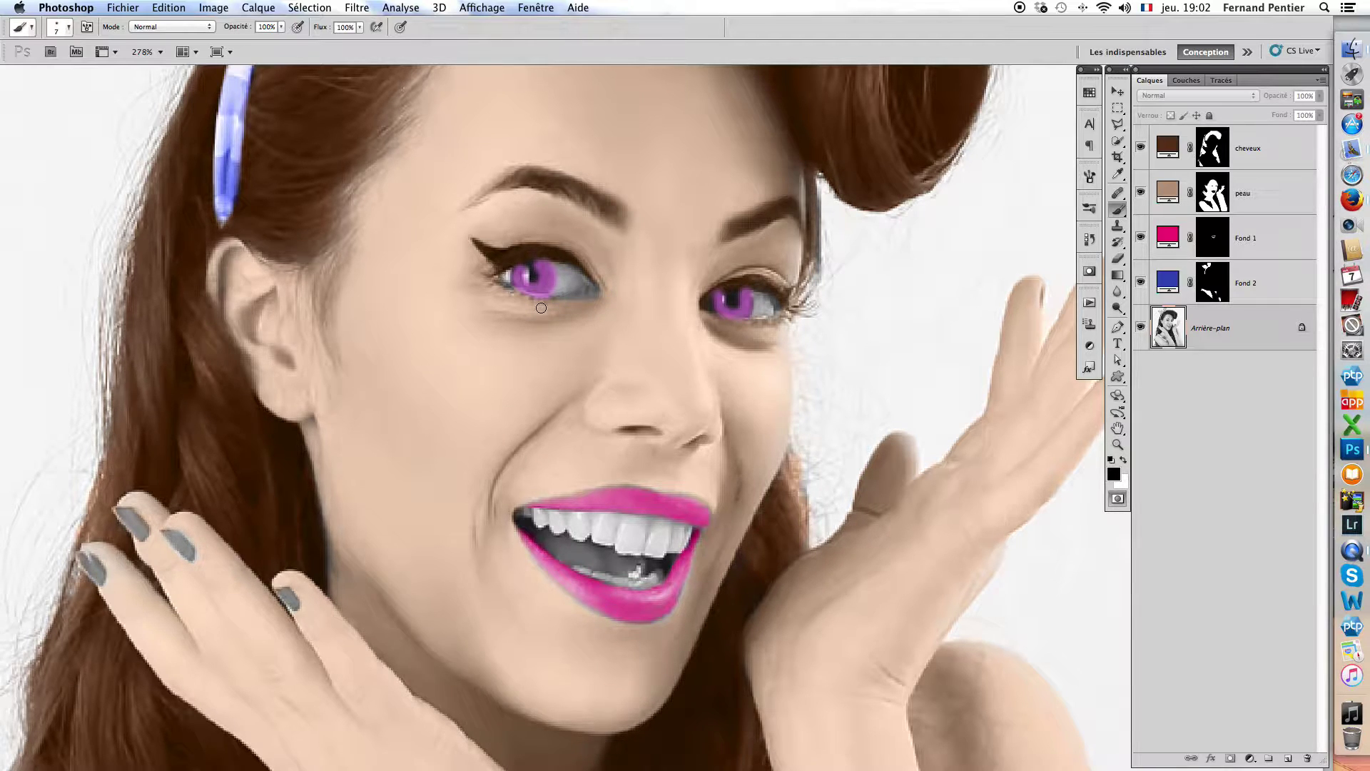
Refine the Quick Mask around the irises, clearing spill onto the eyelids and whites, and convert it to a selection.
key(x)
mouse_move(546, 302)
mouse_down()
mouse_move(534, 299)
mouse_move(509, 289)
mouse_move(531, 258)
mouse_move(507, 261)
mouse_move(526, 254)
mouse_move(536, 283)
mouse_up()
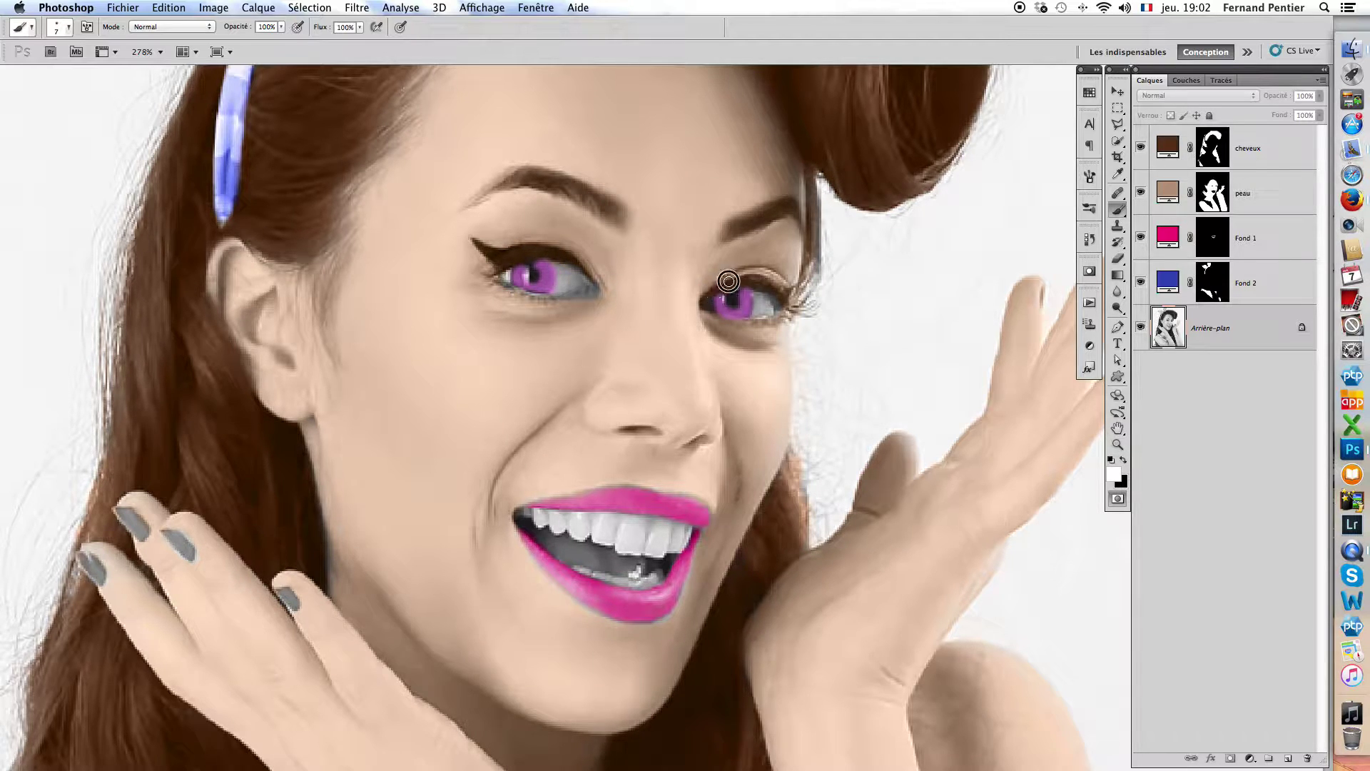
mouse_move(756, 277)
mouse_down()
mouse_move(732, 282)
mouse_move(743, 315)
mouse_move(728, 314)
mouse_move(743, 322)
mouse_move(730, 325)
mouse_up()
key(d)
mouse_move(749, 321)
mouse_down()
mouse_move(727, 320)
mouse_move(756, 319)
mouse_up()
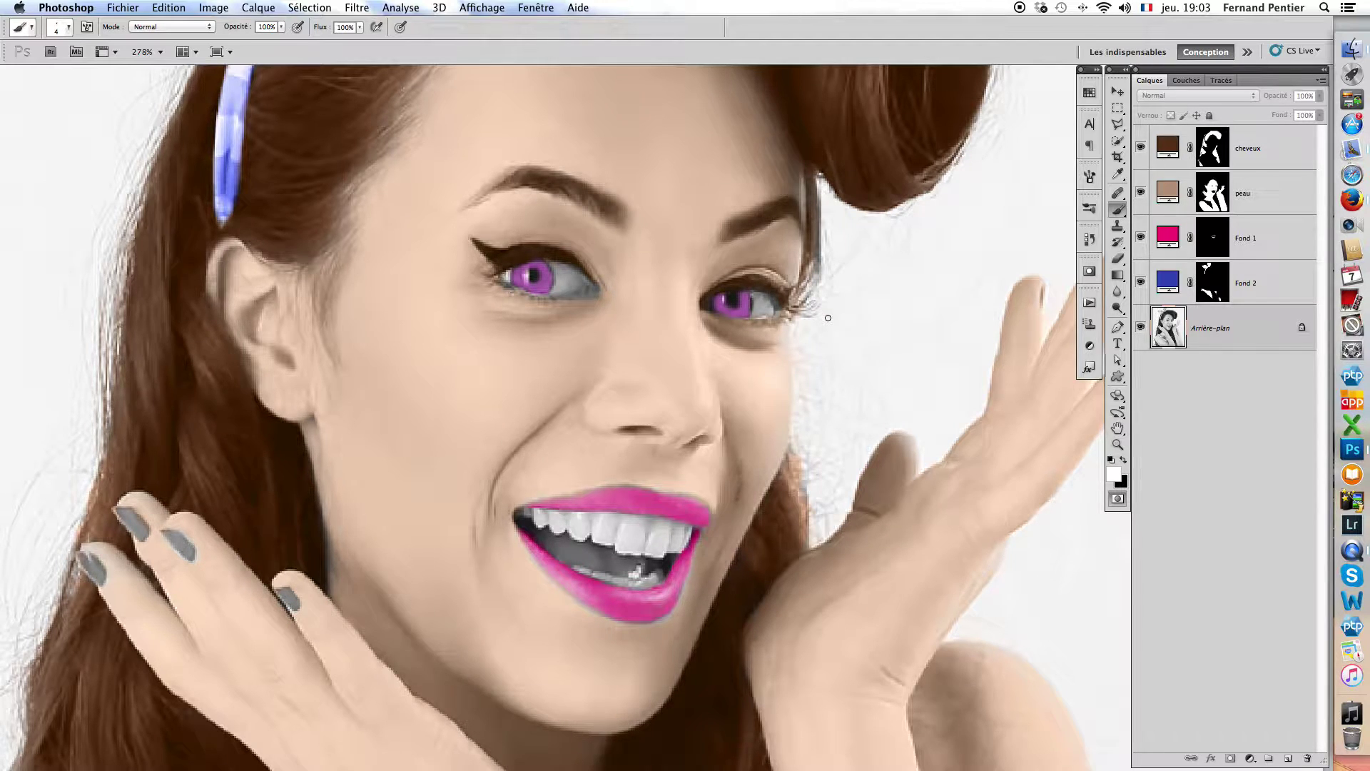
key(q)
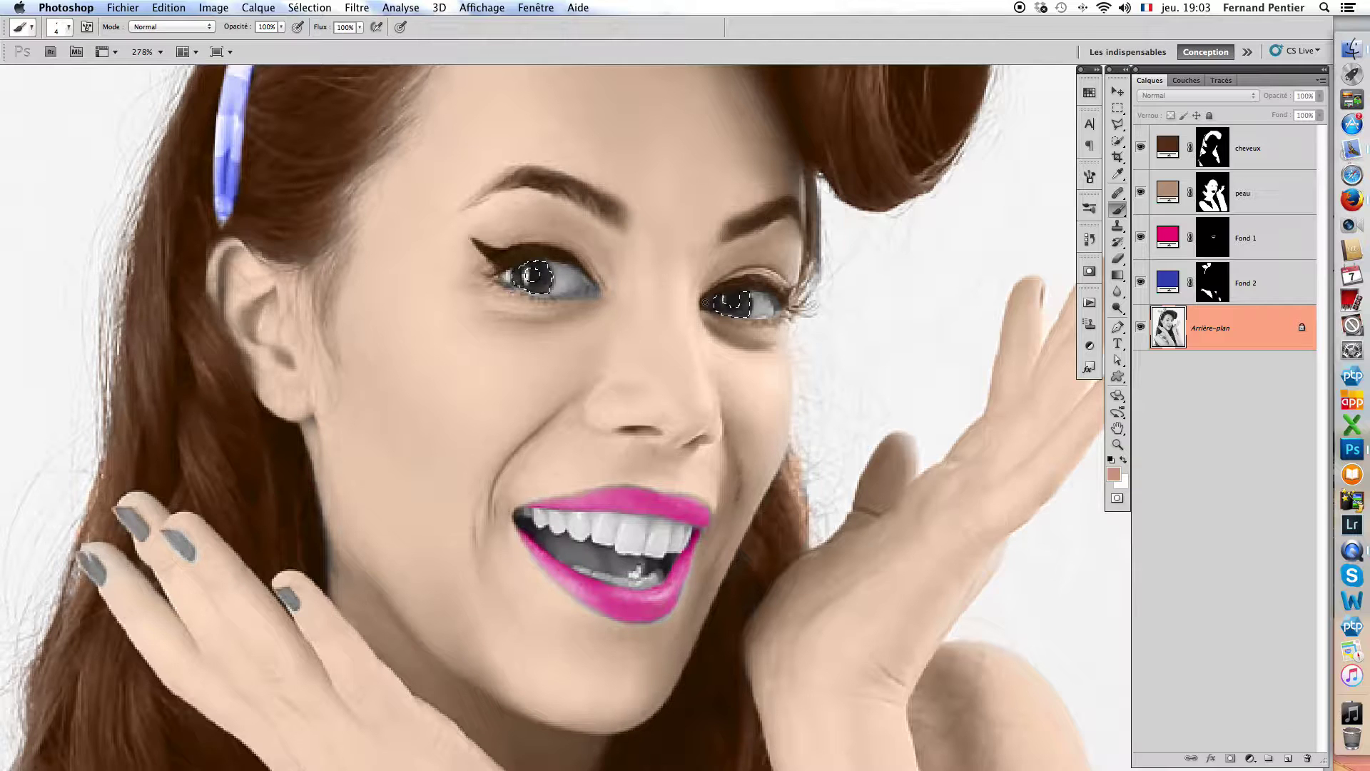
Create a solid-colour fill layer from the iris selection, trying light green #89cd8b before choosing dark green #0d7a10.
click(1250, 760)
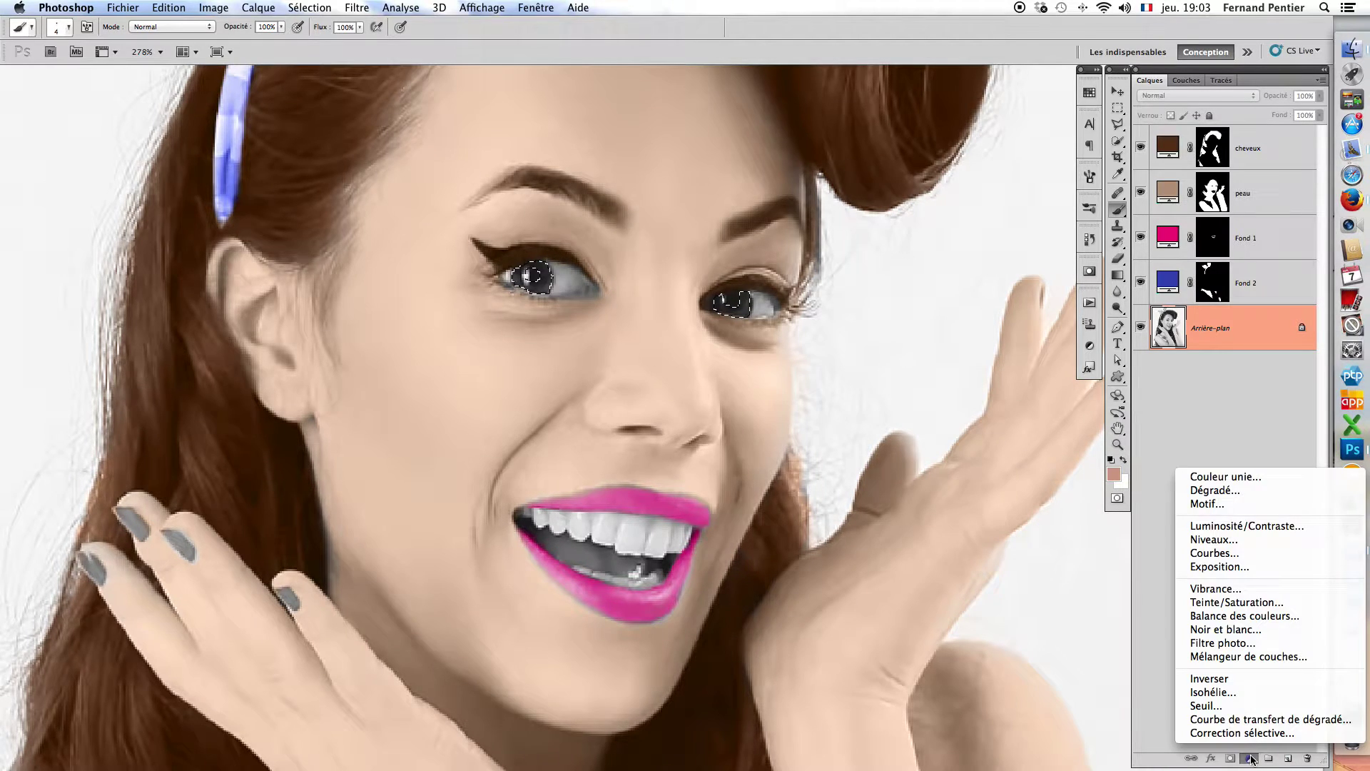
click(1228, 482)
click(1090, 448)
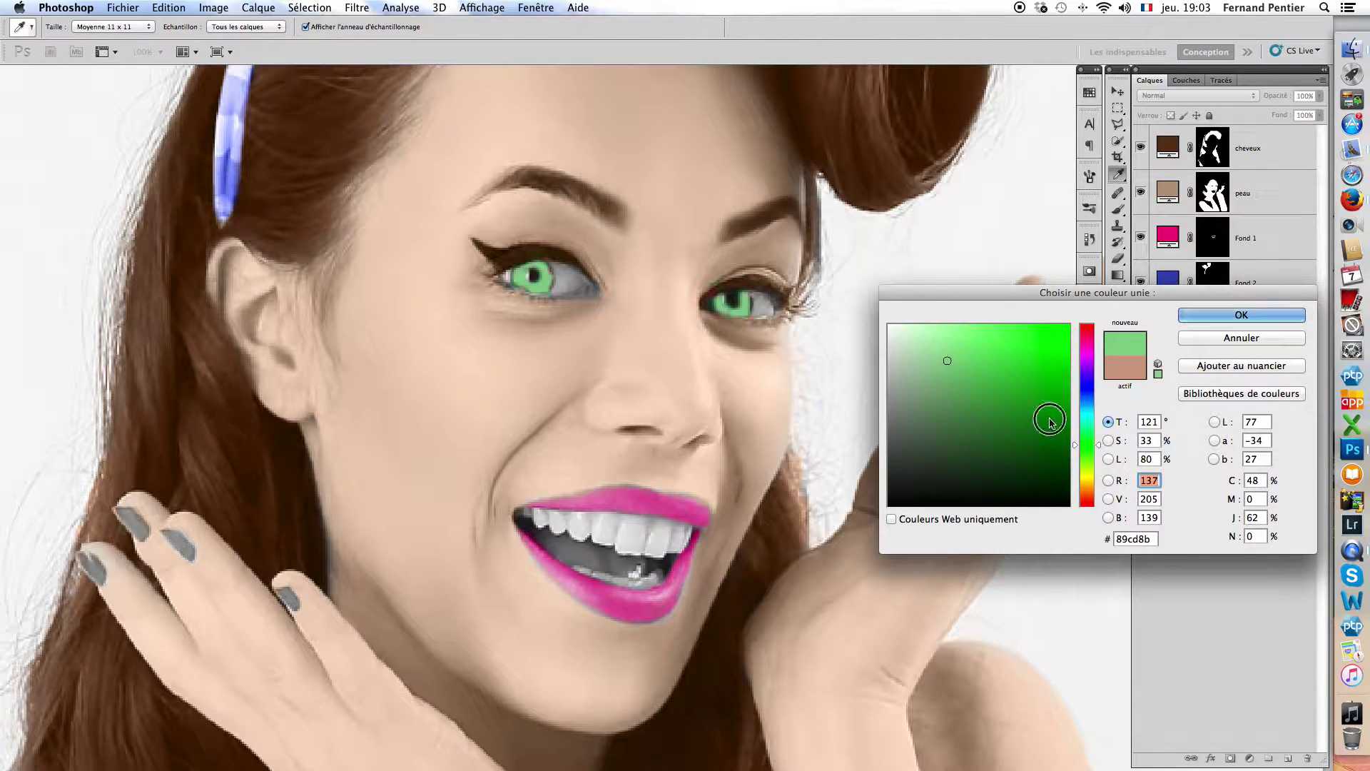
click(1050, 420)
click(1205, 318)
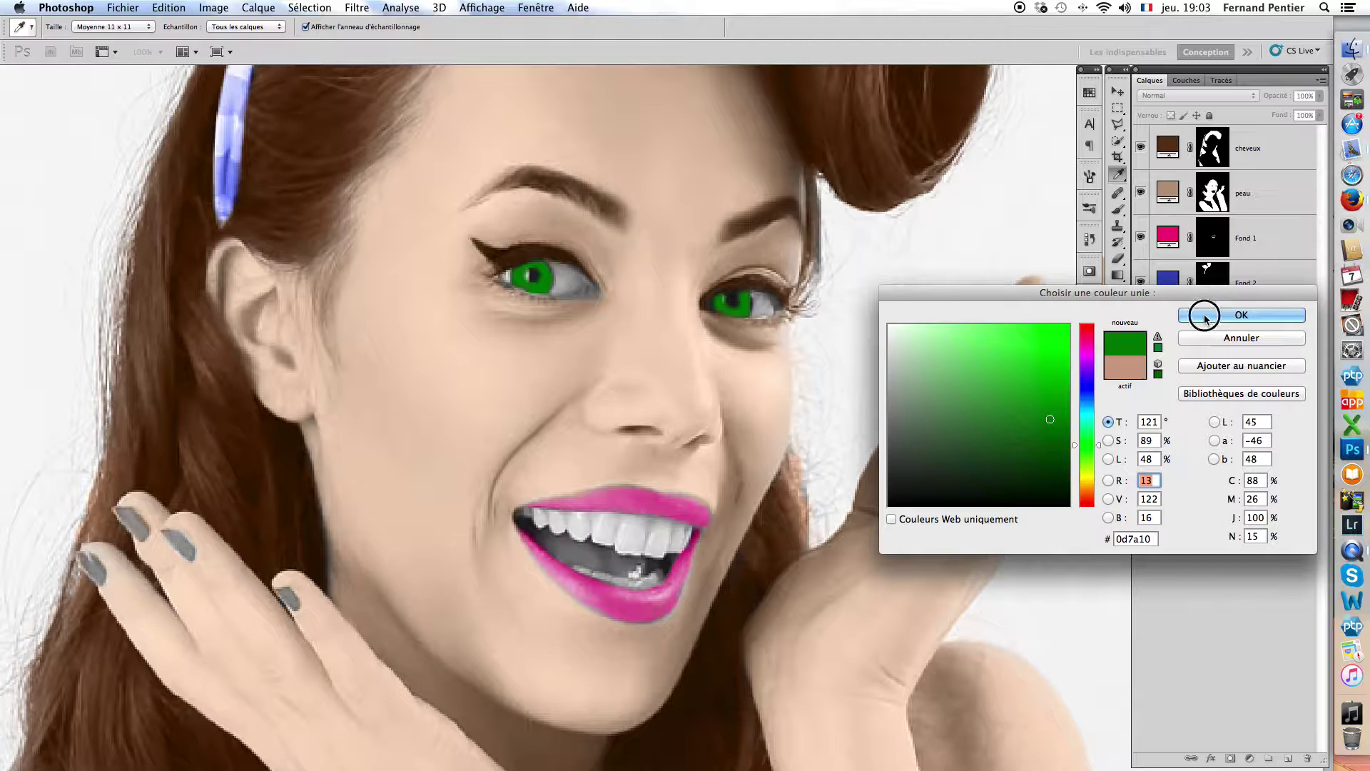
key(b)
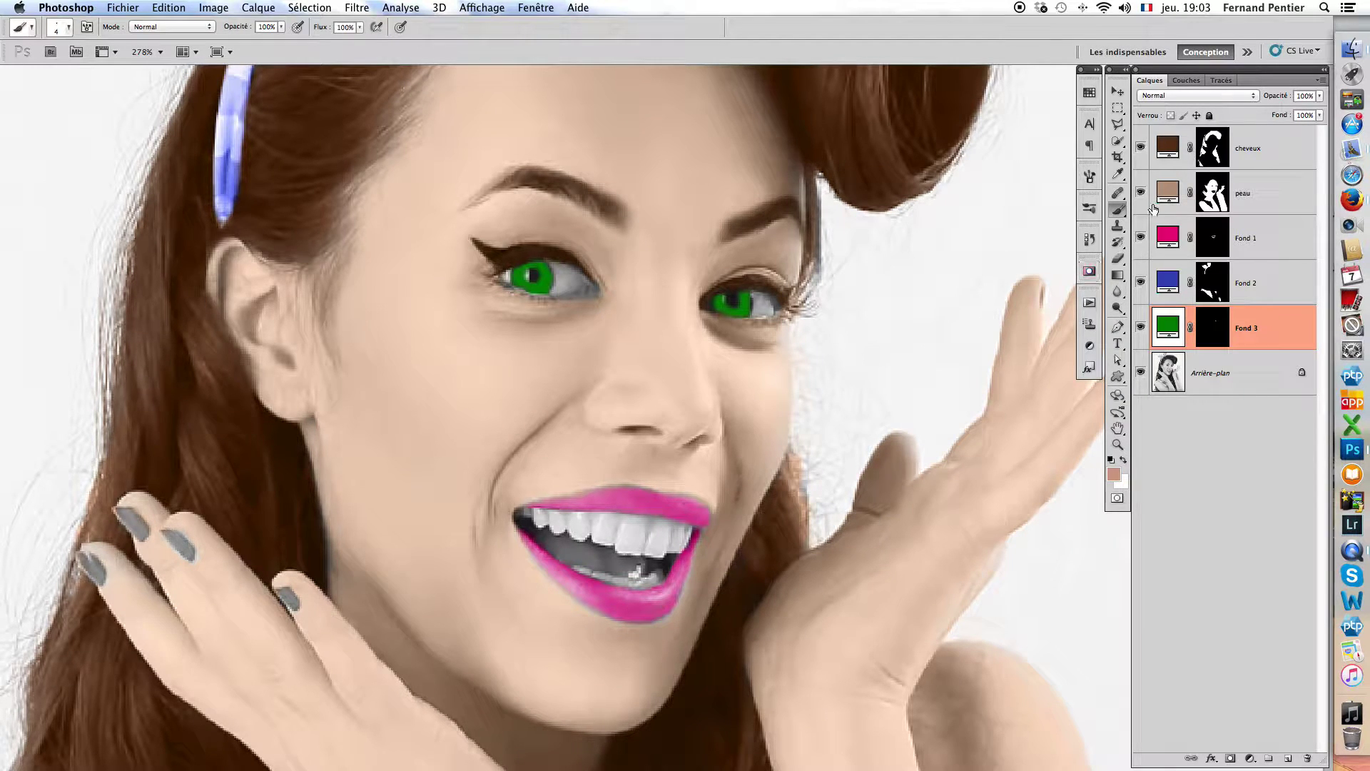
Set the green iris layer to Couleur blend mode and 40% opacity, and compare the eyes with and without it.
click(1182, 97)
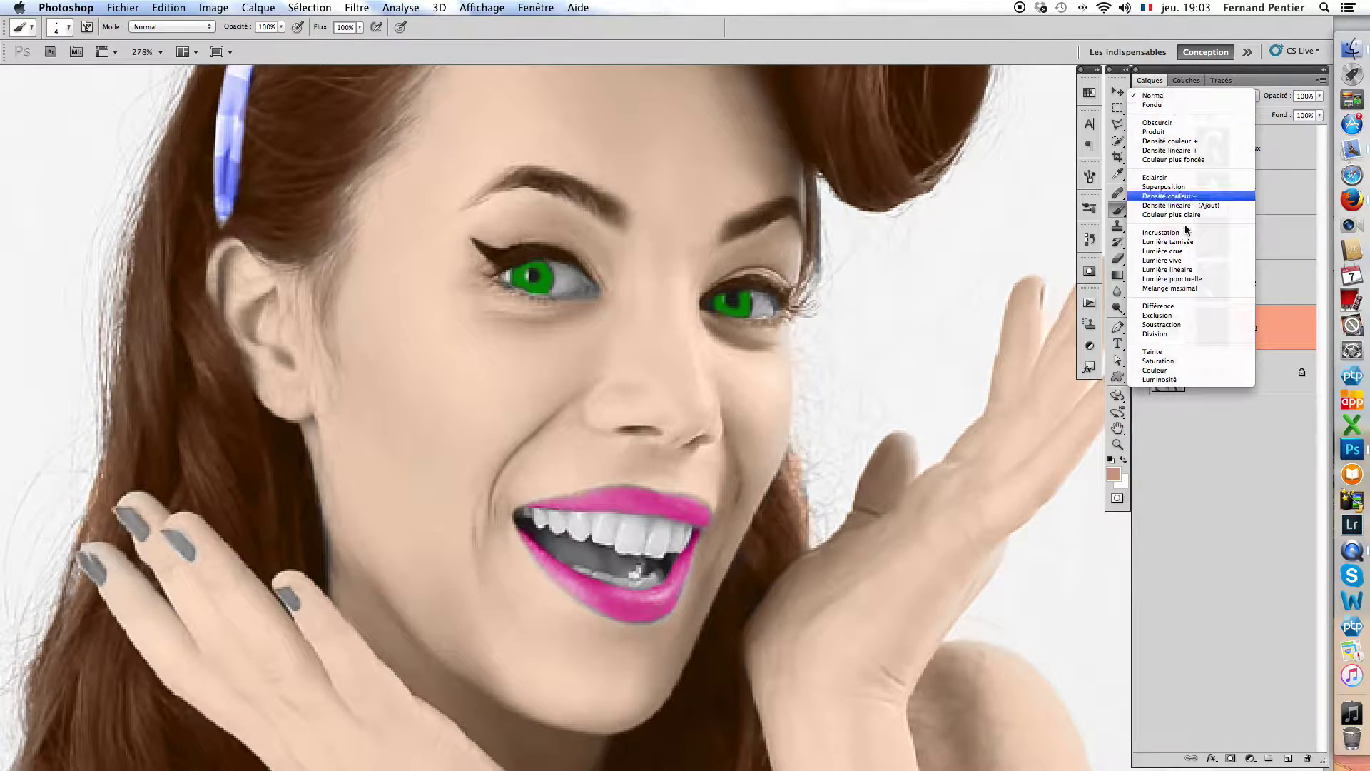
click(1171, 371)
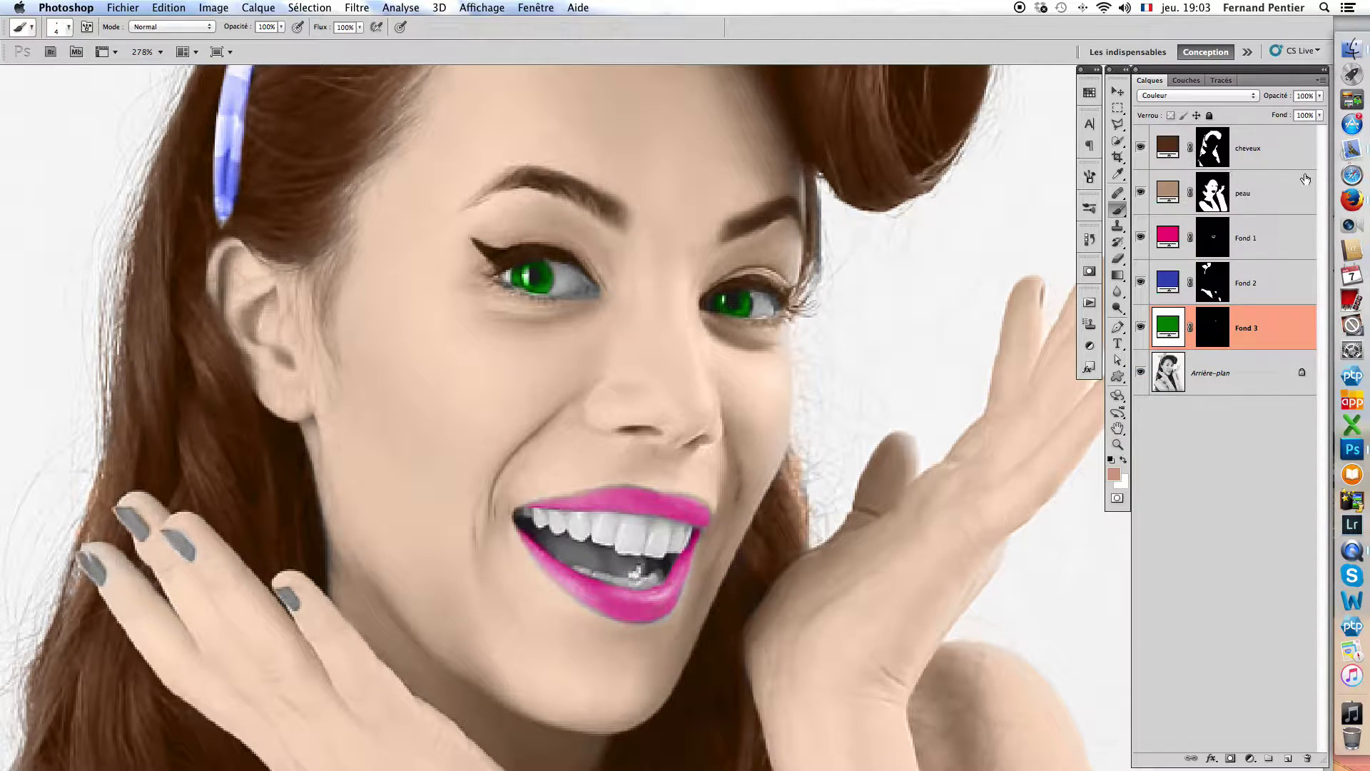
key(v)
key(6)
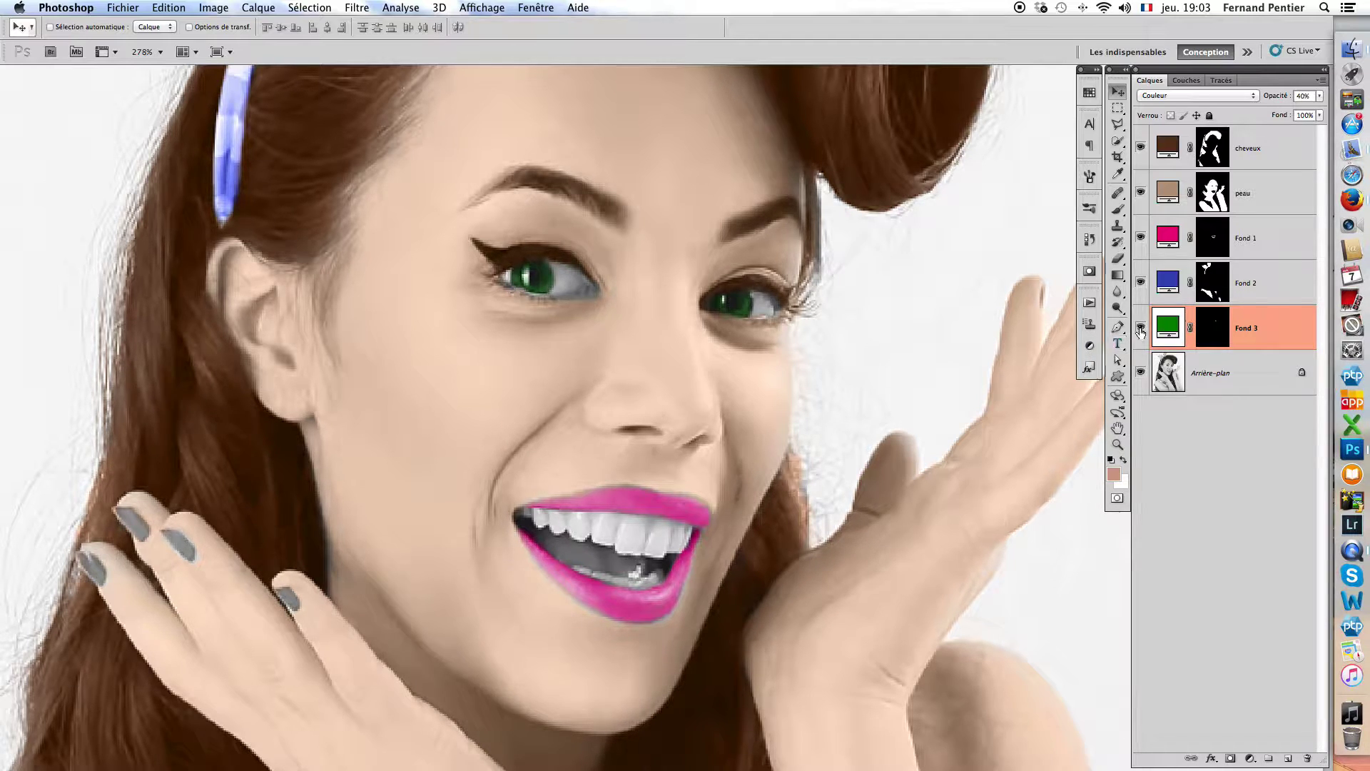
alt+click(1142, 329)
alt+click(1142, 329)
Retouch the green iris layer's mask with a small black brush to remove tint from the pupils.
click(1210, 338)
key(b)
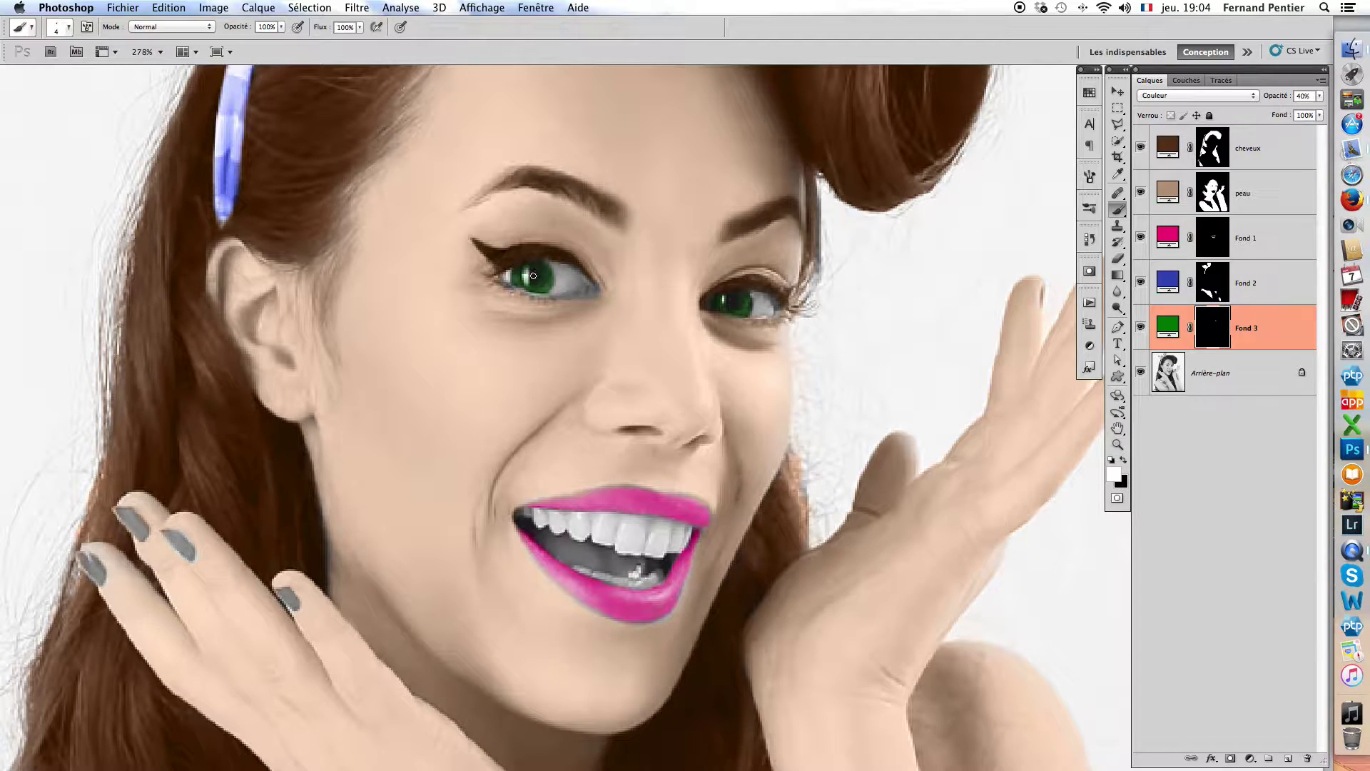
key(x)
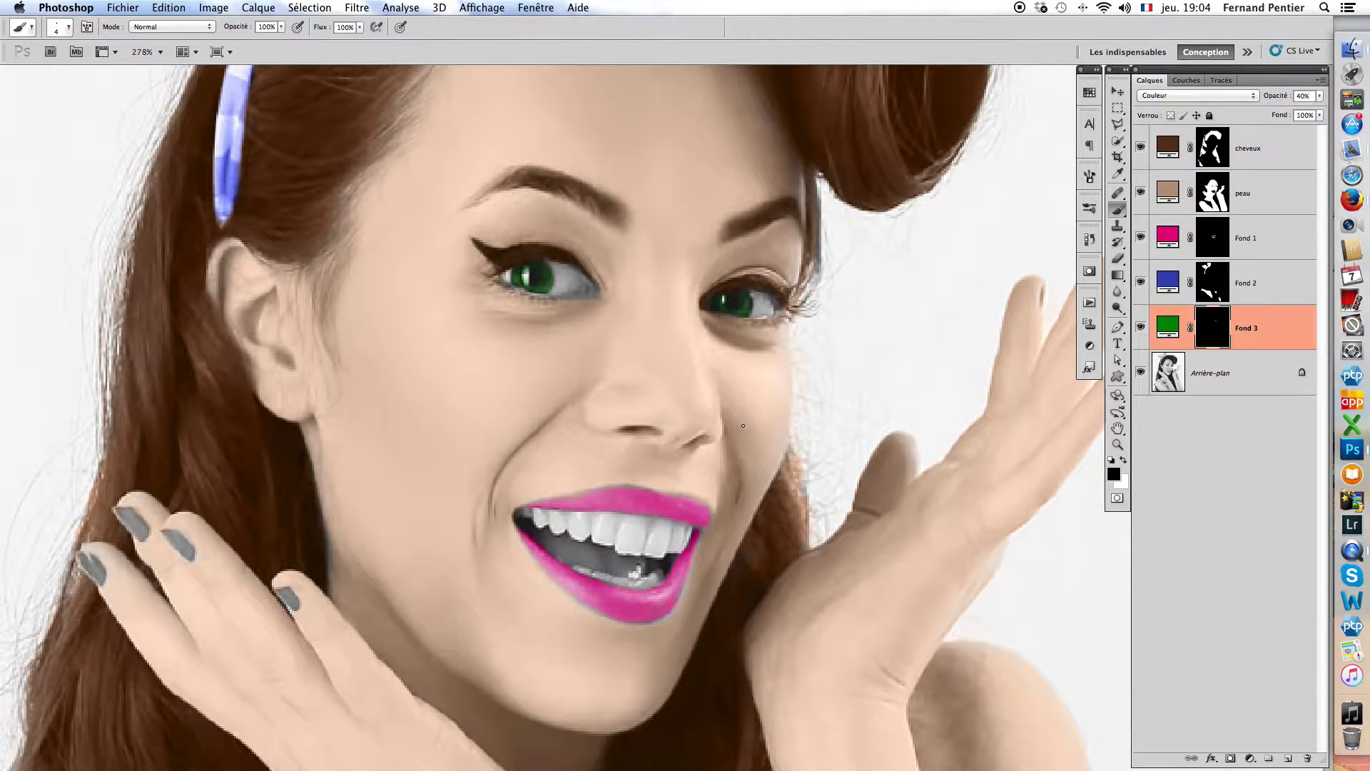
Rename the blue fill layer that colours the bow and dress as bandeau.
scroll(743, 425, down, 10)
drag(791, 441, 676, 357)
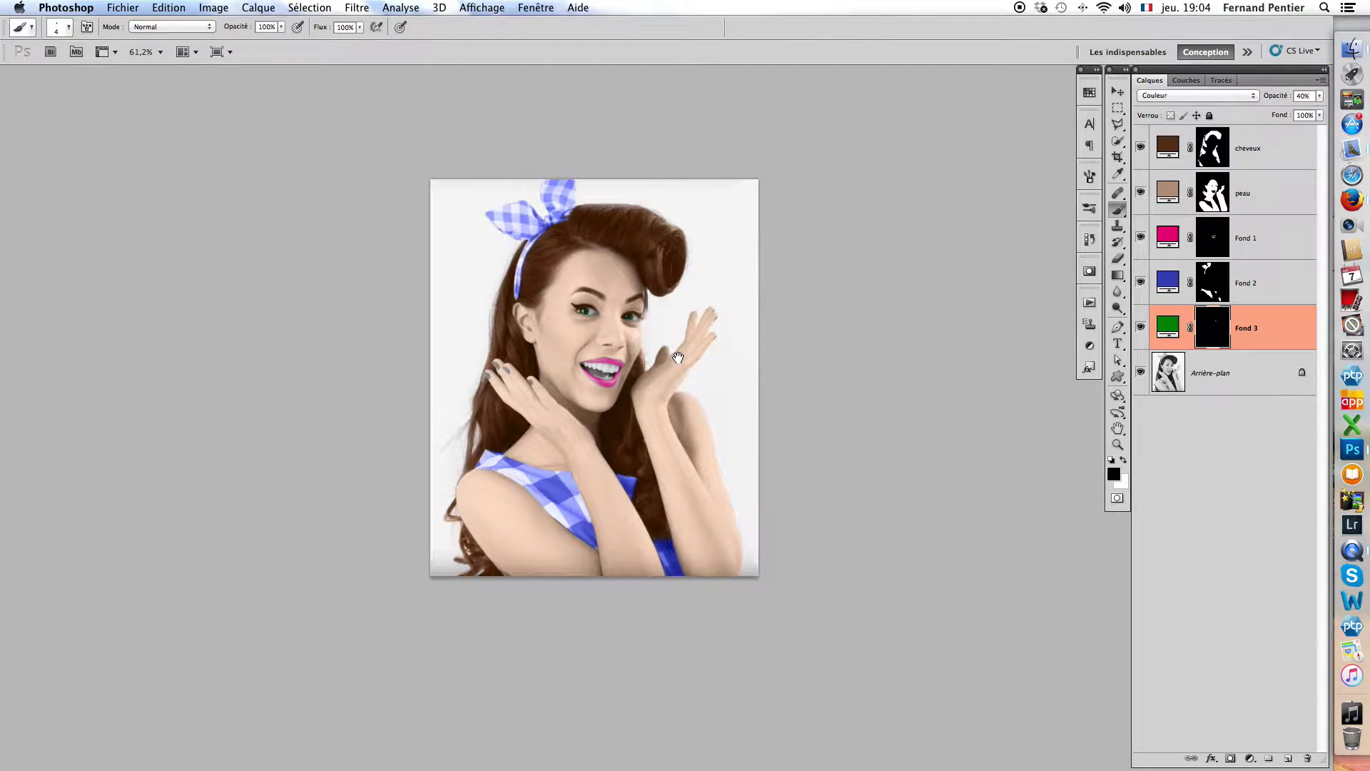
scroll(713, 373, up, 5)
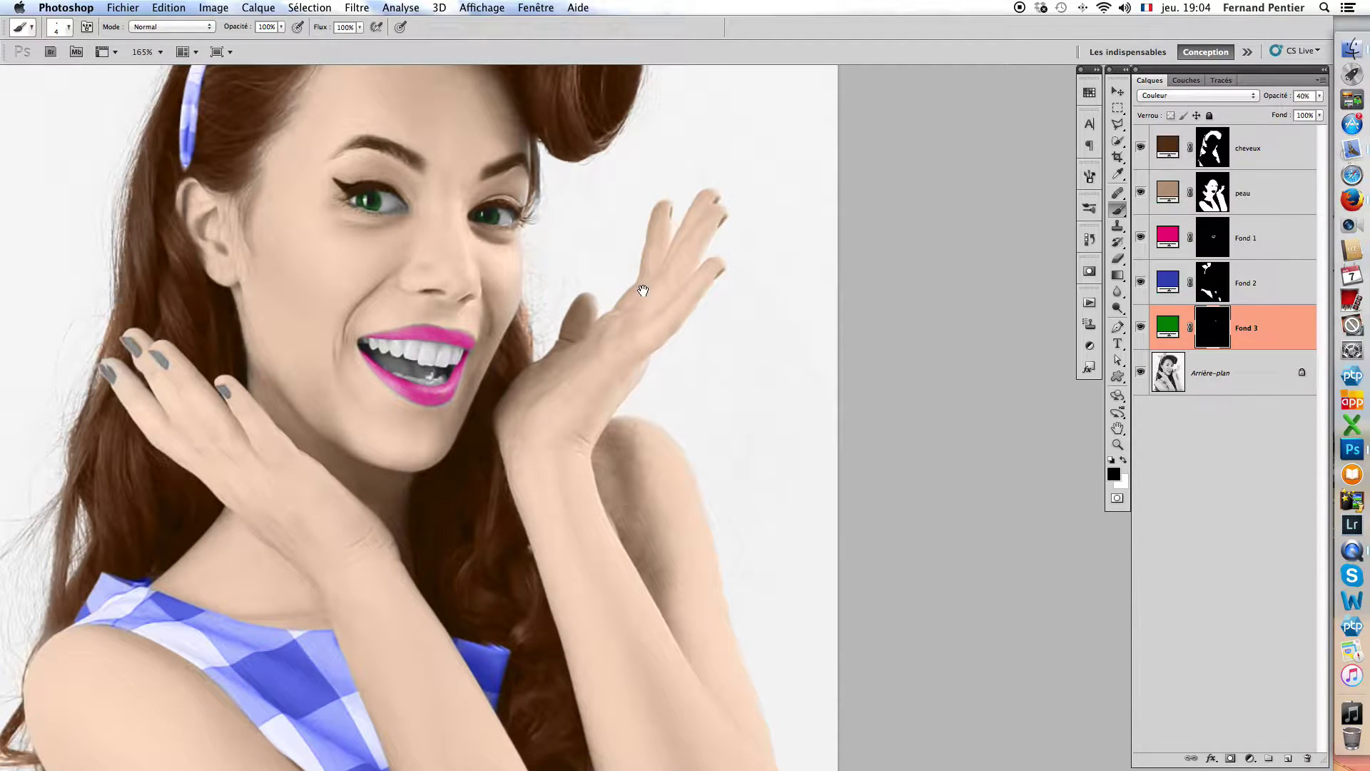
drag(382, 169, 530, 501)
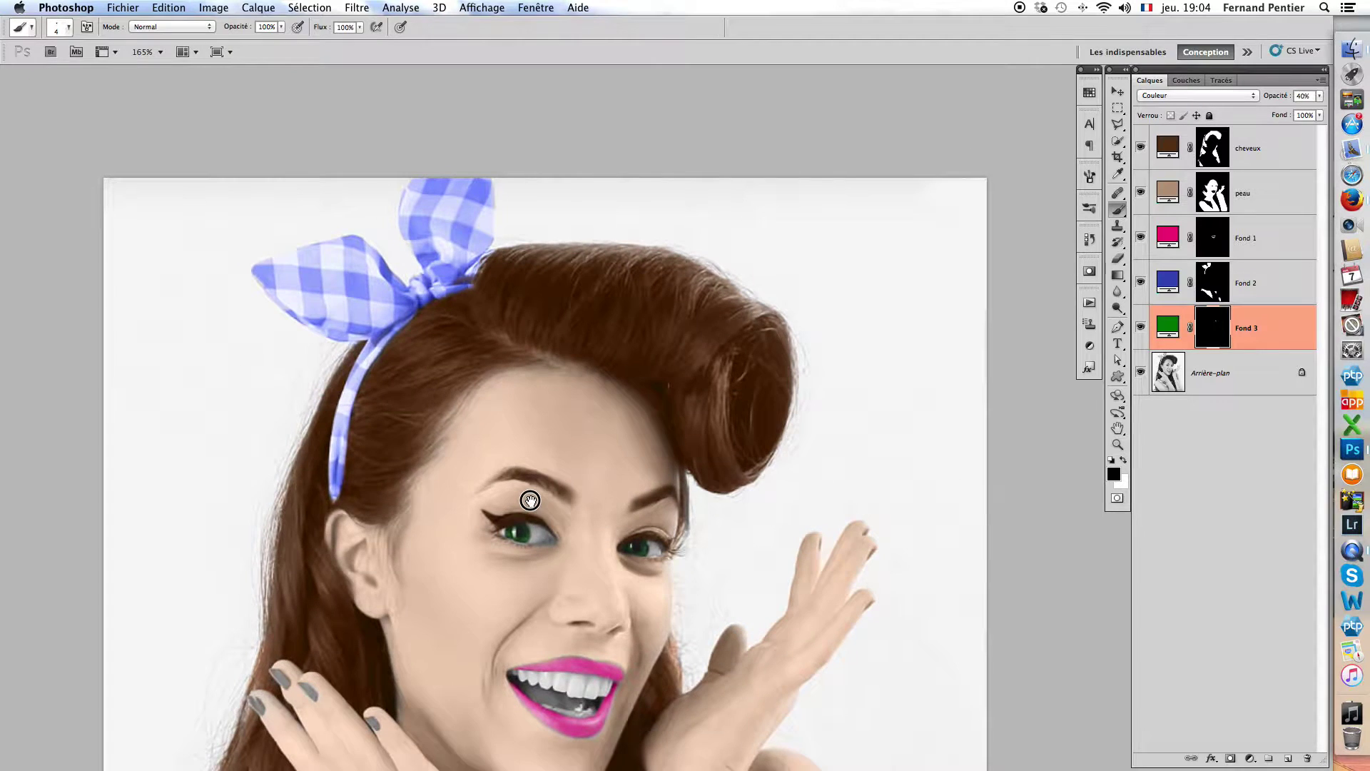
scroll(484, 304, up, 3)
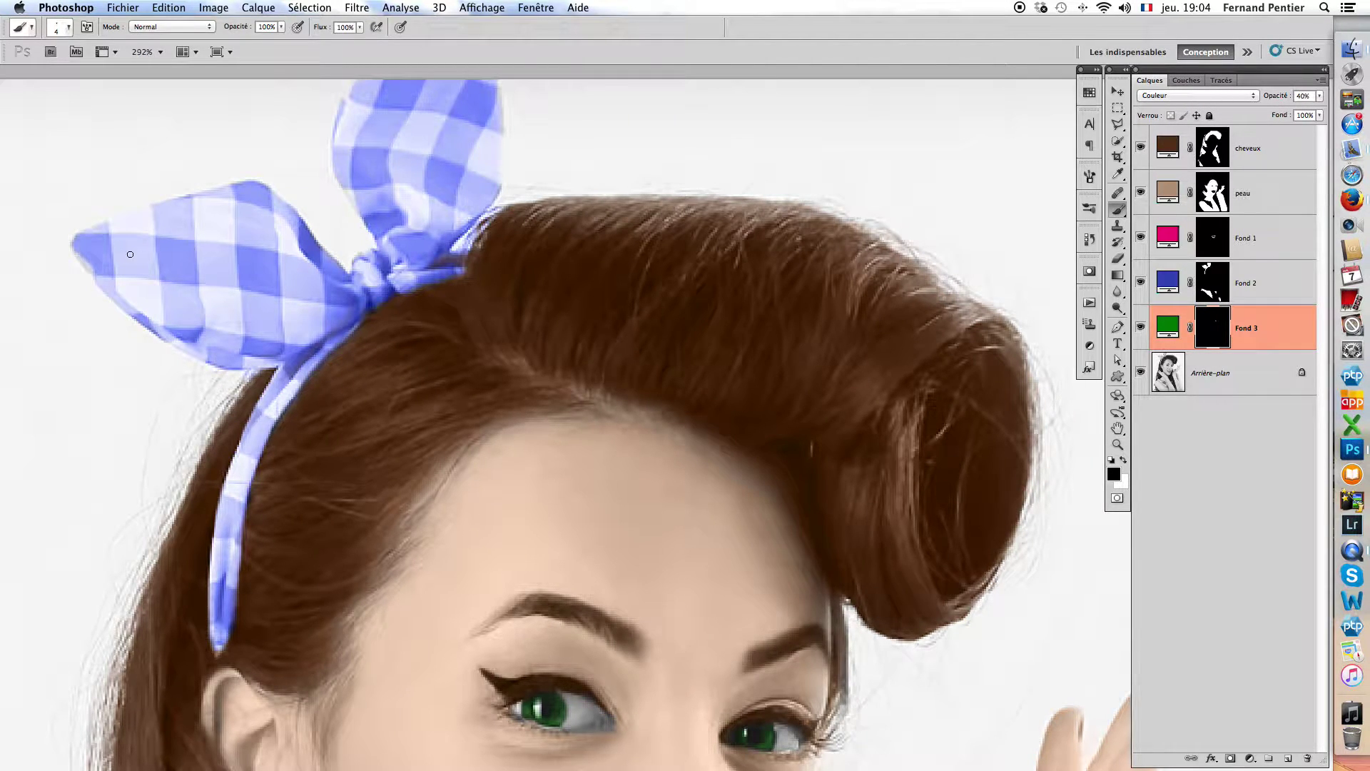
click(1250, 285)
double_click(1252, 282)
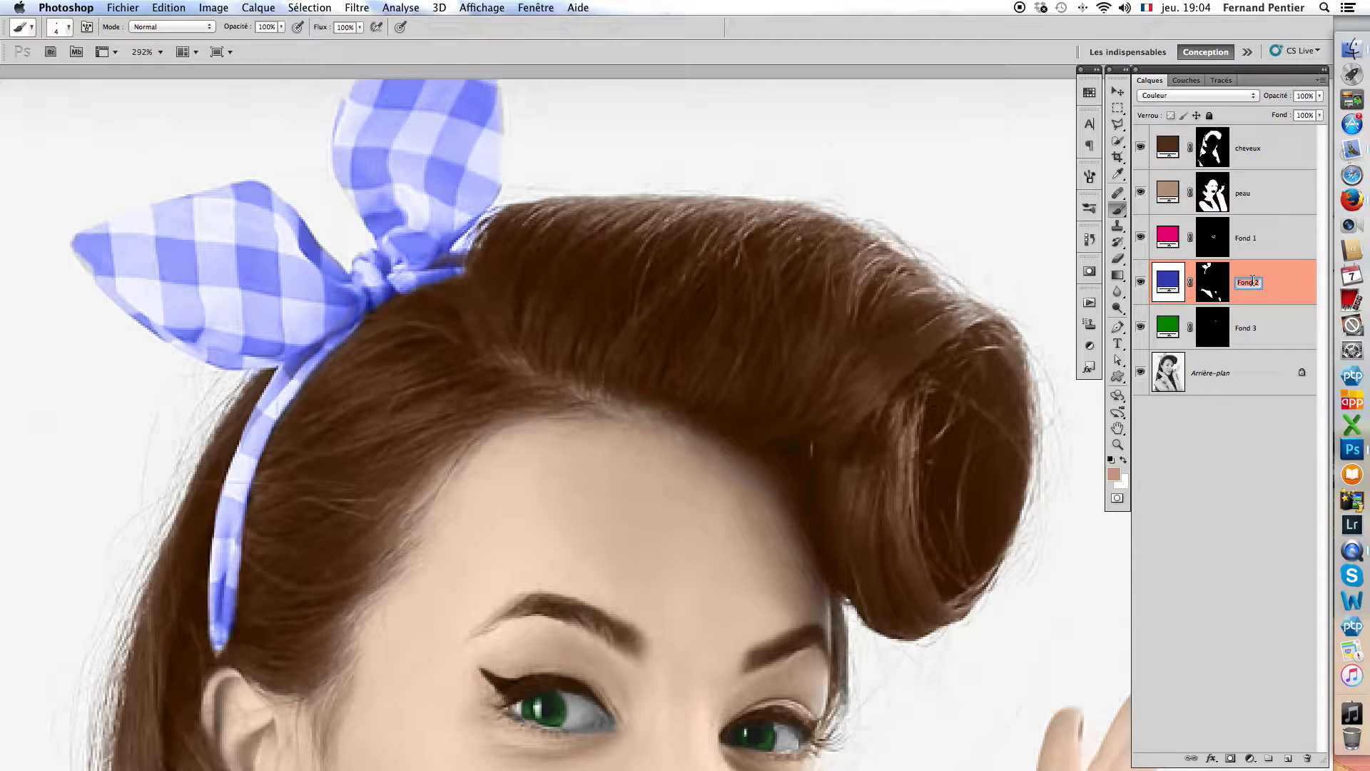
text(bandeau)
key(Return)
Rename the pink lip fill layer as bouche and the green iris fill layer as yeux.
double_click(1249, 239)
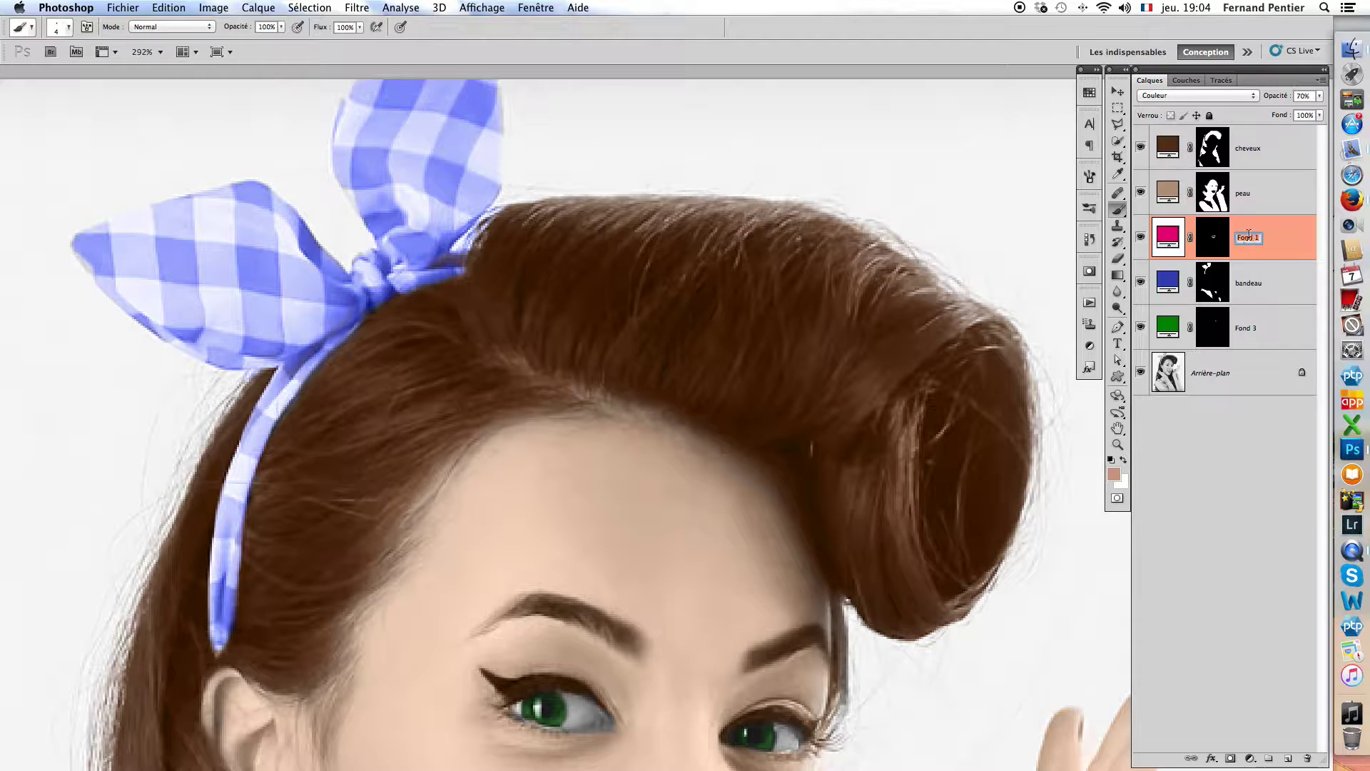
text(bouche)
key(Return)
scroll(1010, 338, down, 6)
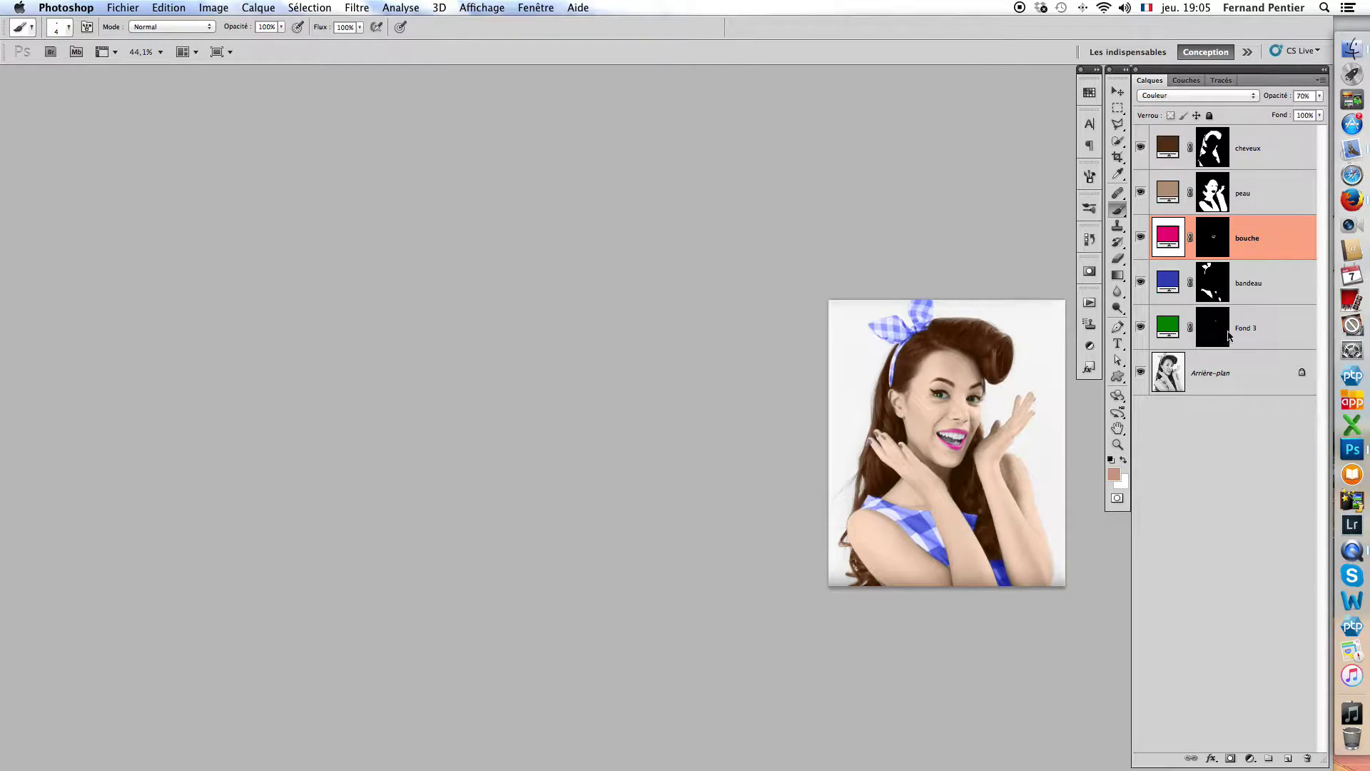
double_click(1248, 327)
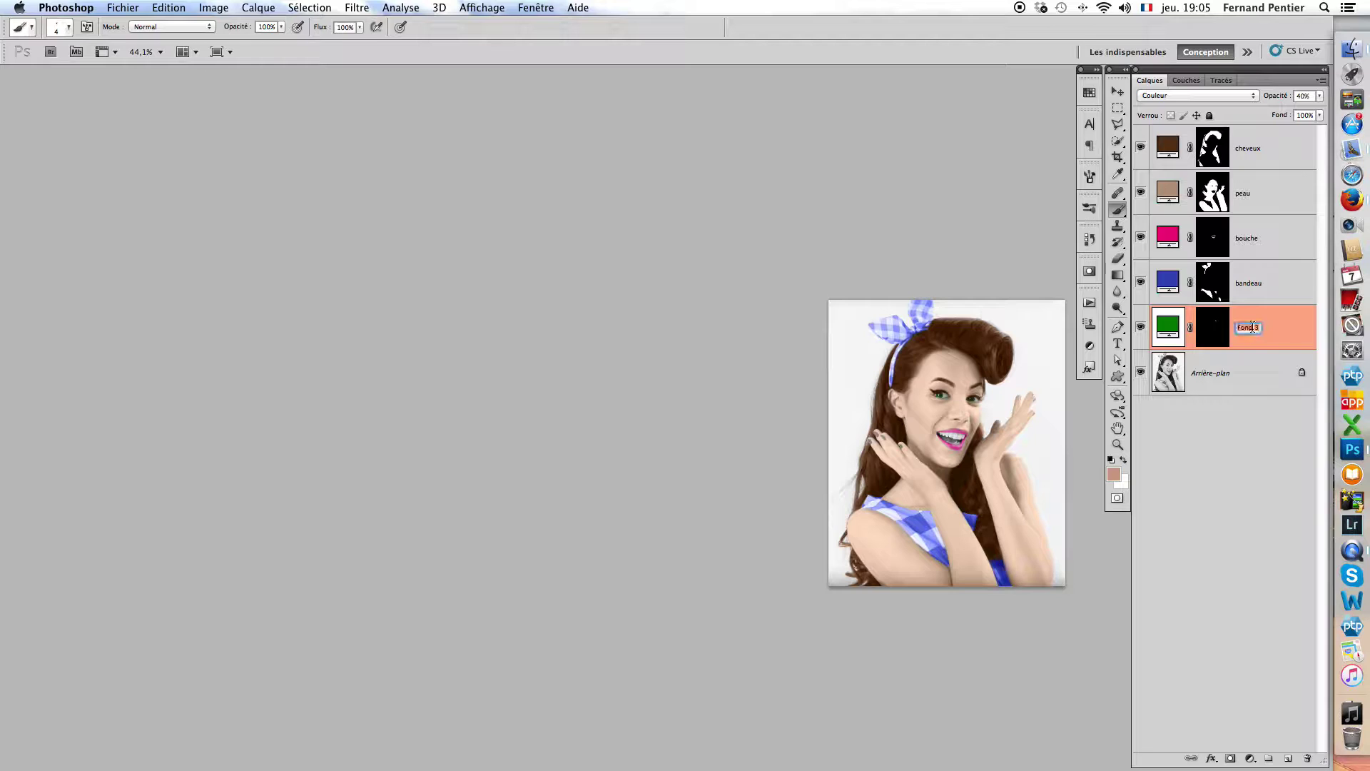
text(yeux)
click(1279, 328)
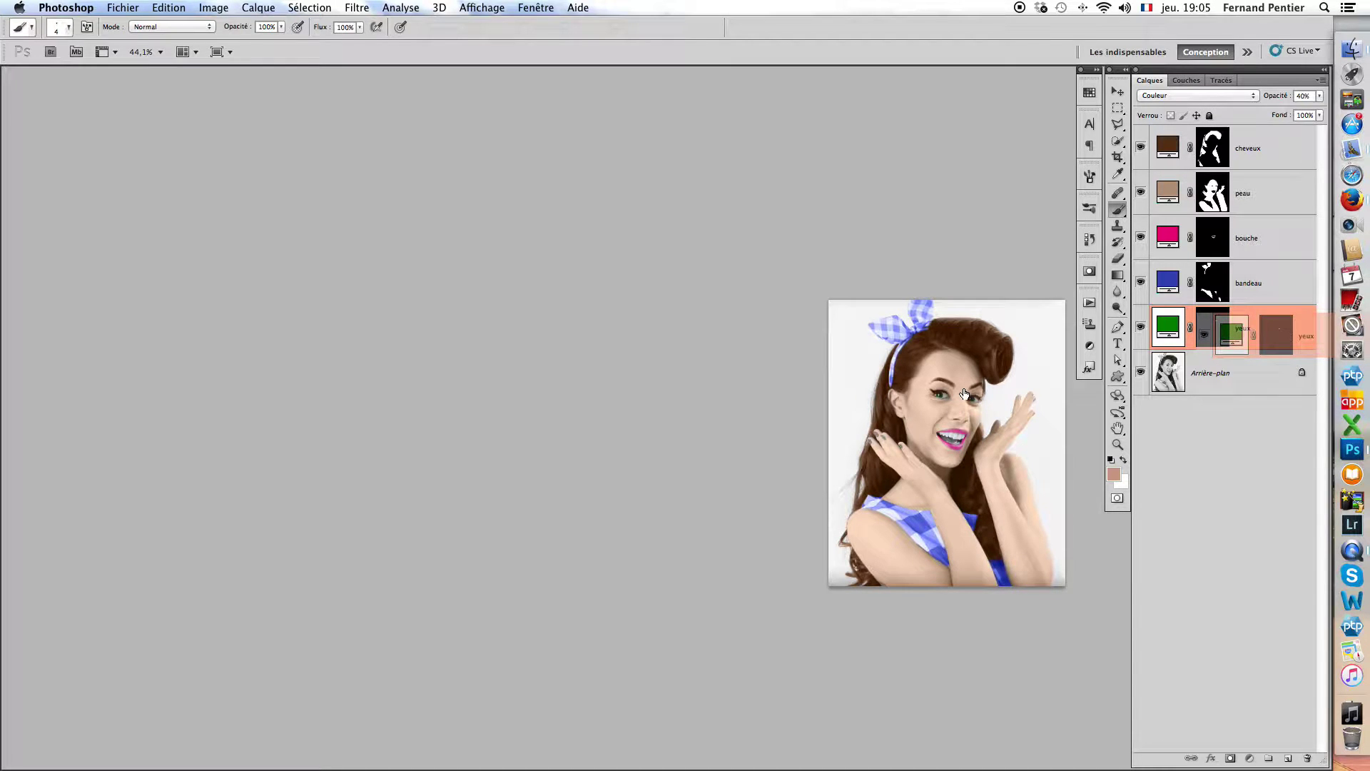
click(1169, 459)
Examine the colourised portrait as a whole and the bow's edges up close for colouring flaws.
scroll(945, 424, up, 10)
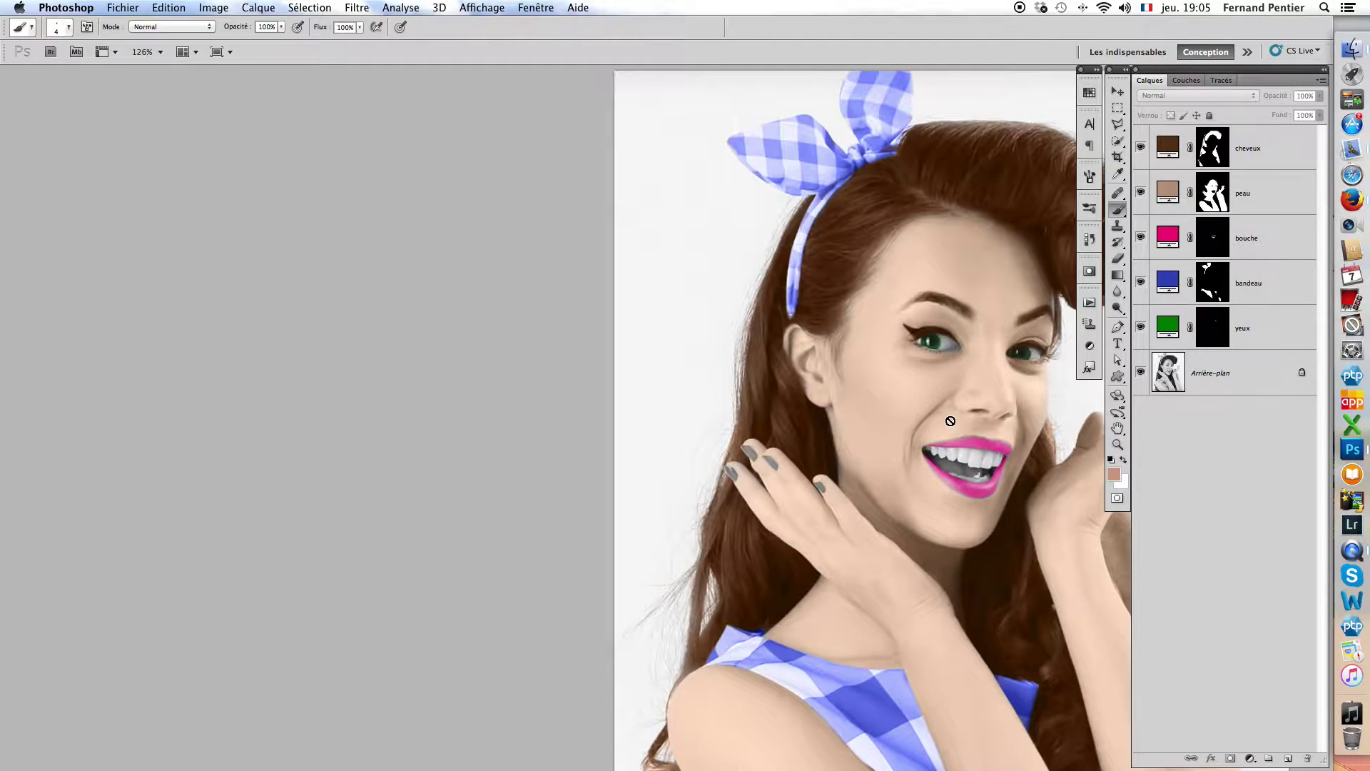
scroll(694, 404, right, 5)
scroll(585, 403, right, 5)
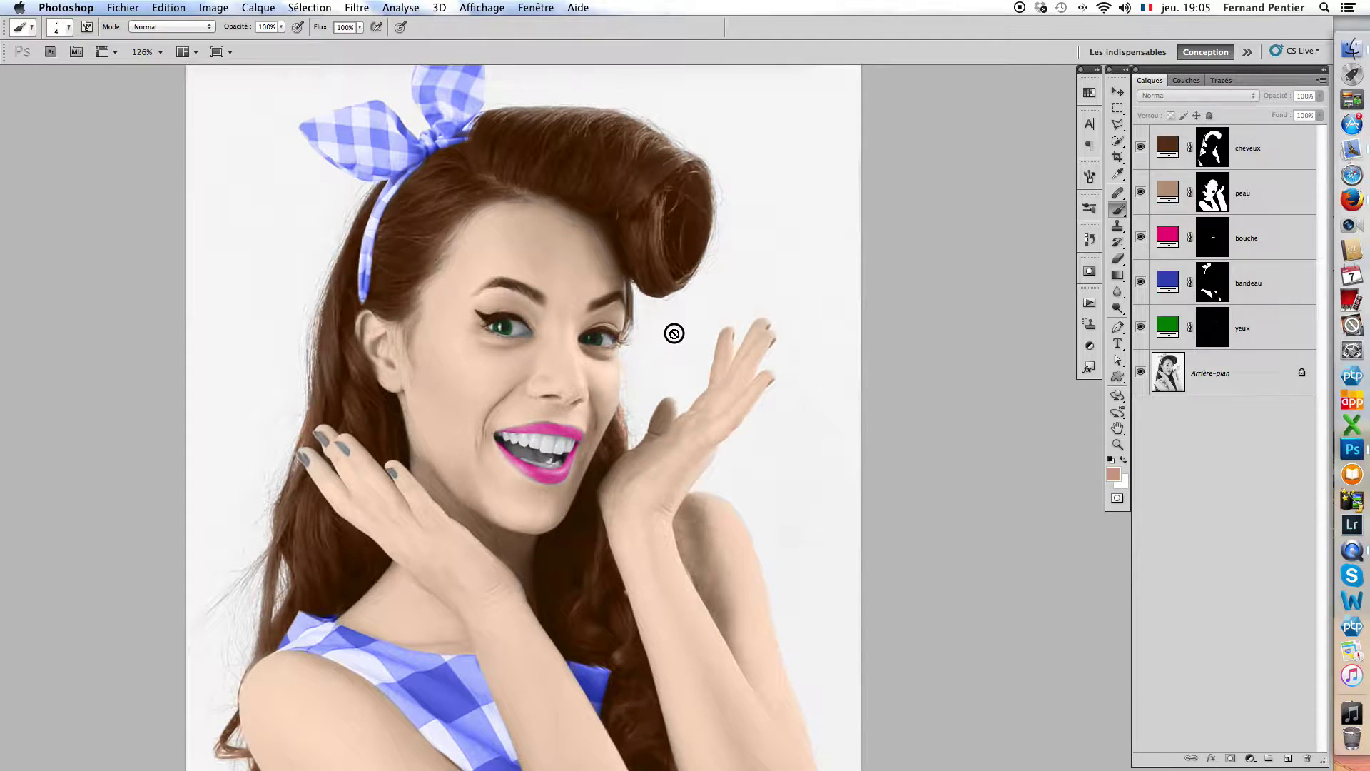
scroll(670, 328, down, 3)
scroll(671, 328, left, 2)
scroll(671, 370, up, 6)
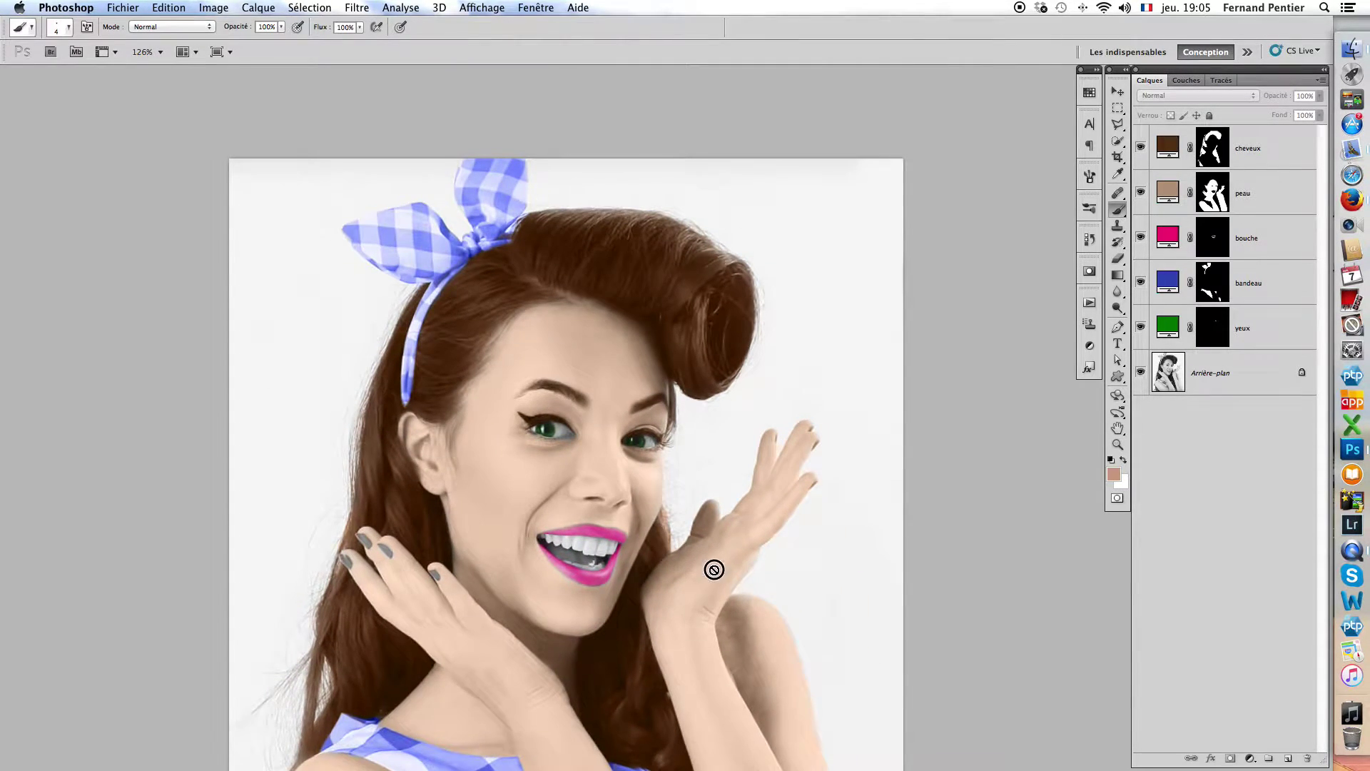
scroll(738, 579, up, 2)
scroll(738, 578, left, 2)
scroll(410, 281, up, 3)
scroll(410, 286, up, 4)
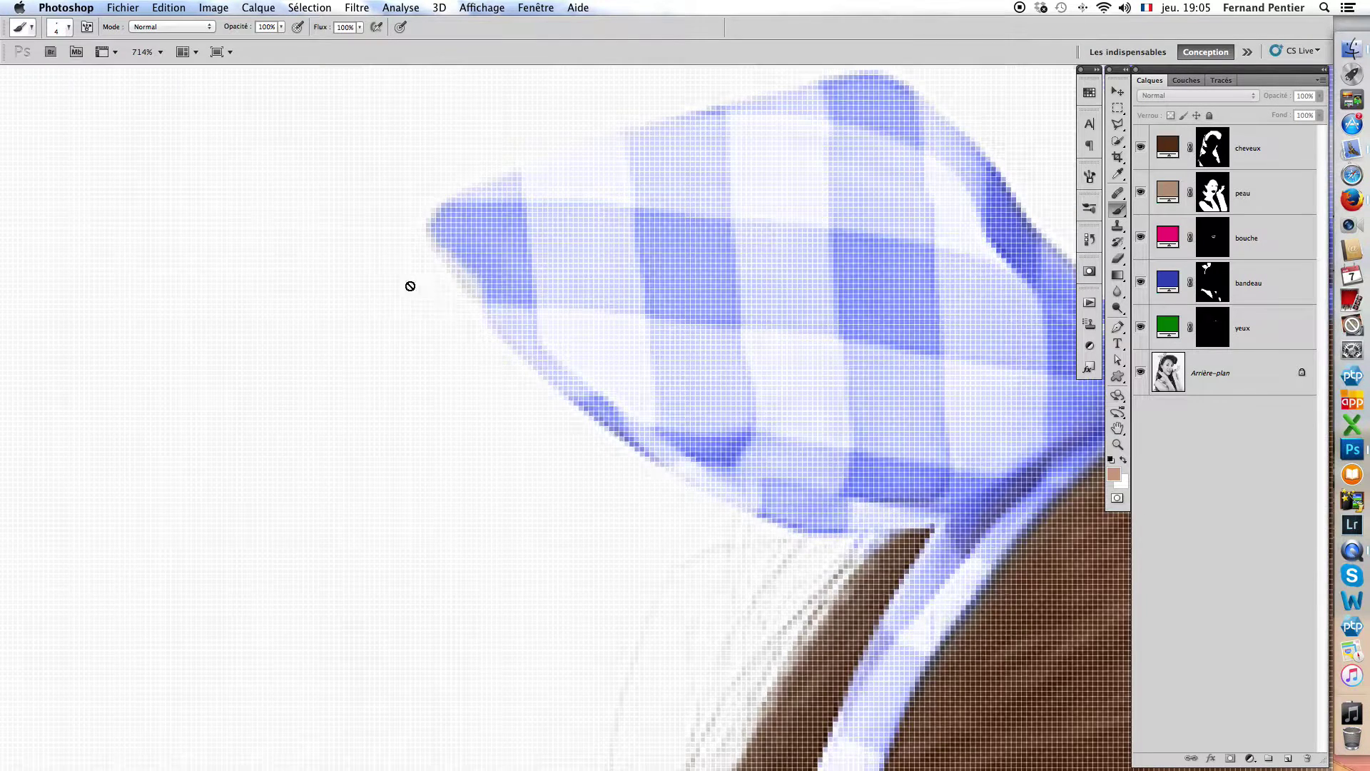
scroll(475, 279, down, 3)
scroll(475, 279, up, 2)
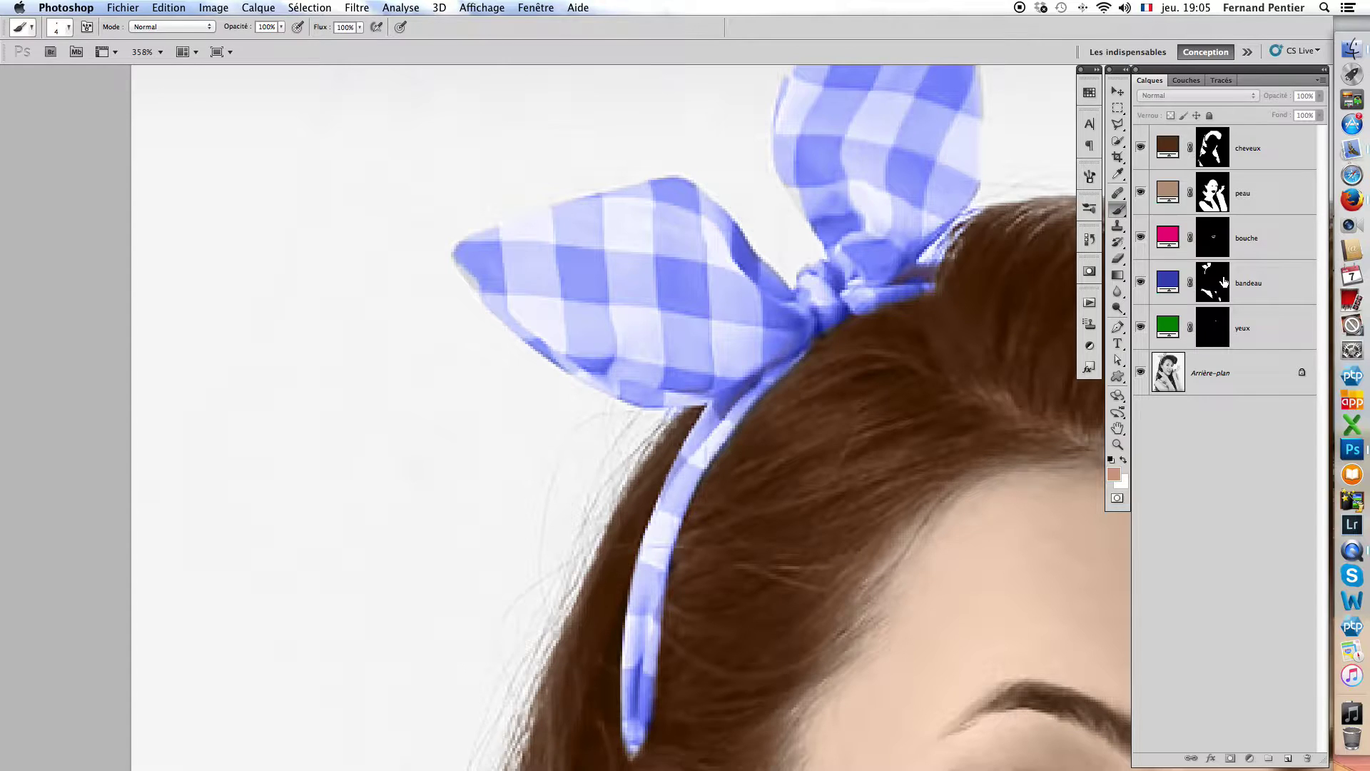
Try retouching the bandeau layer's mask along the outer tip of the bow with a small brush, undoing the strokes.
click(1223, 276)
key(d)
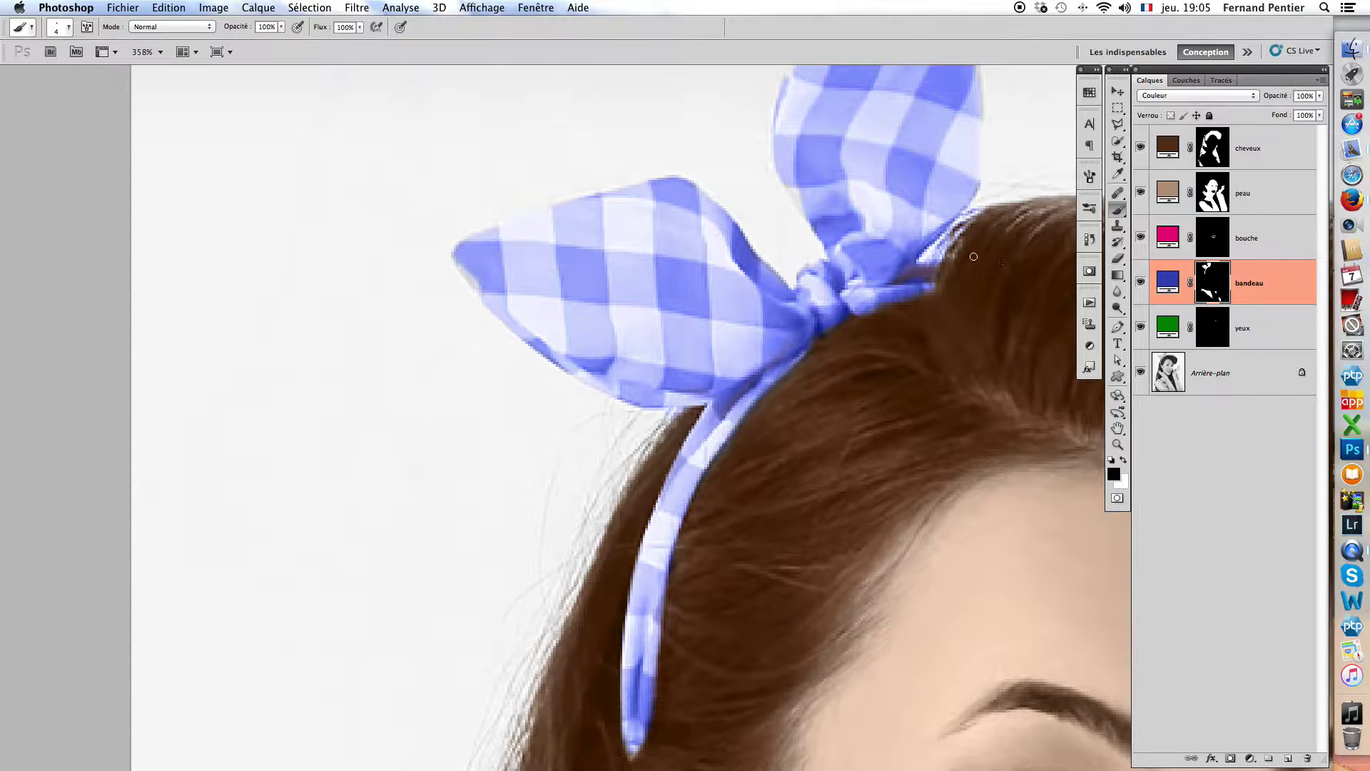
drag(470, 267, 468, 268)
key(super+z)
drag(464, 268, 481, 284)
key(super+z)
key(x)
key(super+z)
Compare the bow with and without the bandeau layer, and check the headband, face and whole portrait.
click(1142, 283)
click(1142, 284)
click(1142, 283)
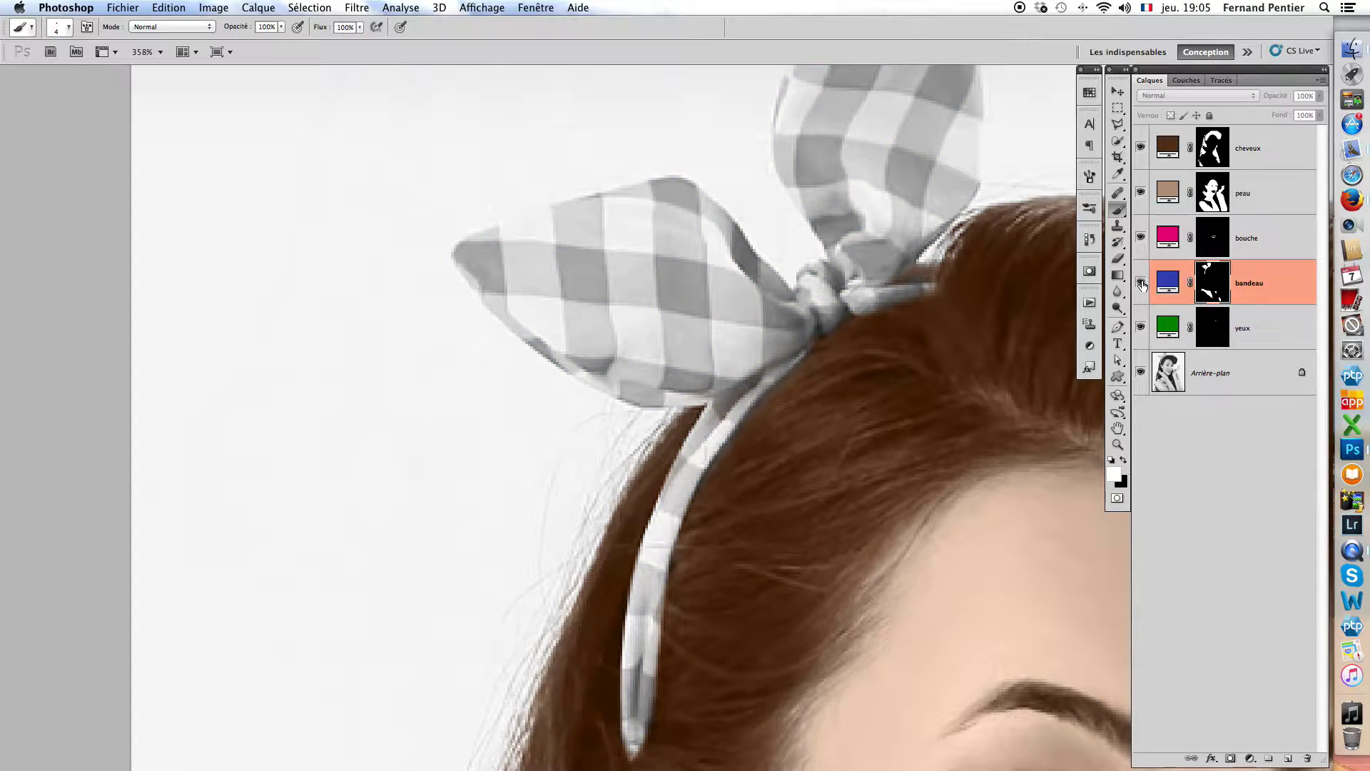
click(1142, 283)
drag(756, 312, 487, 367)
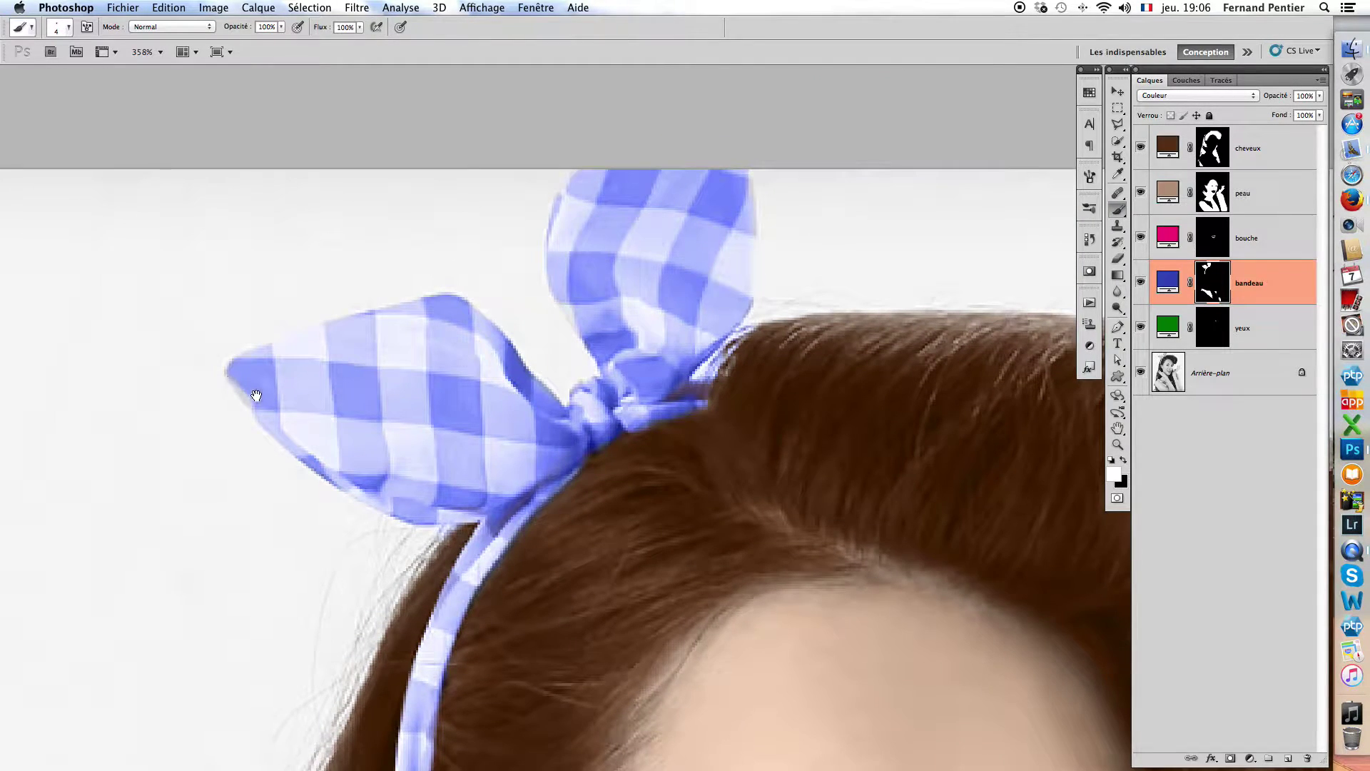
drag(807, 443, 835, 214)
drag(828, 459, 838, 309)
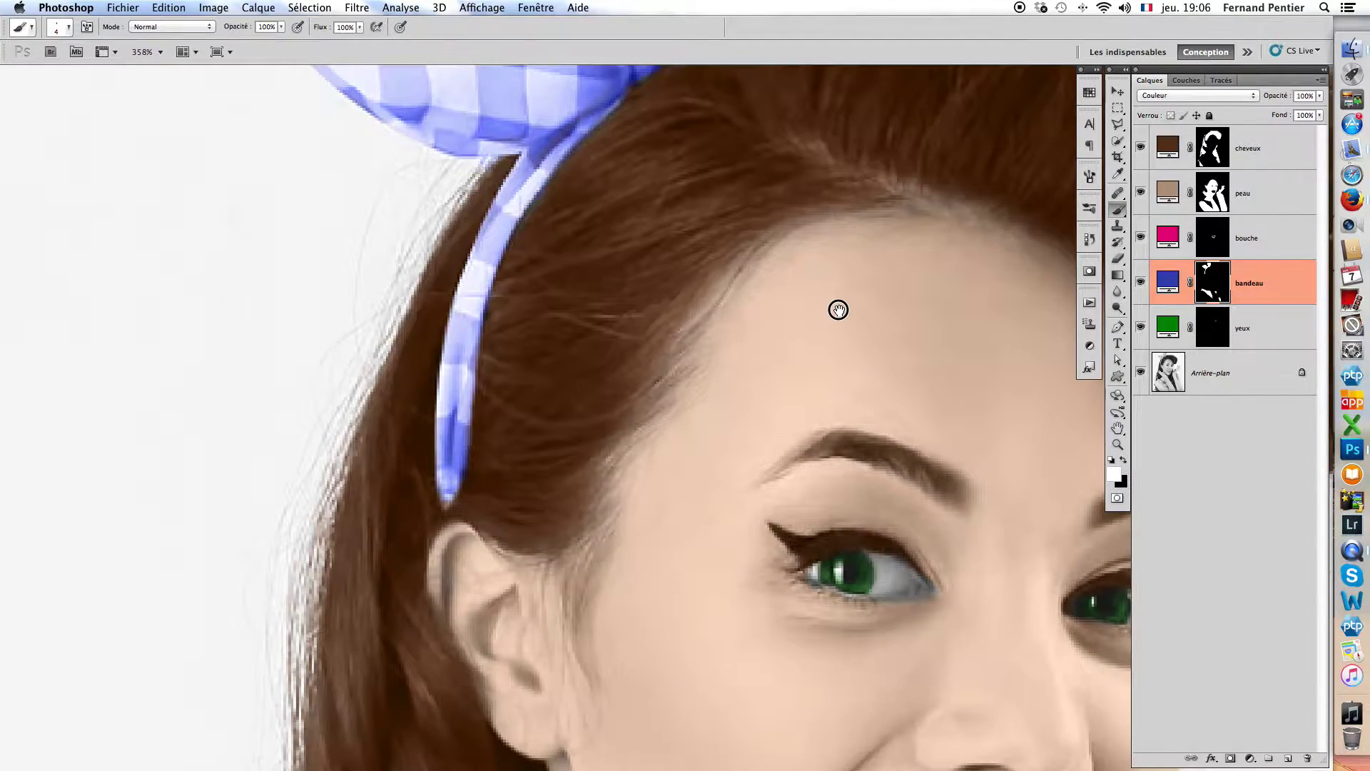
double_click(1119, 429)
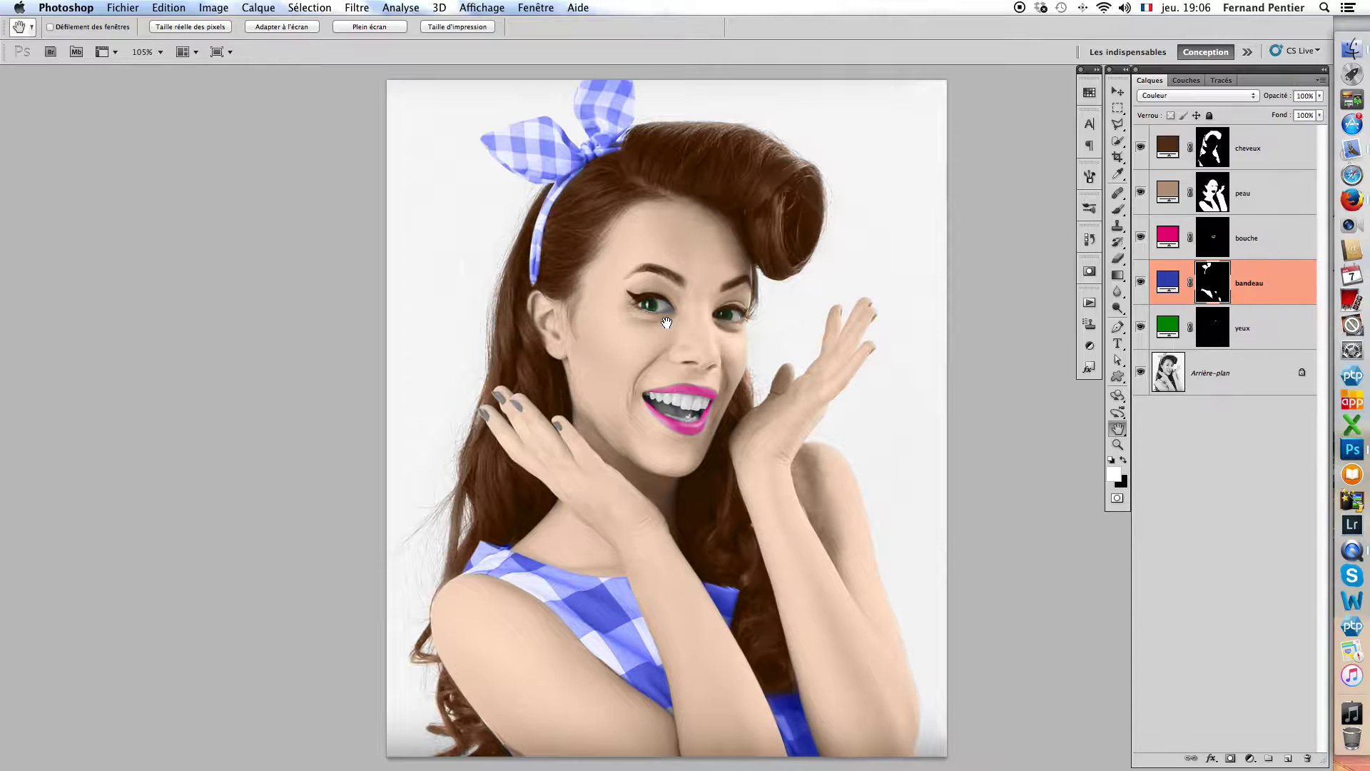
Load the cheveux layer's mask as a selection and fill it with white on a new layer above.
click(1166, 144)
click(1218, 151)
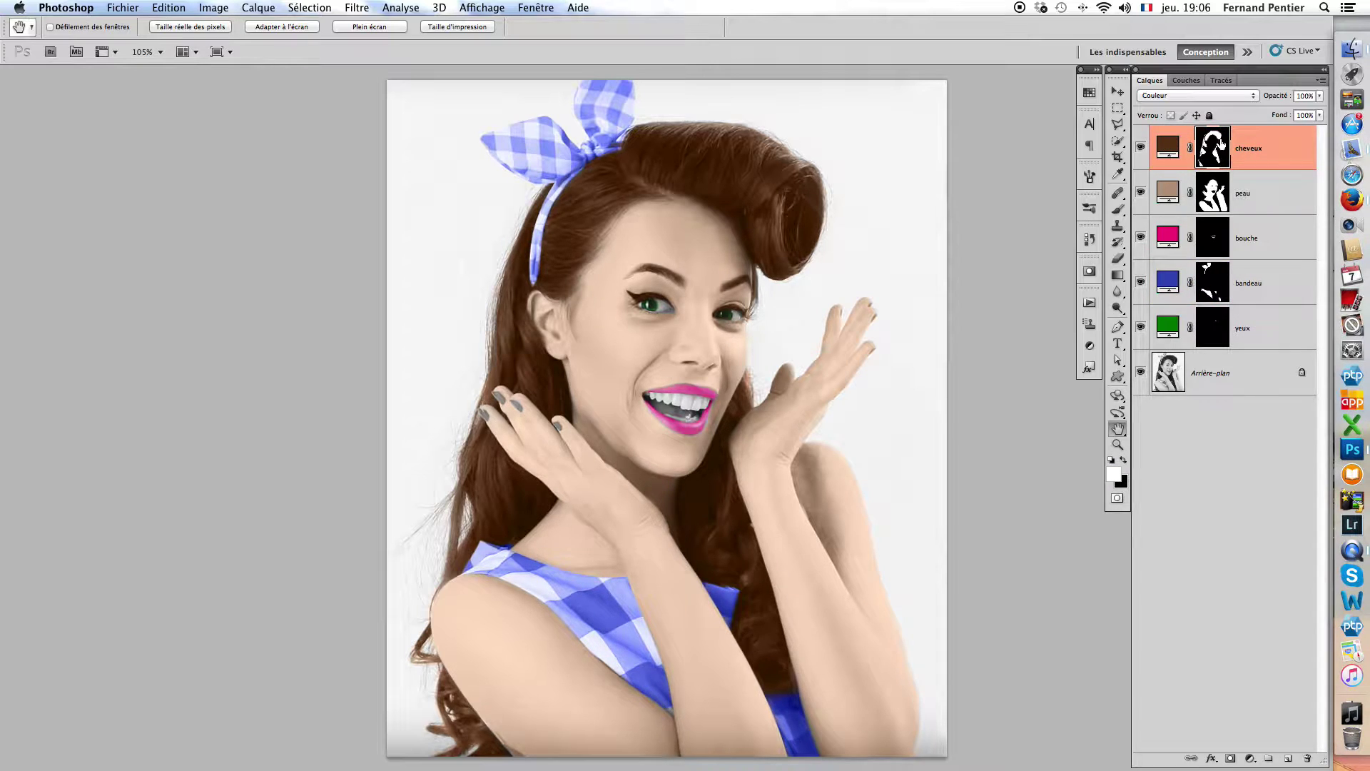
super+click(1223, 145)
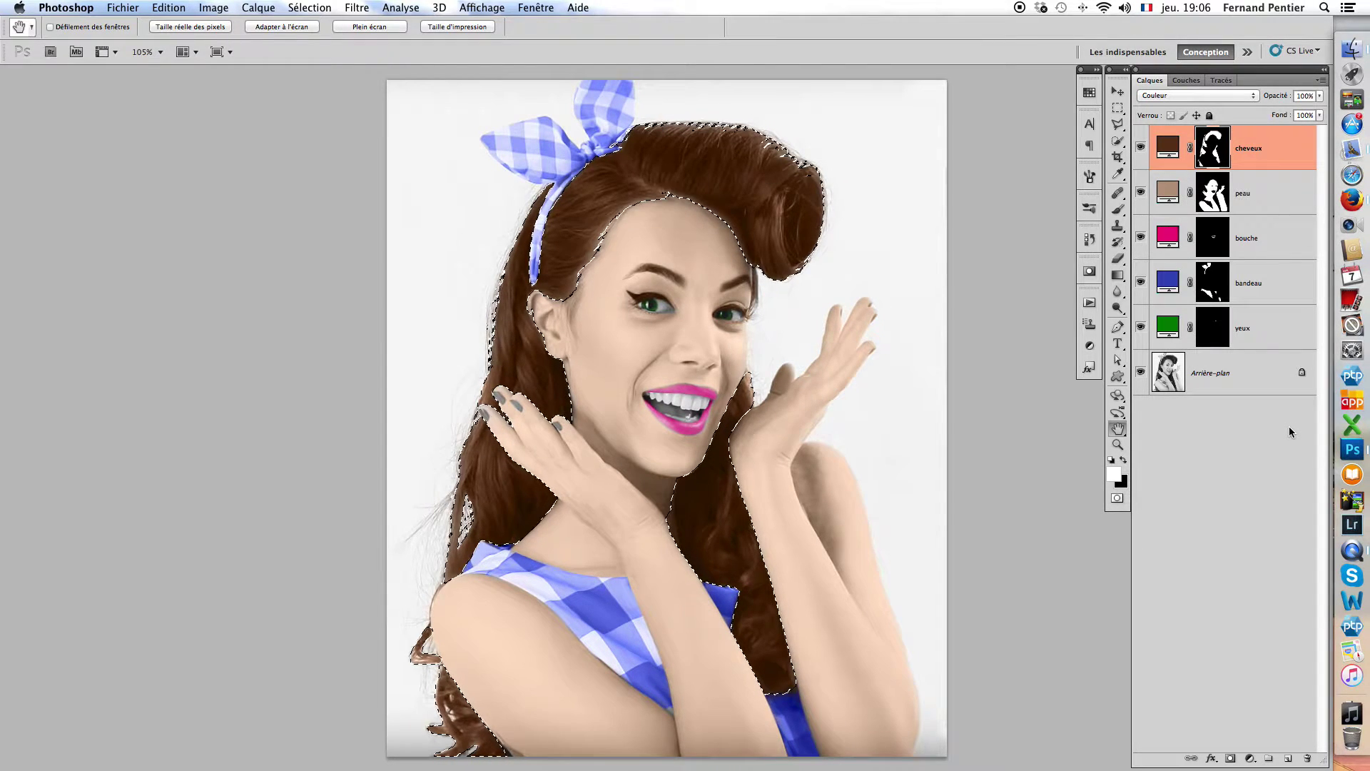
click(1287, 759)
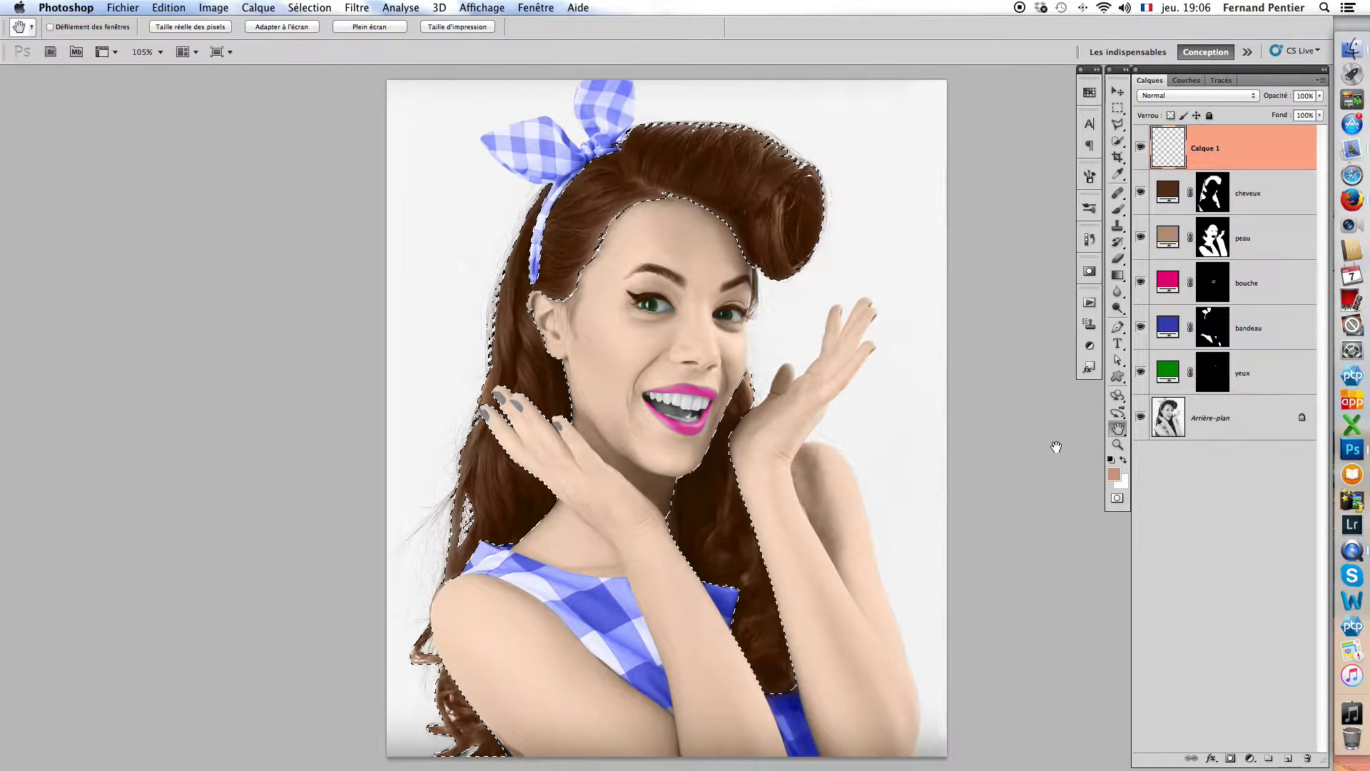
click(1125, 462)
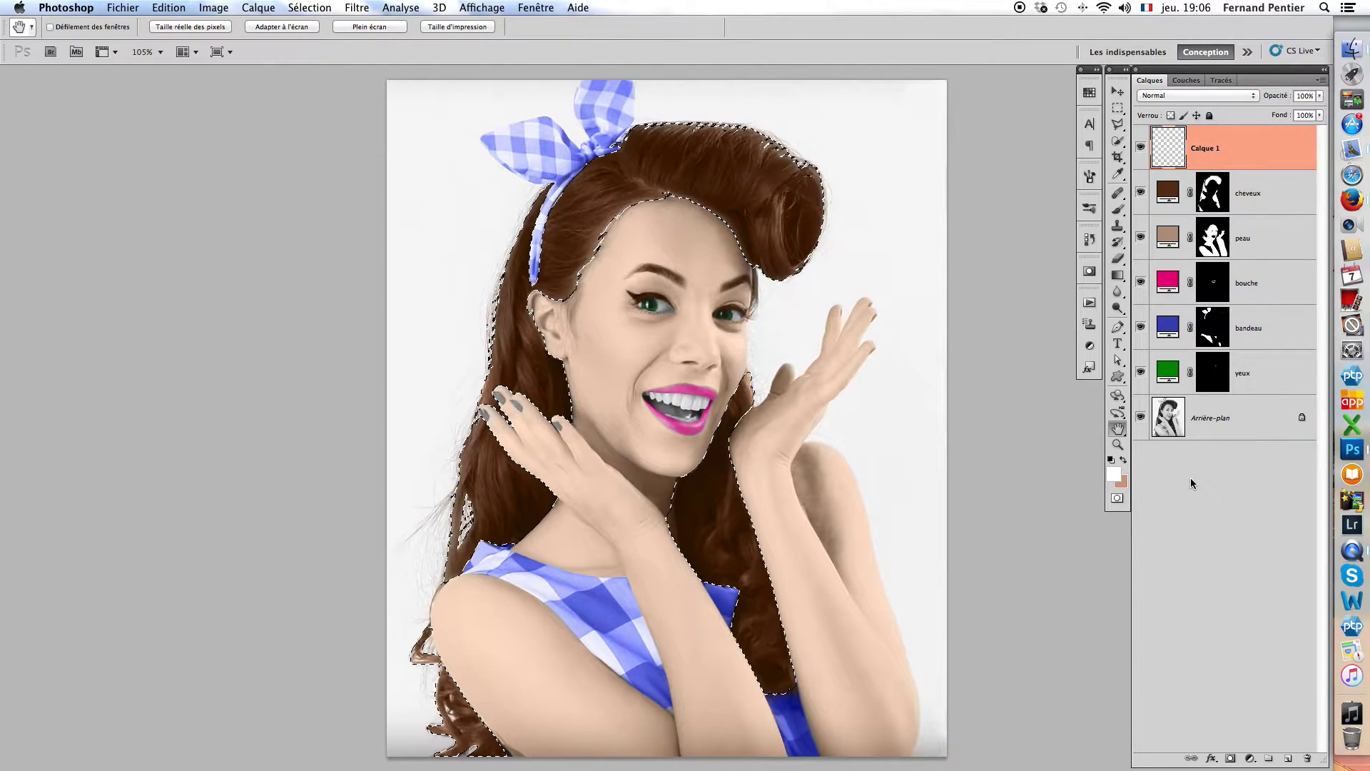
key(alt+BackSpace)
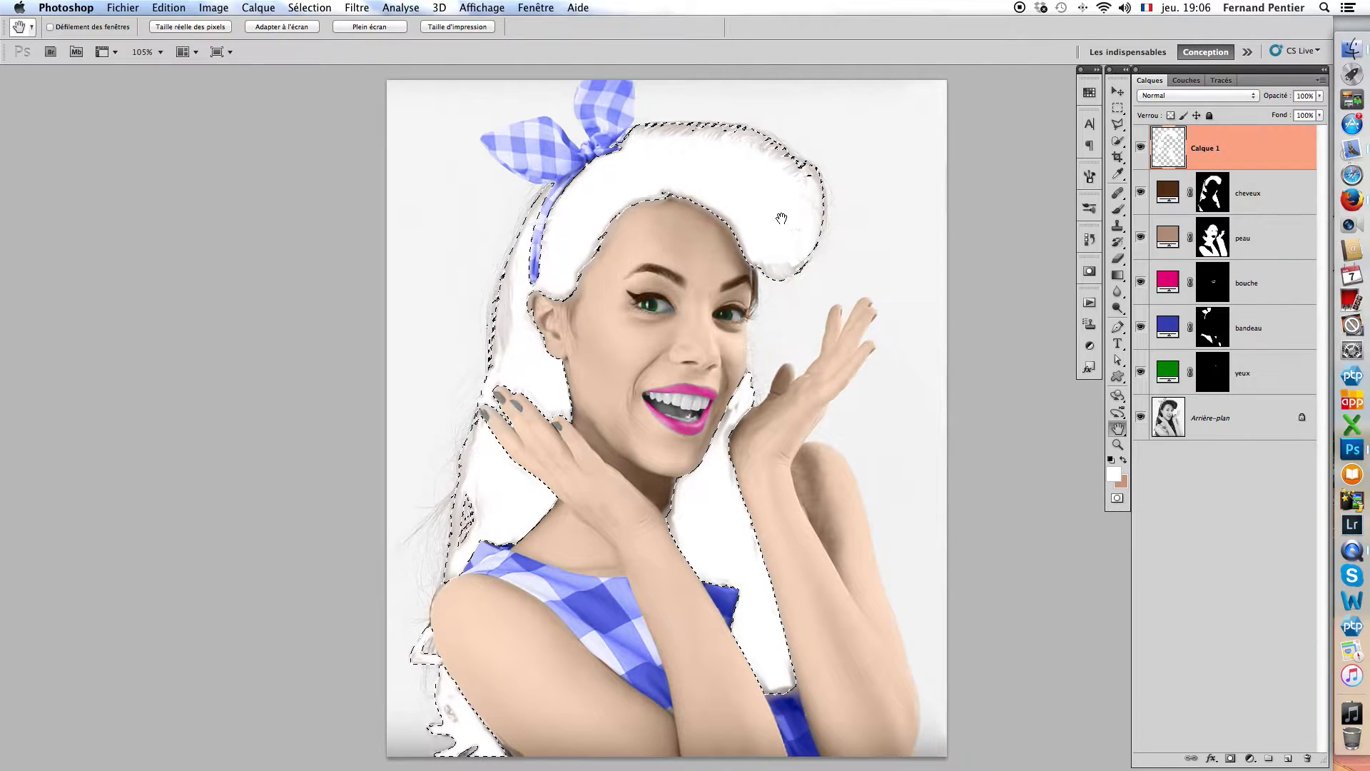
Blend the white layer into the hair highlights by splitting the underlying layer's black slider to 72 / 121, and deselect.
double_click(1275, 153)
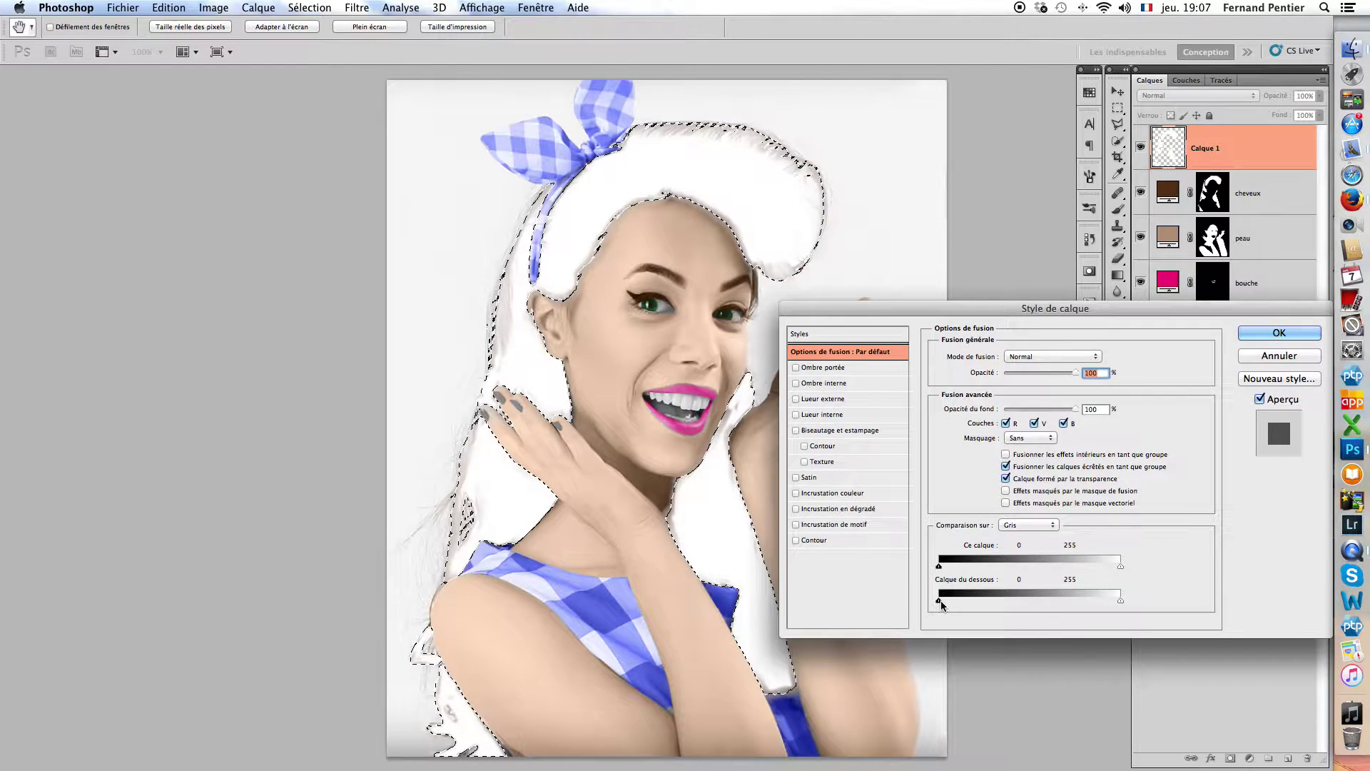
click(945, 602)
drag(945, 602, 1048, 607)
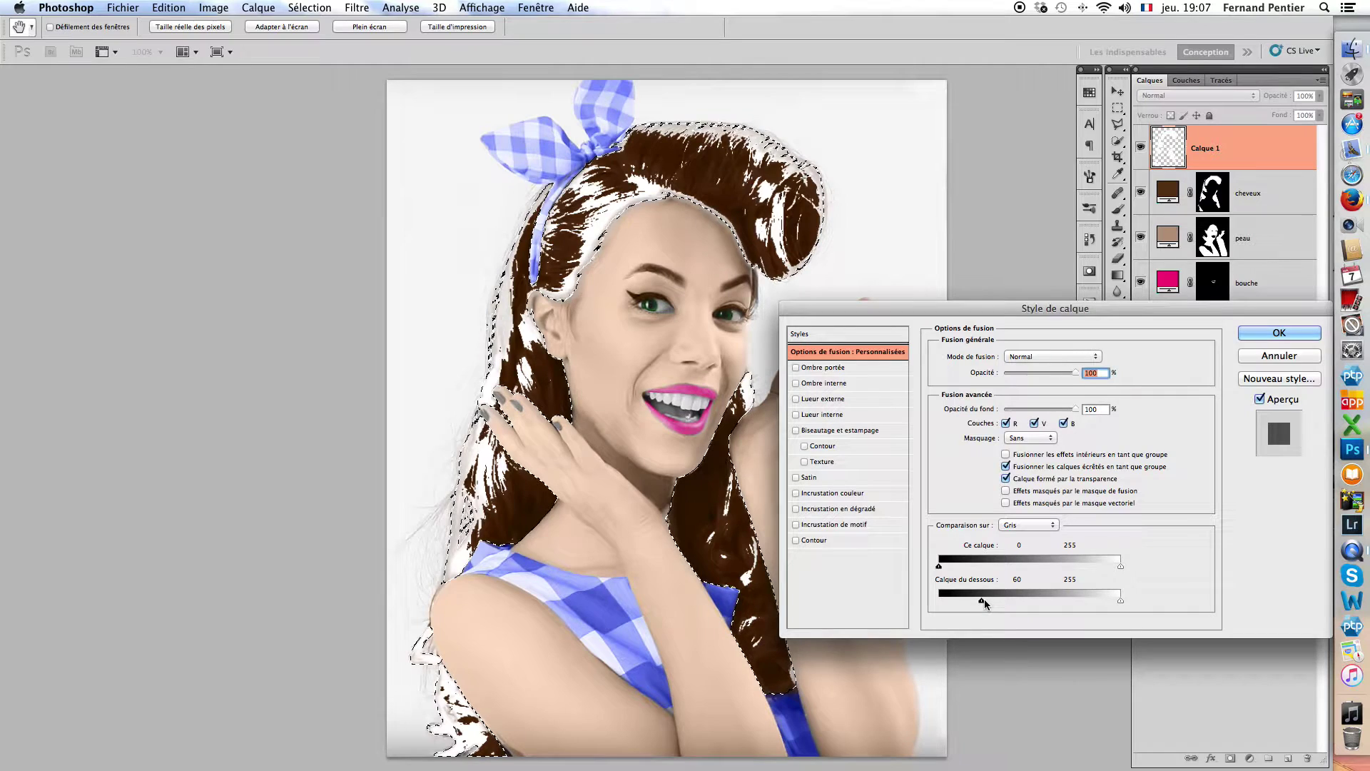
drag(987, 604, 1068, 607)
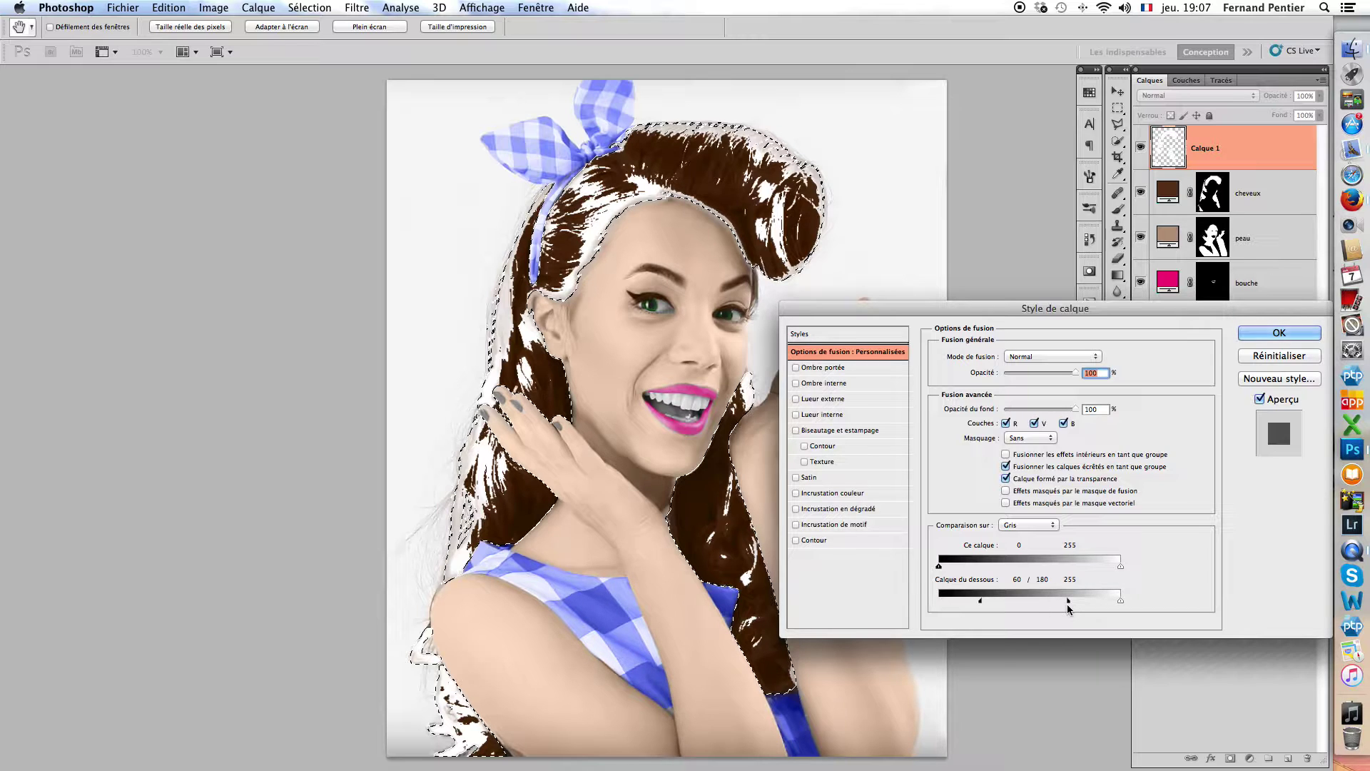
drag(980, 604, 1058, 604)
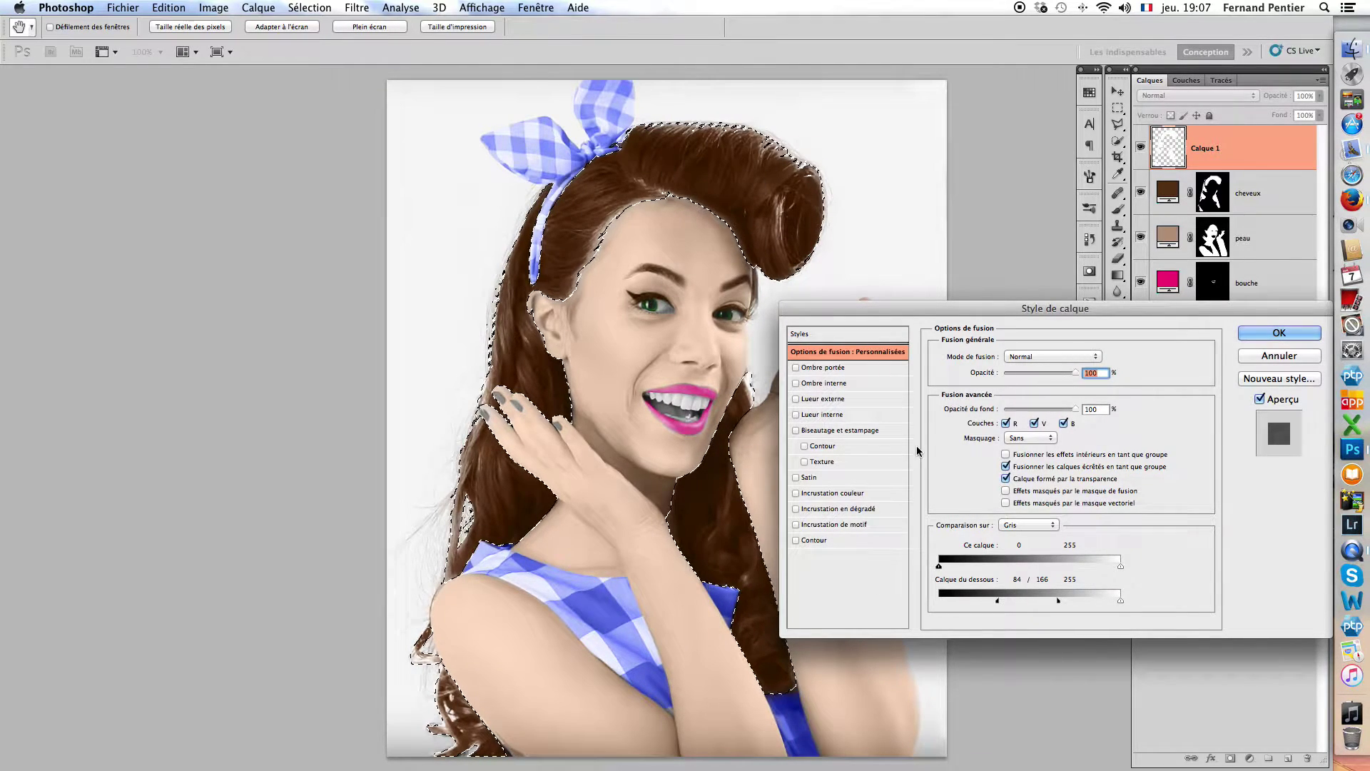
drag(1050, 600, 1033, 604)
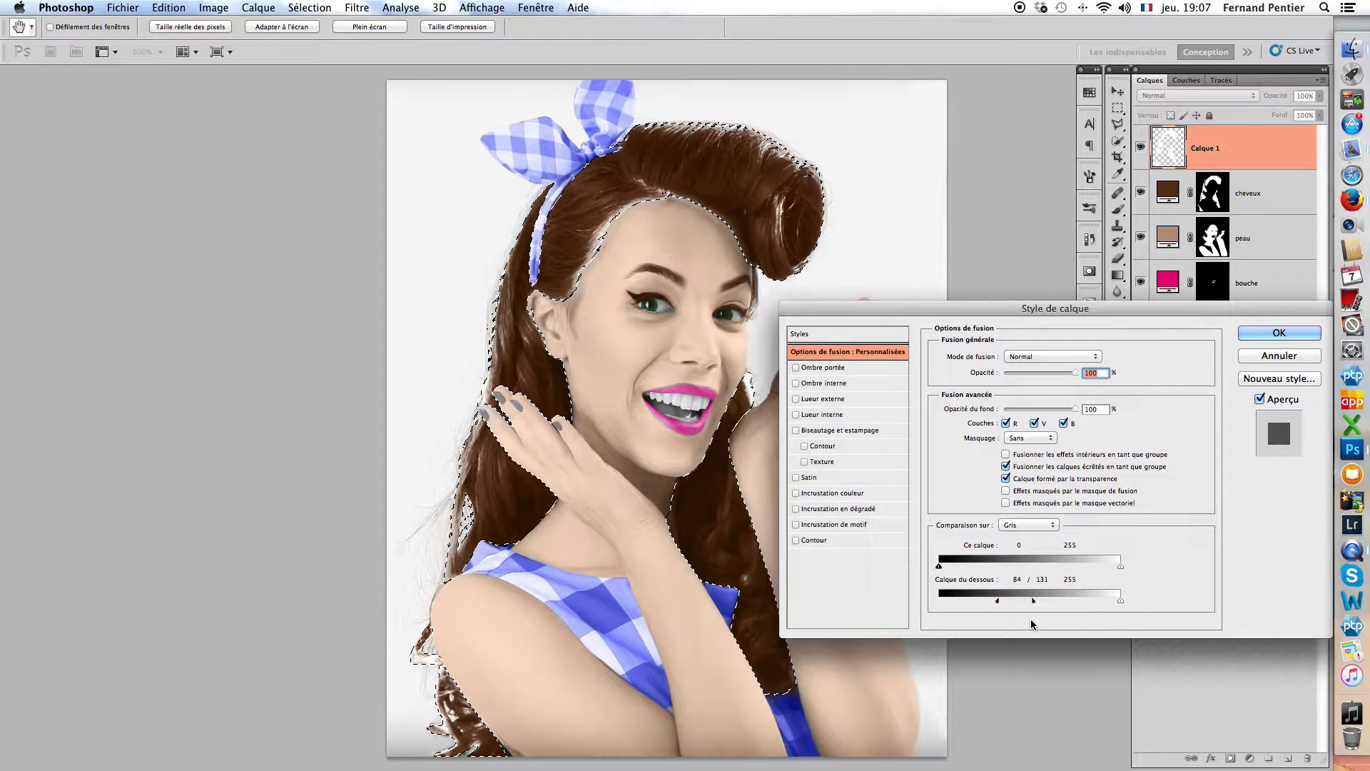
drag(998, 602, 990, 604)
drag(1033, 604, 1026, 602)
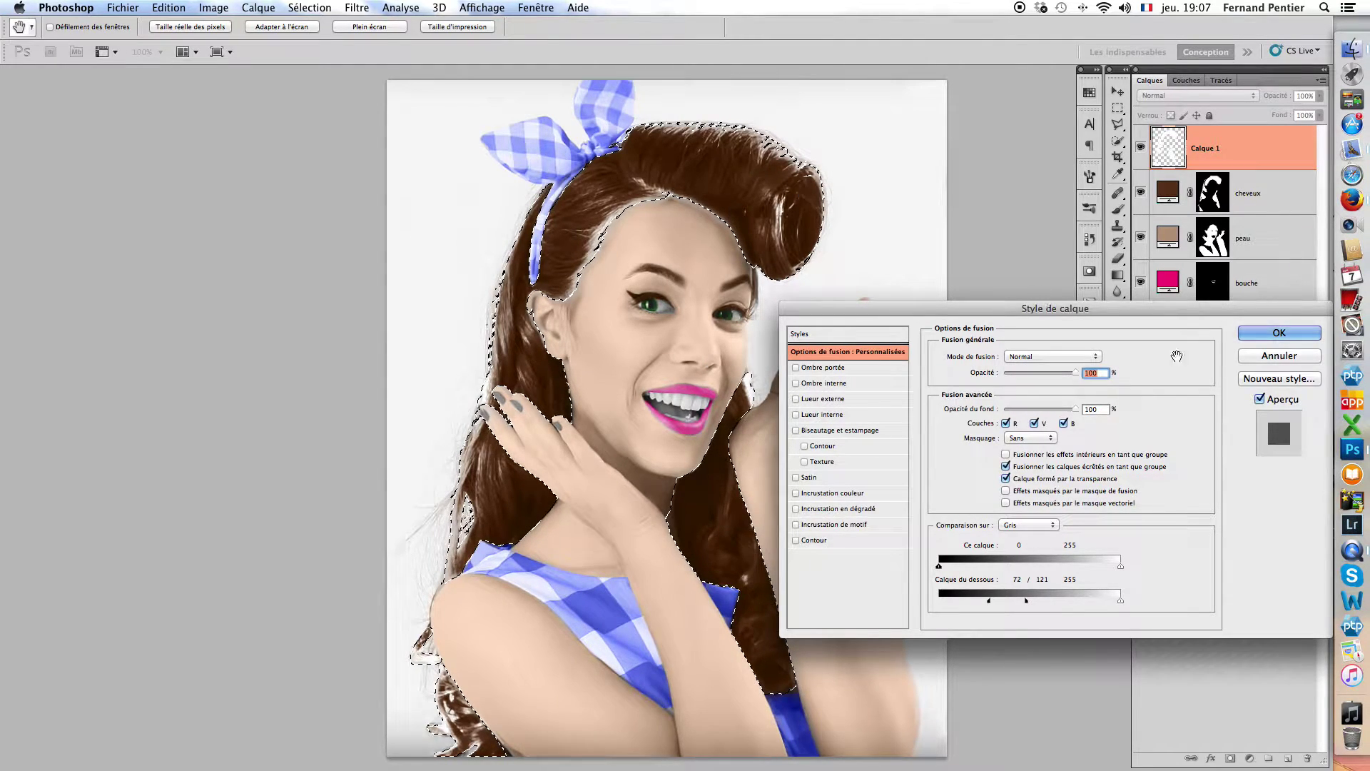
click(1246, 341)
key(super+d)
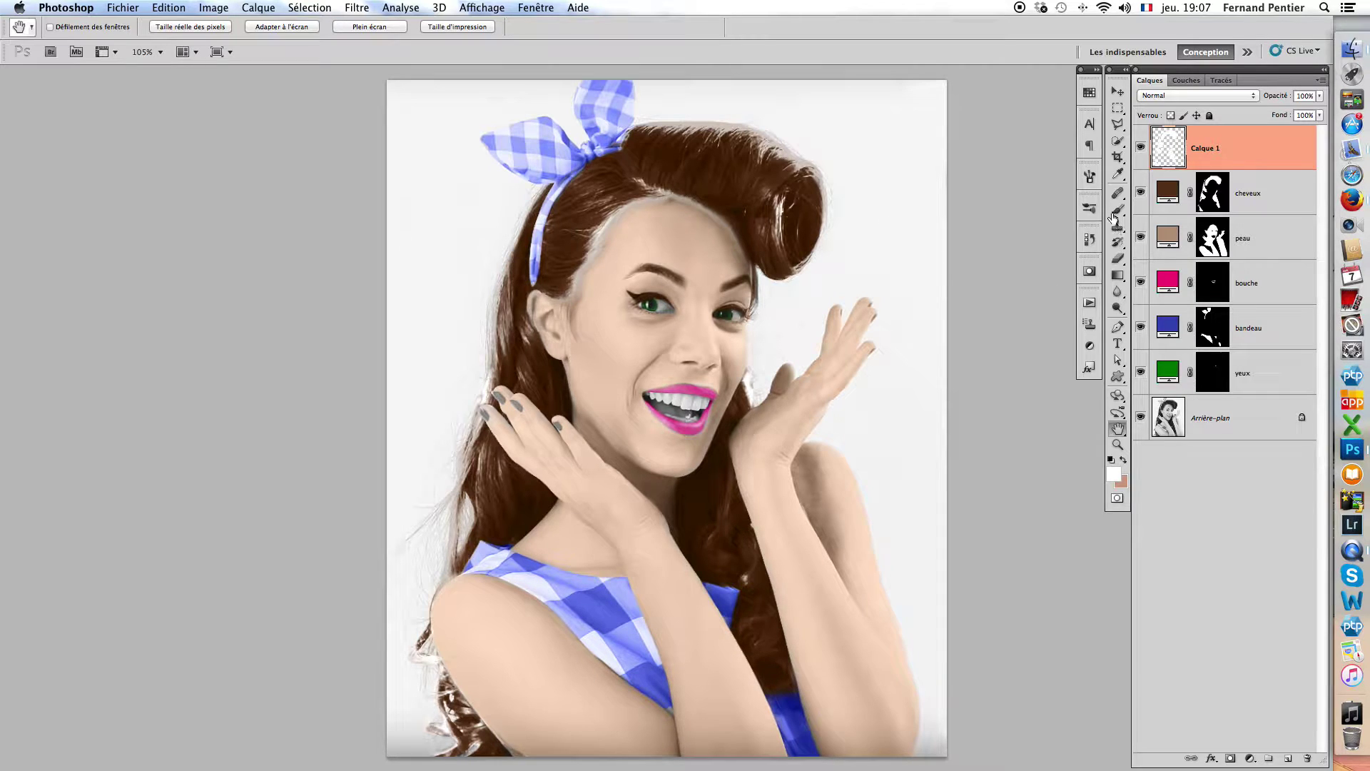
Try the Incrustation blend mode on the white hair highlight layer, and settle on Lumière tamisée.
click(1185, 95)
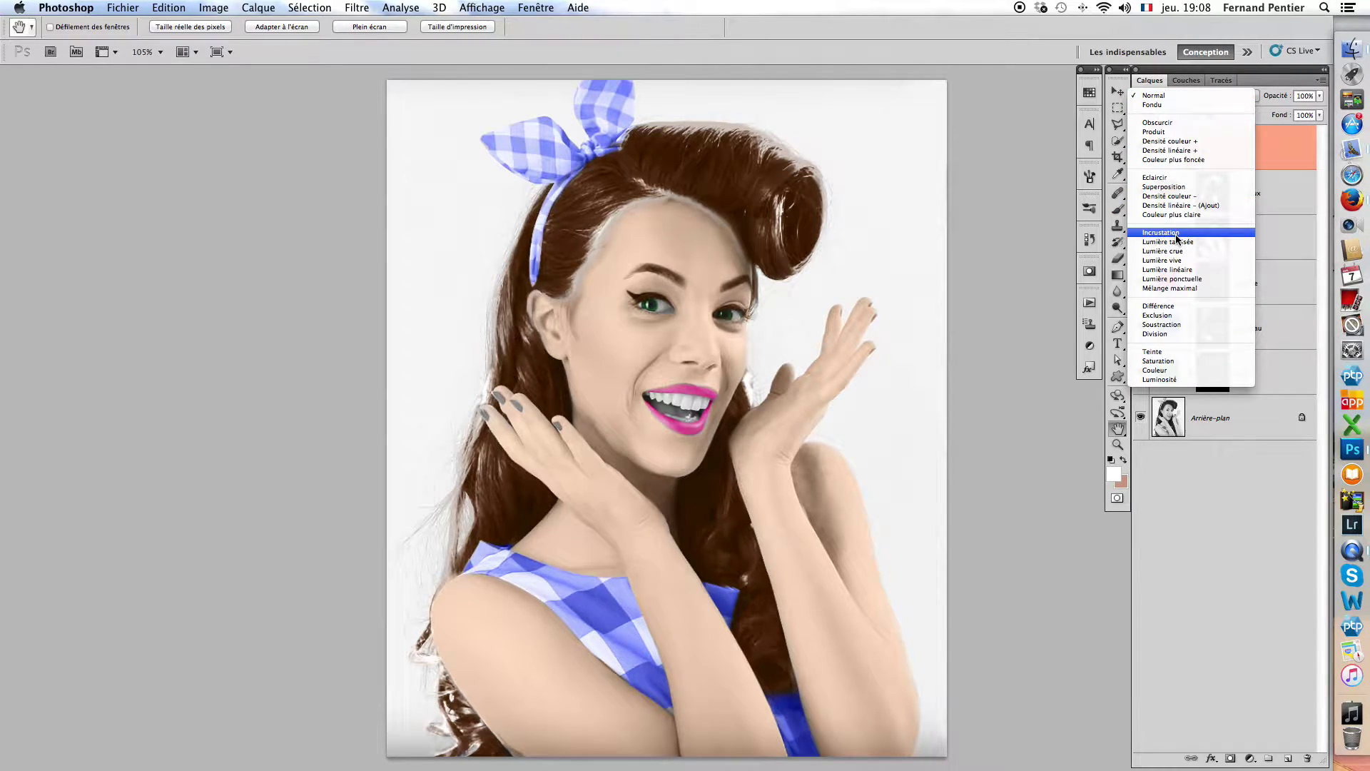
key(Escape)
key(shift+alt+o)
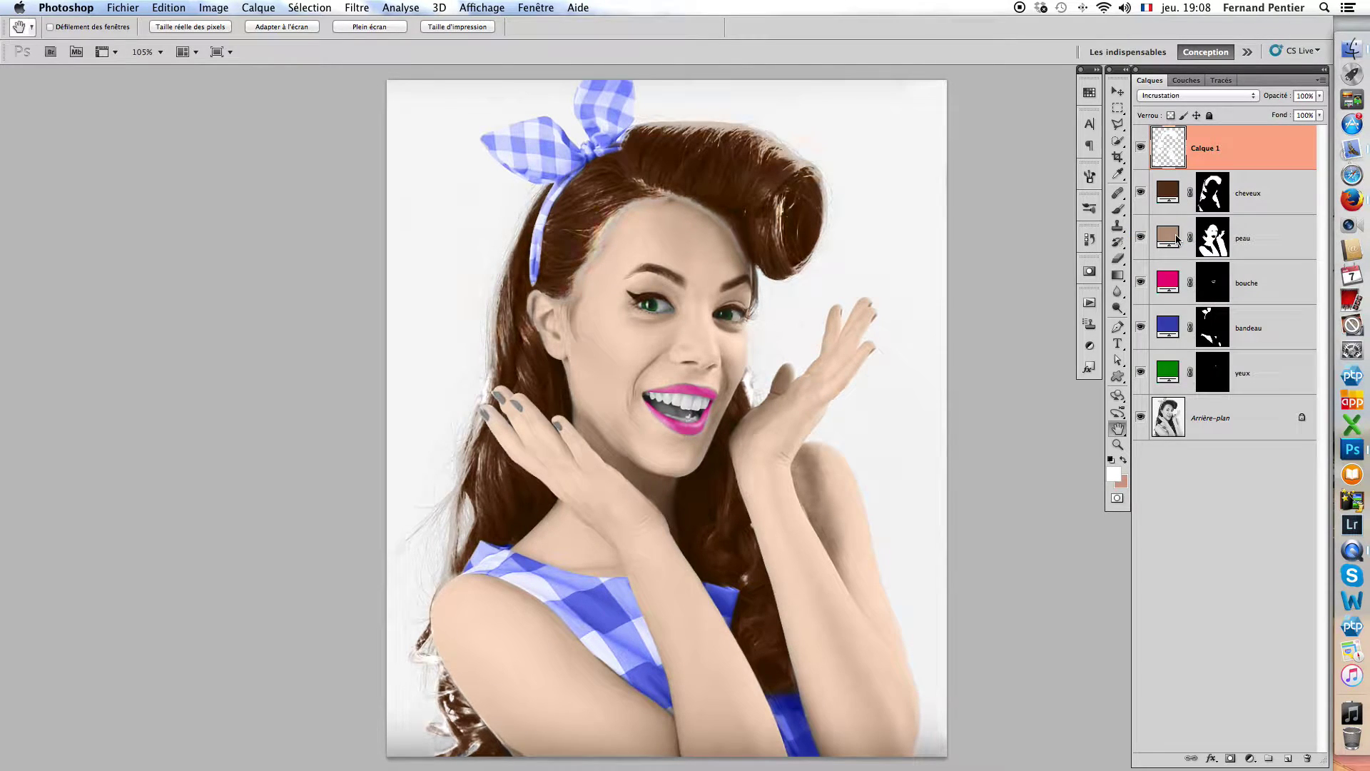
click(1206, 95)
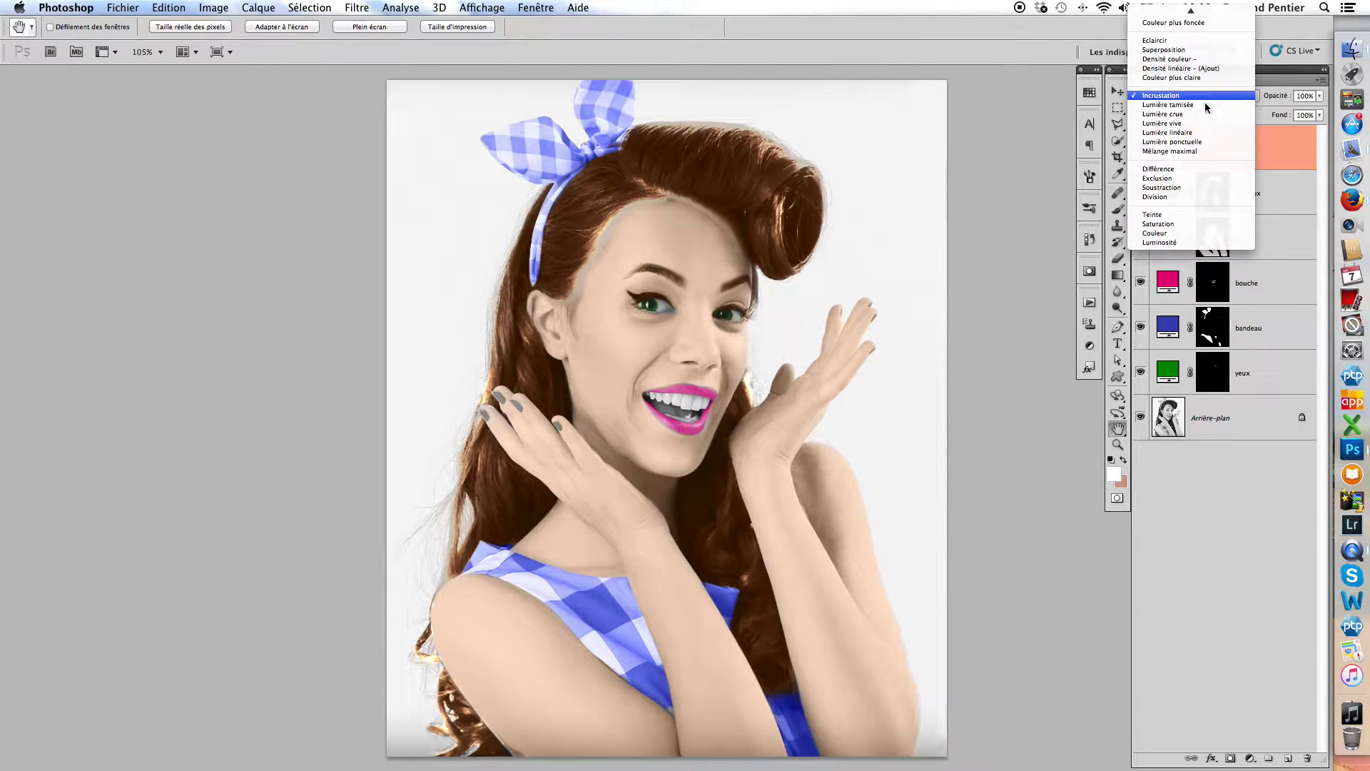
click(1203, 105)
key(shift+alt+f)
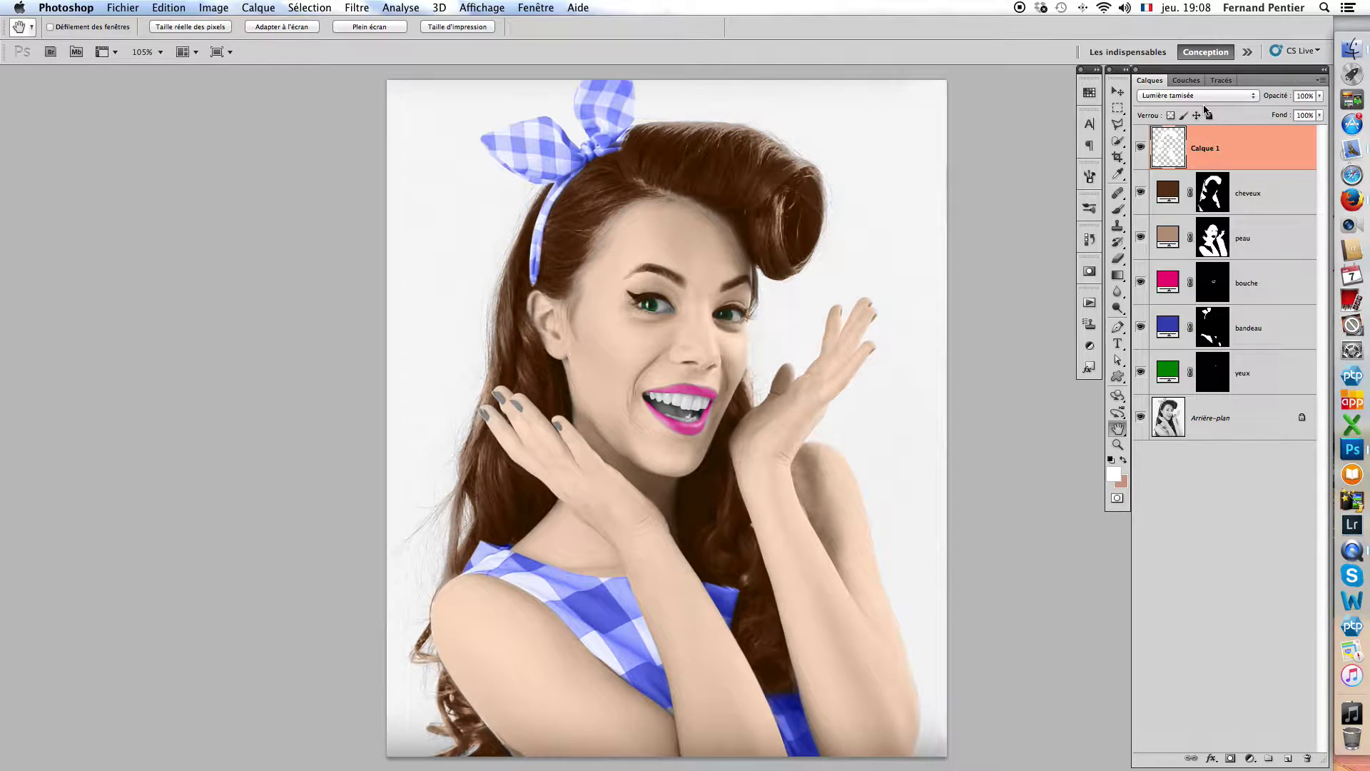
Try the Couleur blend mode on the white hair highlight layer, settle on Incrustation, and lower the layer opacity to 50%.
click(1196, 96)
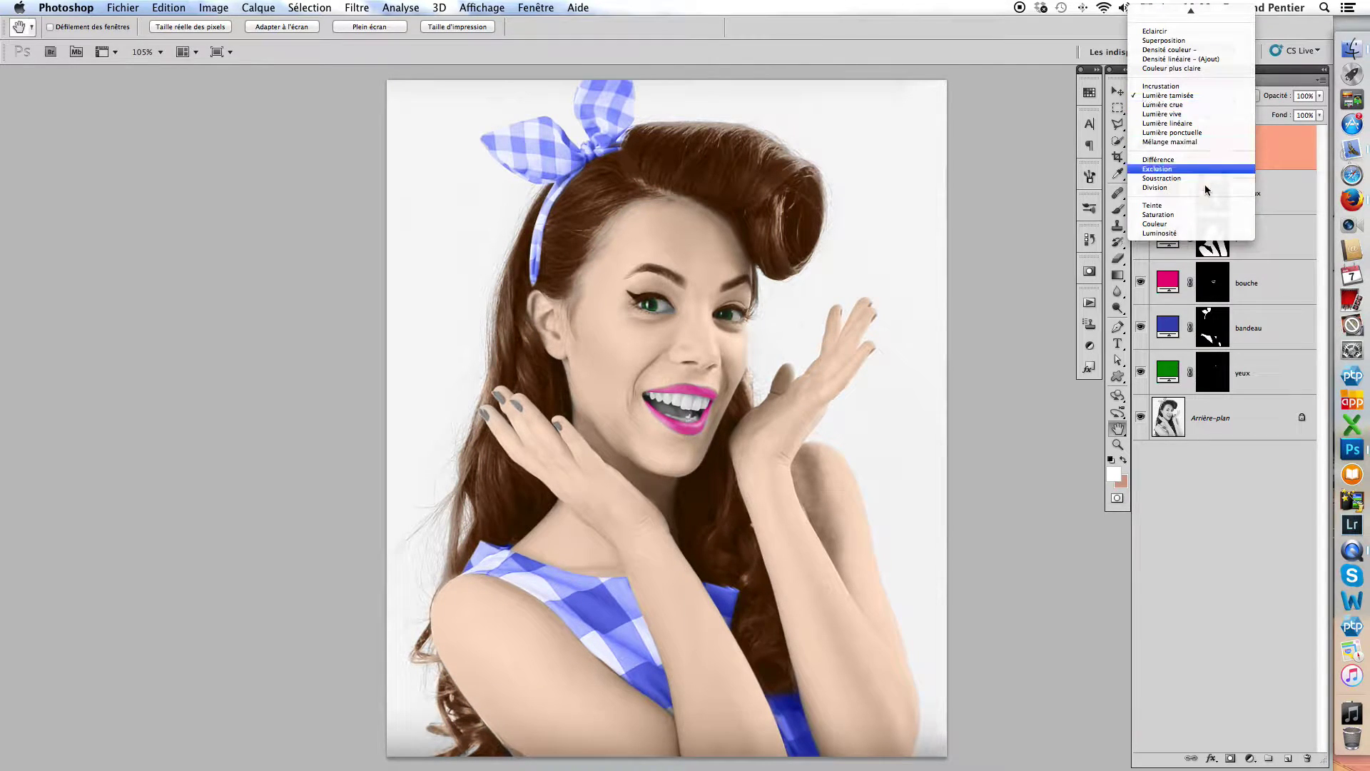
click(1193, 223)
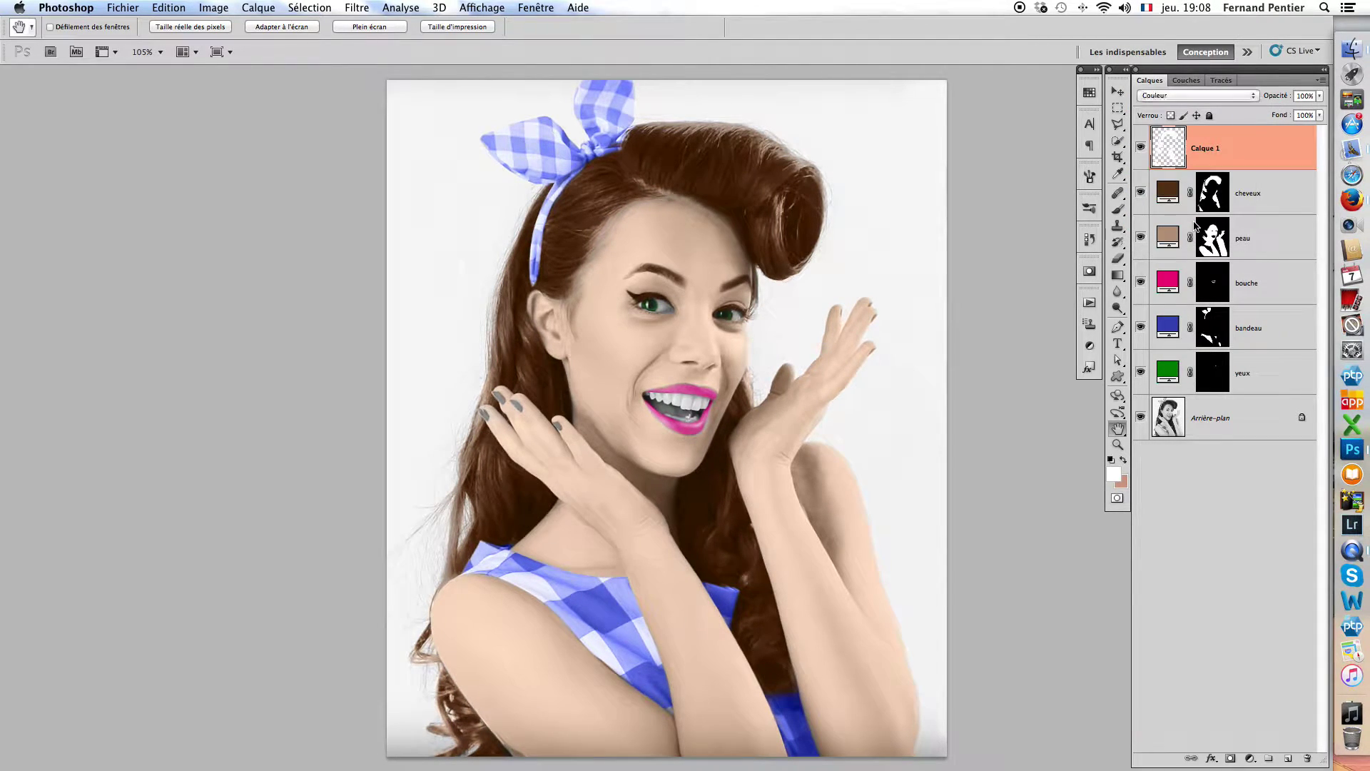
click(1204, 95)
scroll(1205, 97, up, 6)
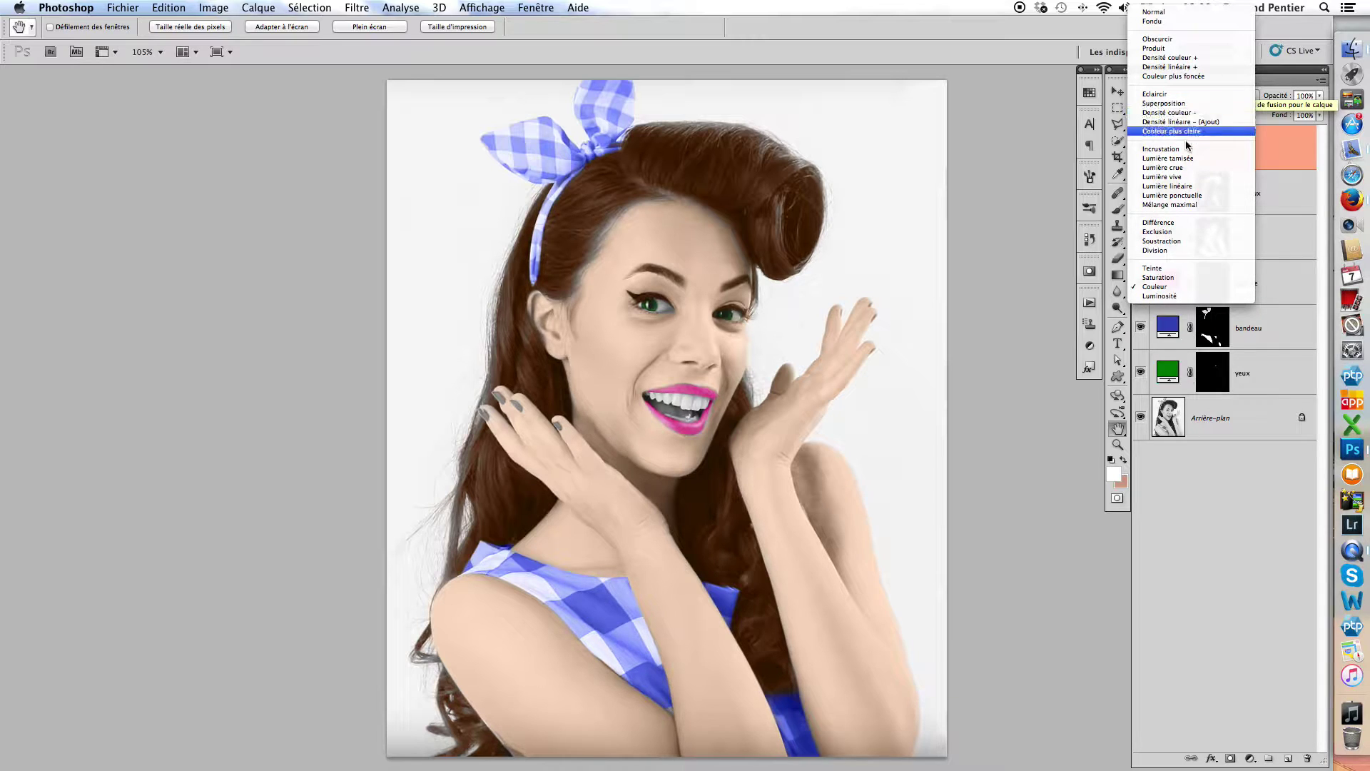
click(1183, 150)
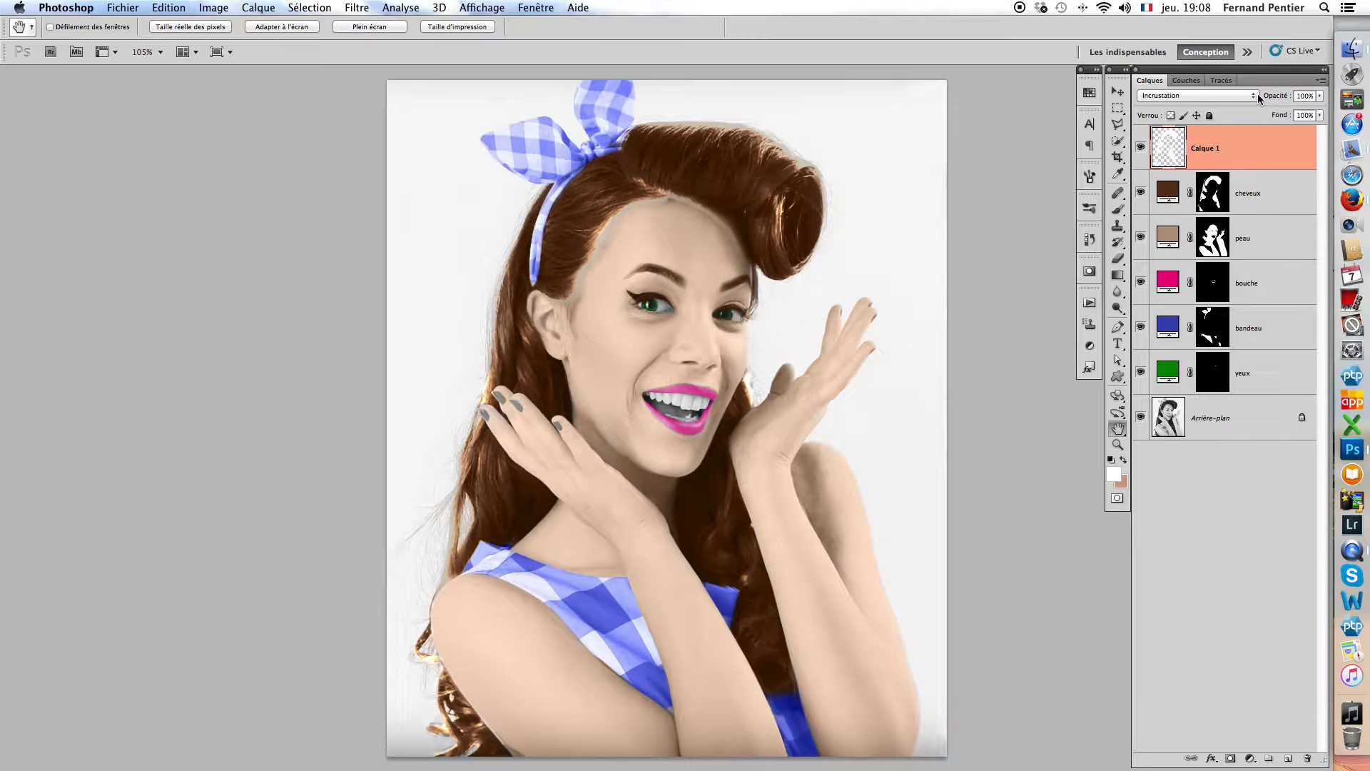
key(v)
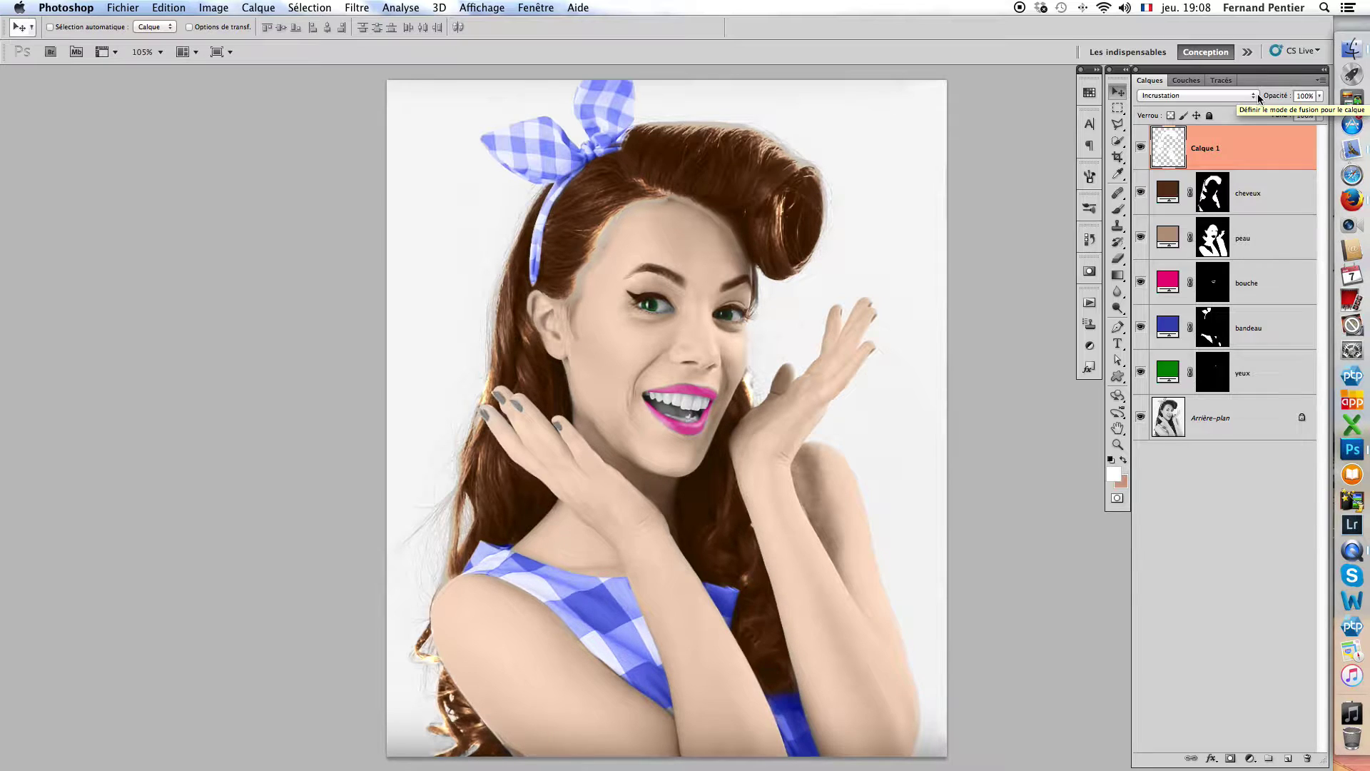
key(5)
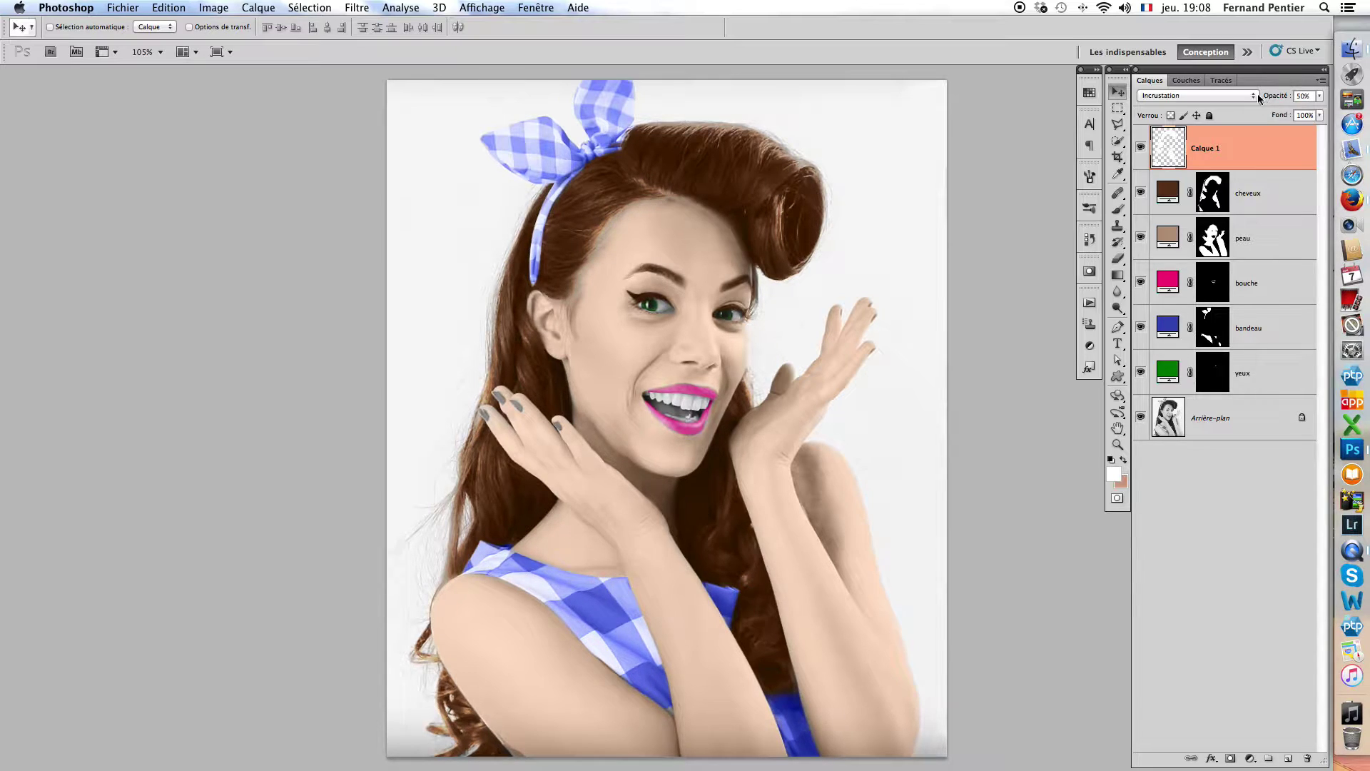
Compare the hair with and without the white highlight layer several times.
click(1143, 148)
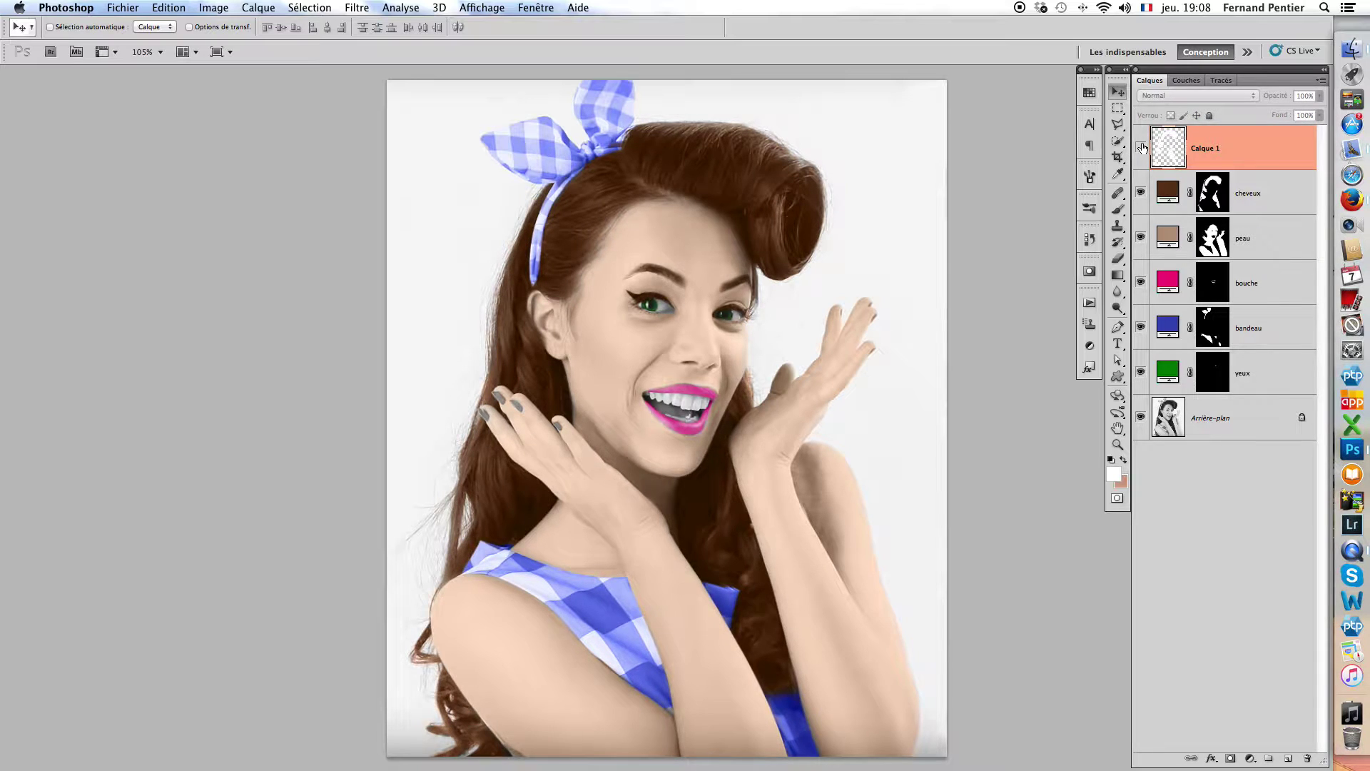
click(1142, 147)
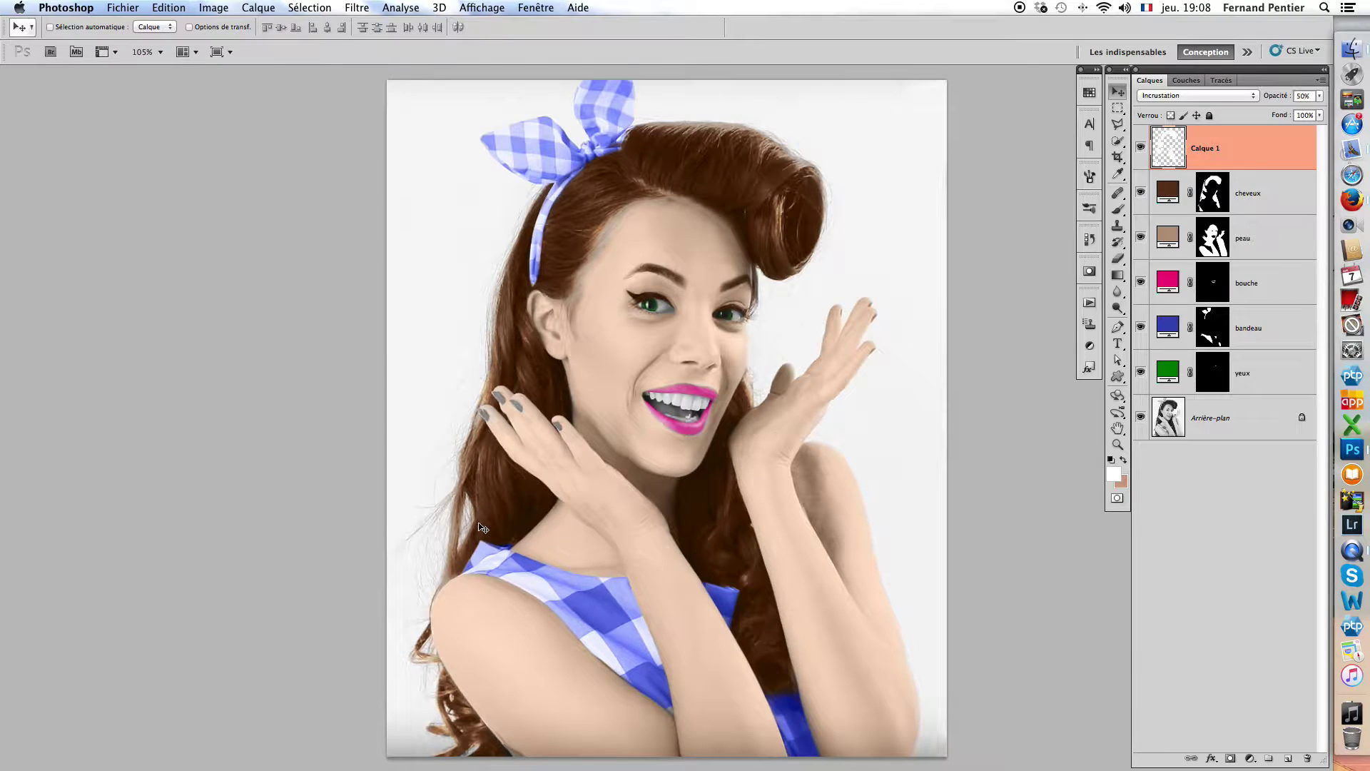
click(1141, 150)
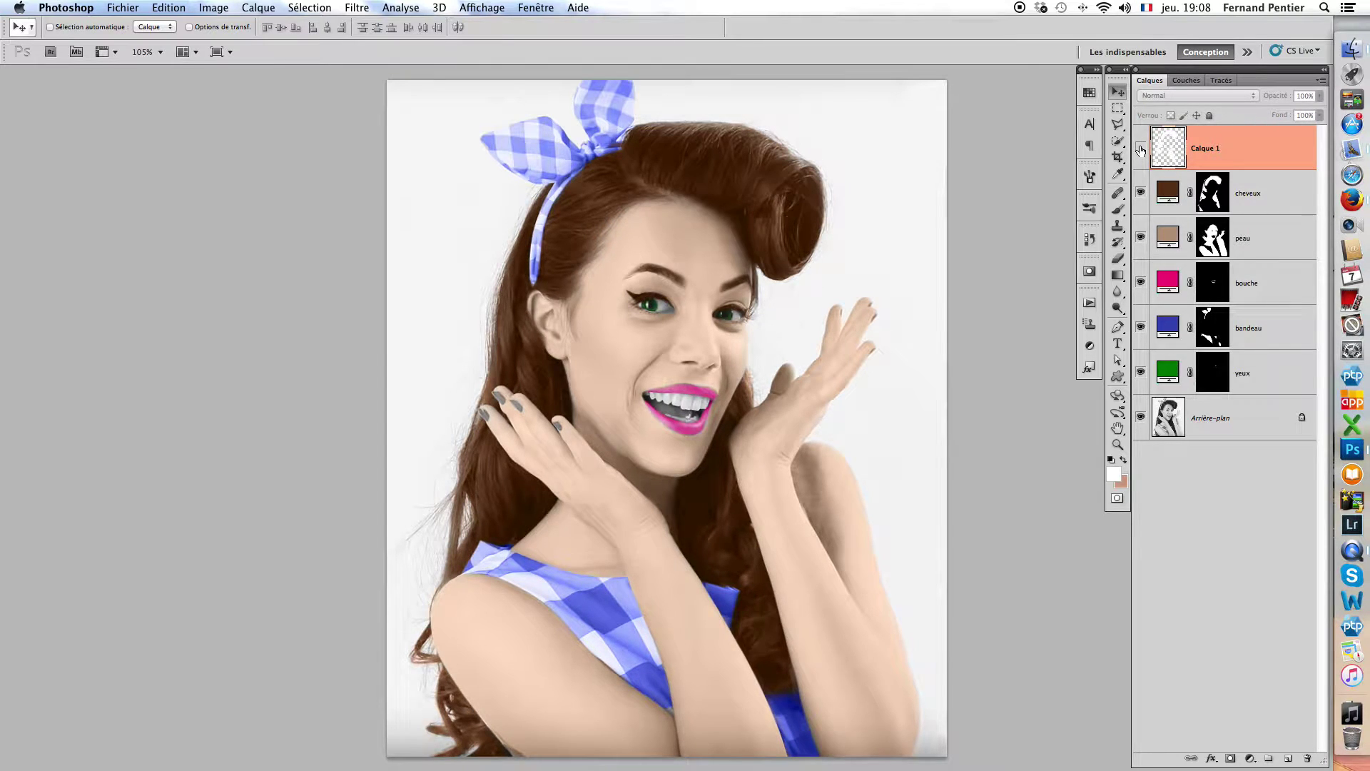
click(1141, 150)
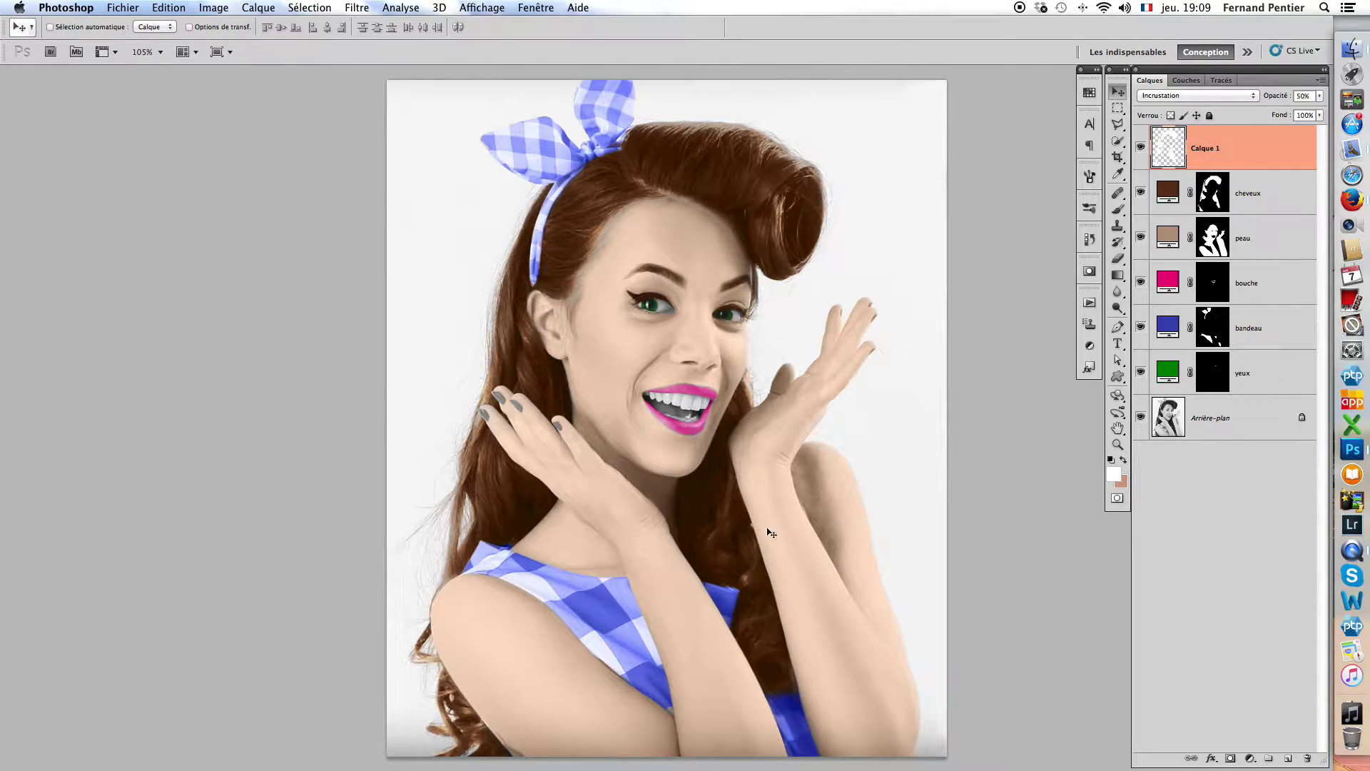
click(1140, 148)
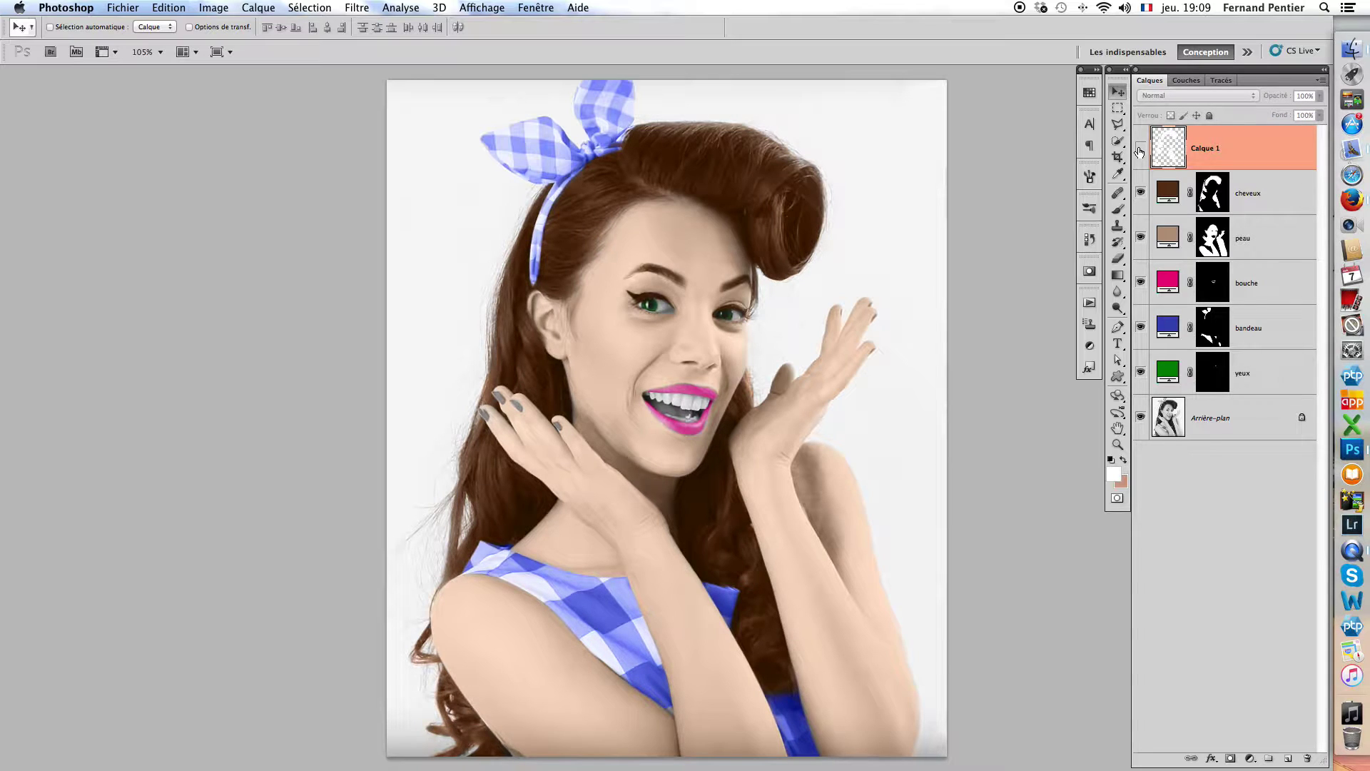
click(1140, 148)
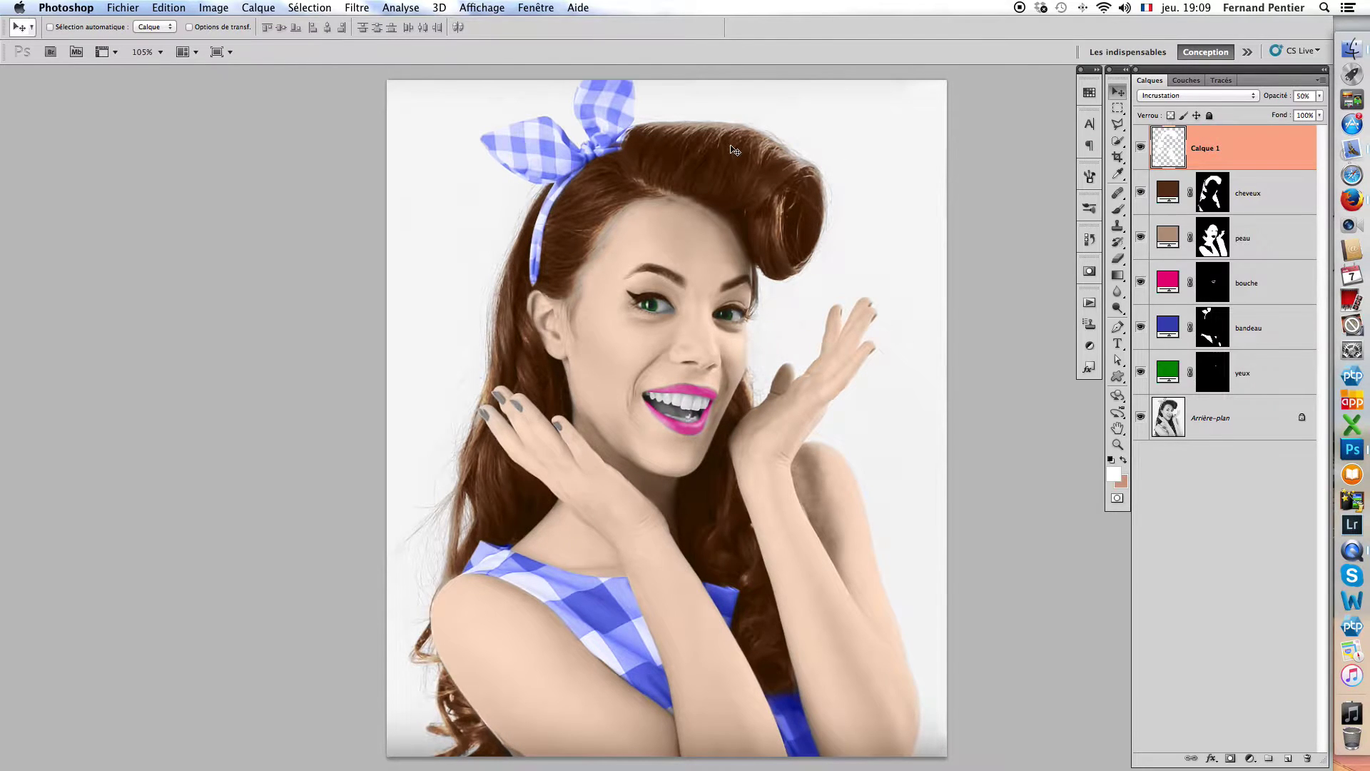
Widen the hair highlight blending by setting the underlying layer's split black slider to 50 / 105.
double_click(1264, 152)
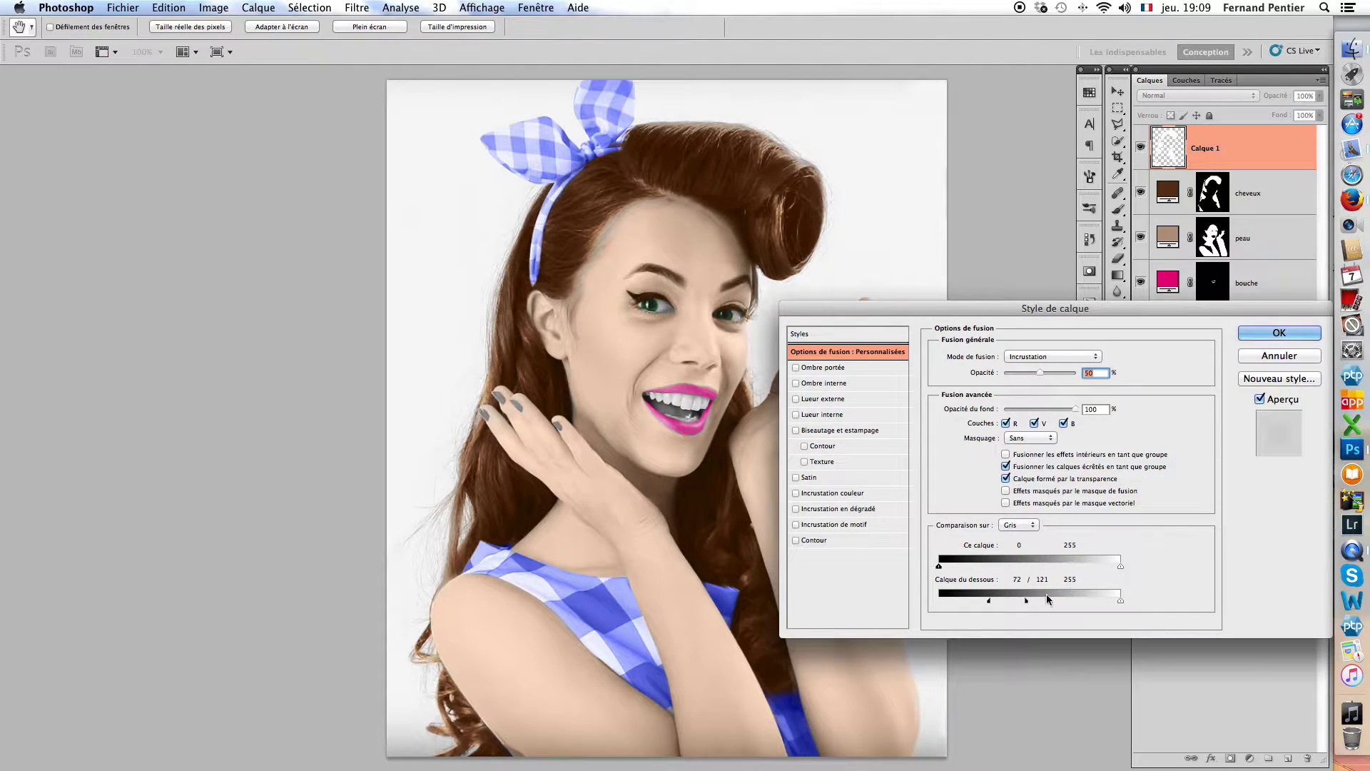
drag(994, 292, 156, 115)
mouse_move(164, 405)
mouse_down()
mouse_move(147, 404)
mouse_move(188, 407)
mouse_up()
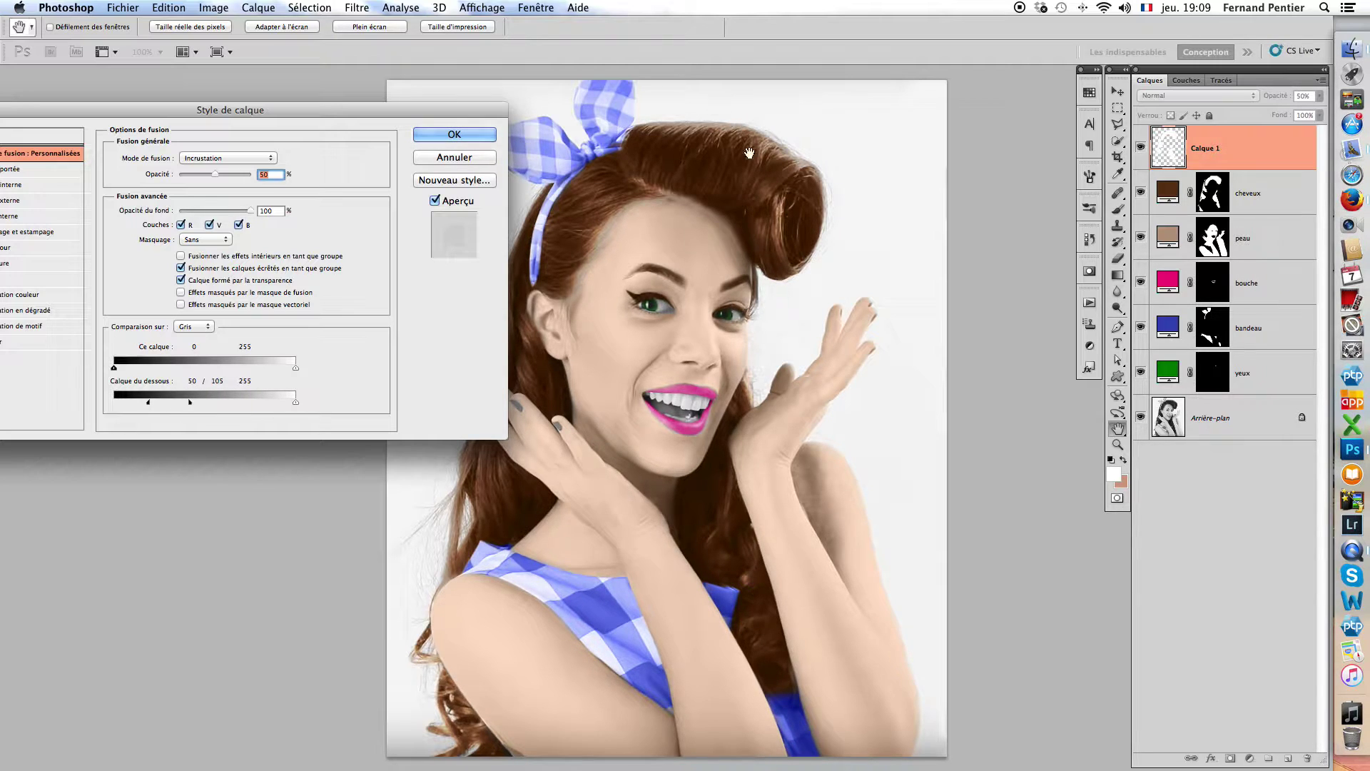
click(438, 136)
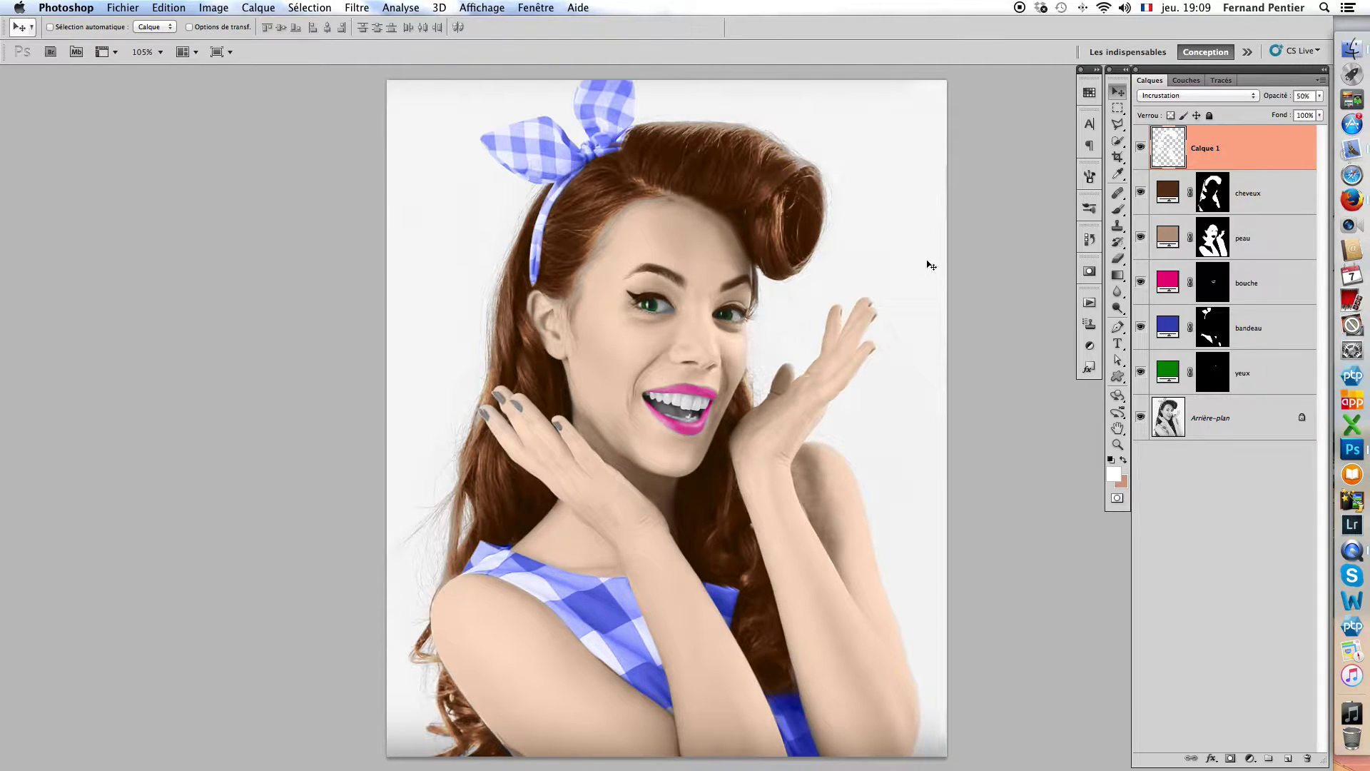
Compare the hair with and without the readjusted highlight layer.
click(1141, 148)
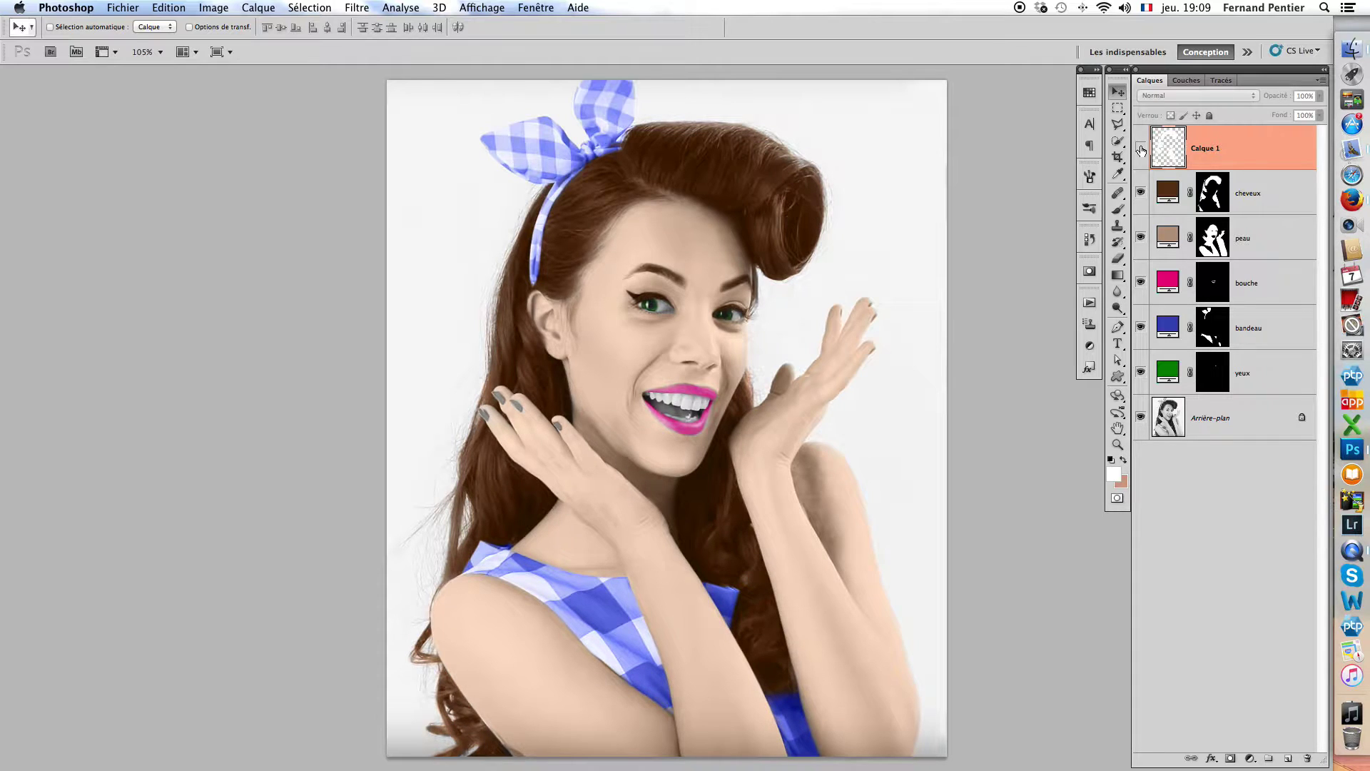
click(1141, 149)
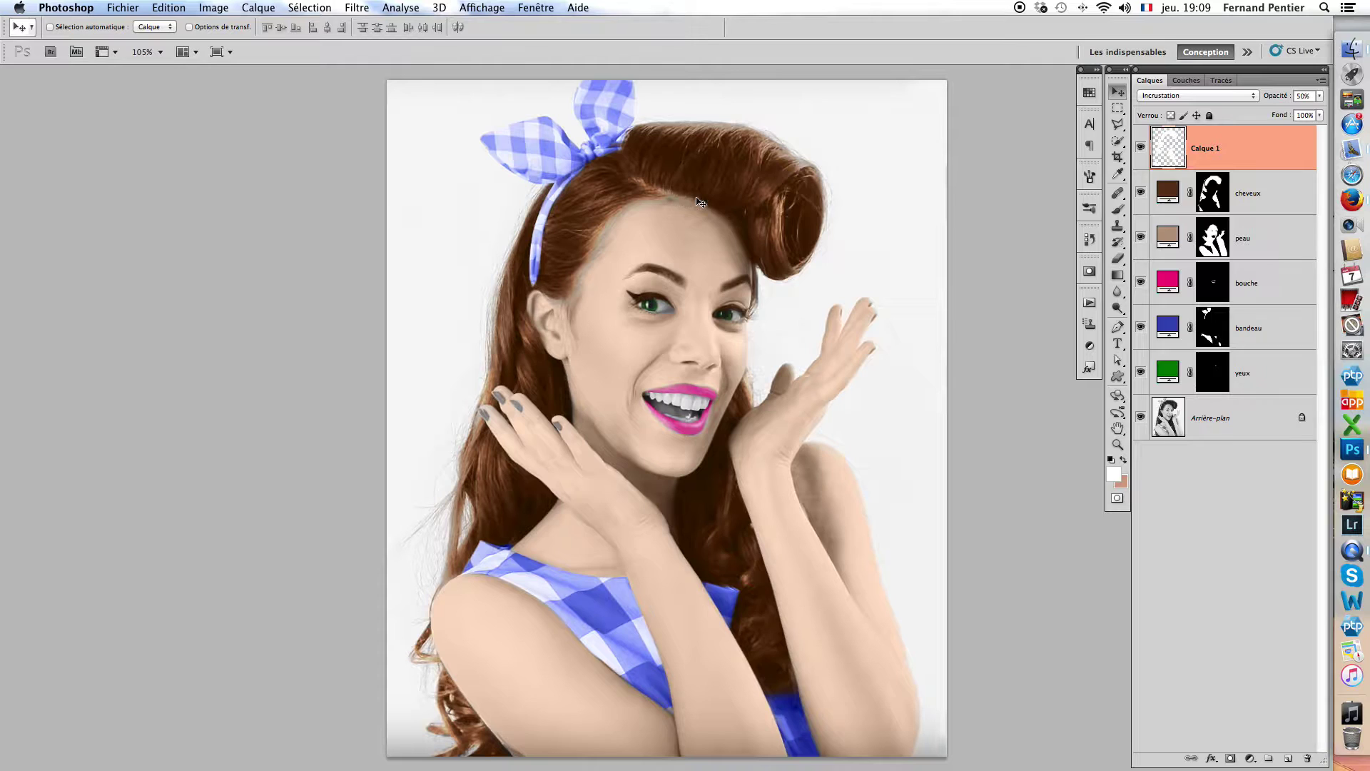
click(1142, 148)
click(1144, 149)
Erase the highlight spill along the forehead hairline on Calque 1 with a 35 px eraser at 60% opacity.
key(e)
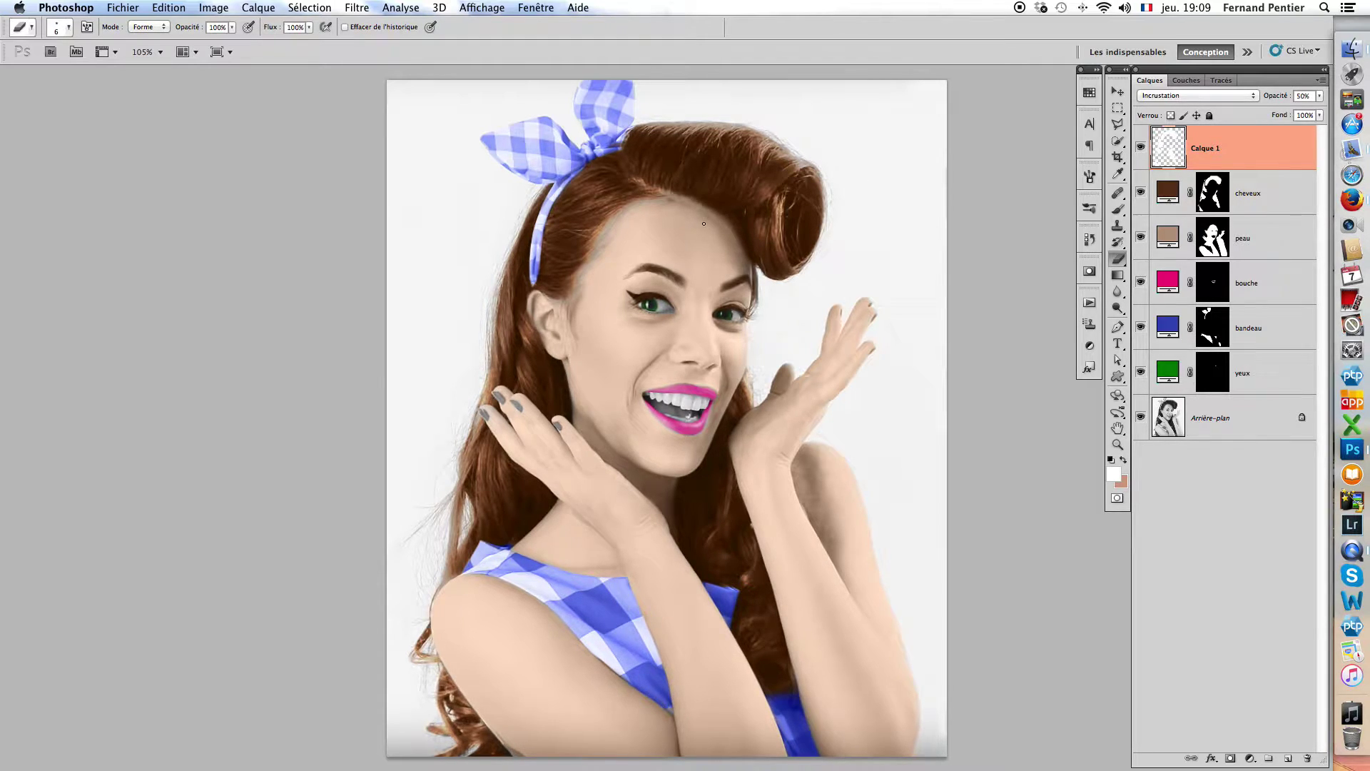
key(bracketright)
key(6)
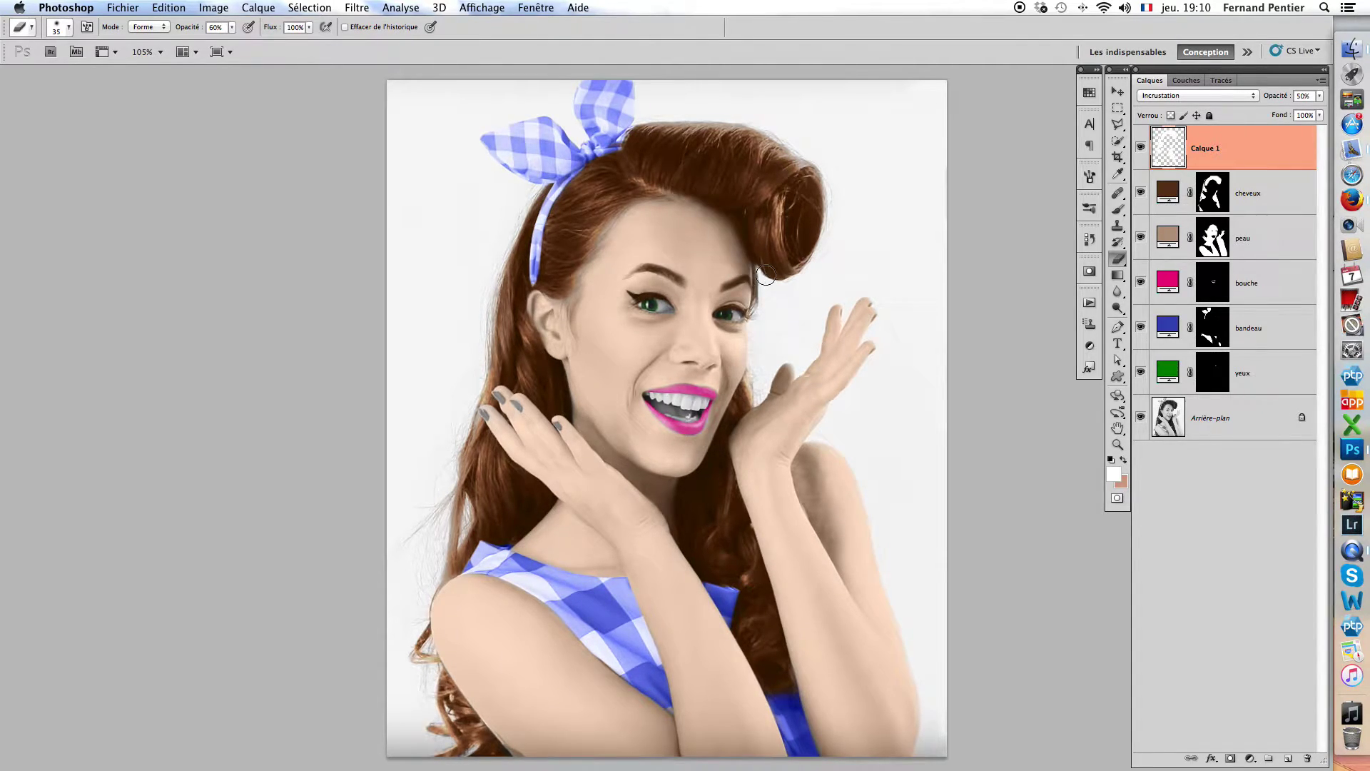
Retouch the cheveux layer's mask along the forehead hairline in white and black, using a 35 px brush at 30% opacity.
click(1143, 192)
click(1142, 193)
click(1206, 190)
key(b)
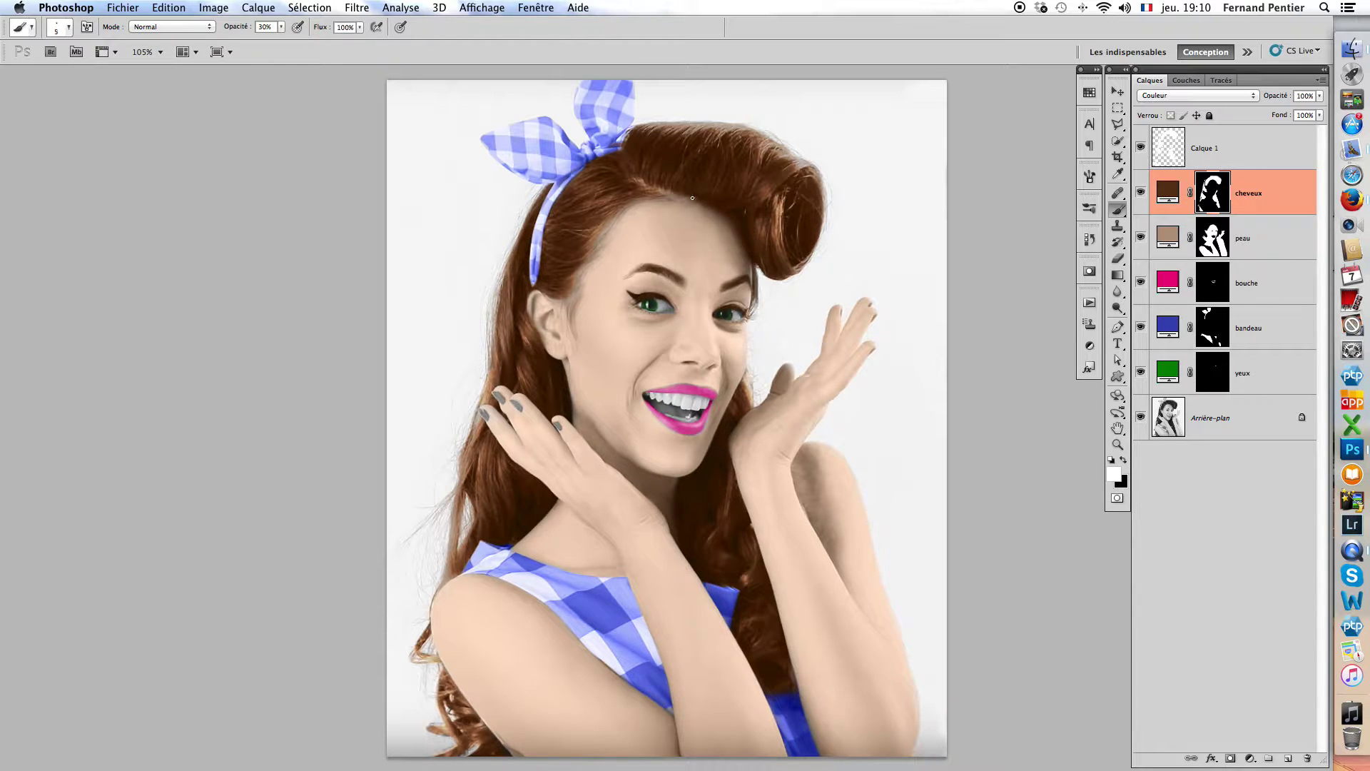
key(bracketright)
key(bracketright)
drag(705, 212, 733, 234)
key(x)
drag(697, 214, 720, 229)
key(x)
Change the yeux layer's fill colour from green to light blue #518de8.
ctrl+alt+drag(672, 321, 700, 322)
scroll(671, 321, up, 5)
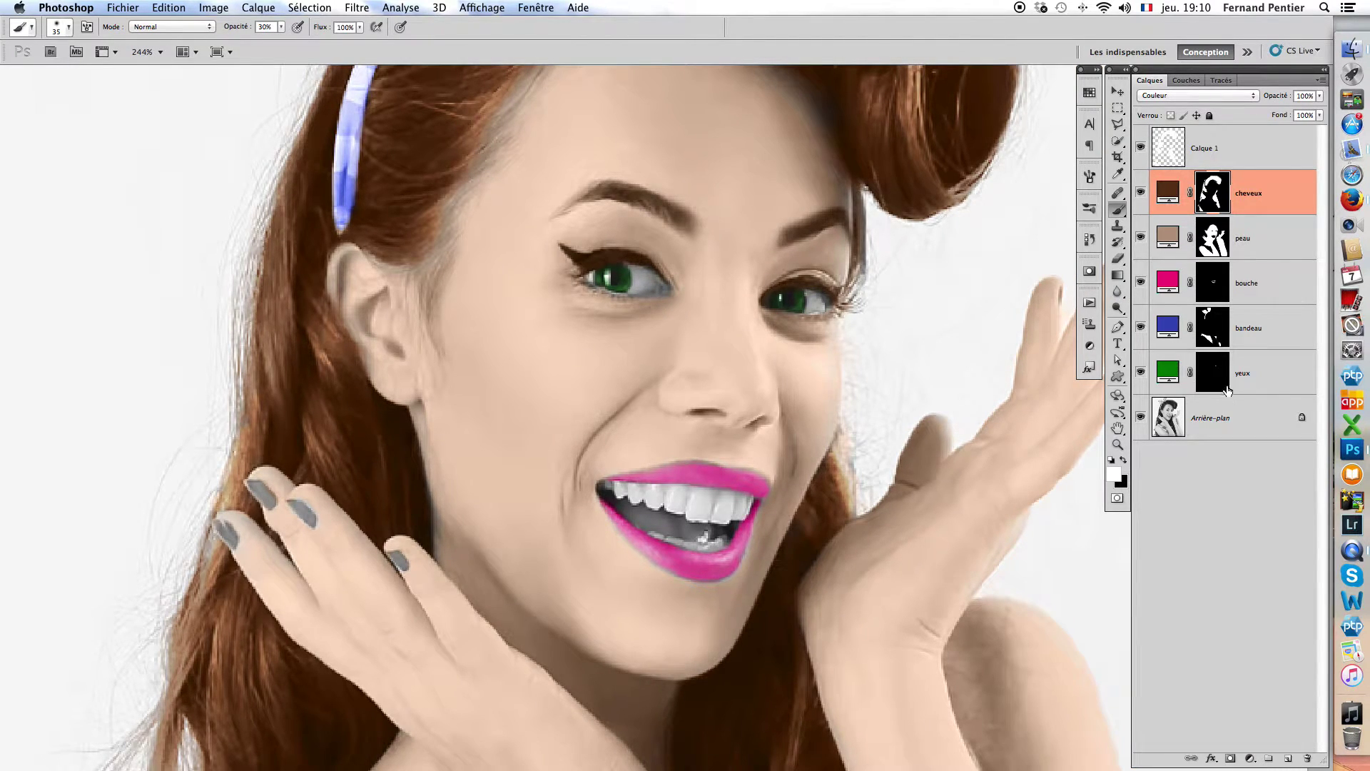
double_click(1168, 373)
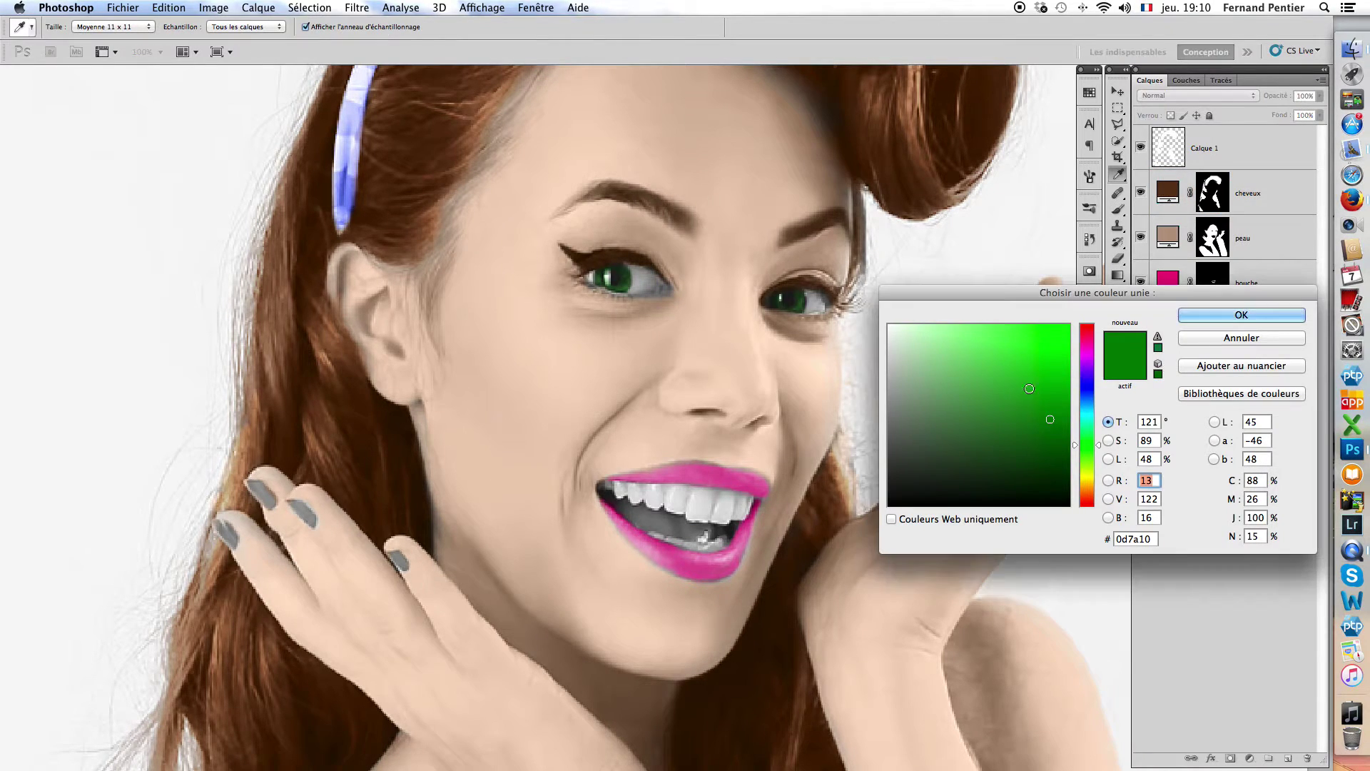
click(1085, 396)
click(1045, 373)
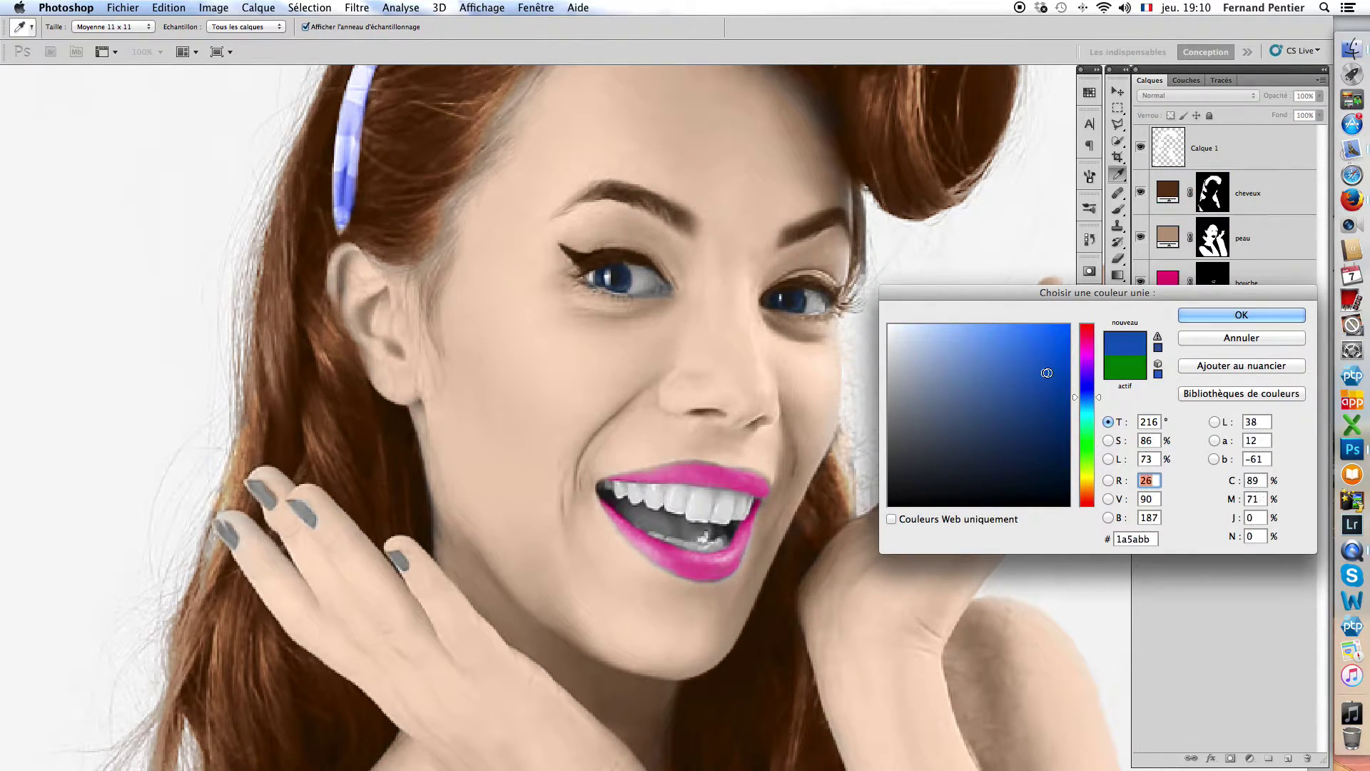
click(1005, 366)
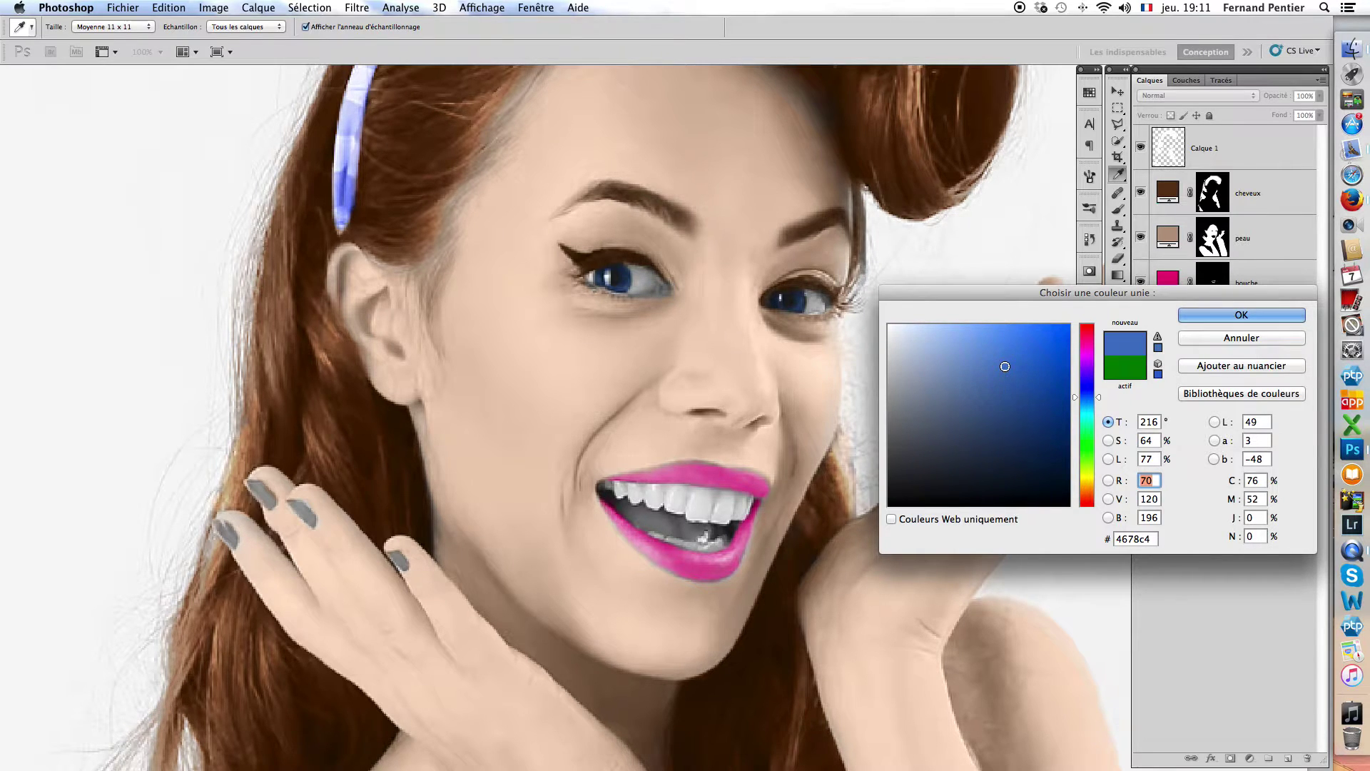
click(1006, 341)
click(1007, 340)
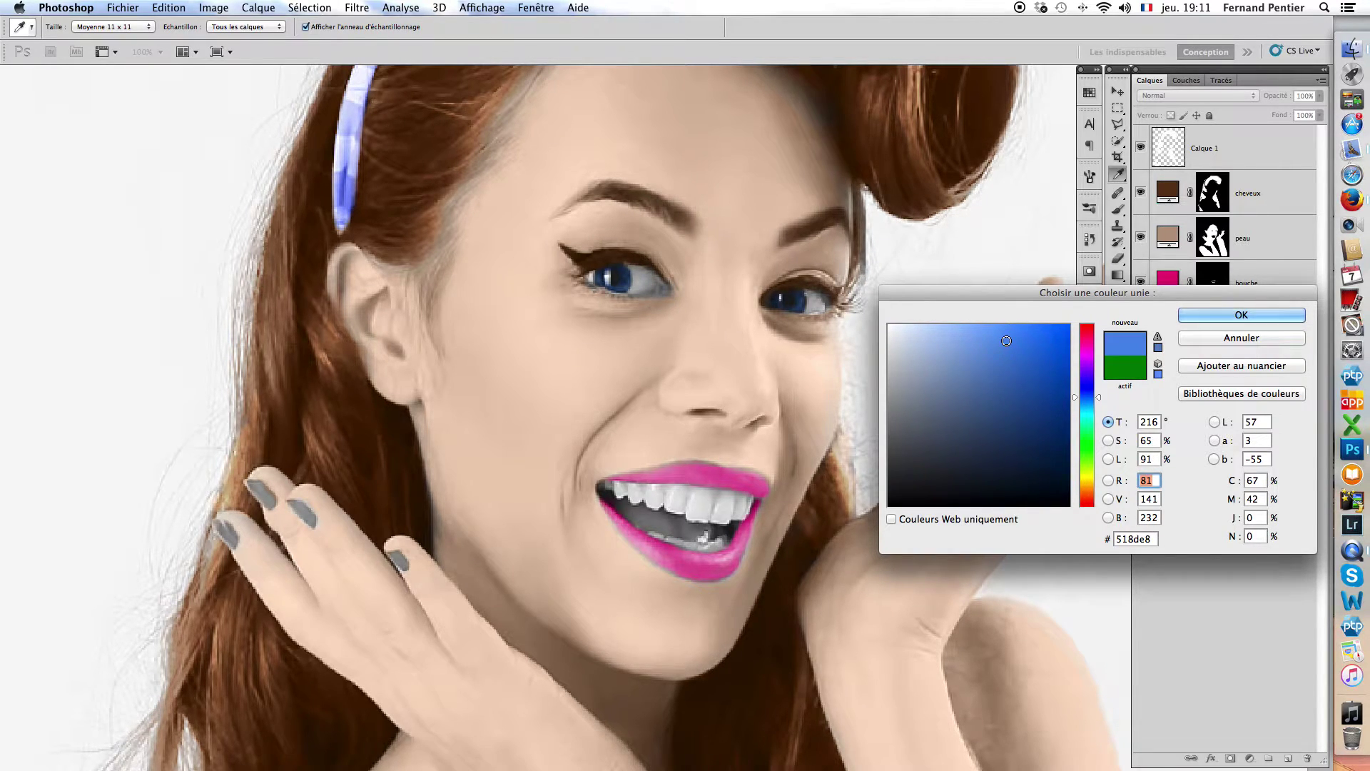
click(1242, 314)
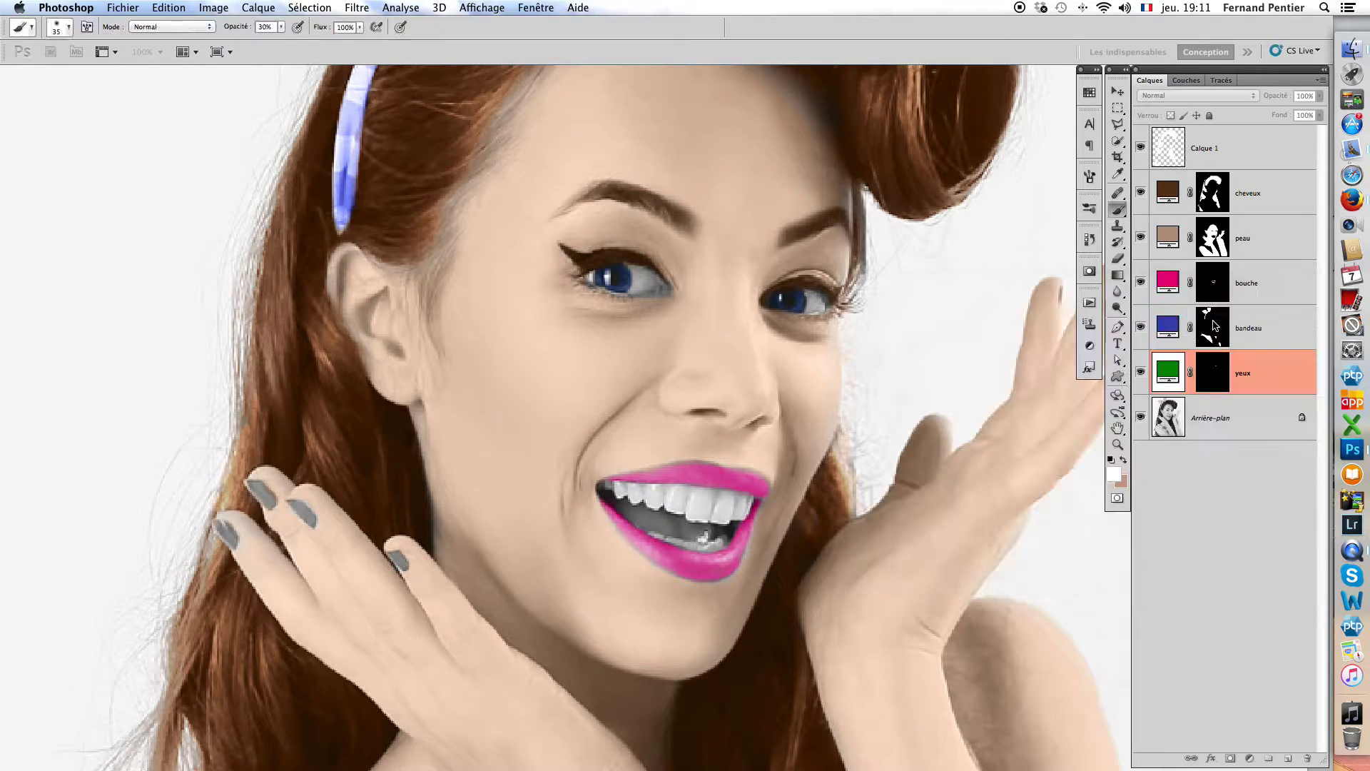
Load the yeux layer's mask as a selection, fill it with white on a new layer above, and deselect.
super+click(1215, 372)
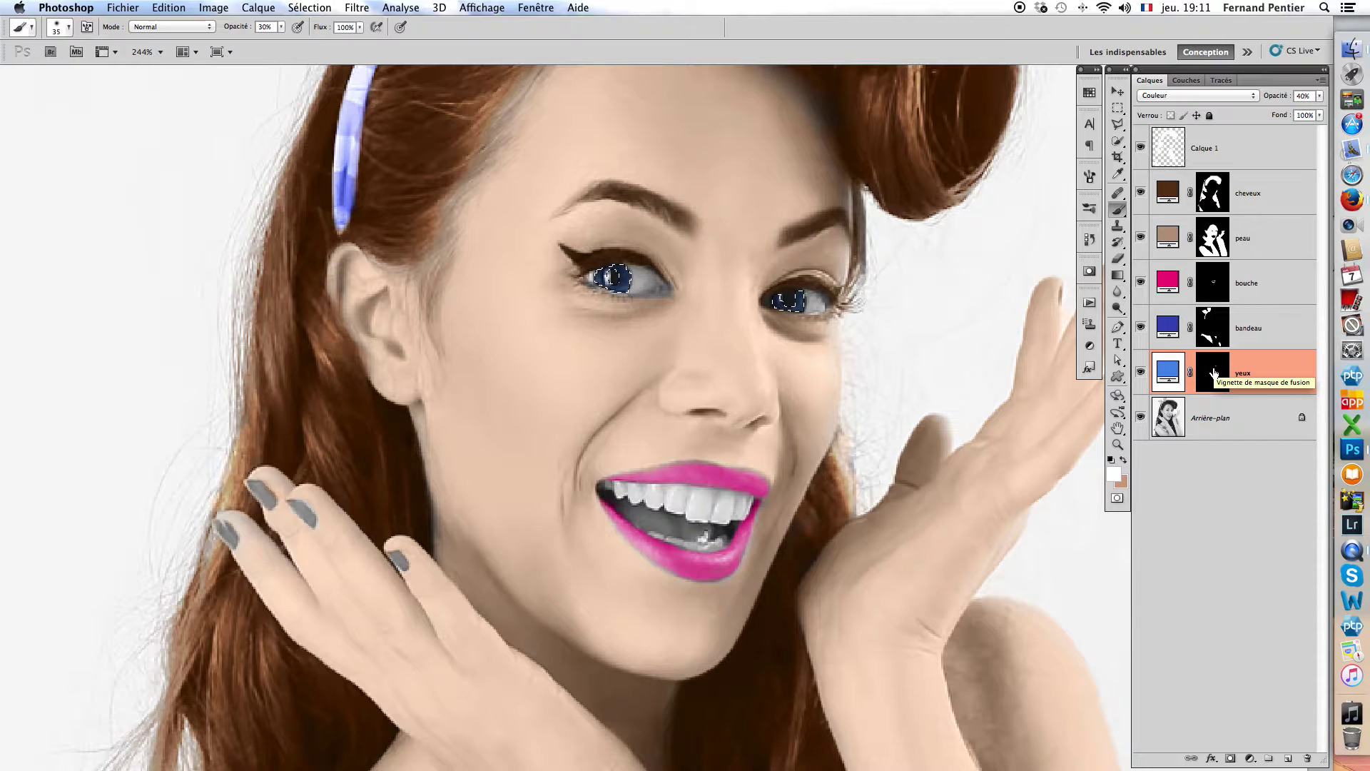
click(1289, 759)
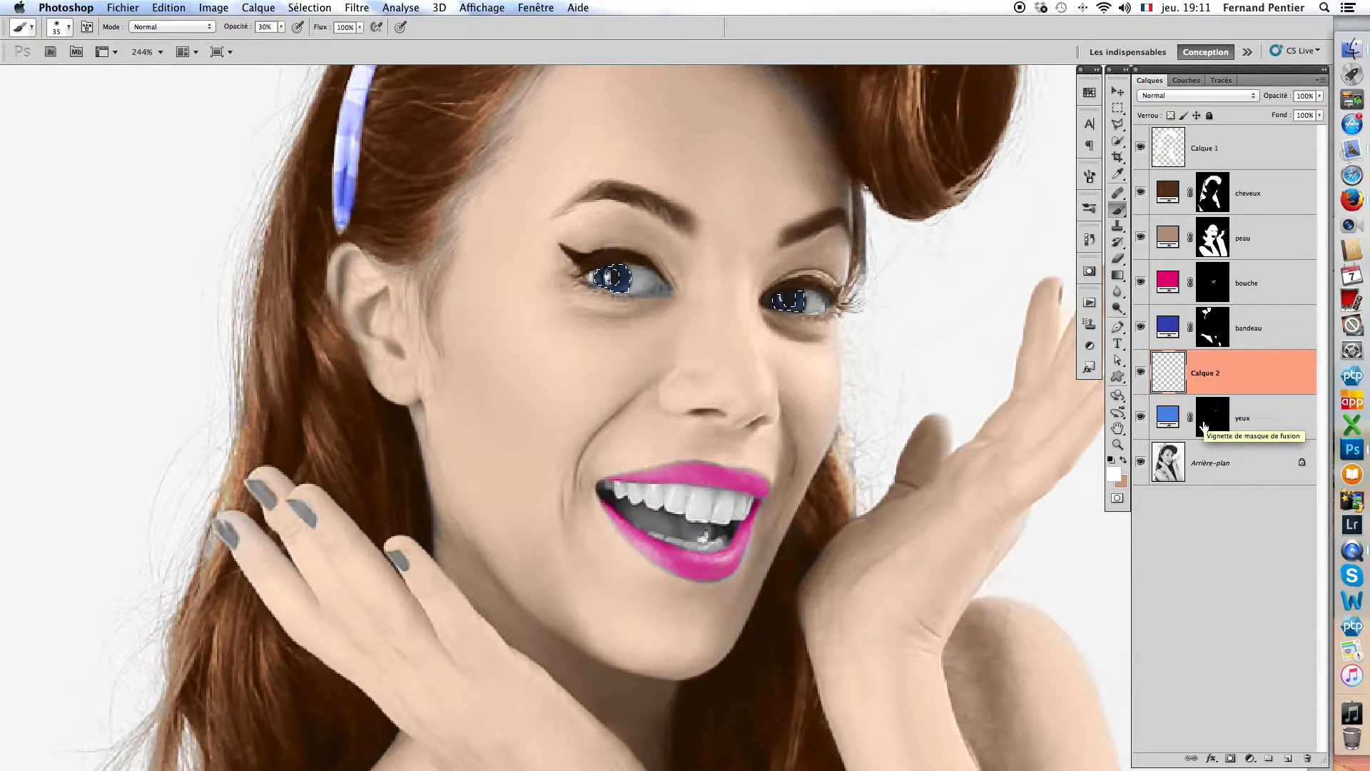
key(alt+BackSpace)
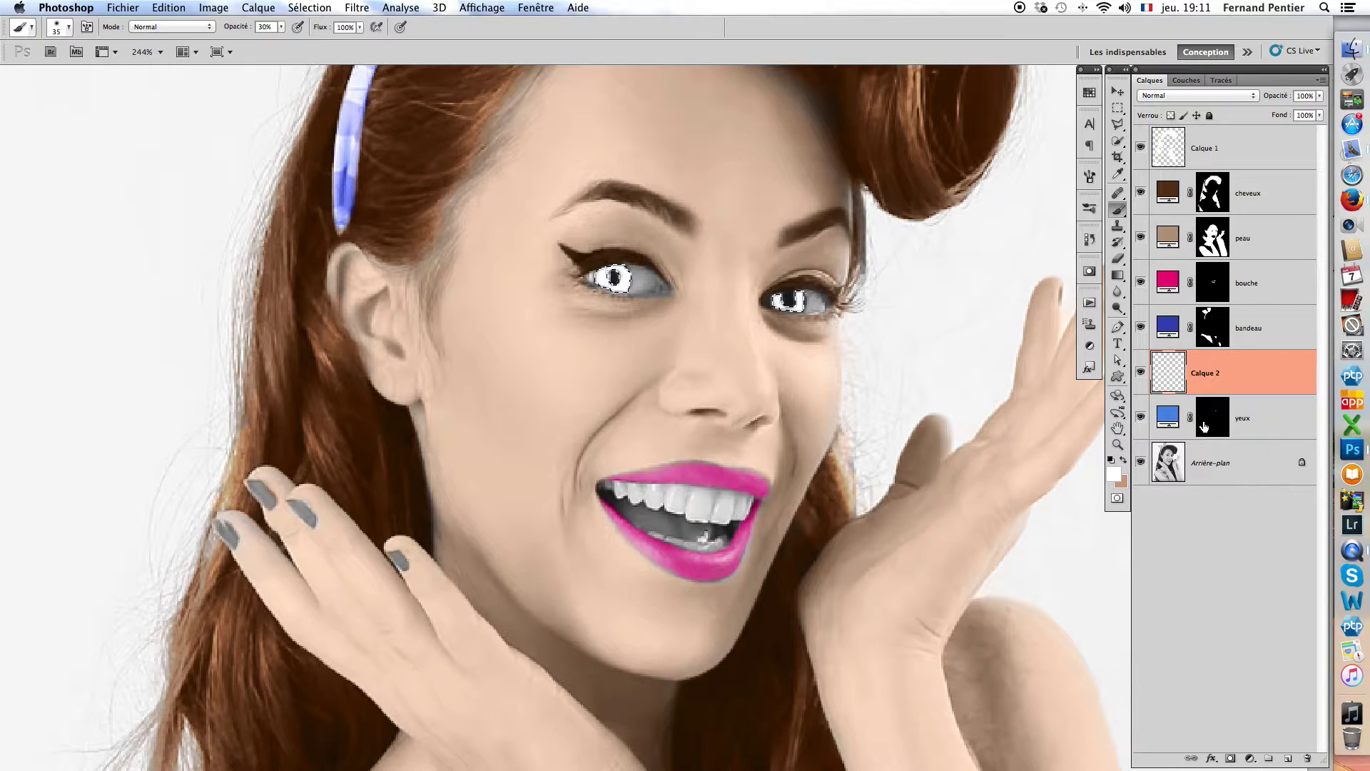
key(super+d)
Blend the white eye layer into the bright parts of the irises by splitting the underlying layer's black slider.
double_click(1271, 375)
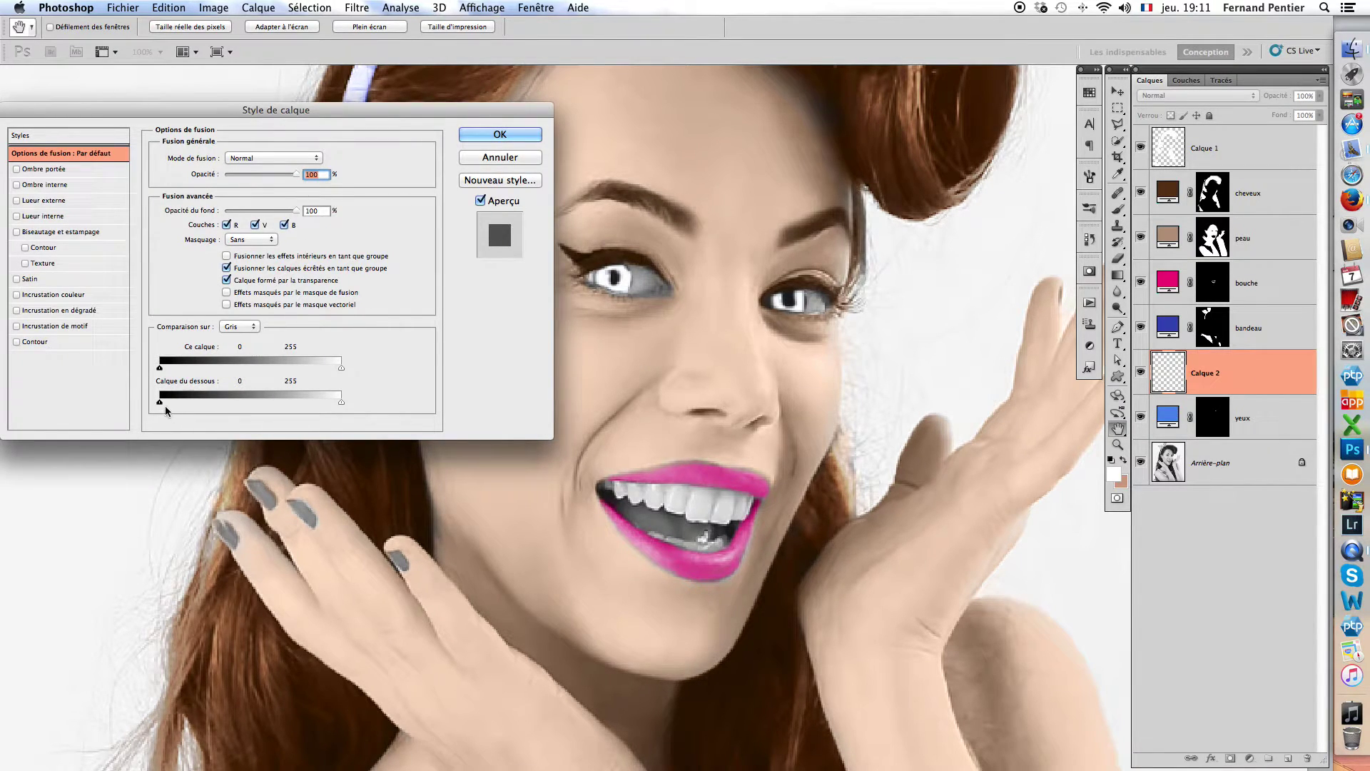
drag(163, 403, 237, 405)
click(488, 136)
key(b)
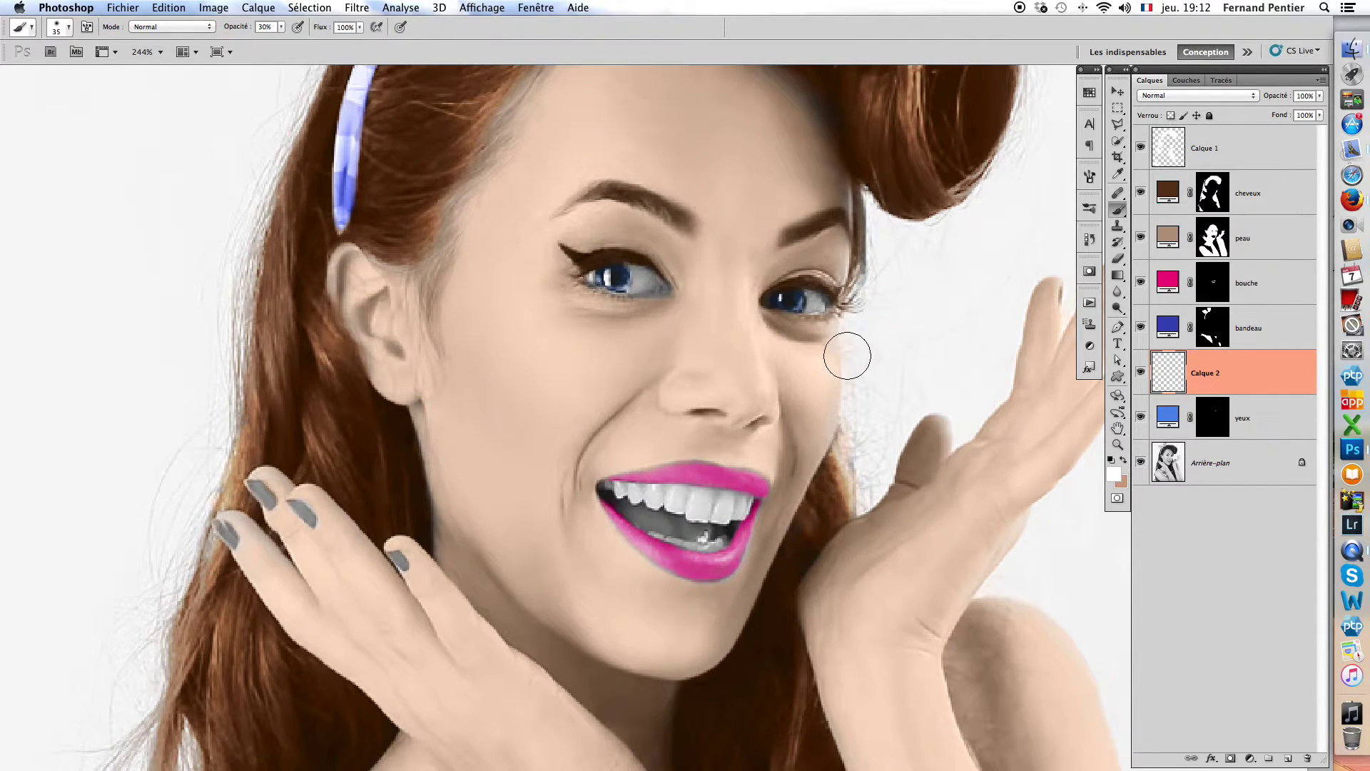
Compare the eyes with and without the white layer Calque 2.
scroll(844, 343, down, 3)
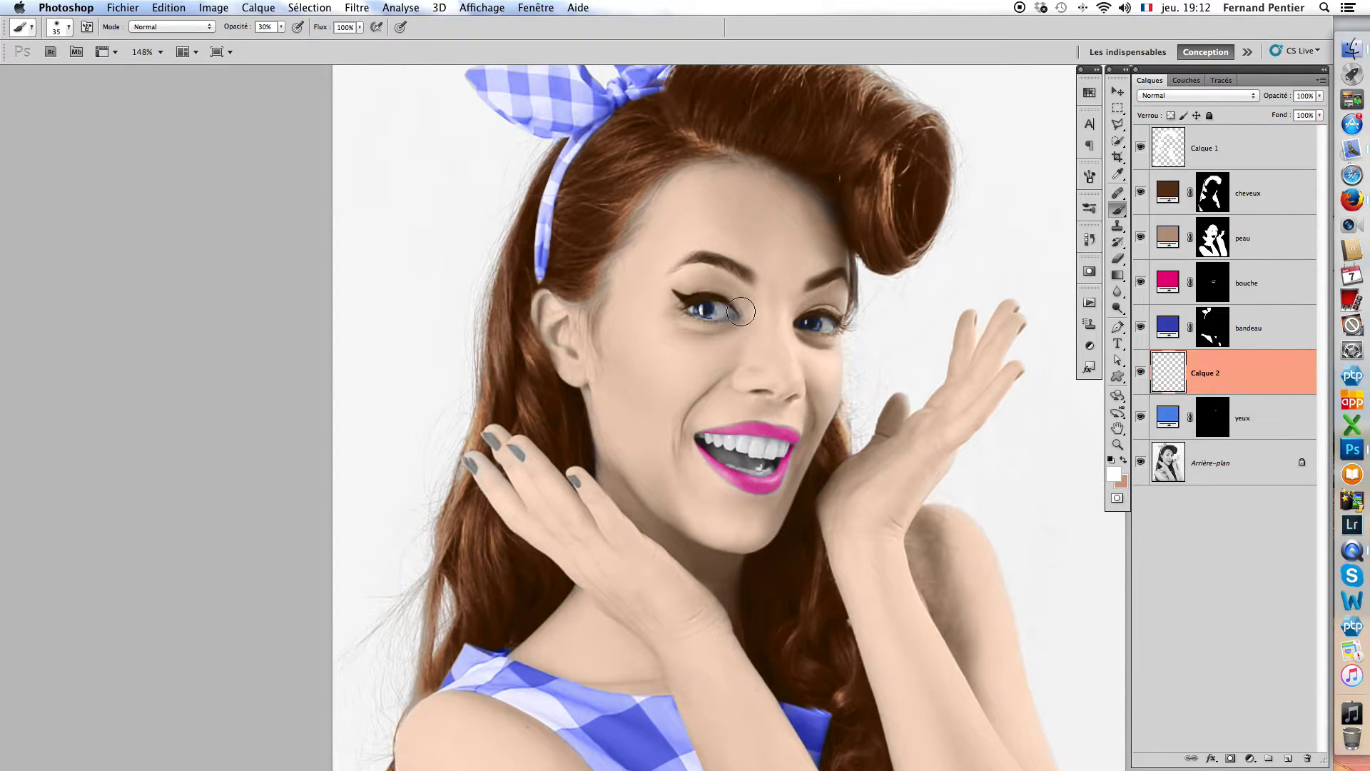
click(1142, 378)
click(1140, 376)
Ready a small eraser at 100% opacity near the eyes and check the irises with Calque 2 hidden and shown.
key(e)
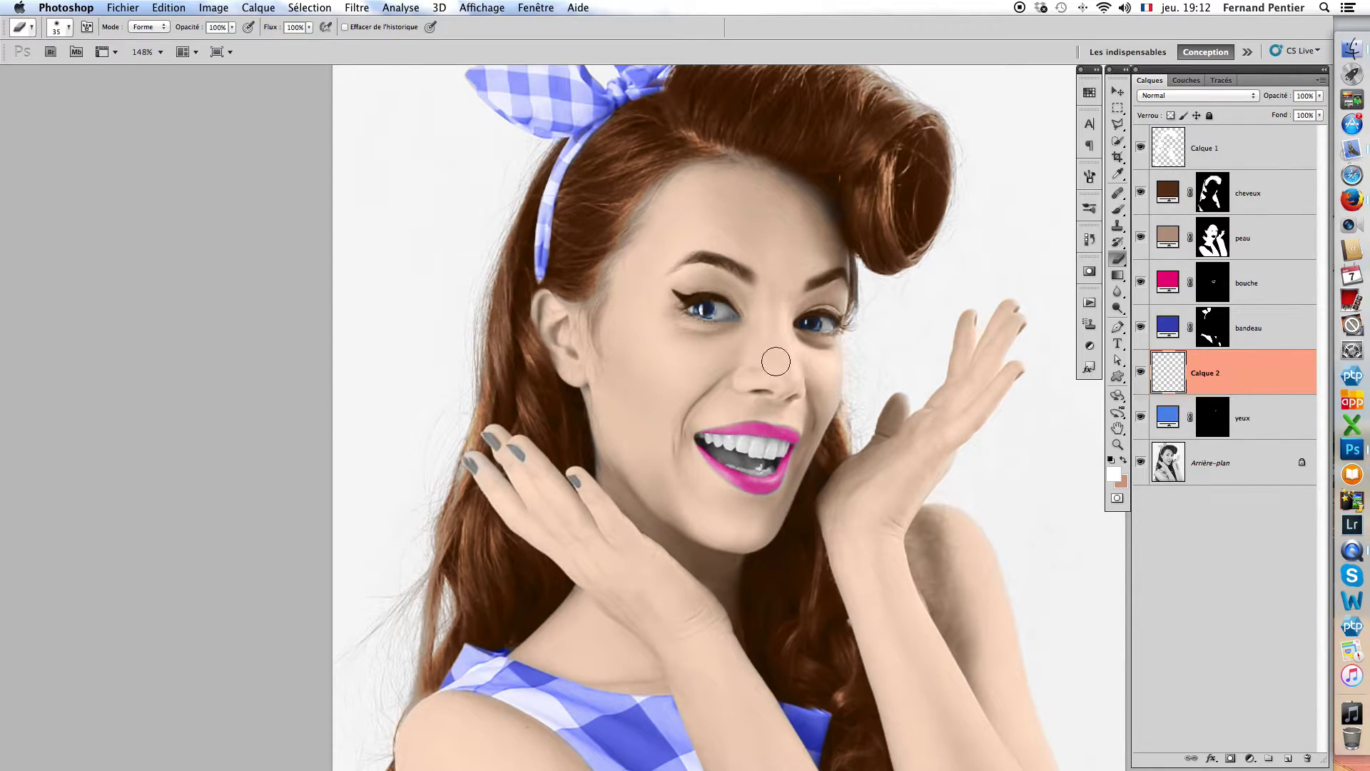
key(0)
scroll(743, 327, up, 3)
key(bracketleft)
key(bracketleft)
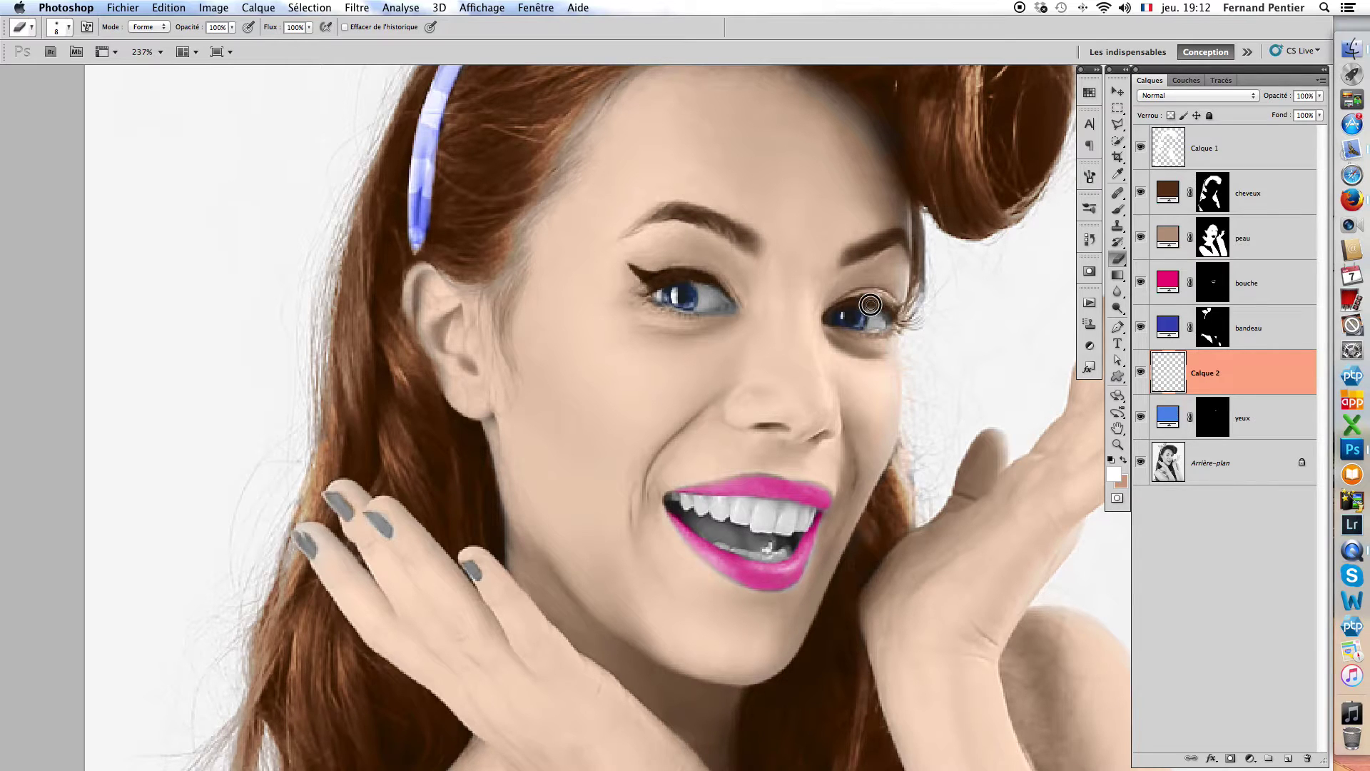
click(1142, 373)
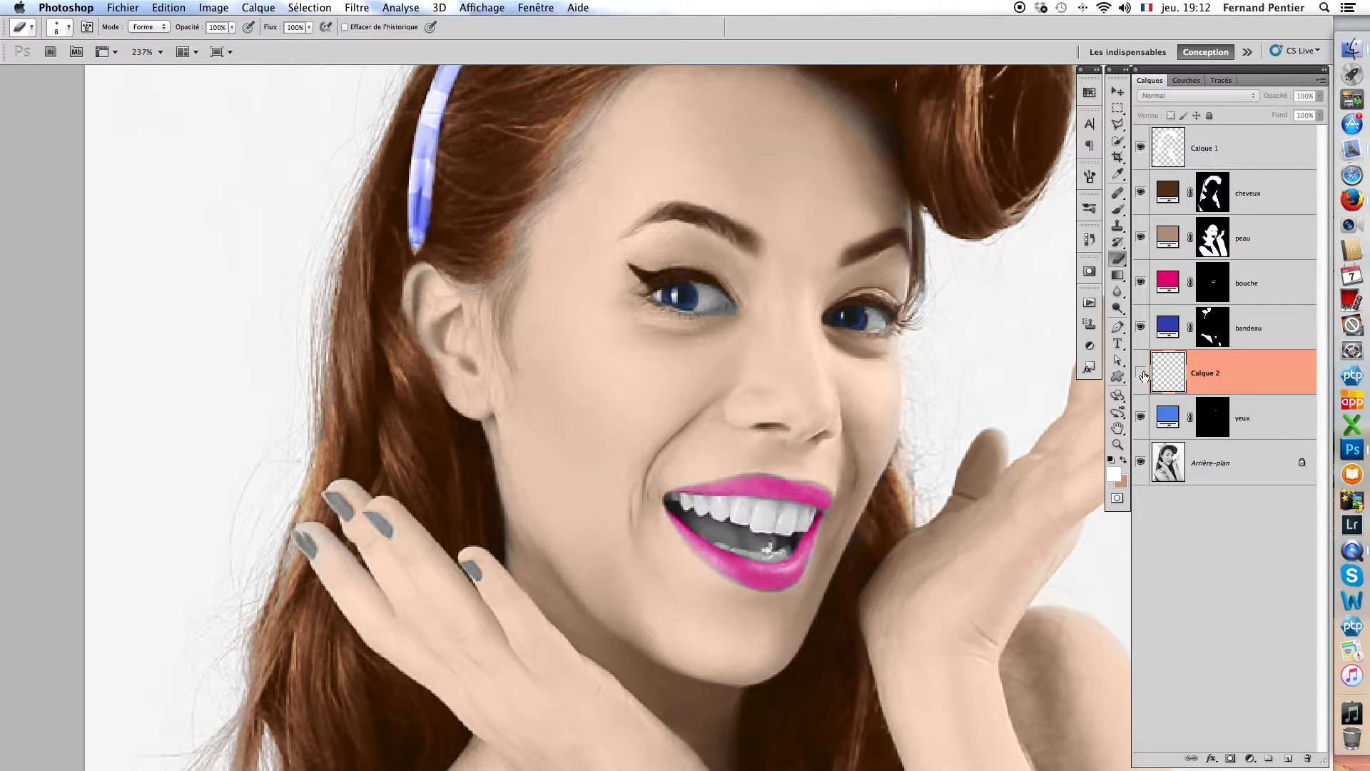
click(1142, 373)
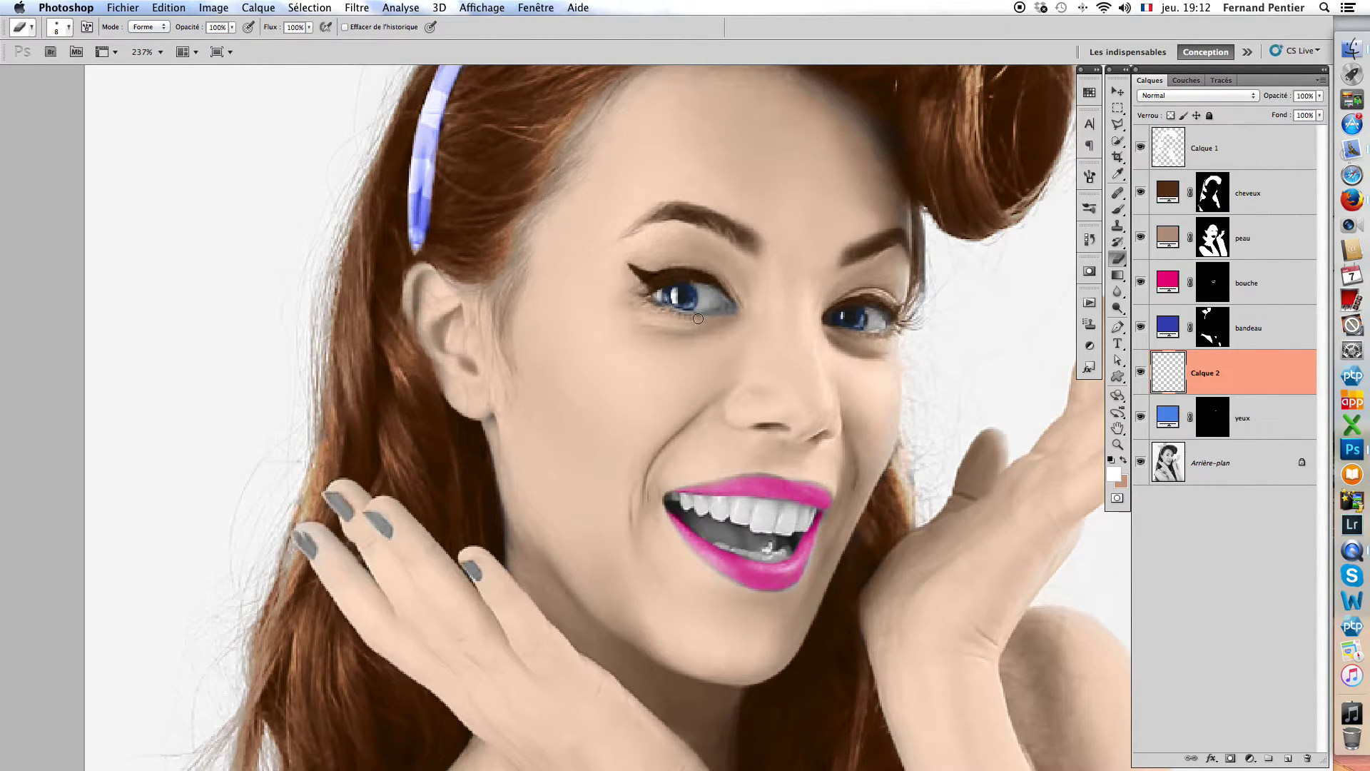
Rename layer Calque 2 as "reflet oeil" and layer Calque 1 as "reflet cheveux".
double_click(1204, 373)
text(reflet oeil)
key(Return)
click(1206, 147)
double_click(1206, 148)
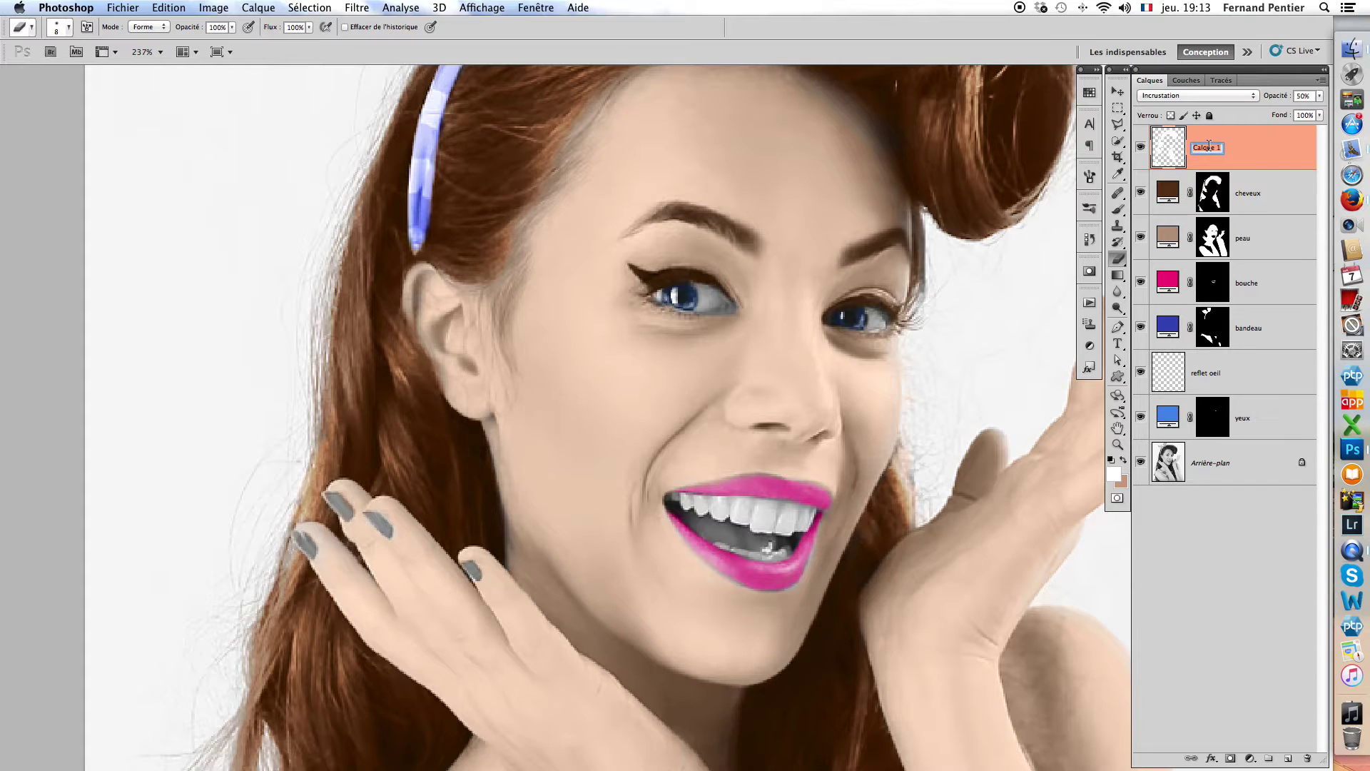
text(reflet cheveux)
click(1262, 156)
Fit the whole colourised portrait on screen and inspect it in full-screen mode.
drag(775, 302, 1120, 440)
double_click(1119, 429)
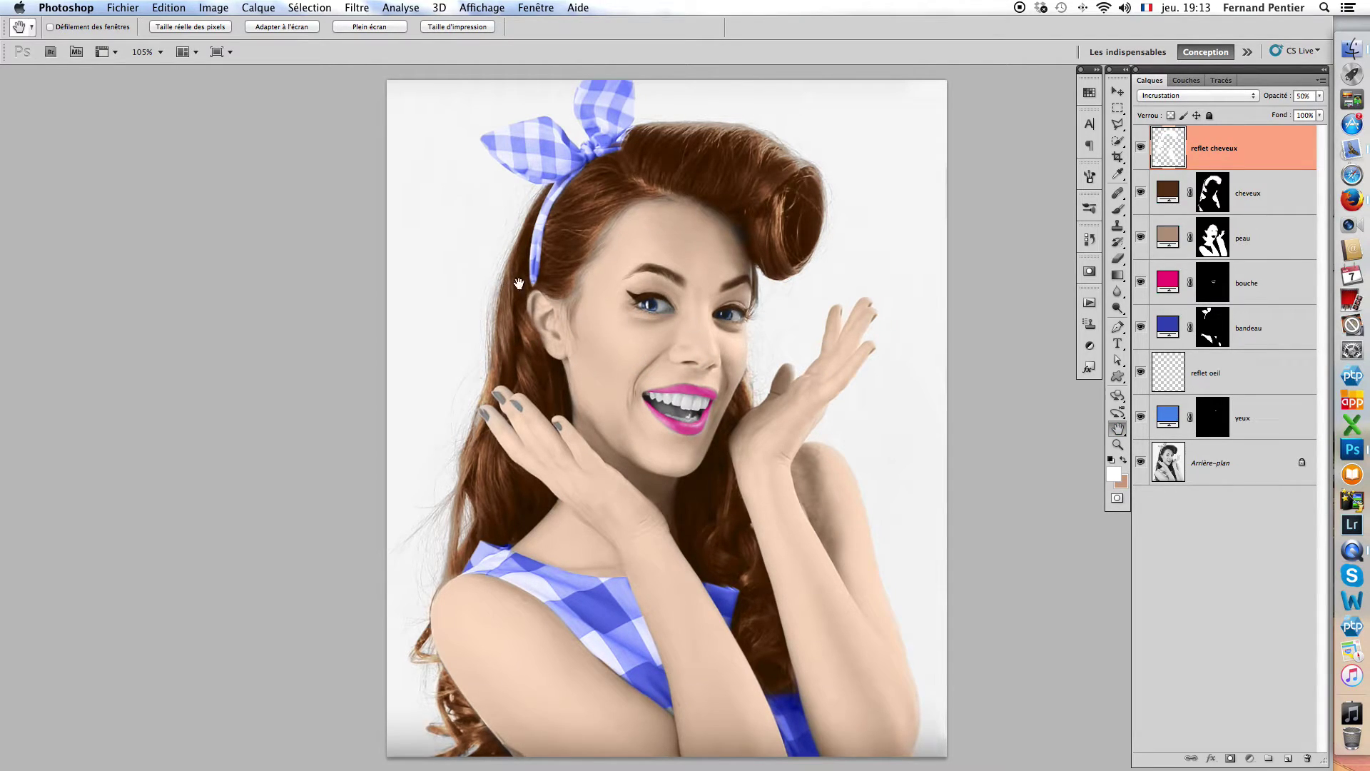
key(f)
key(f)
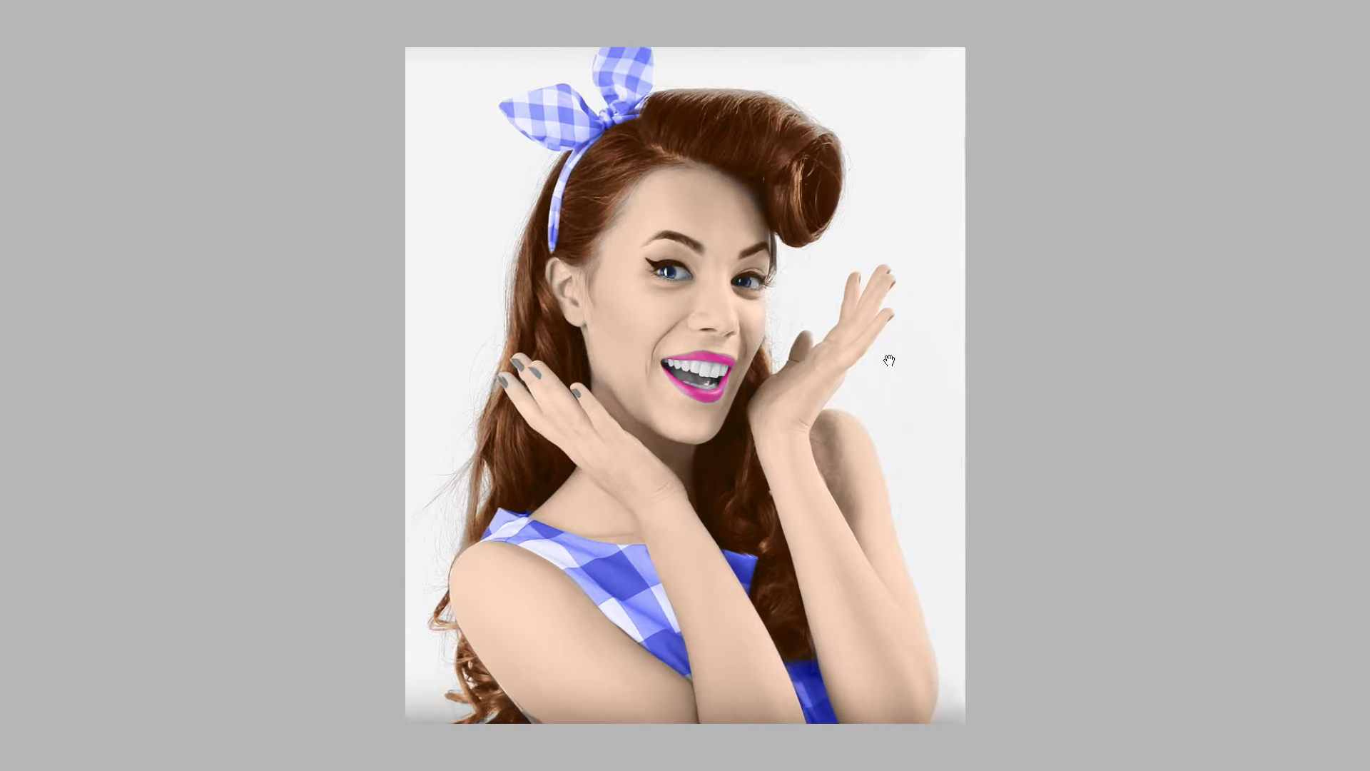
key(f)
Refit and reposition the portrait's window, and compare the colourised result with the Arrière-plan layer shown alone.
click(1119, 429)
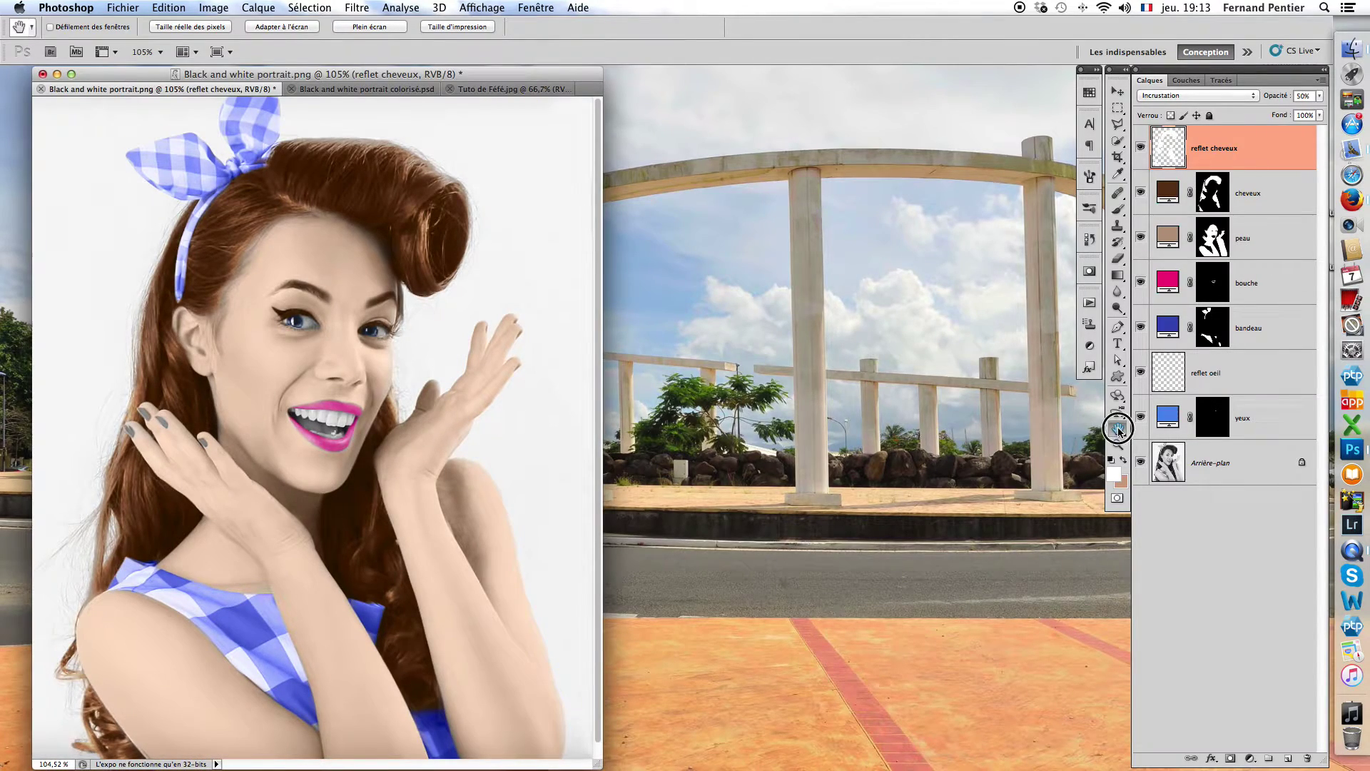
double_click(1118, 429)
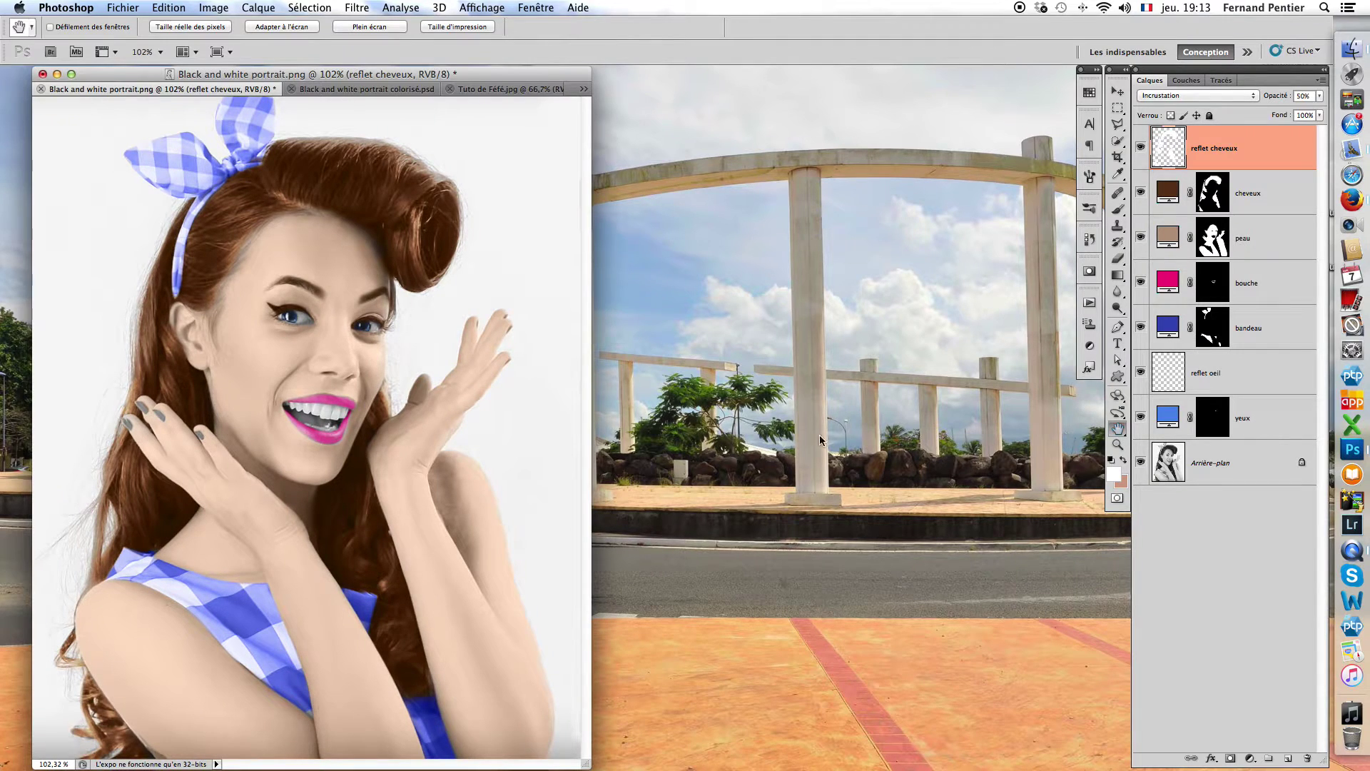
drag(153, 85, 122, 83)
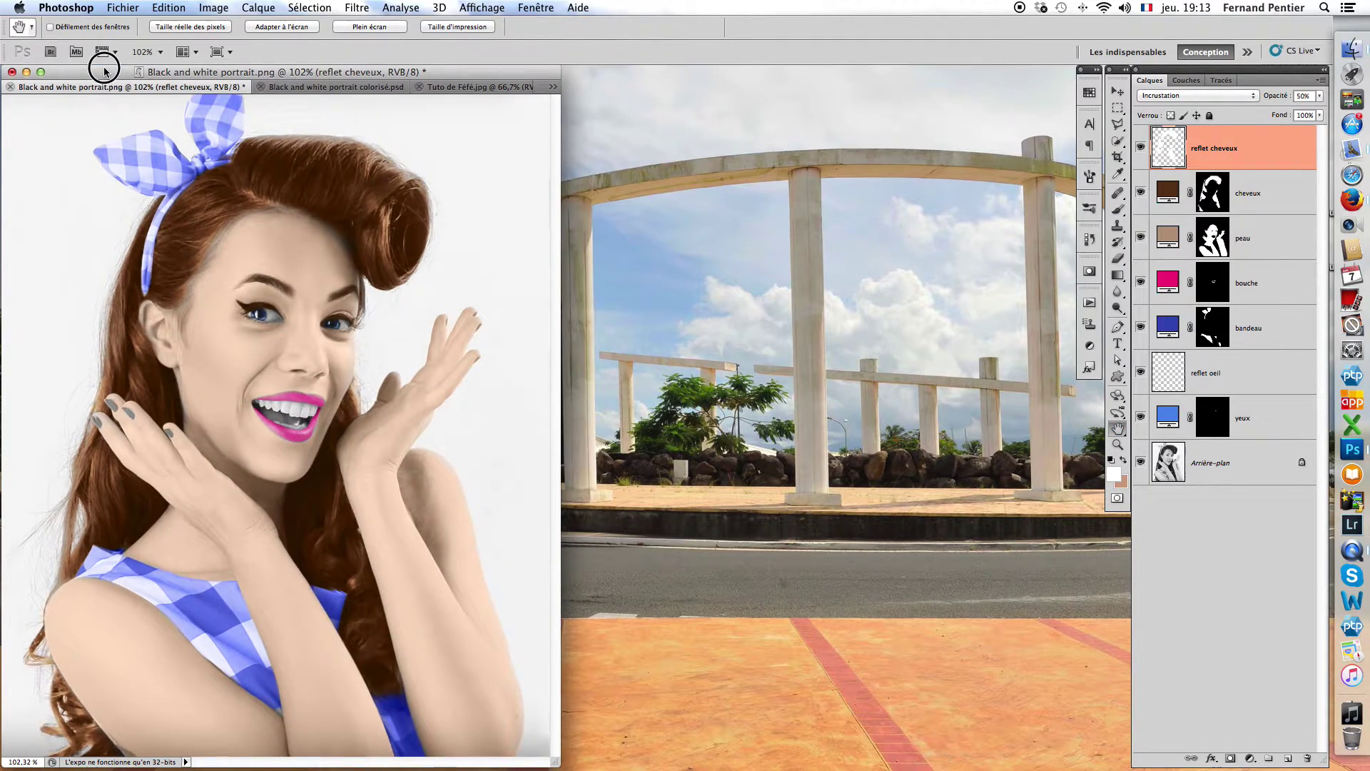
alt+click(1140, 464)
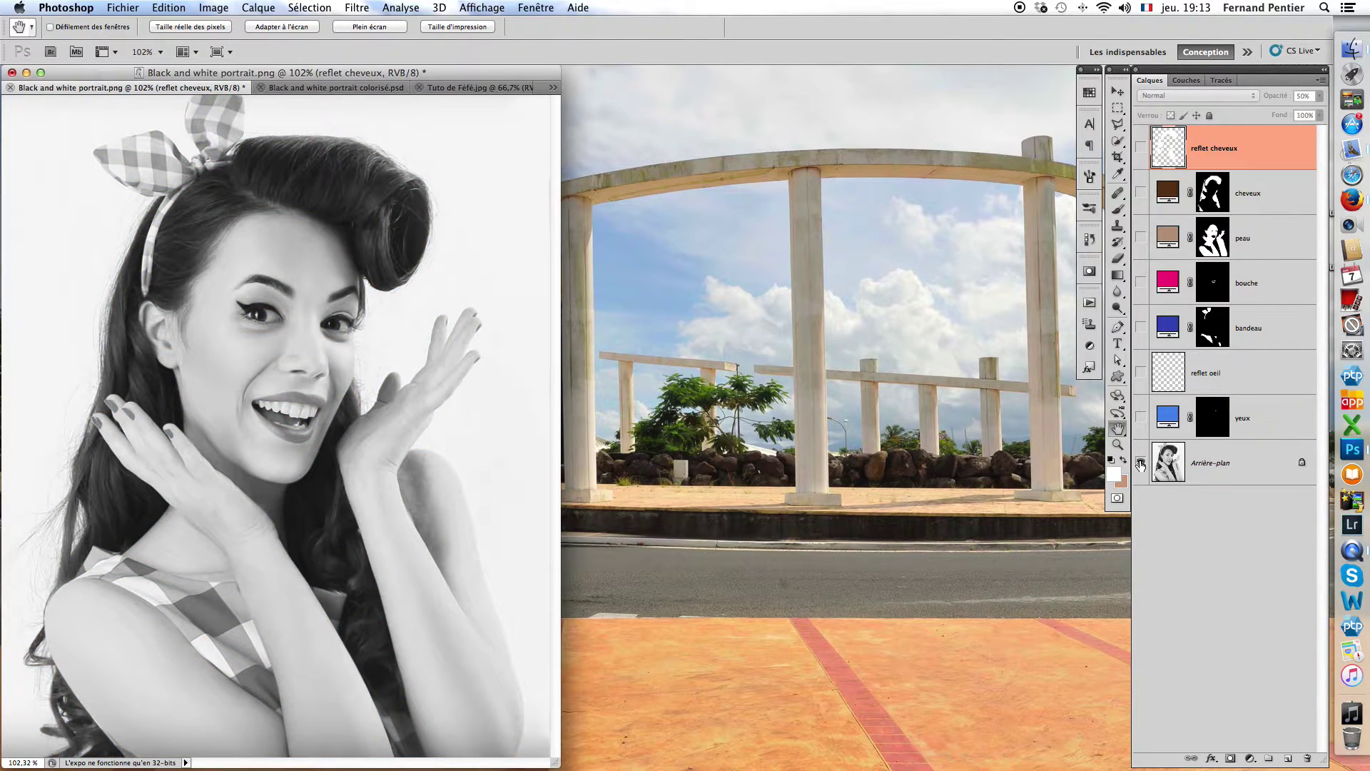
alt+click(1141, 465)
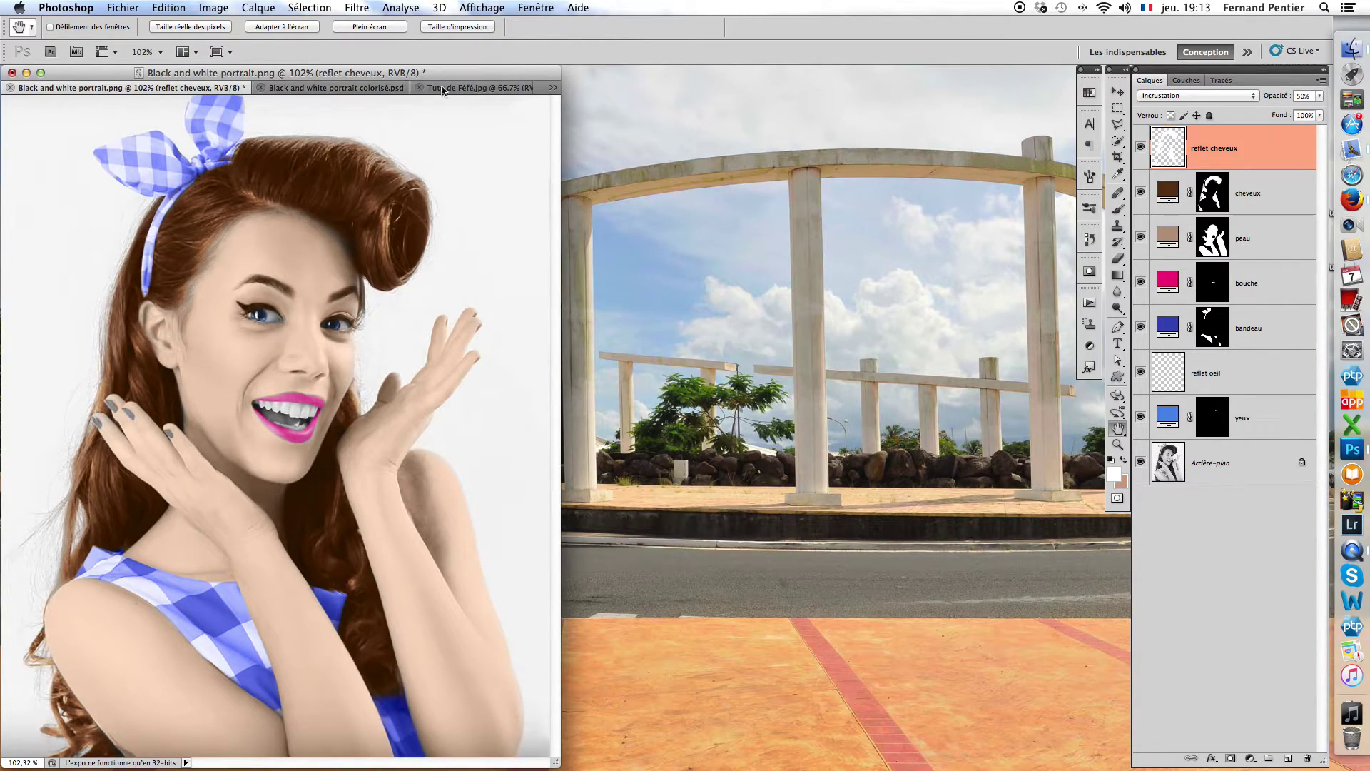
Open the document Black and white portrait colorisé.psd full screen and examine its makeup, nails, skin and hair colouring up close.
click(357, 84)
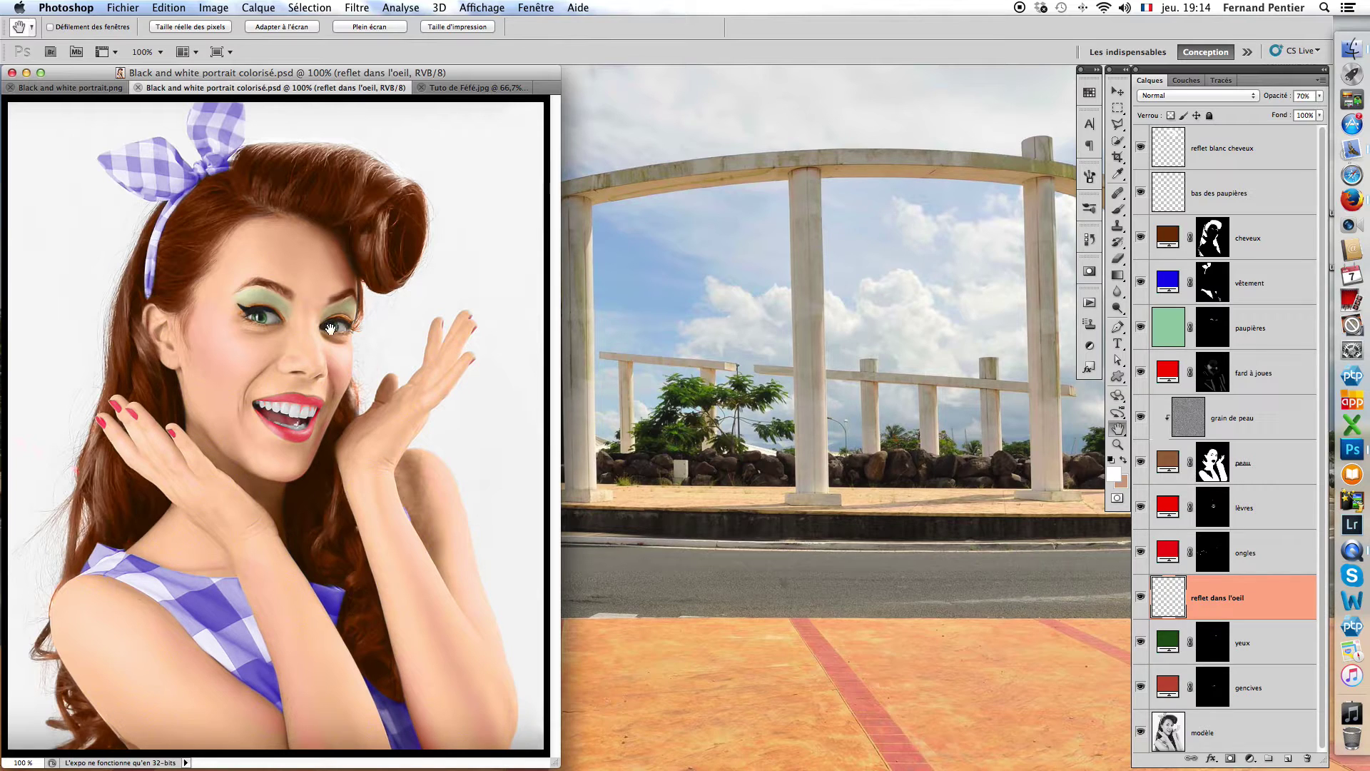
key(f)
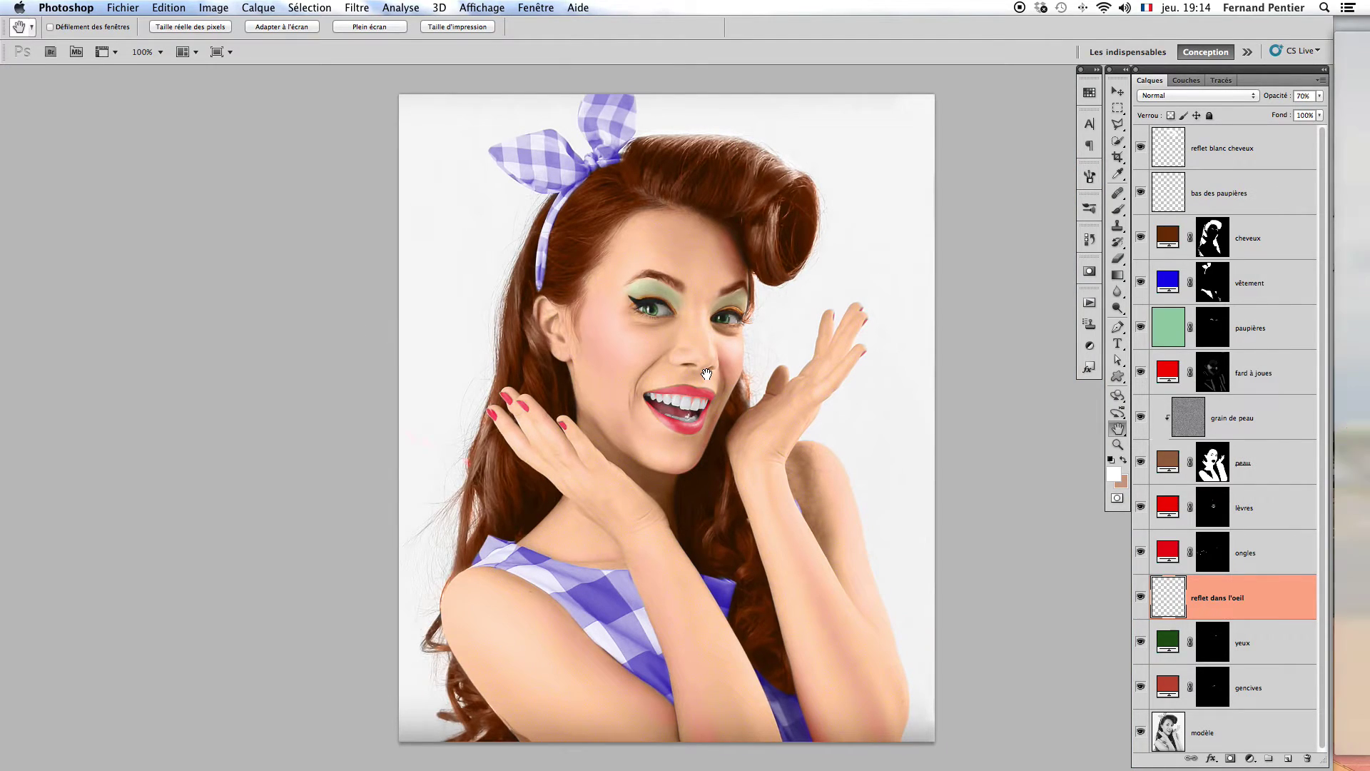
key(Tab)
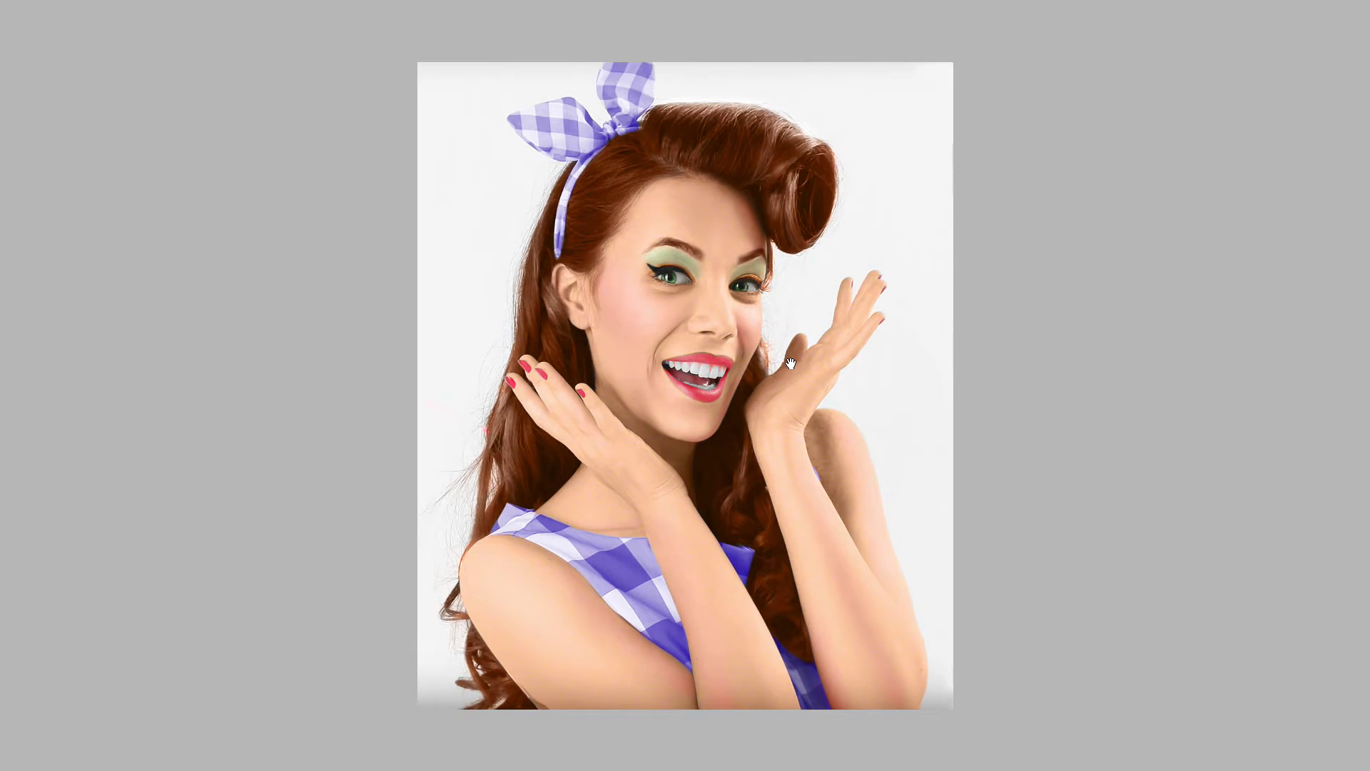
scroll(791, 365, up, 10)
scroll(791, 365, down, 12)
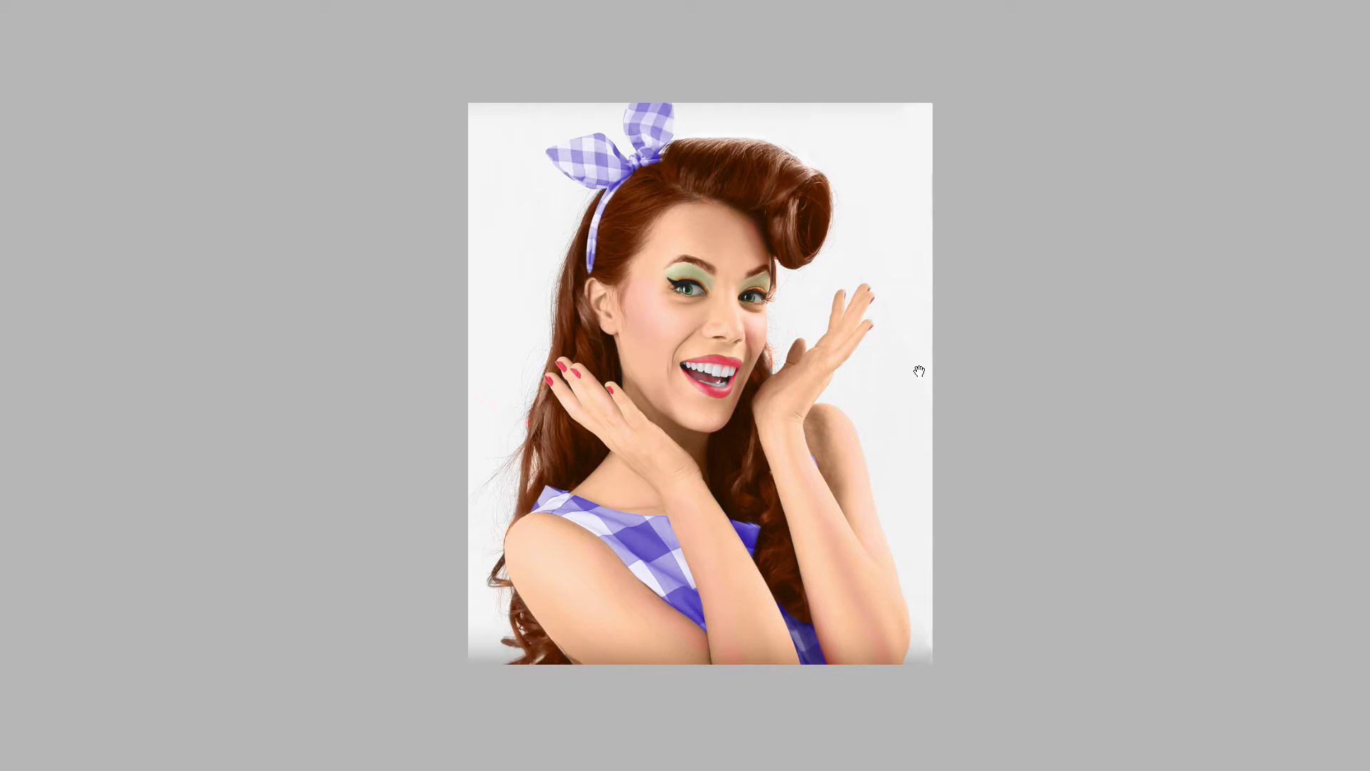
scroll(919, 371, up, 3)
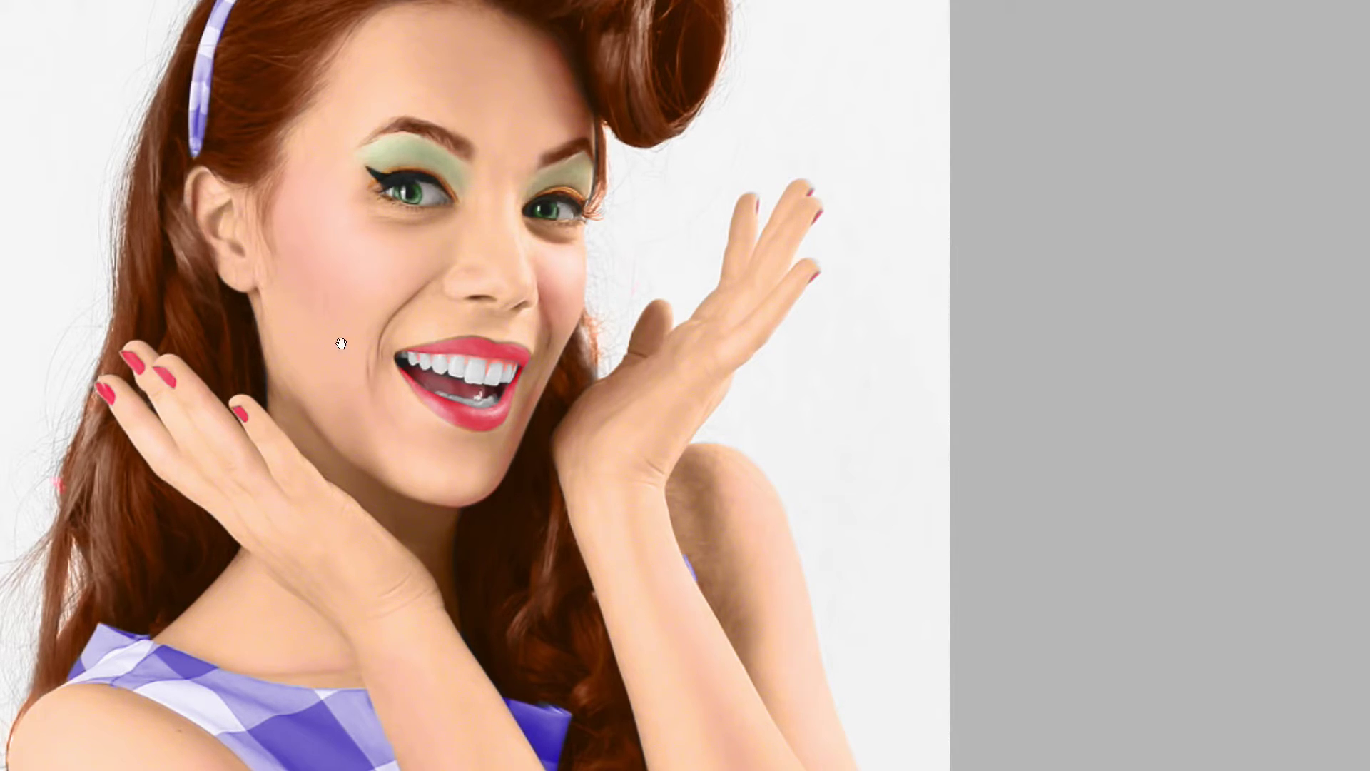
drag(548, 382, 605, 436)
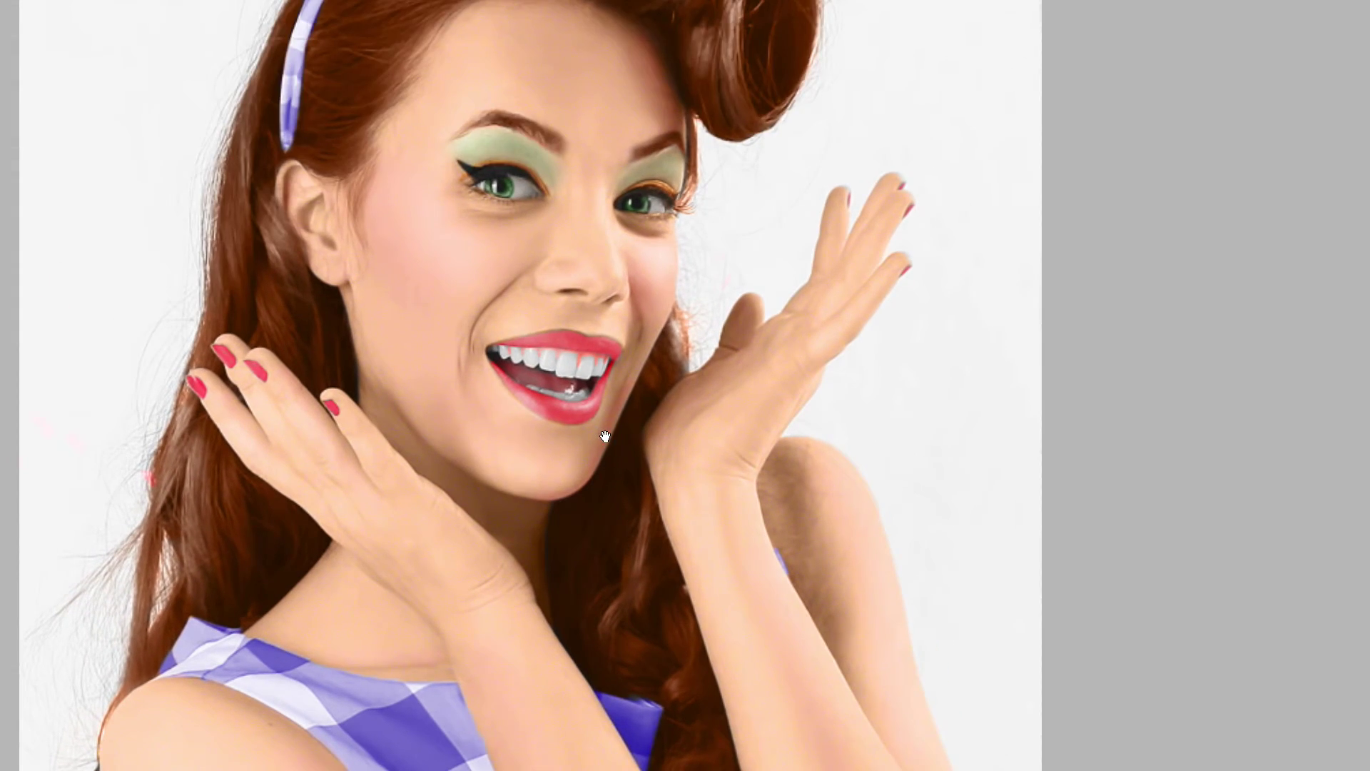
scroll(598, 434, down, 5)
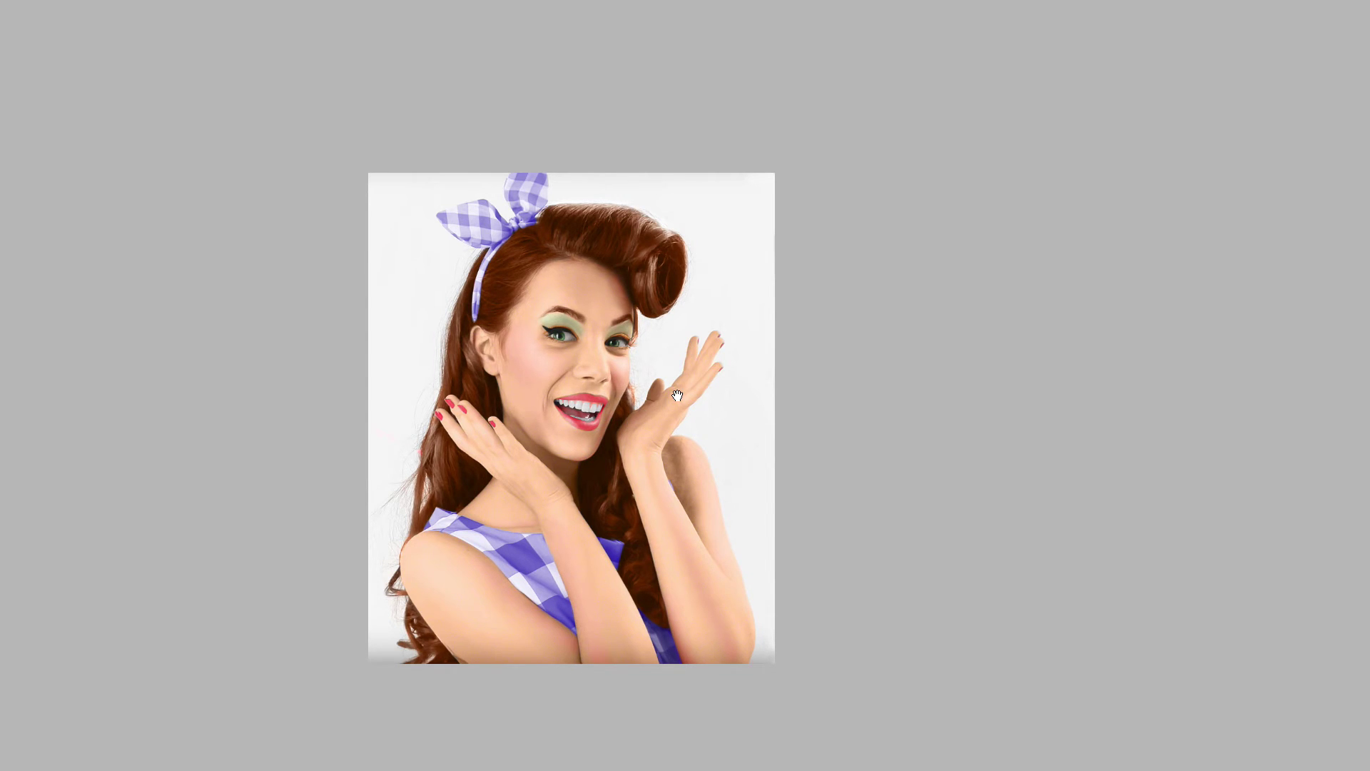
Return the colorisé.psd document to windowed view and compare its colour layers with the modèle layer shown alone.
key(f)
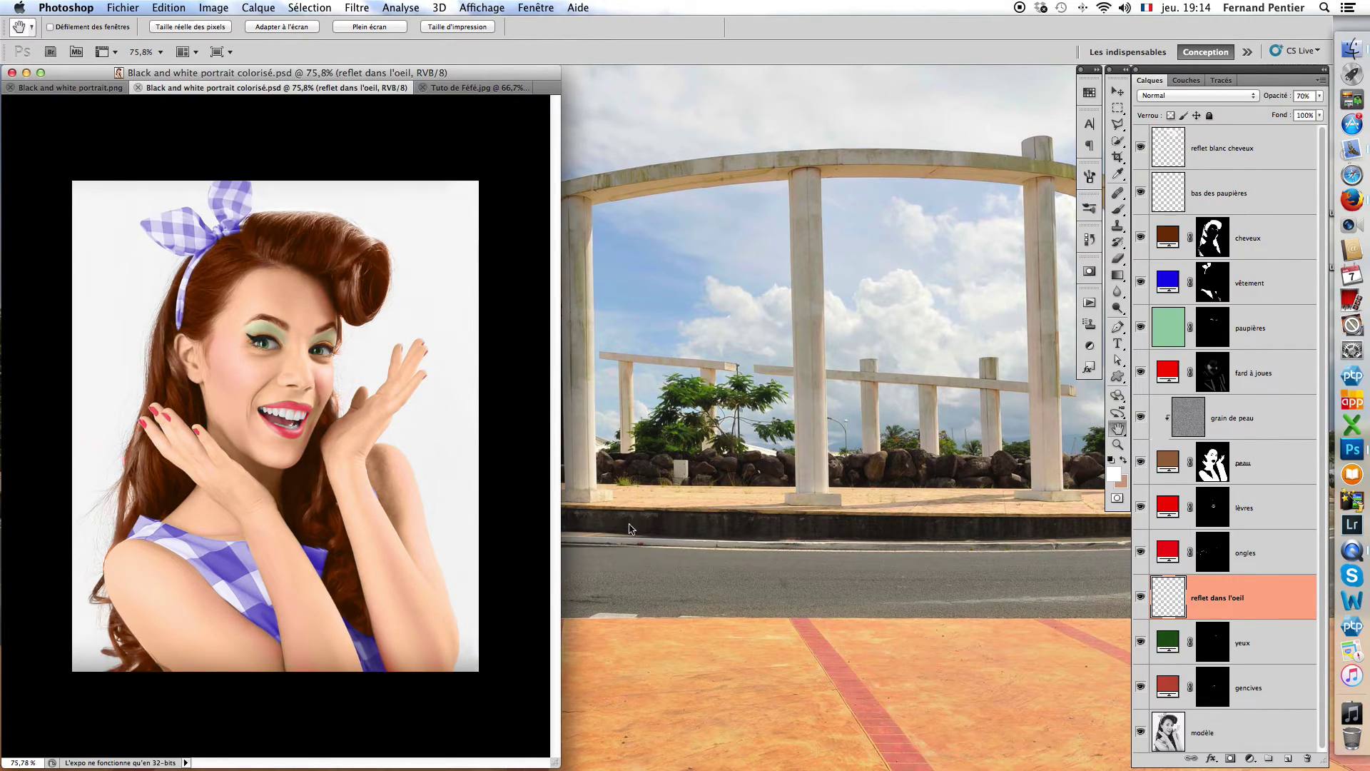
alt+click(1140, 733)
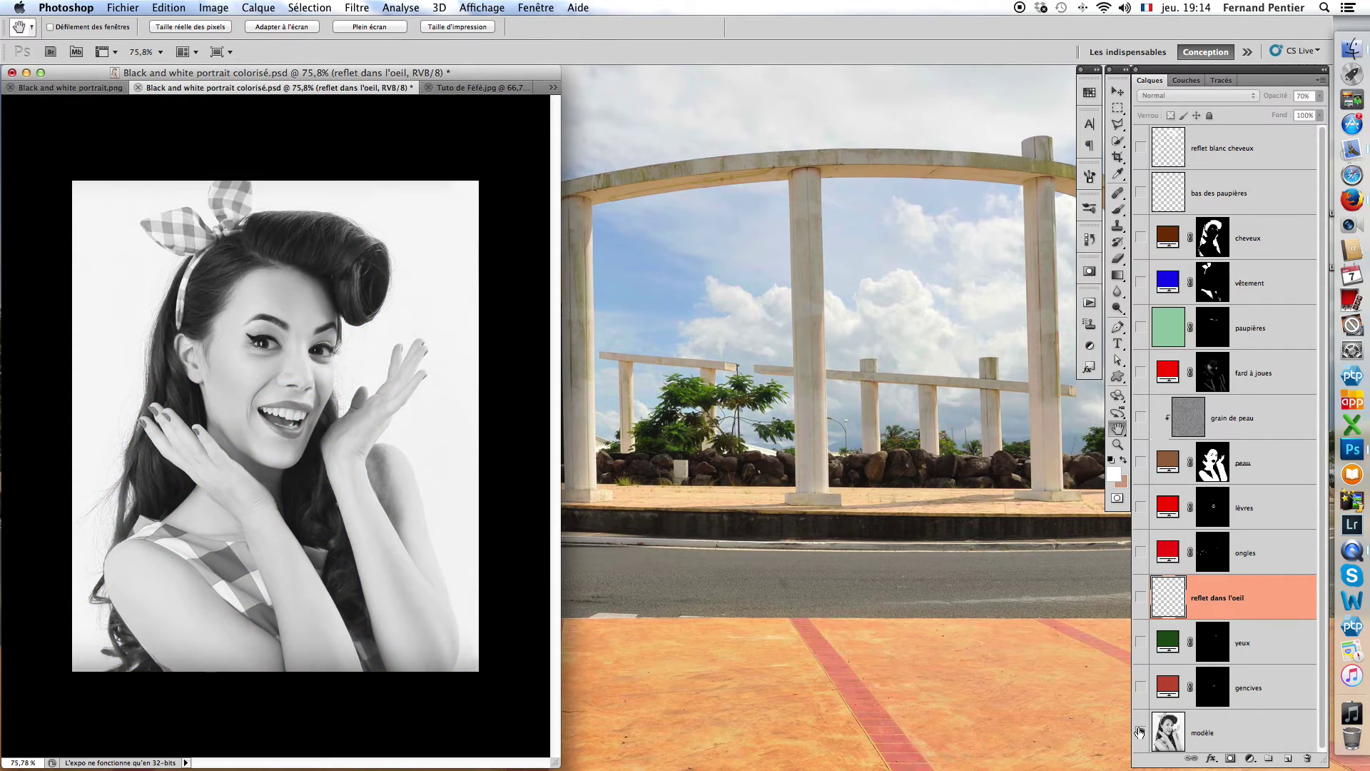
alt+click(1140, 733)
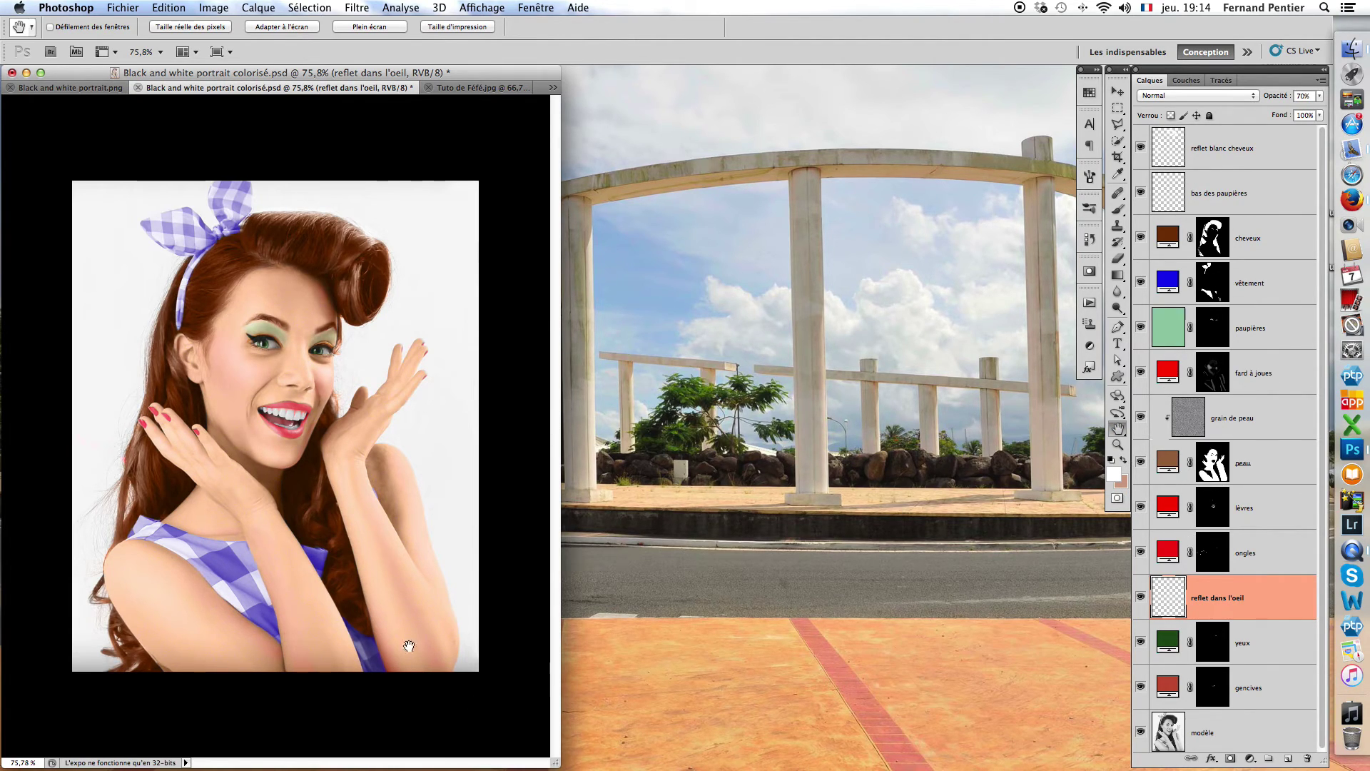
Show the image Tuto de Féfé.jpg in full-screen mode without panels.
click(472, 88)
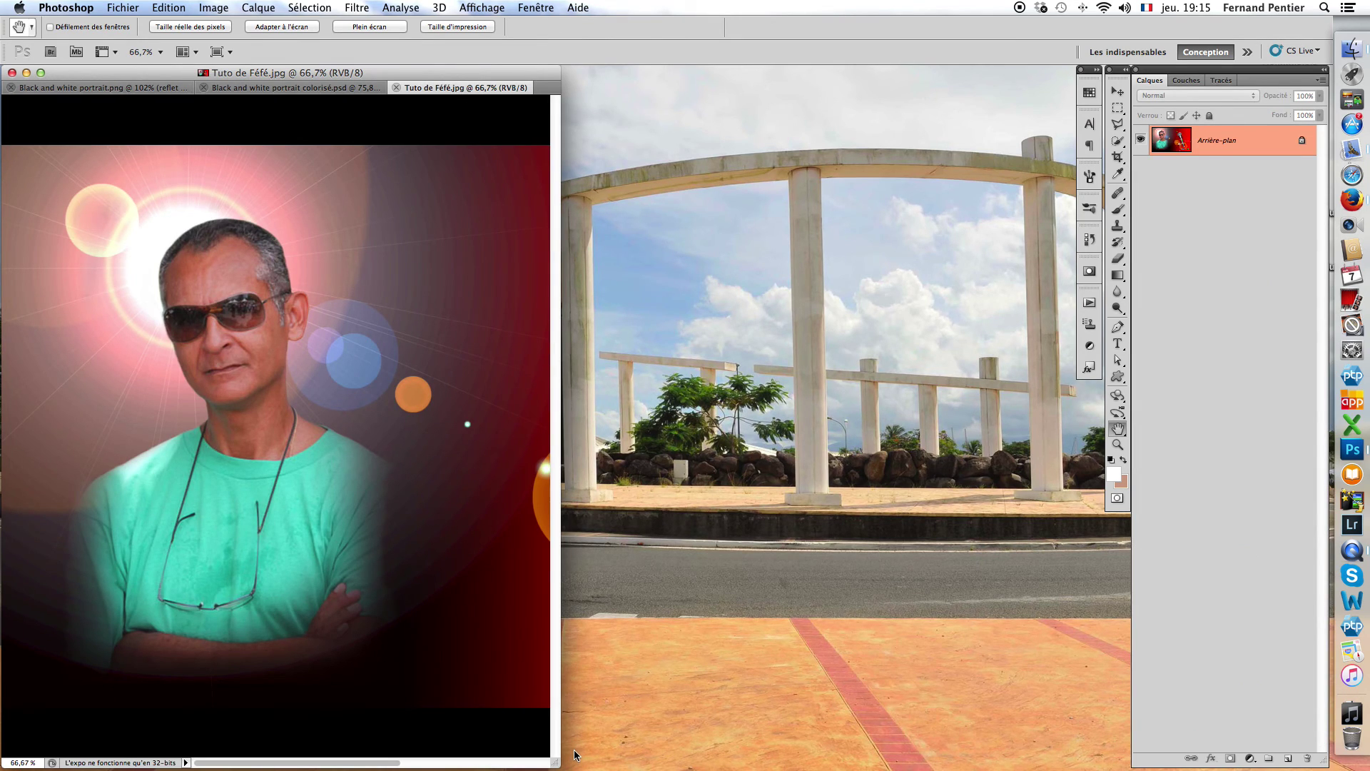
key(f)
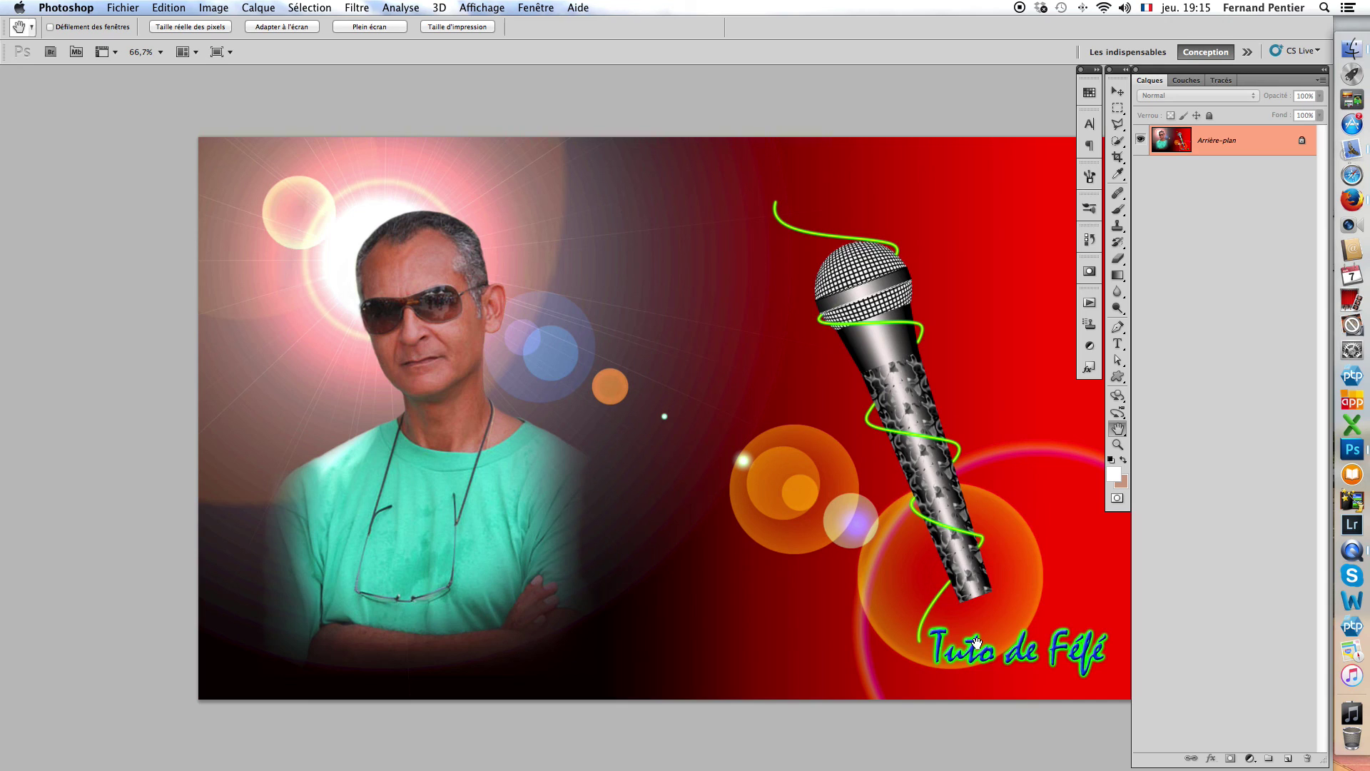
key(f)
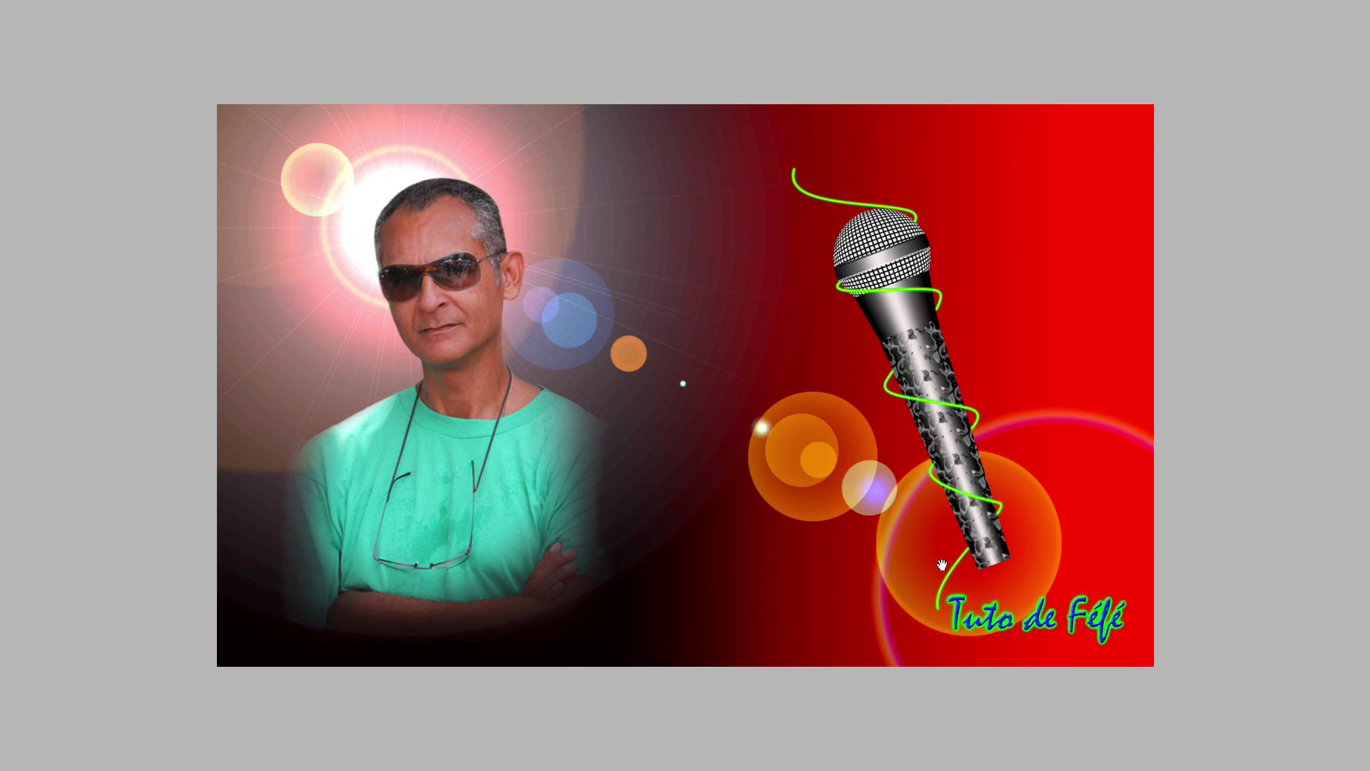